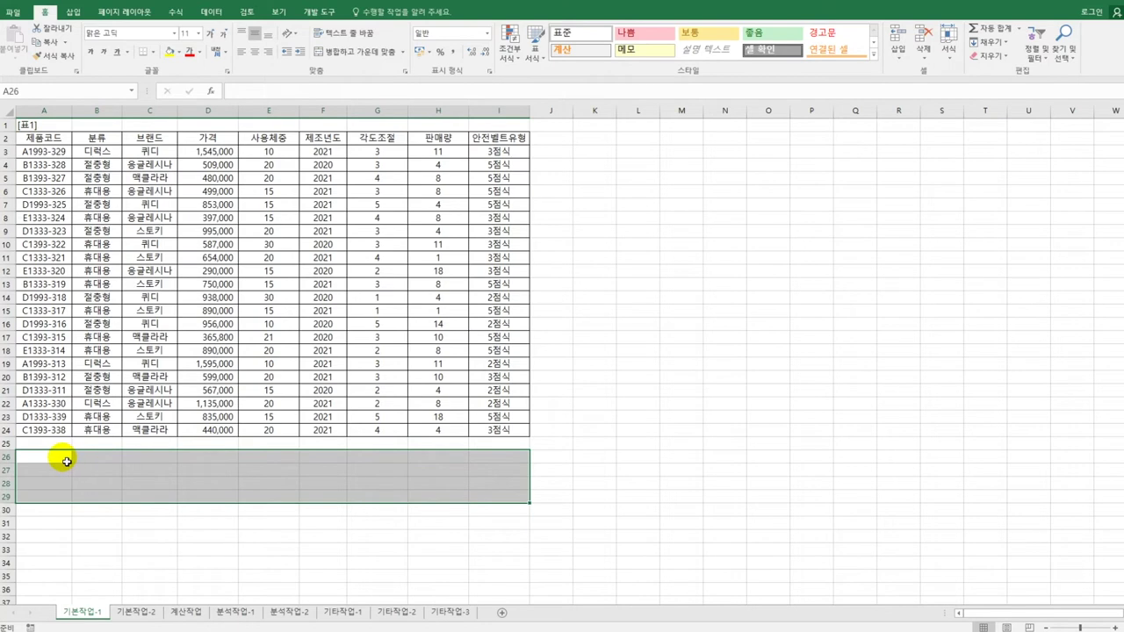
Enter the criteria heading 코드 in cell A26 below the product table
click(67, 461)
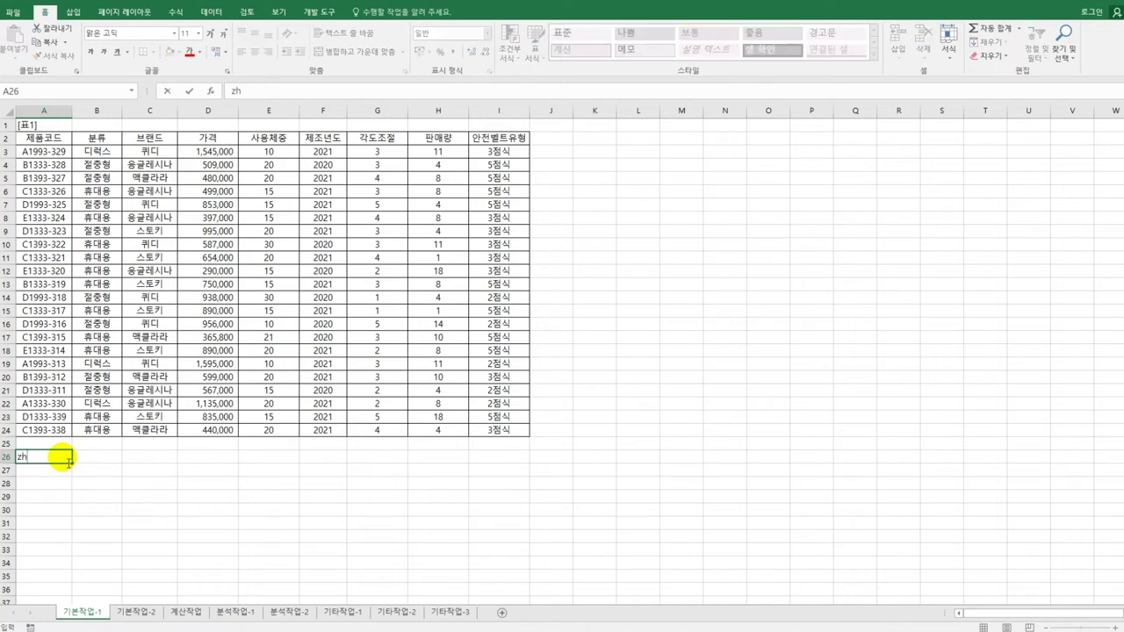
text(코드)
key(Return)
Enter the criteria formula =LEFT(A3,1)<>"B" in cell A27 to exclude product codes starting with B
text(=)
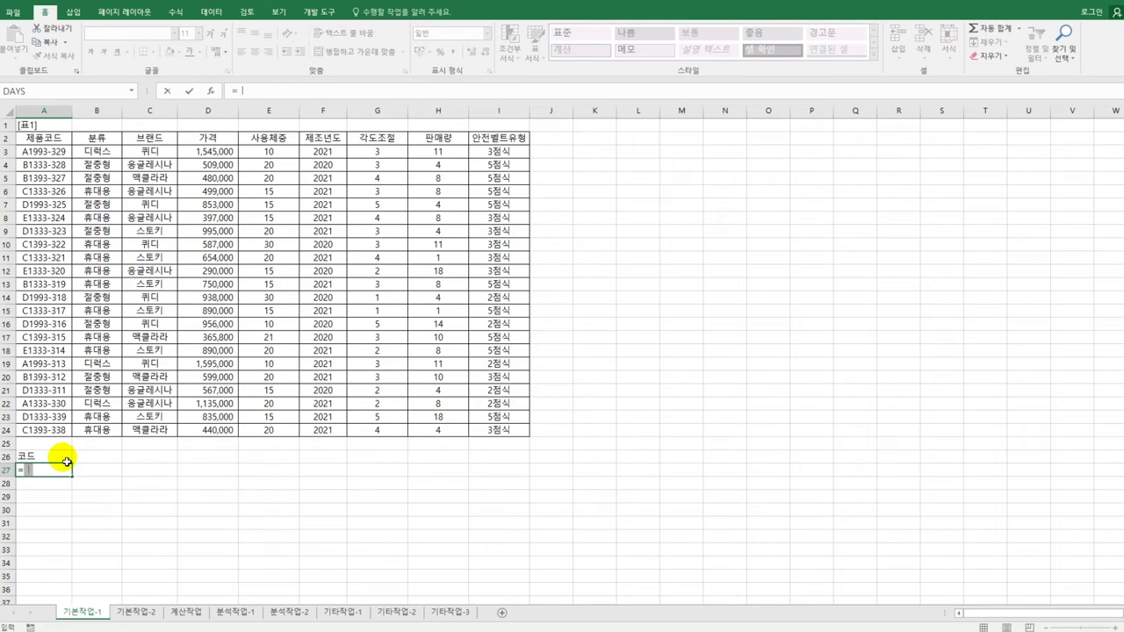
text(e)
key(BackSpace)
text(left)
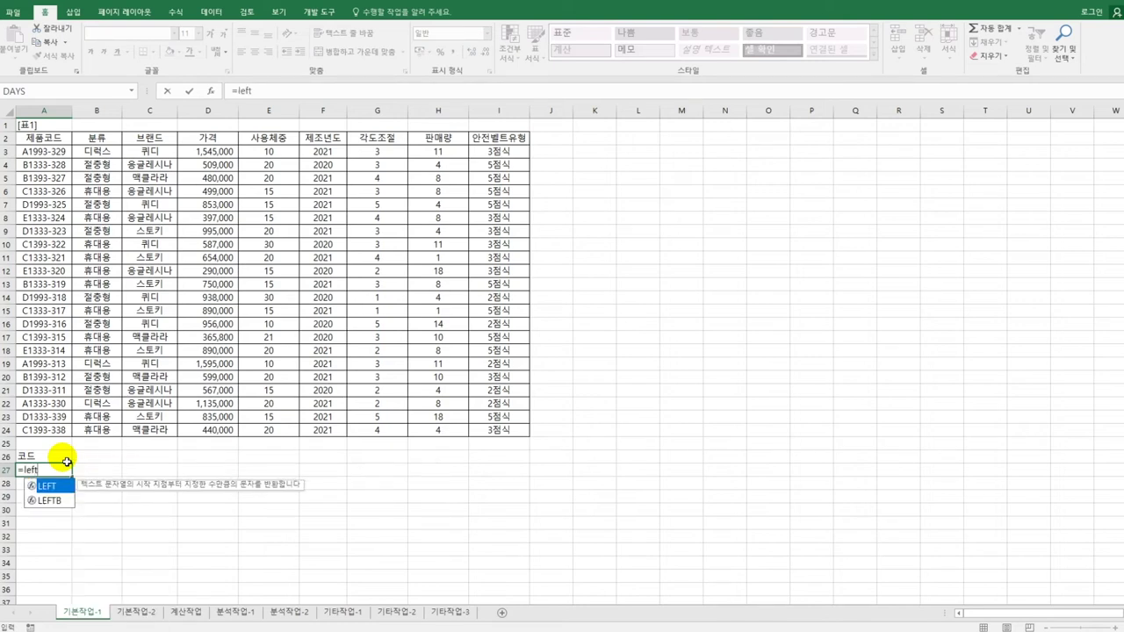
key(Tab)
click(68, 154)
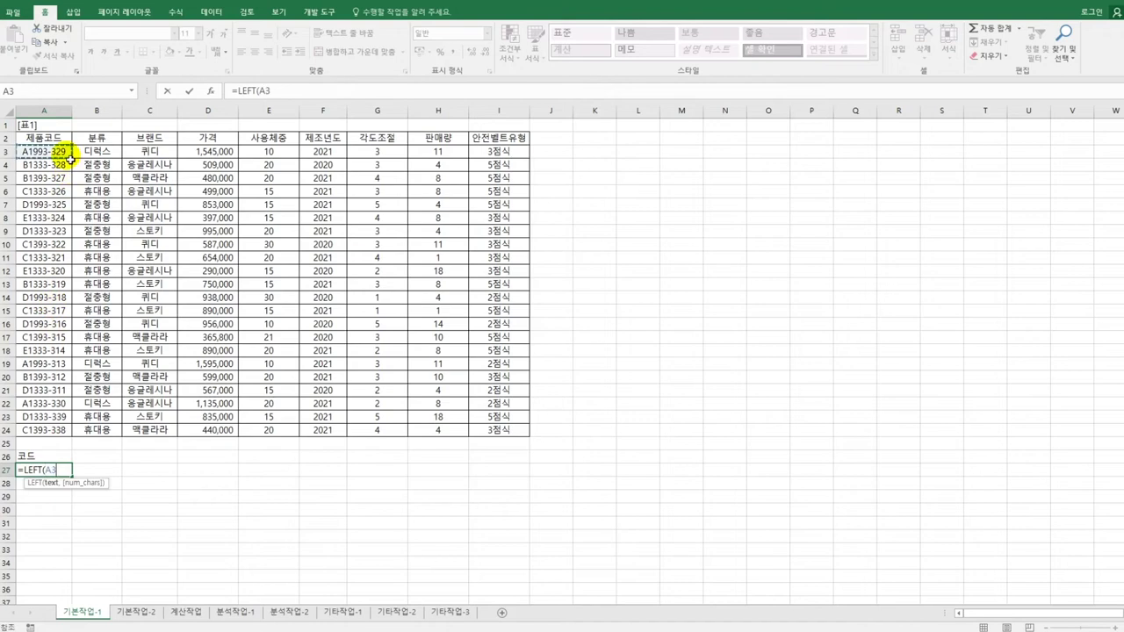
text(,1)
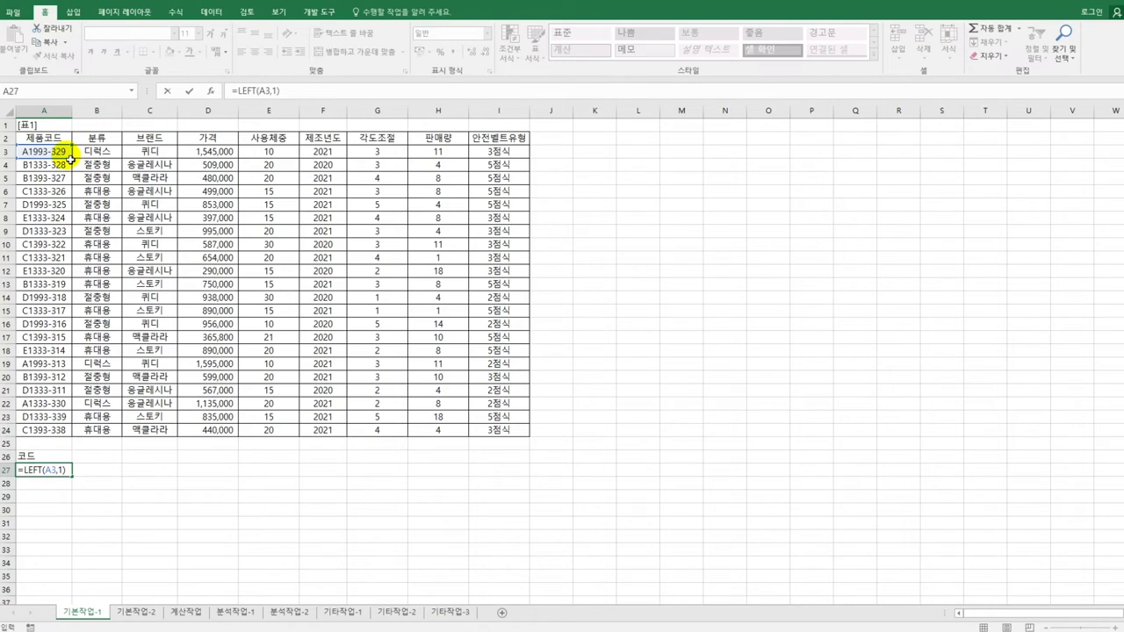
text(<>"B")
key(Return)
Enter the criteria heading 체중 in cell B26, beside the 코드 heading
key(Up)
key(Up)
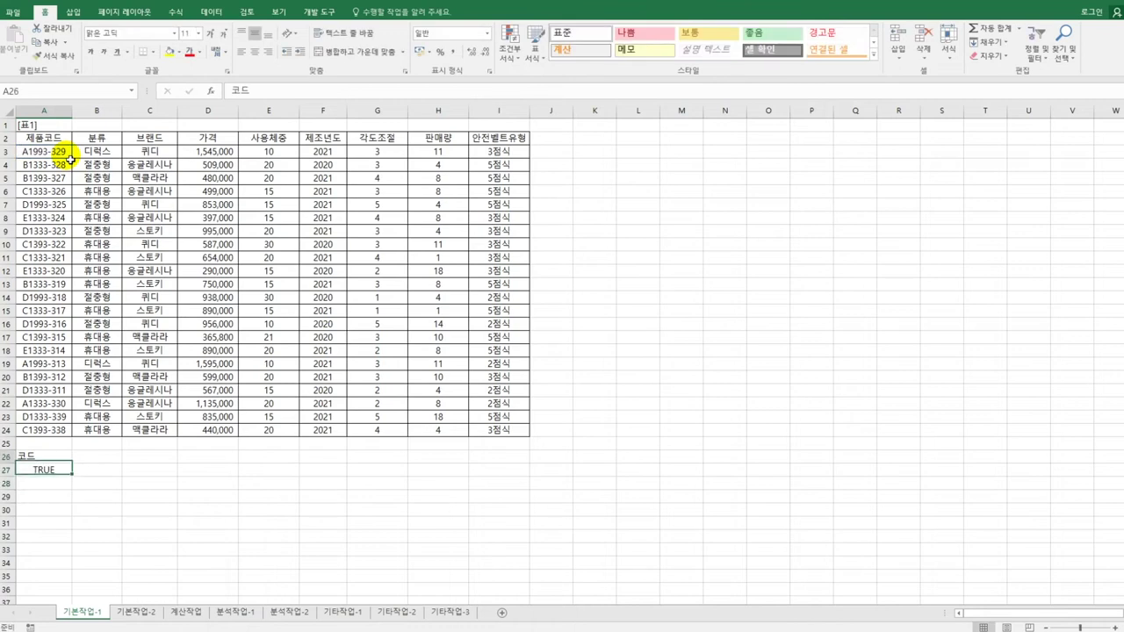
key(Right)
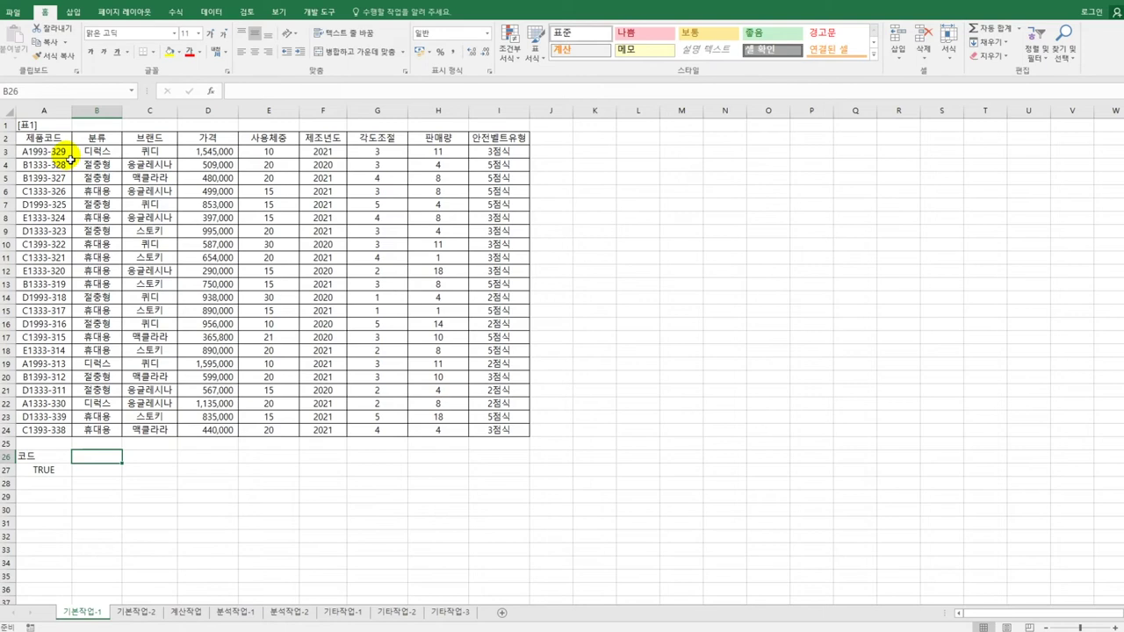
text(=L)
key(BackSpace)
key(BackSpace)
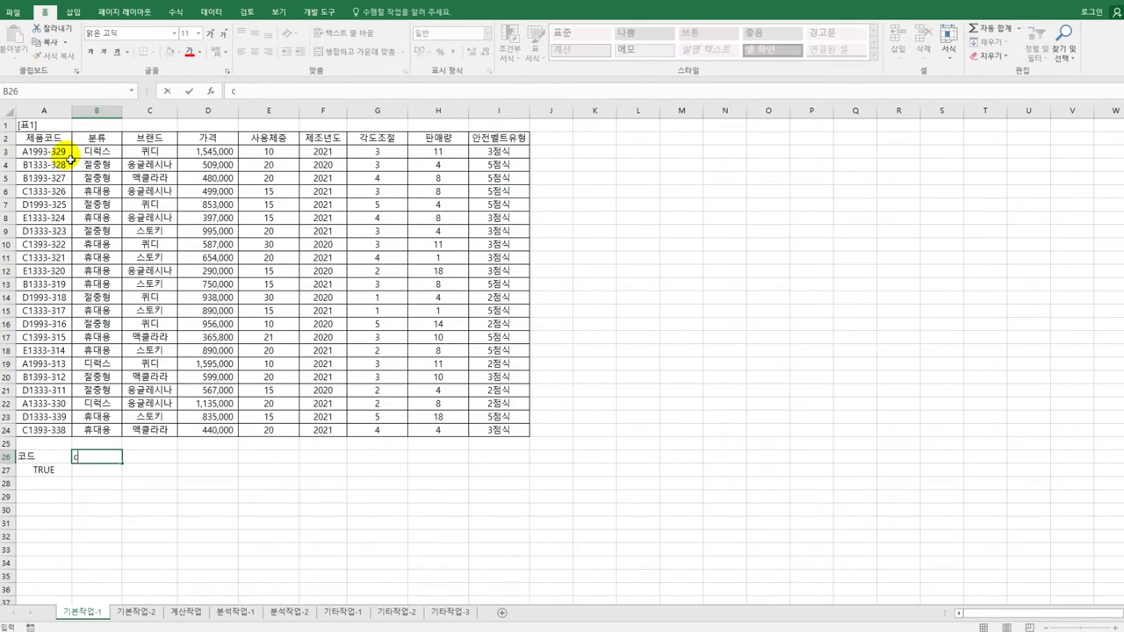
text(체중)
key(Return)
Enter the formula =E3<AVERAGE($E$3:$E$24) in cell B27 as the below-average 사용체중 criterion
text(=)
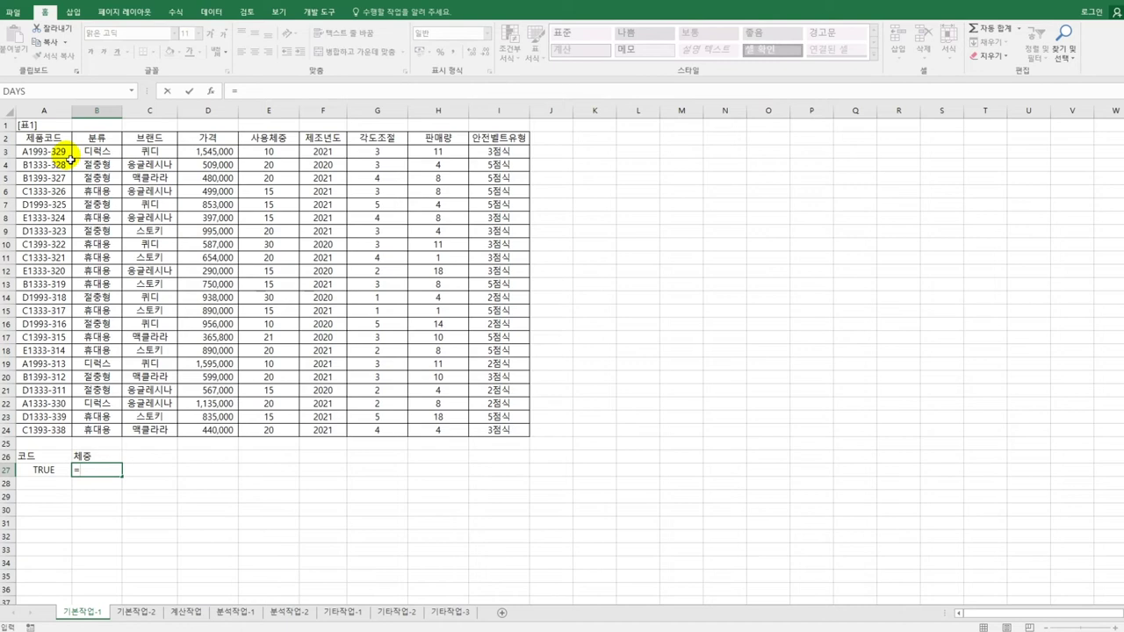
click(268, 152)
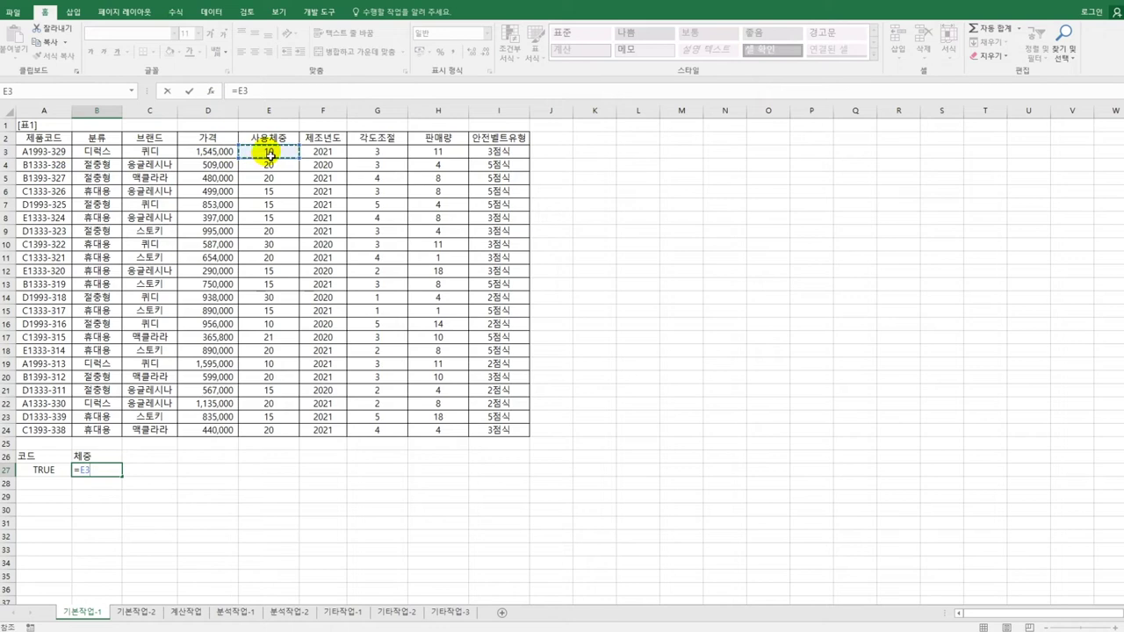
text(<av)
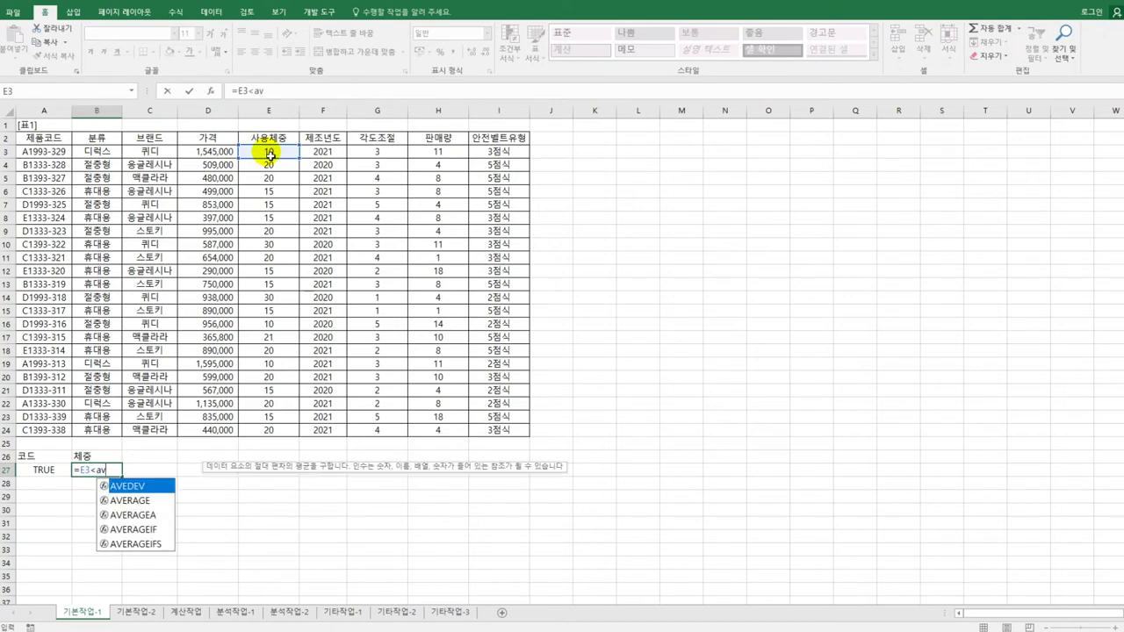
key(Down)
key(Tab)
drag(270, 153, 268, 434)
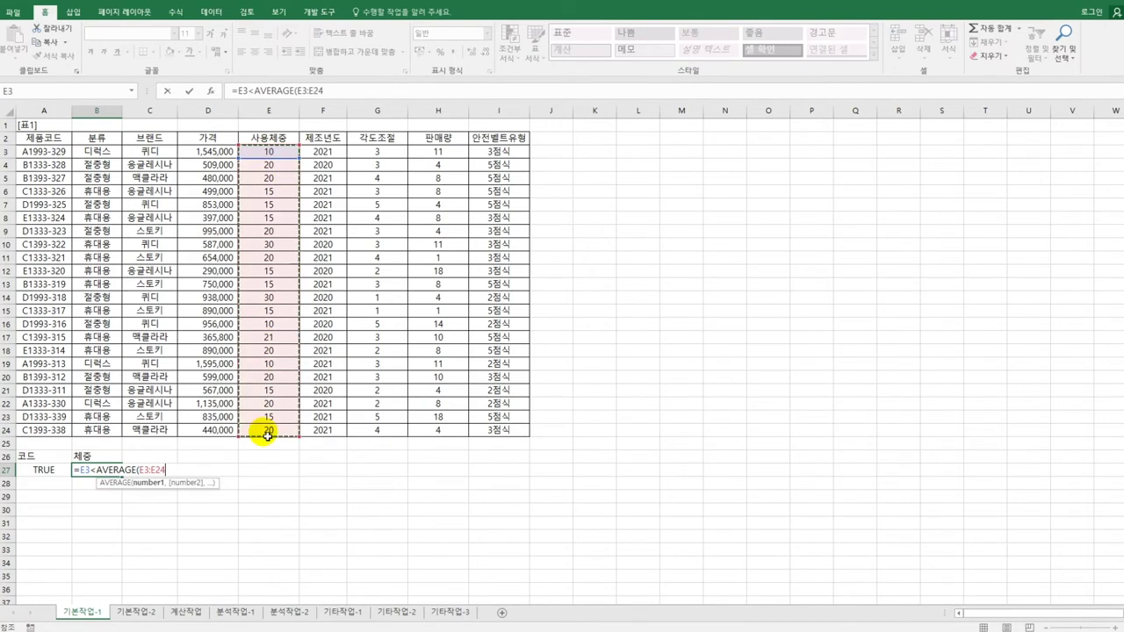
key(F4)
text())
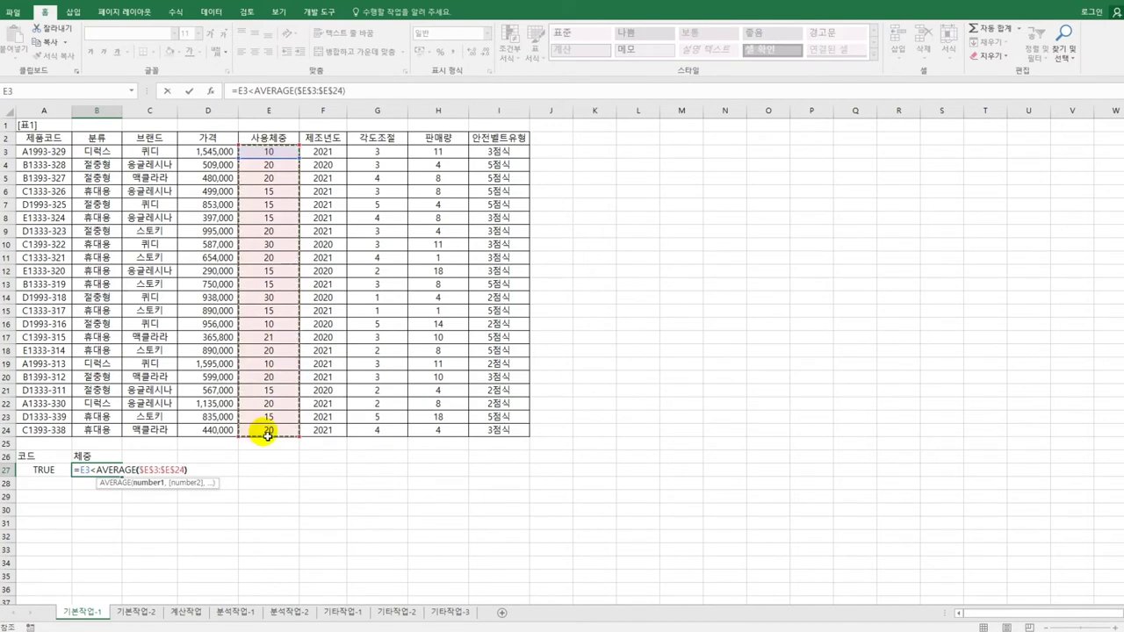
key(Return)
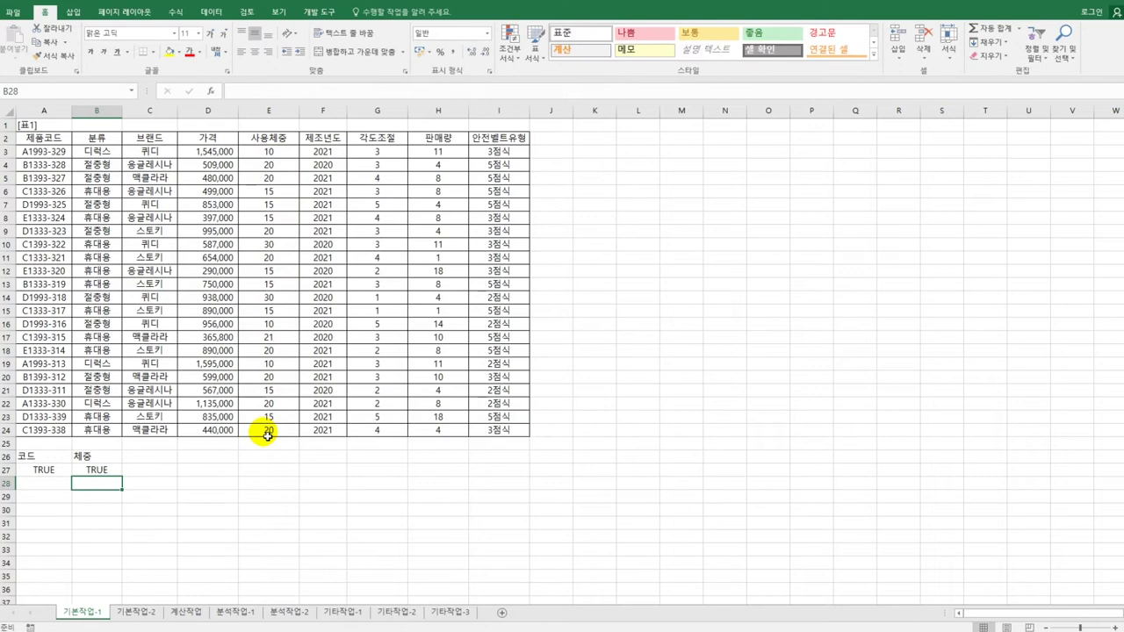
drag(50, 457, 87, 463)
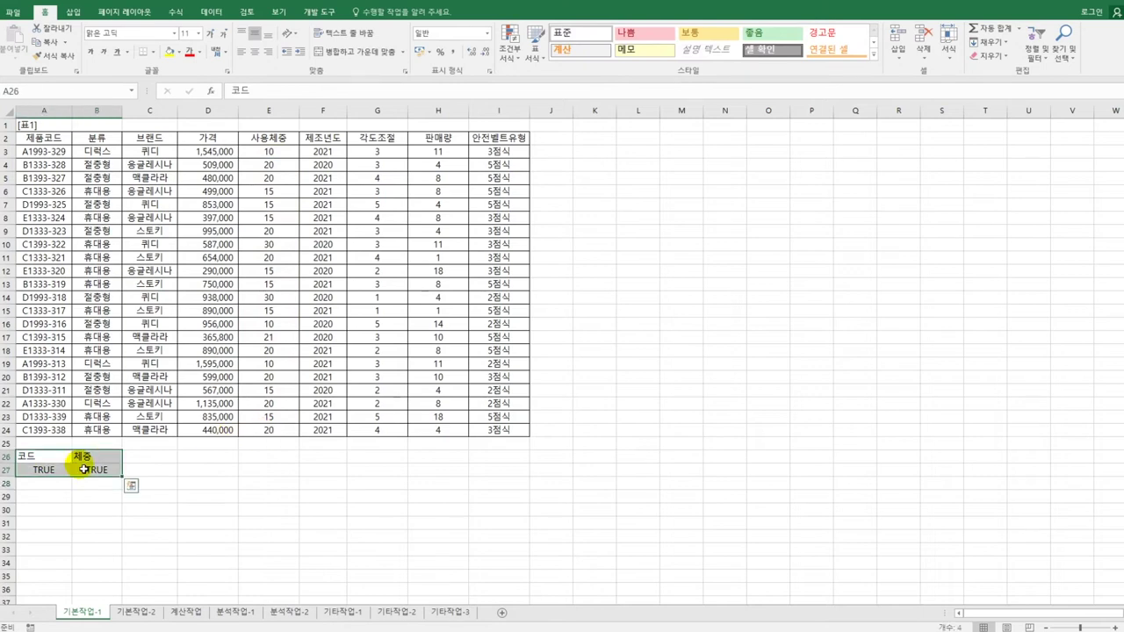
Copy the headings 제품코드, 브랜드, 가격, 제조년도 and 판매량 from row 2 to the row starting at A30
click(70, 143)
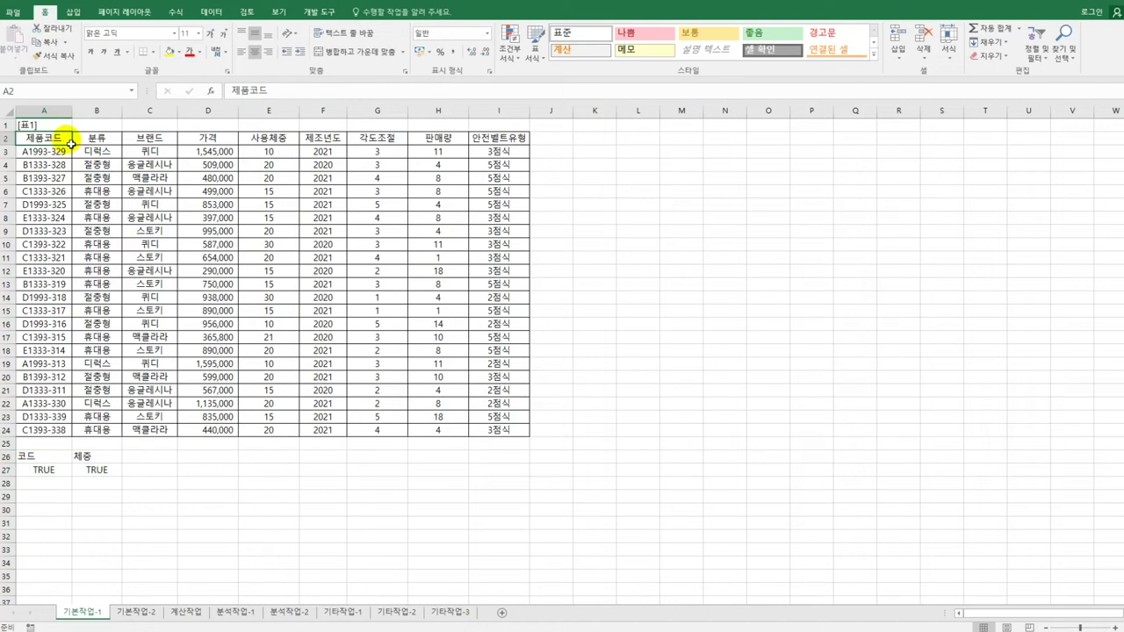
ctrl+click(147, 139)
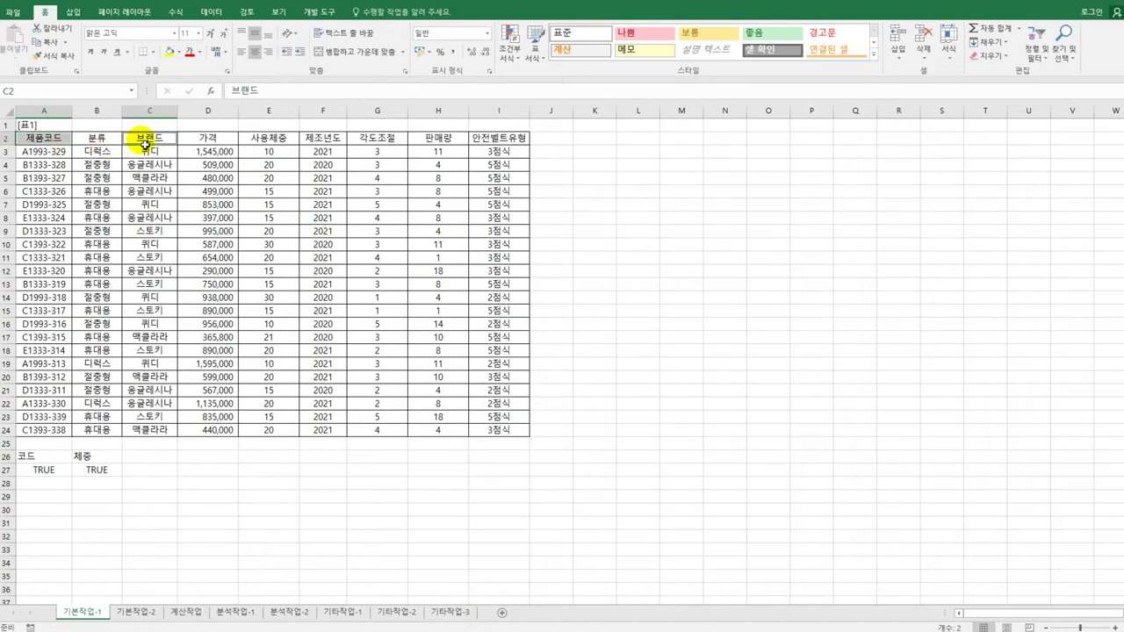
ctrl+click(206, 140)
ctrl+click(320, 140)
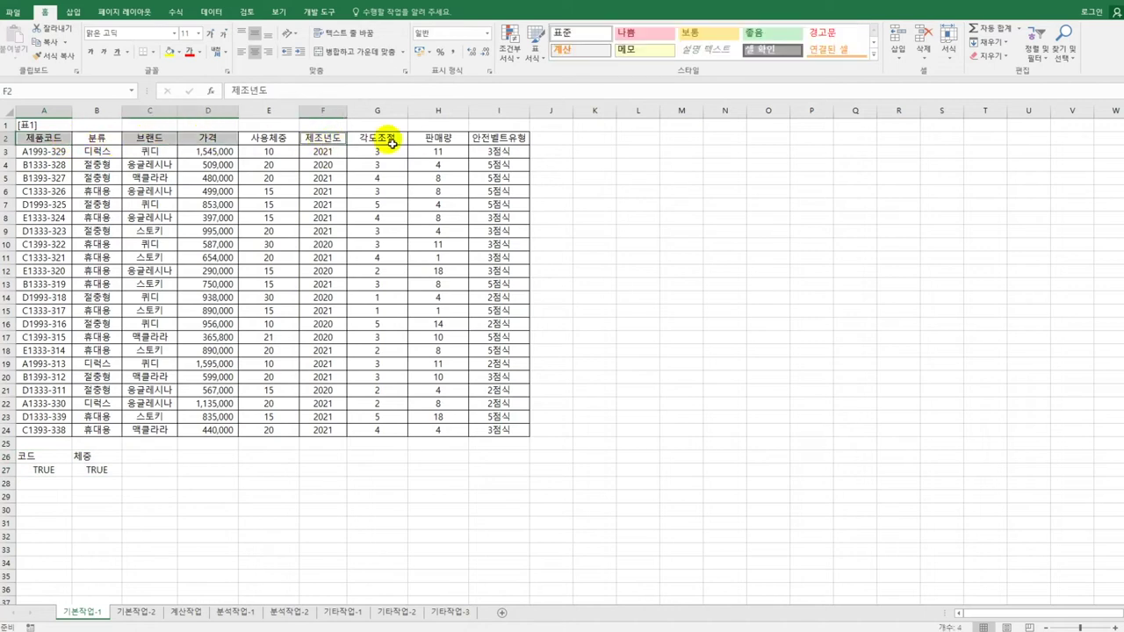
ctrl+click(421, 140)
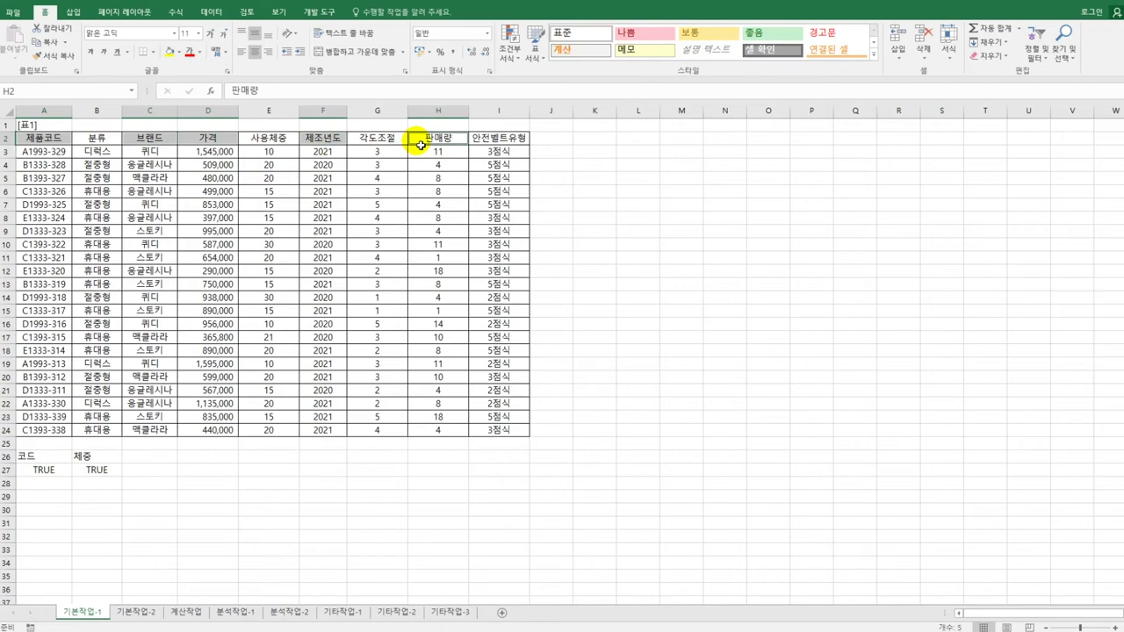
key(ctrl+c)
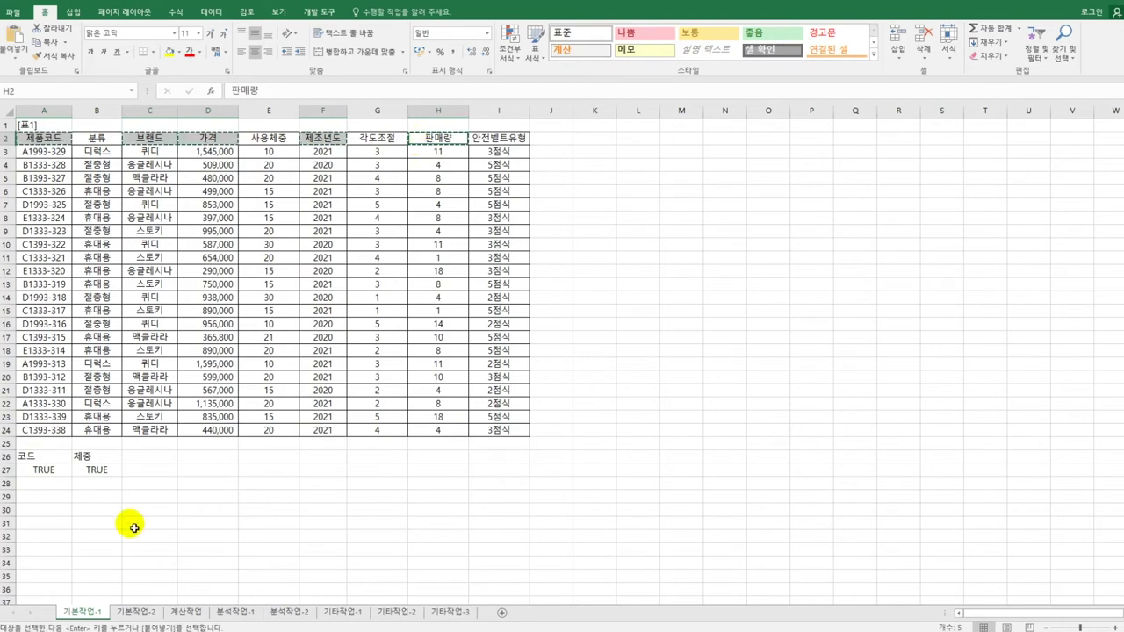
click(44, 511)
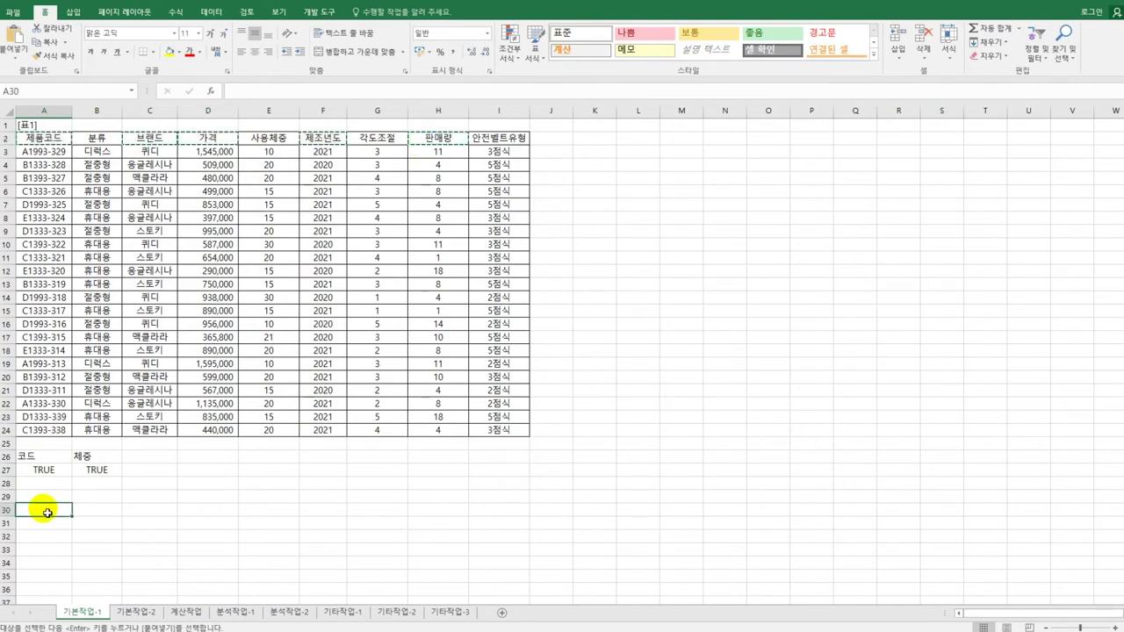
key(ctrl+v)
key(ctrl)
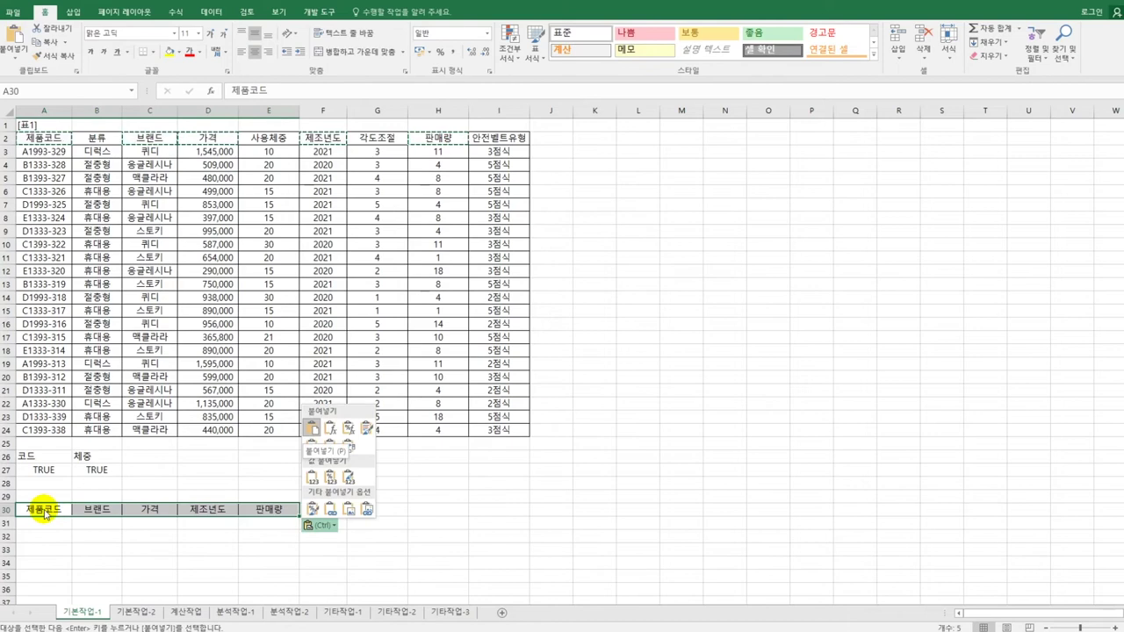
key(Escape)
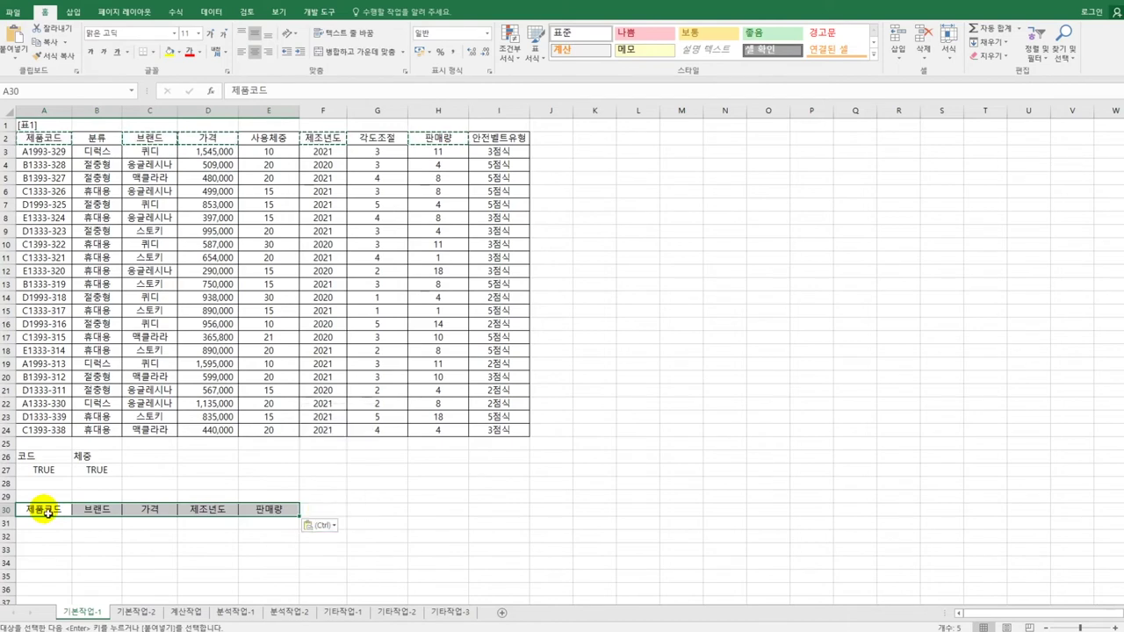
Start an Advanced Filter on the product table and set its criteria range to A26:B27
click(114, 272)
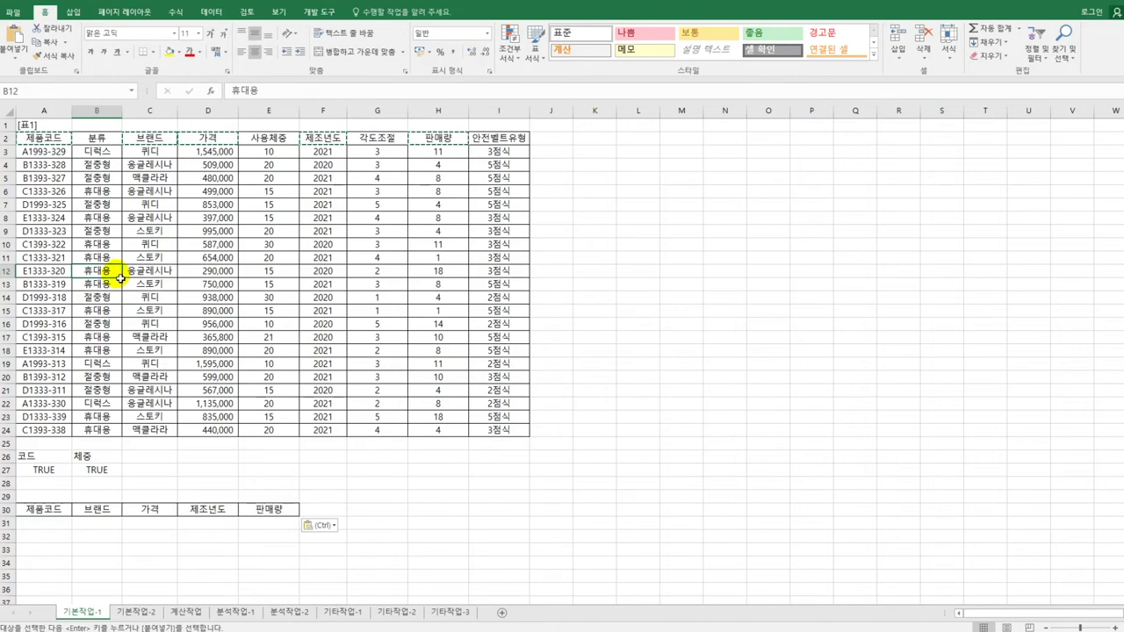
click(219, 11)
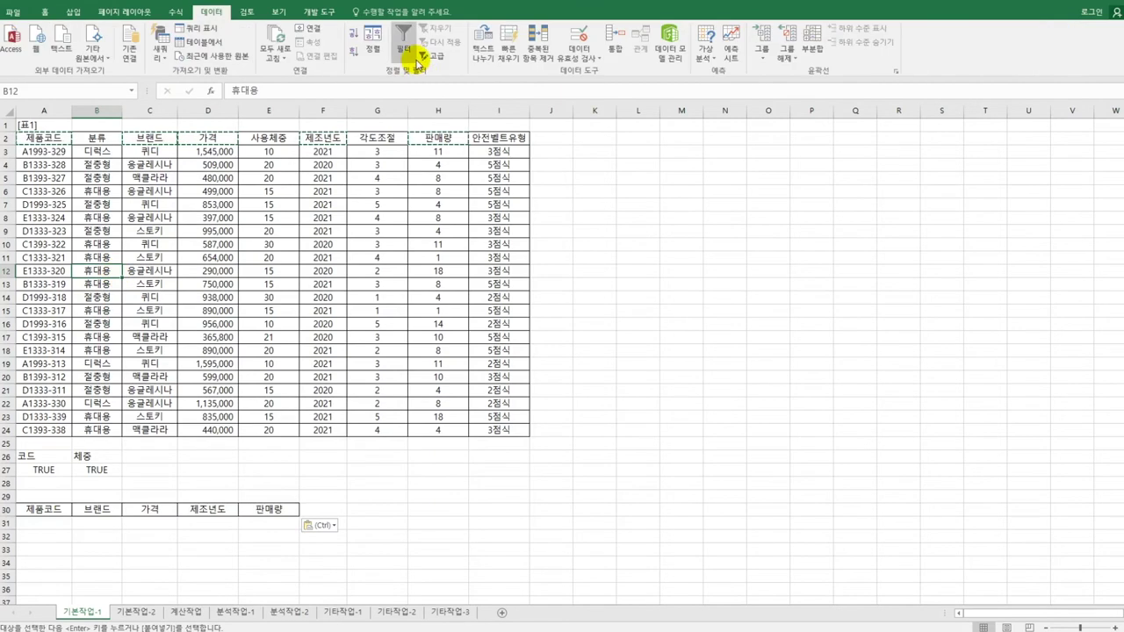
click(425, 56)
drag(549, 210, 642, 183)
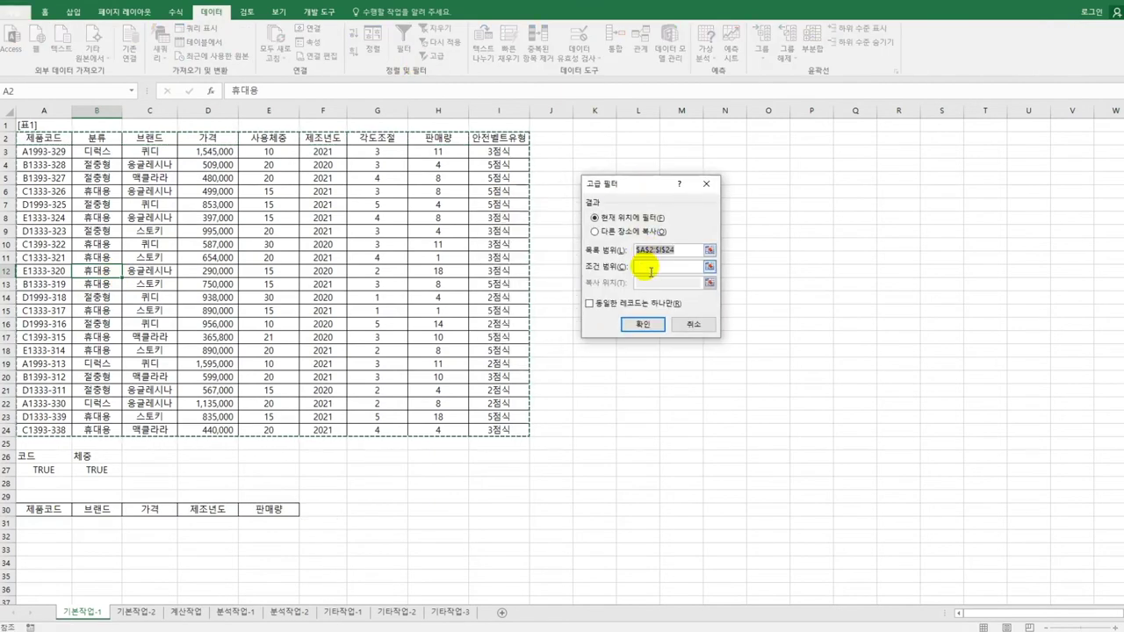
click(651, 271)
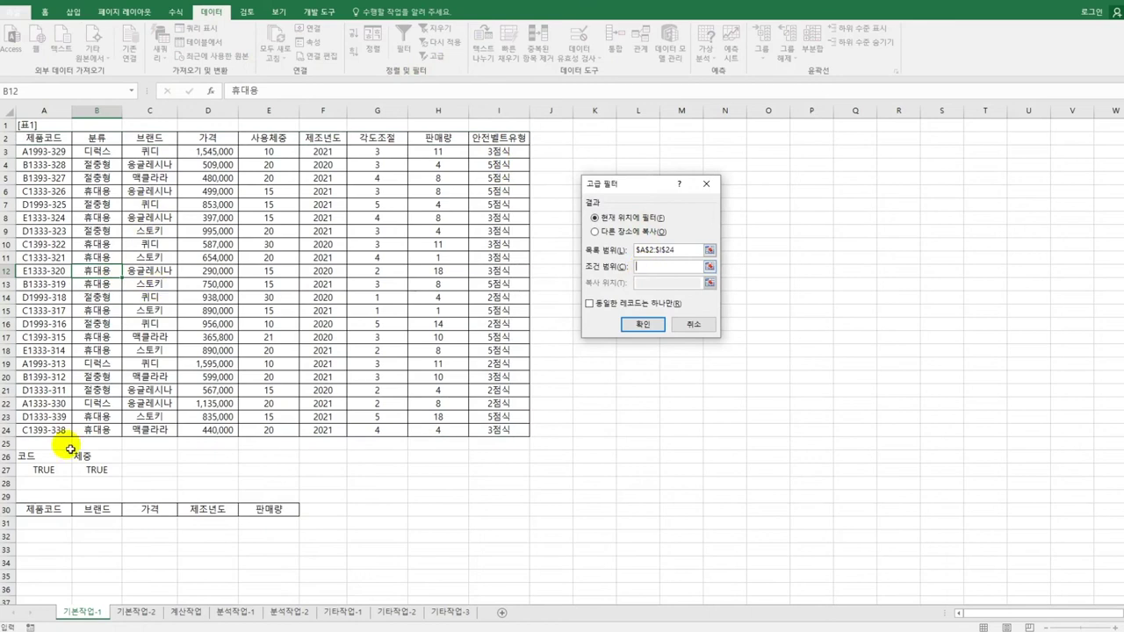
drag(26, 456, 101, 469)
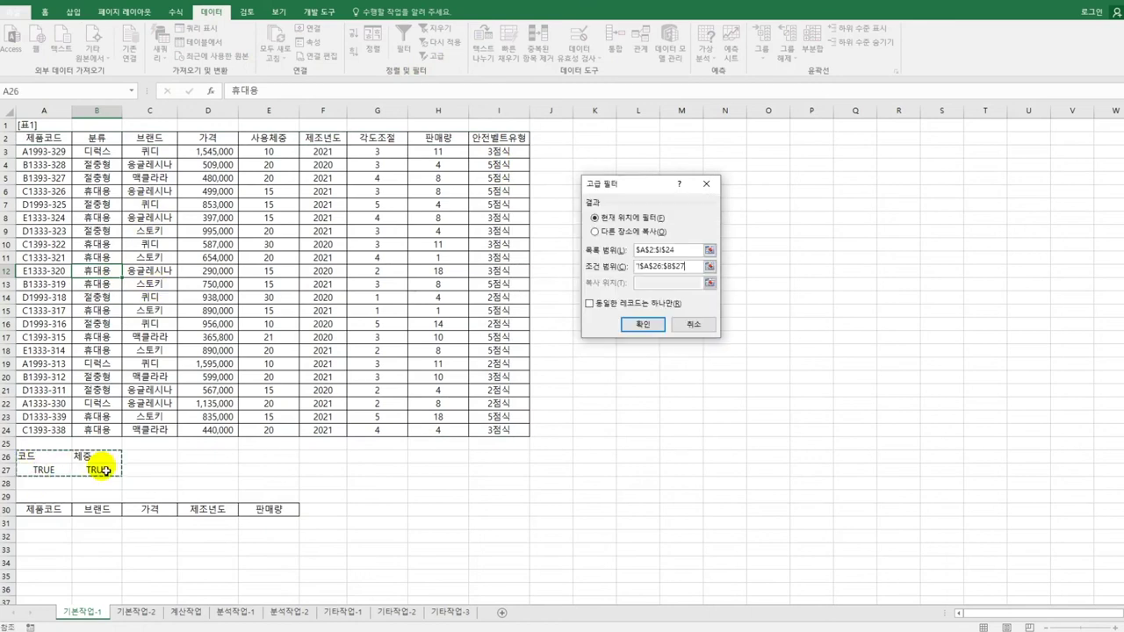
Have the filter copy its results to another location, using headings A30:E30 as the destination, and run it
click(615, 232)
click(655, 284)
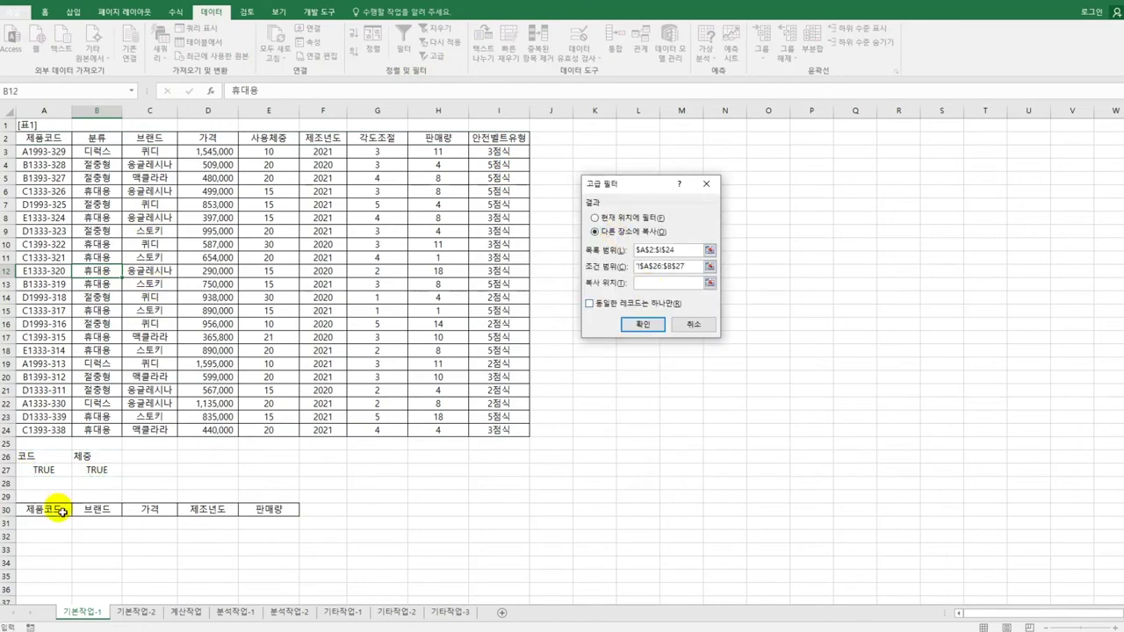
drag(40, 509, 275, 509)
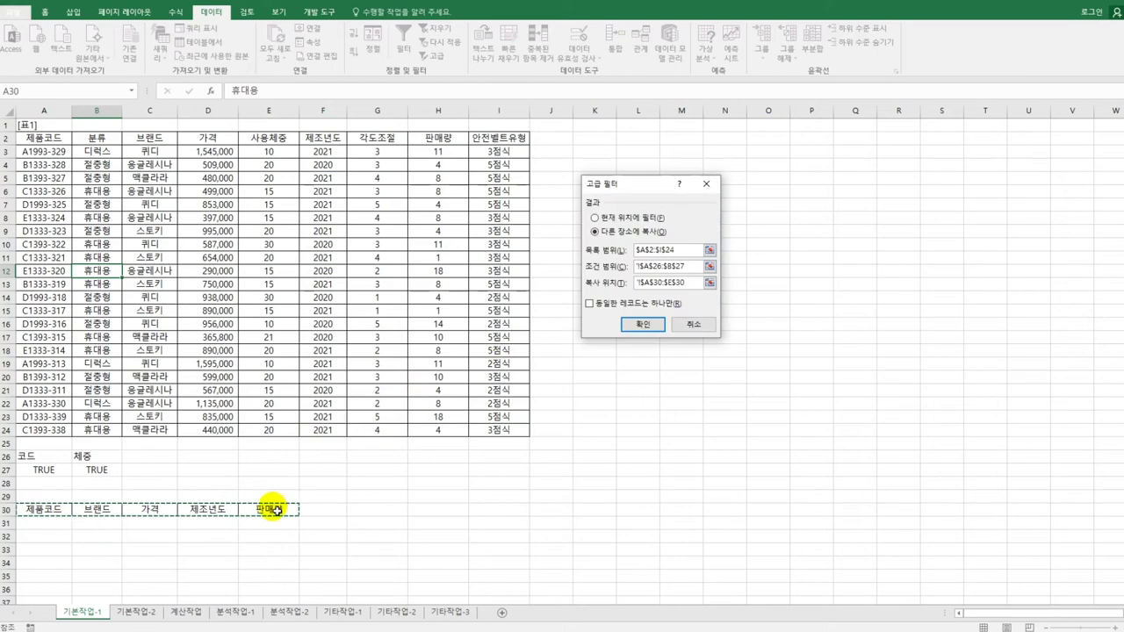
click(639, 327)
Check the product codes in the extracted records in A31:A40 against the filter criteria
scroll(572, 372, down, 2)
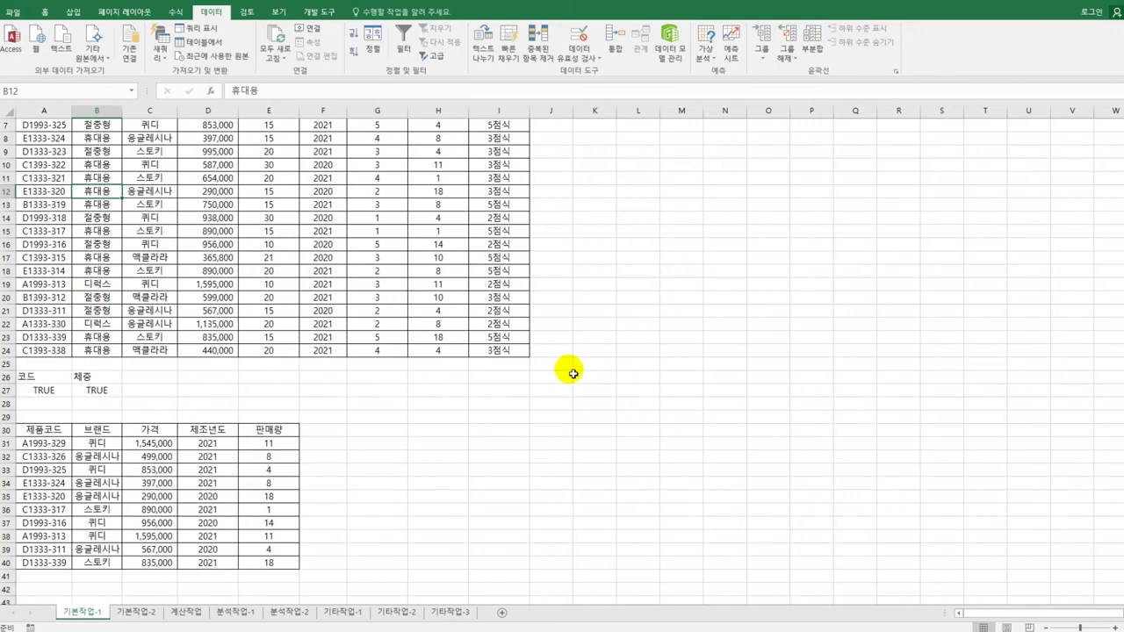
click(63, 445)
drag(63, 444, 52, 566)
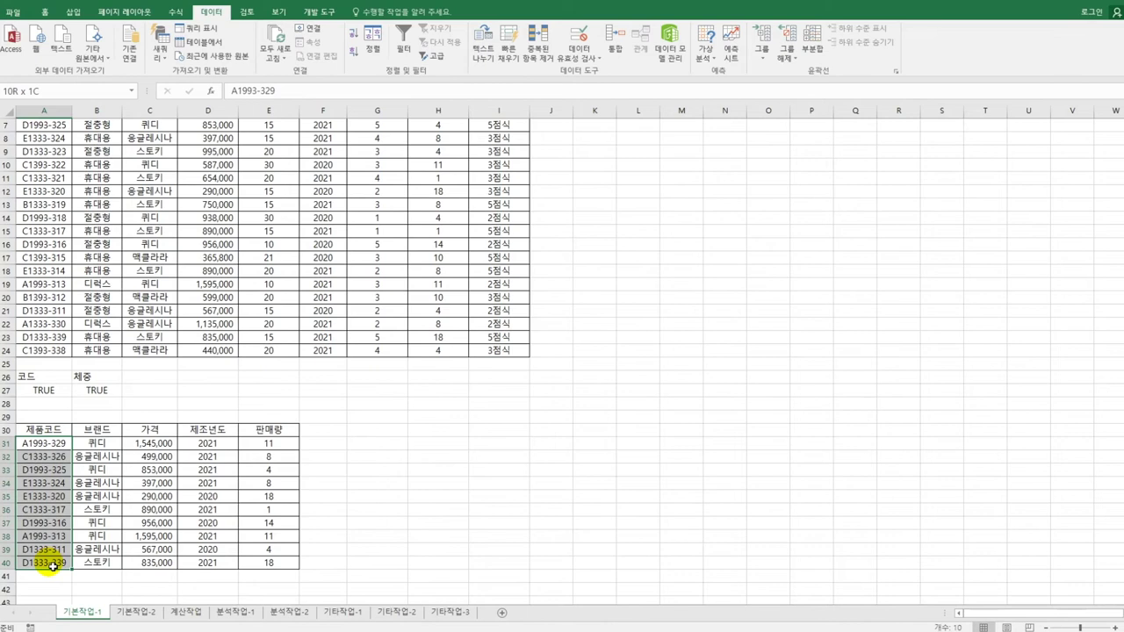
drag(52, 566, 53, 566)
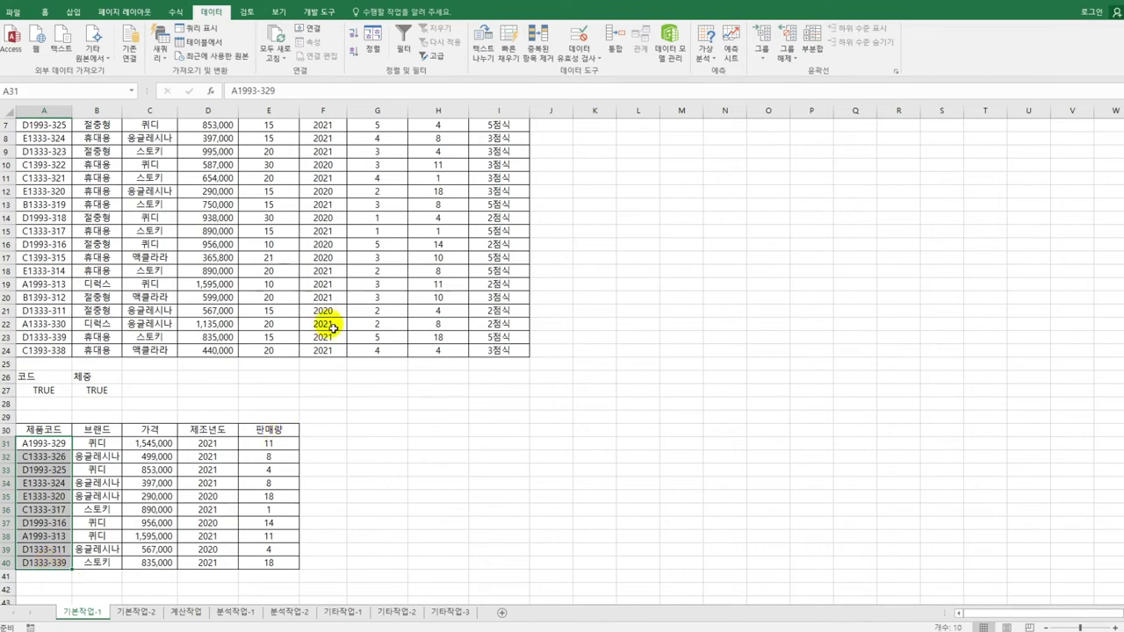
scroll(334, 327, up, 2)
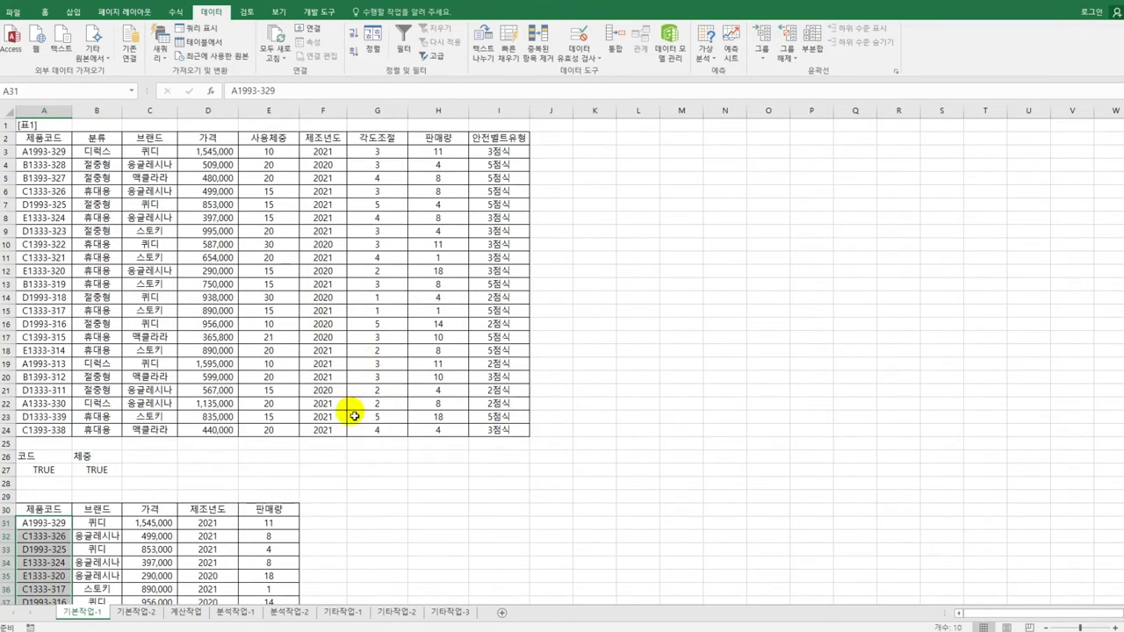
click(413, 510)
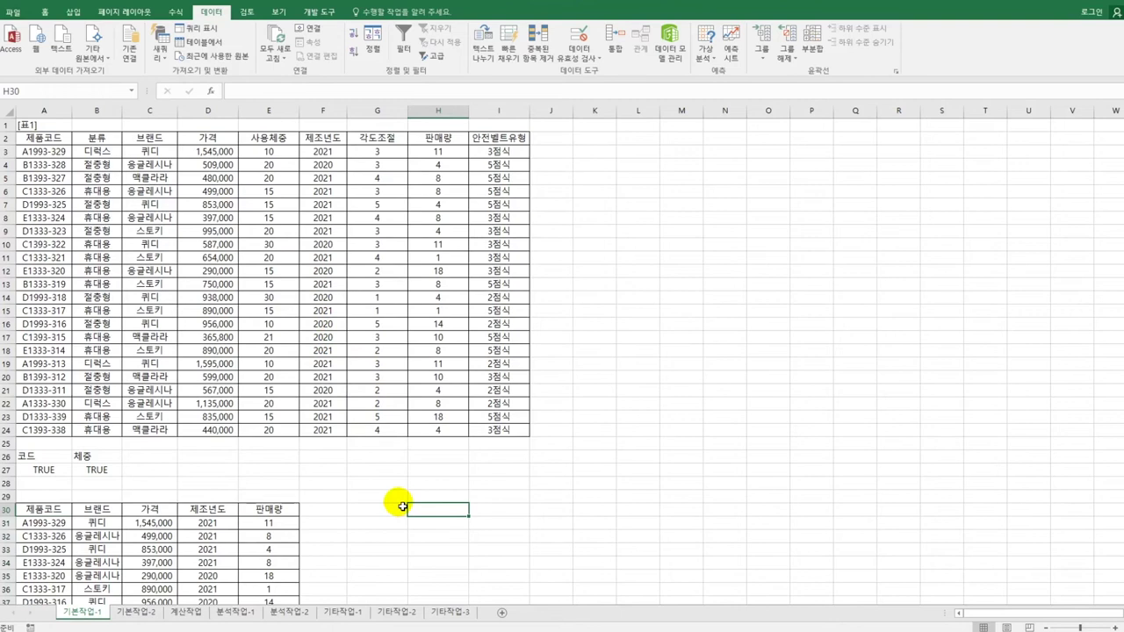
Start a new conditional formatting rule for A3:I24 that uses a formula to determine which cells to format
scroll(216, 565, down, 1)
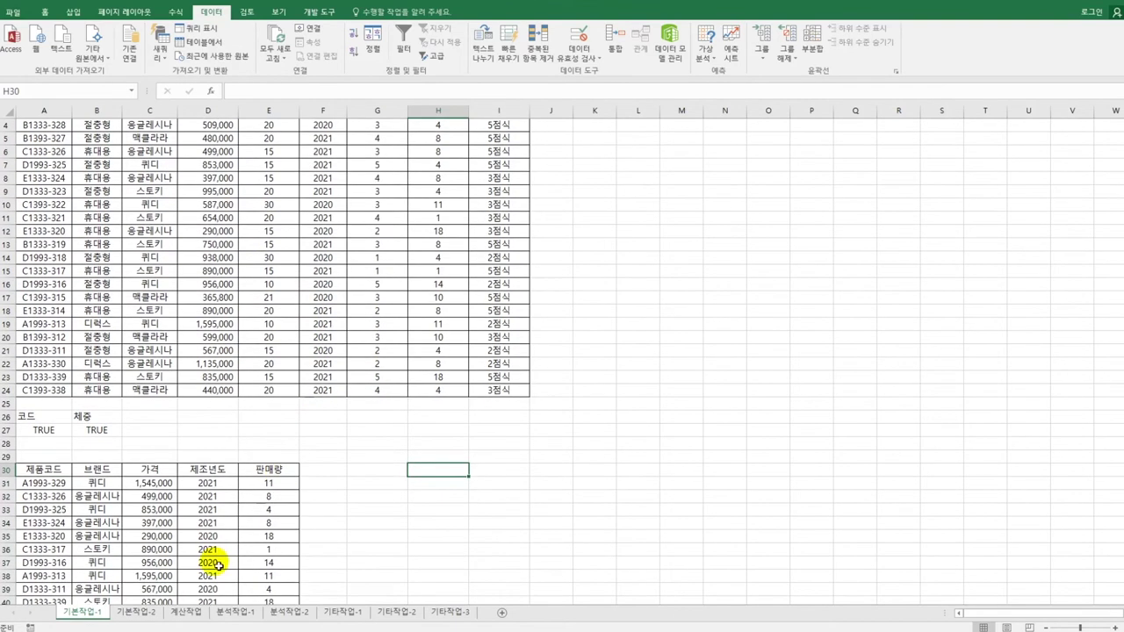
scroll(162, 531, up, 1)
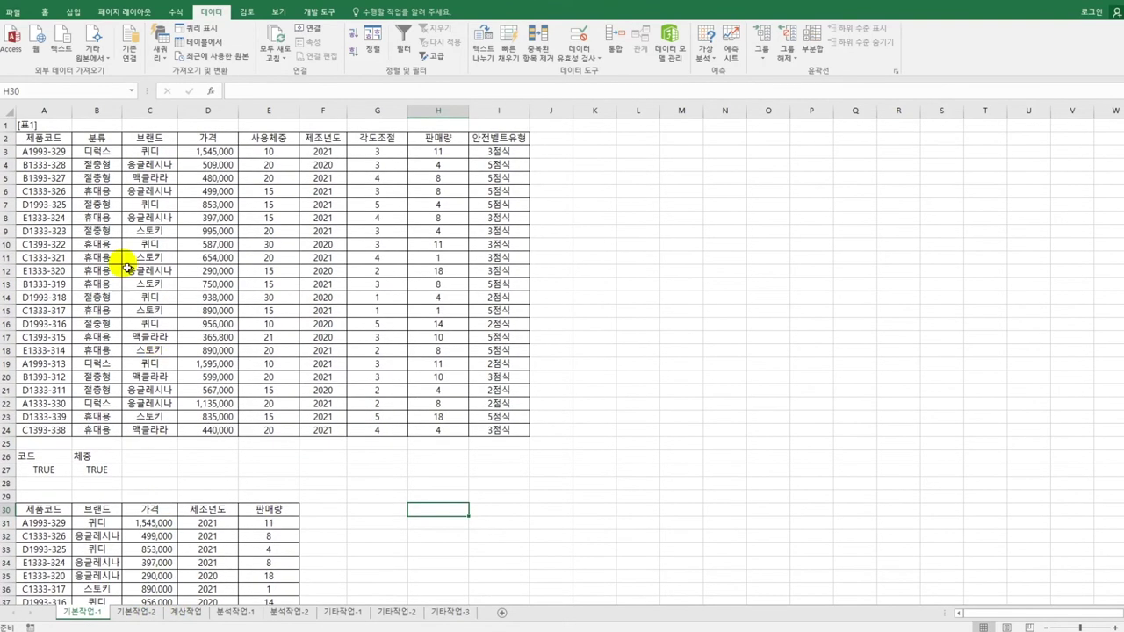
drag(45, 149, 485, 432)
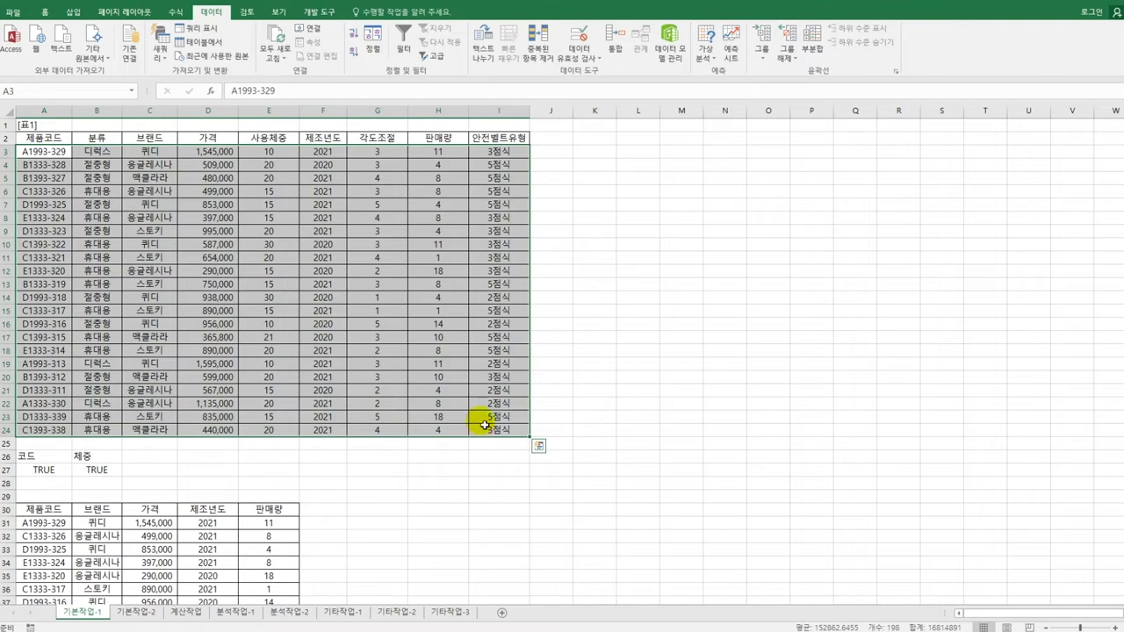
click(45, 13)
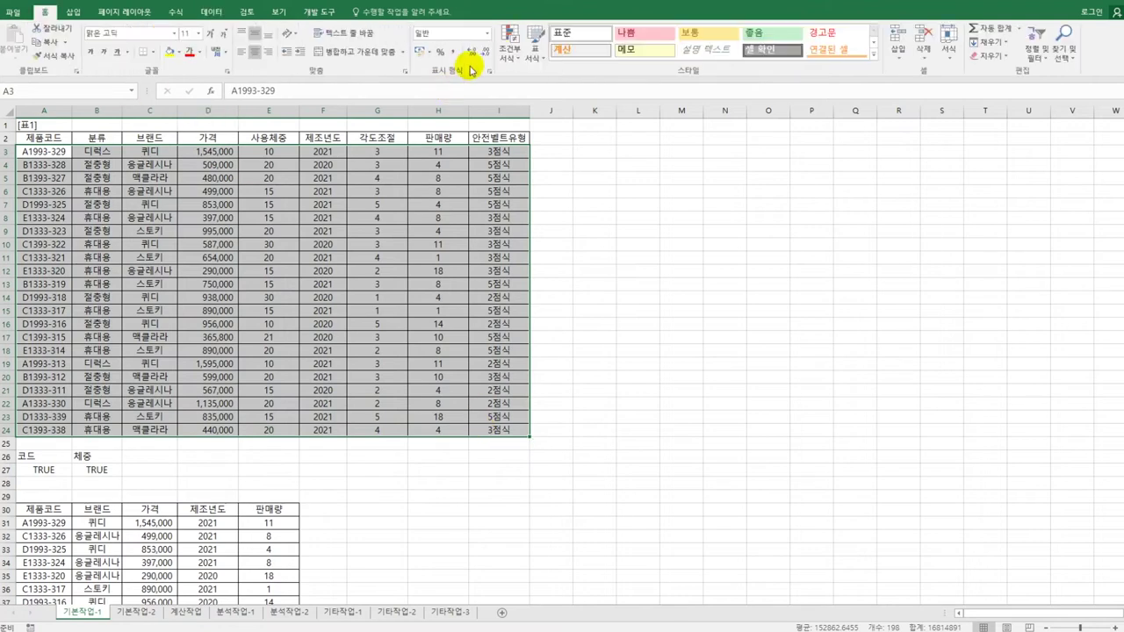
click(510, 43)
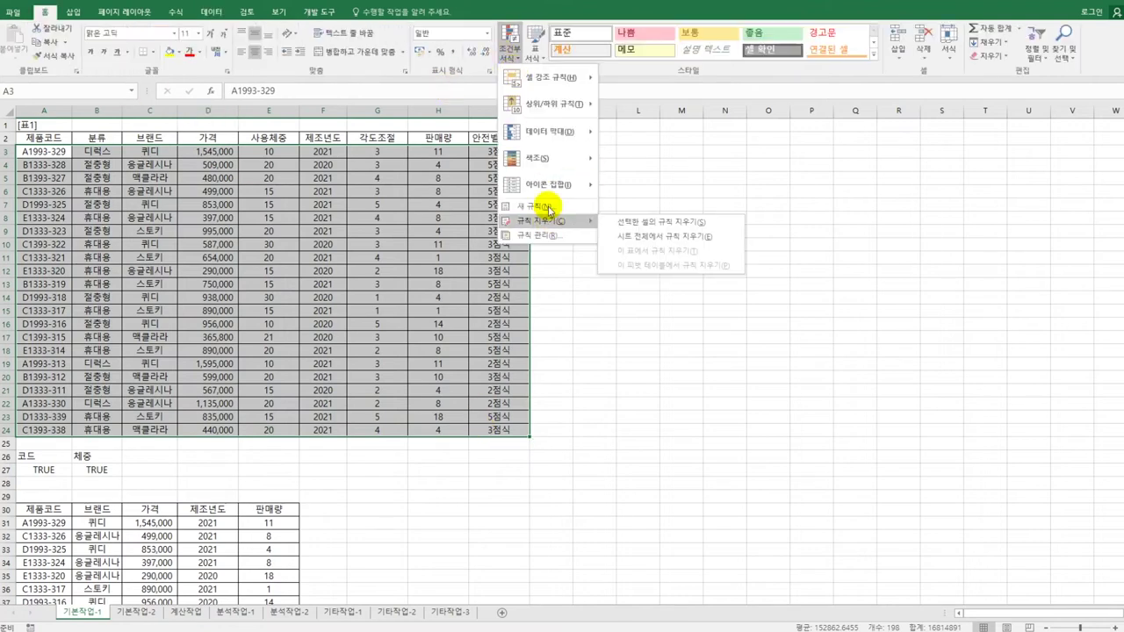
click(548, 206)
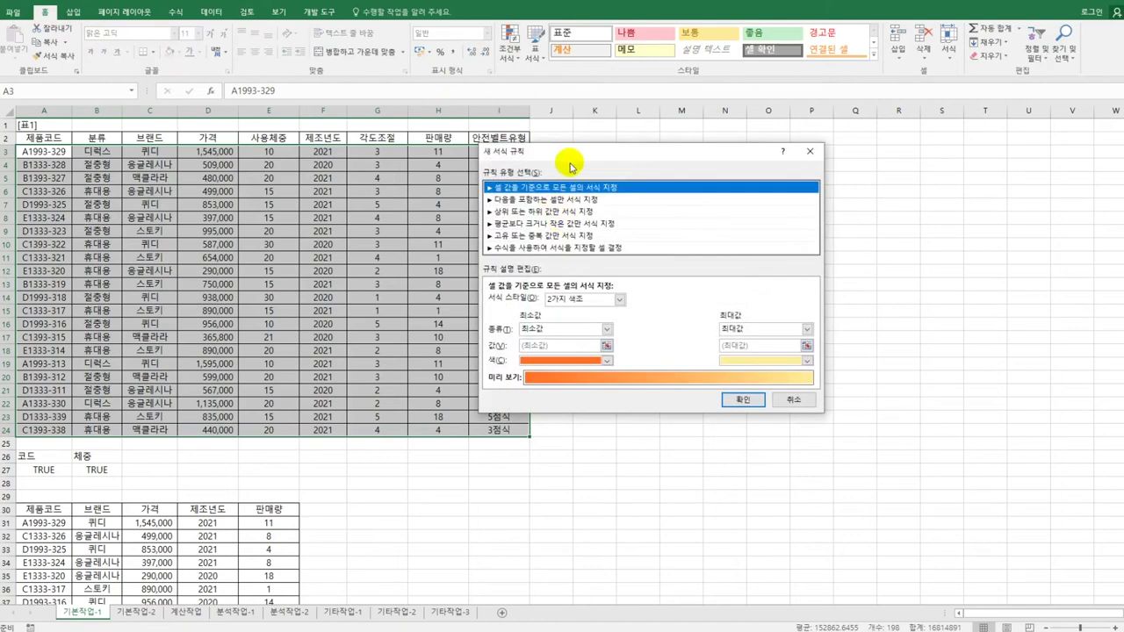
click(558, 248)
click(550, 302)
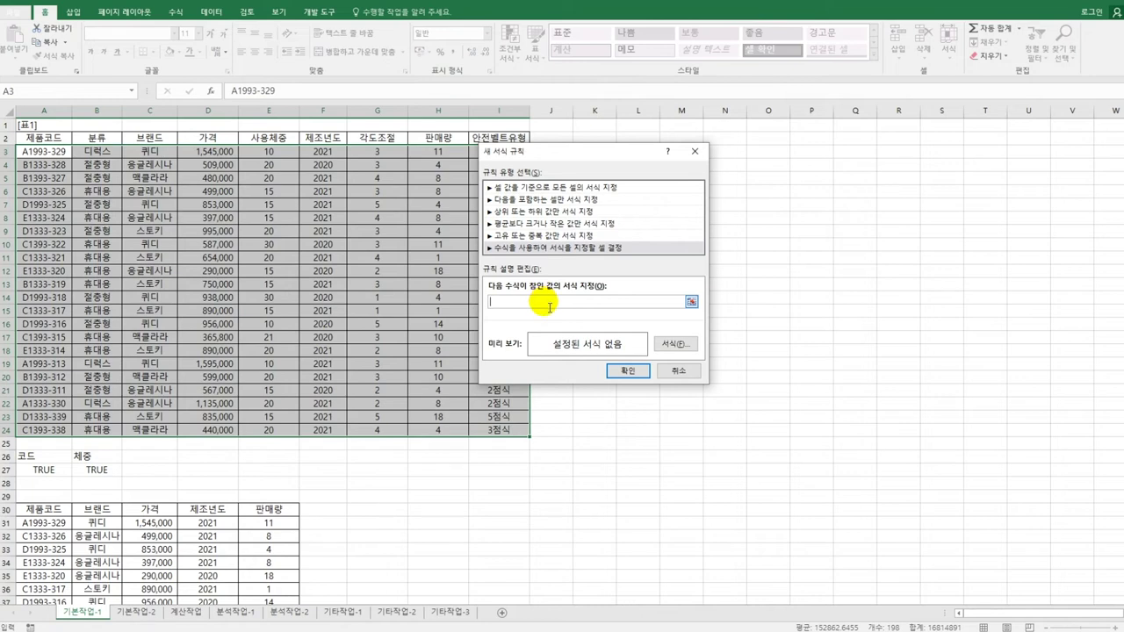
Enter the rule formula =and(isodd(right($A3,1)),$F3=2020), keeping only the columns absolute in both references
text(=)
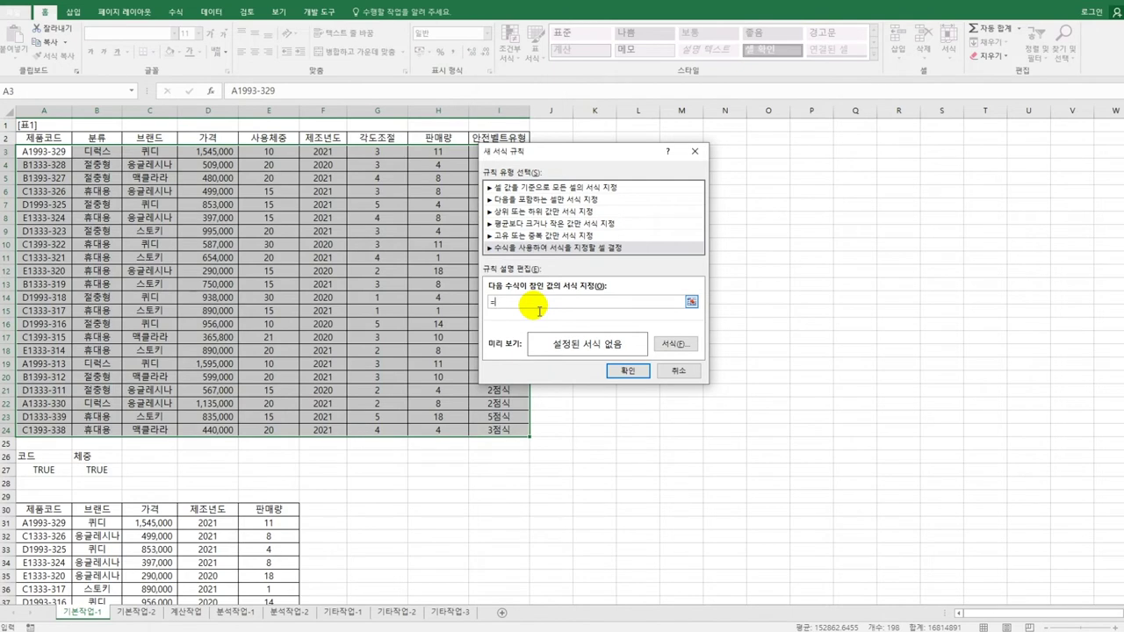
text(and()
text(isodd(right()
click(35, 152)
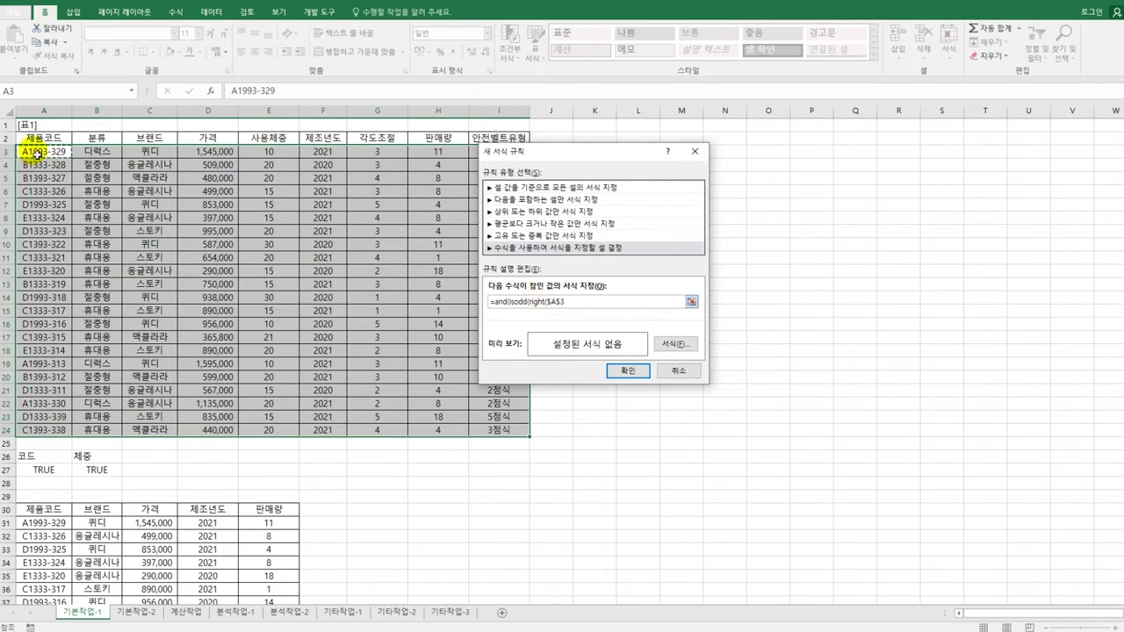
text(,1)
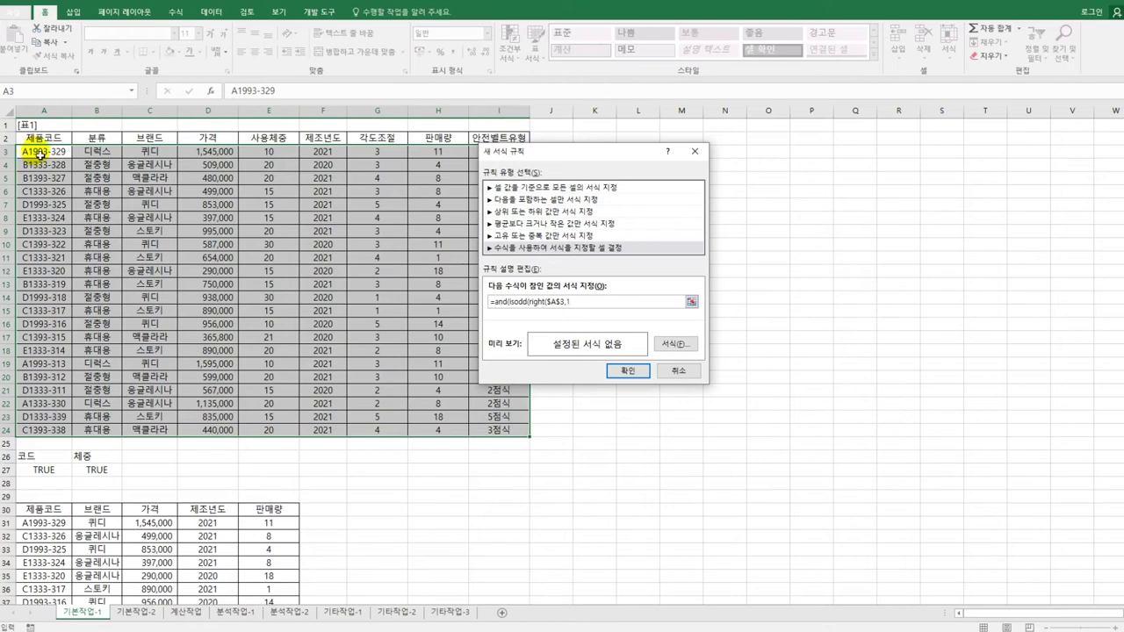
click(557, 302)
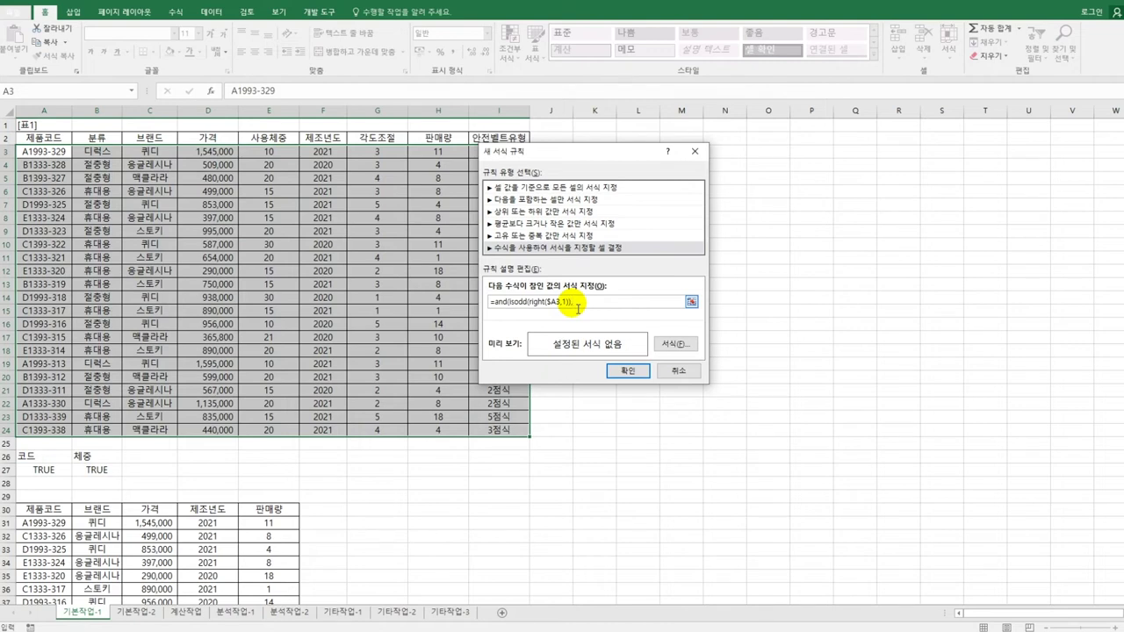
text(,)
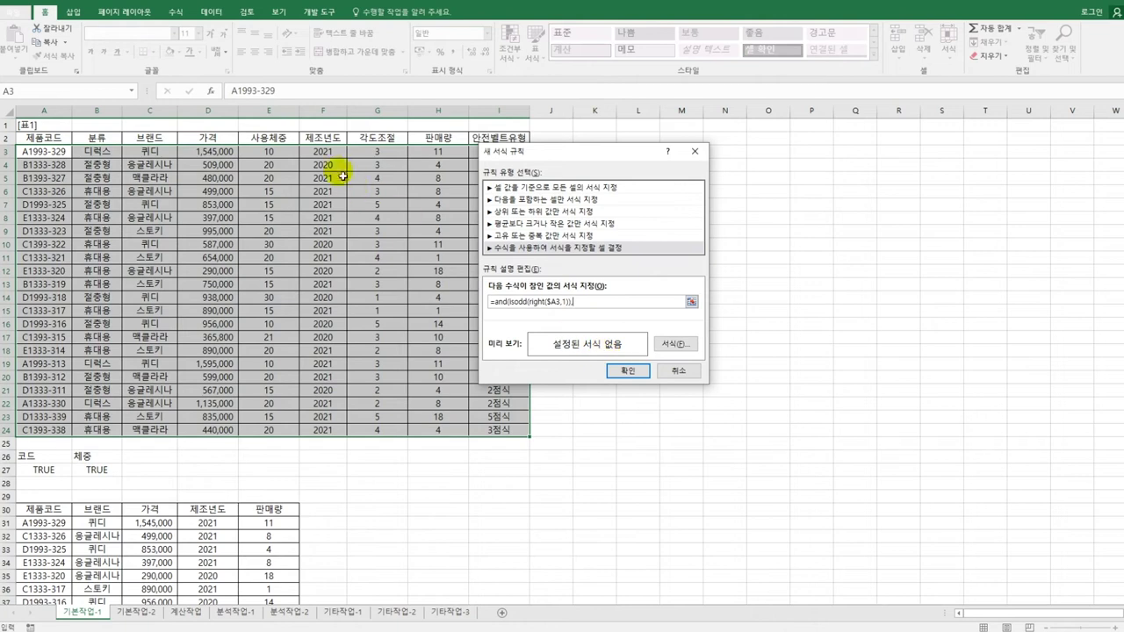
click(327, 154)
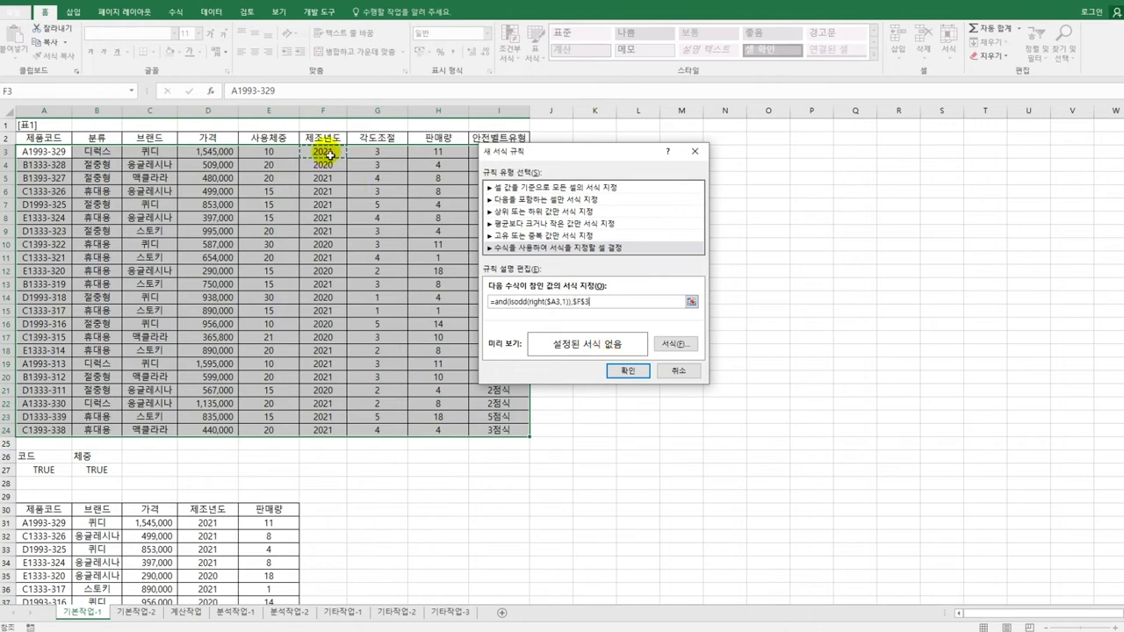
double_click(581, 303)
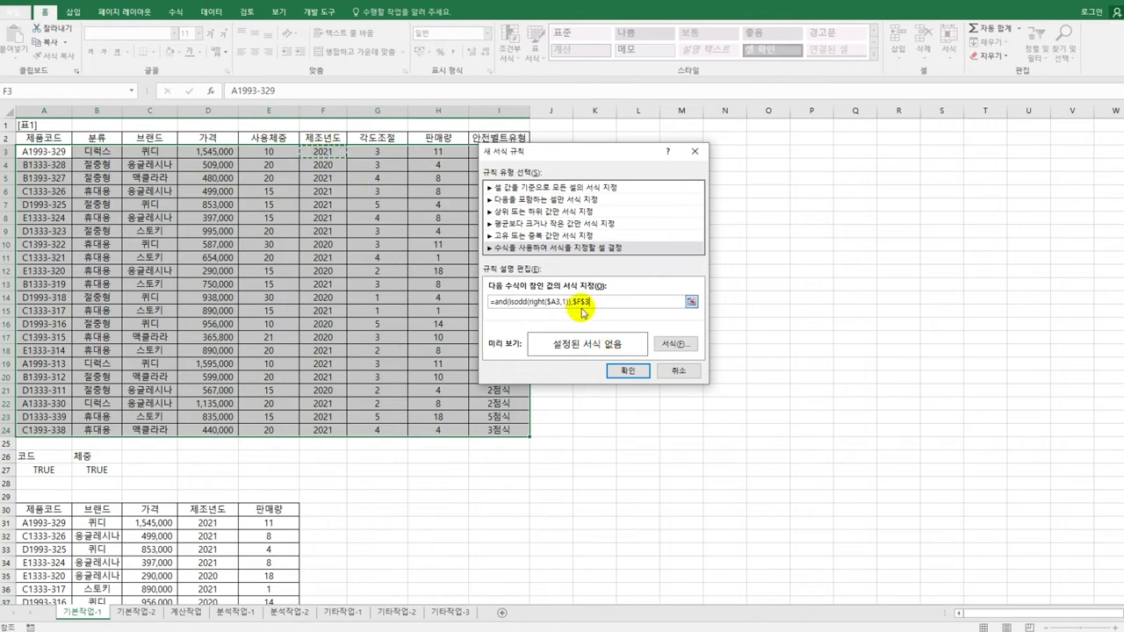
key(F4)
key(F4)
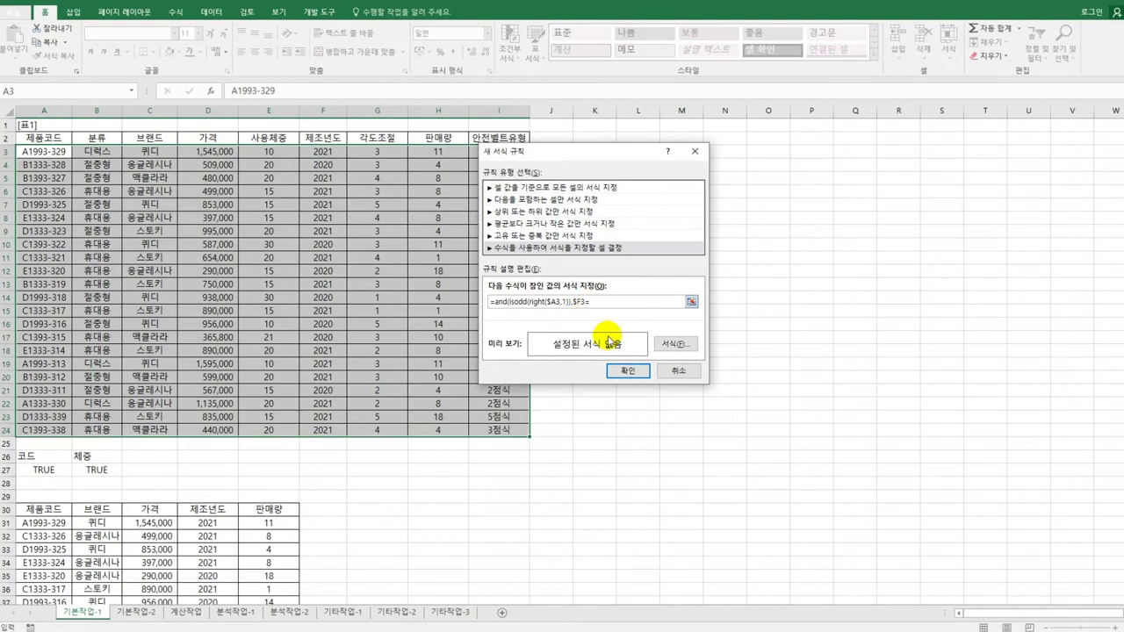
text(=2020))
Give the rule a bold font style with the standard blue font colour and apply it to the product table
click(669, 345)
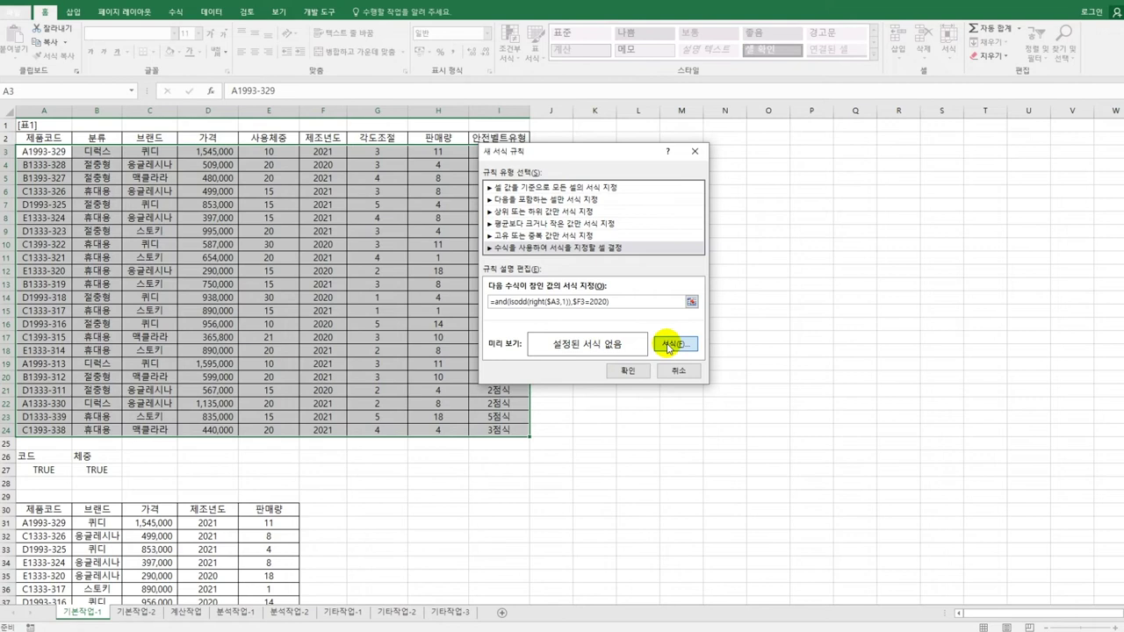
drag(610, 97, 684, 148)
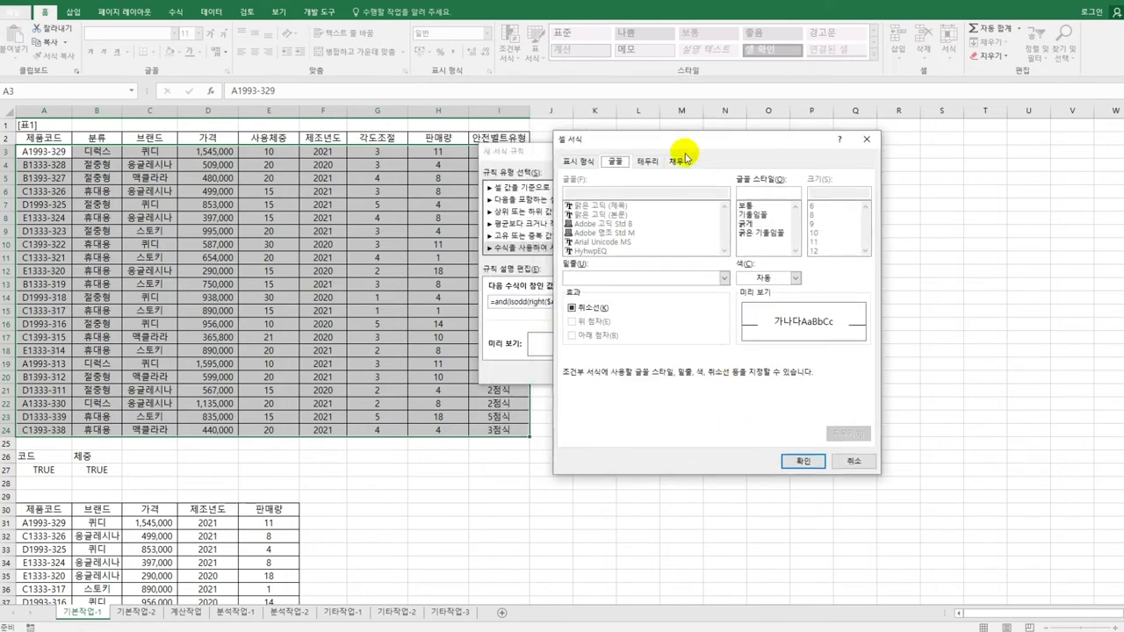
click(746, 224)
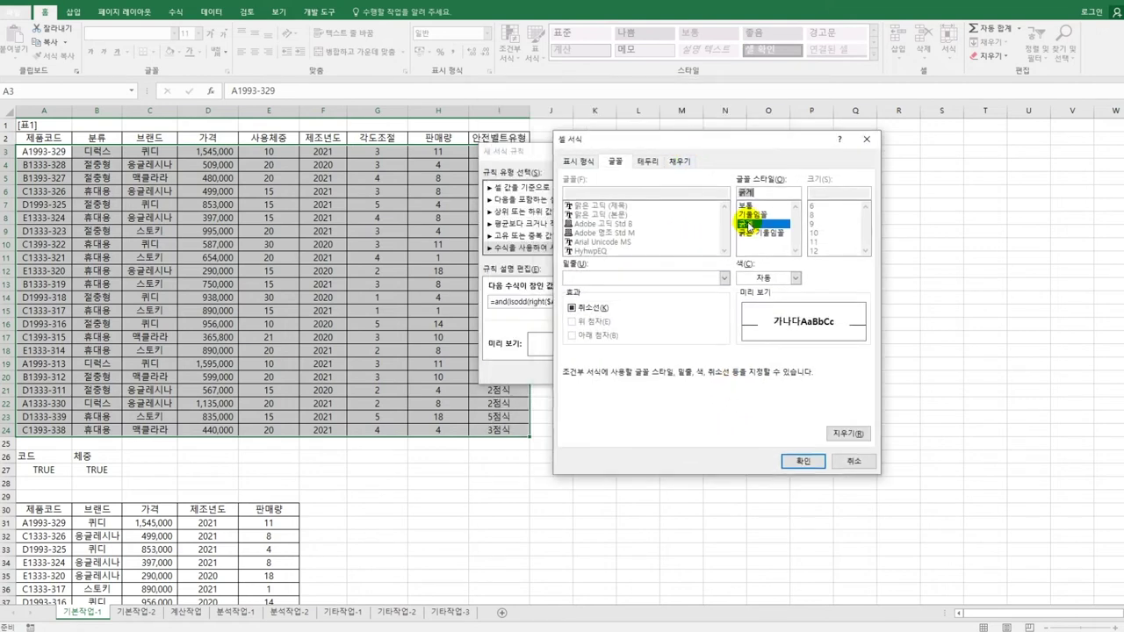
click(795, 279)
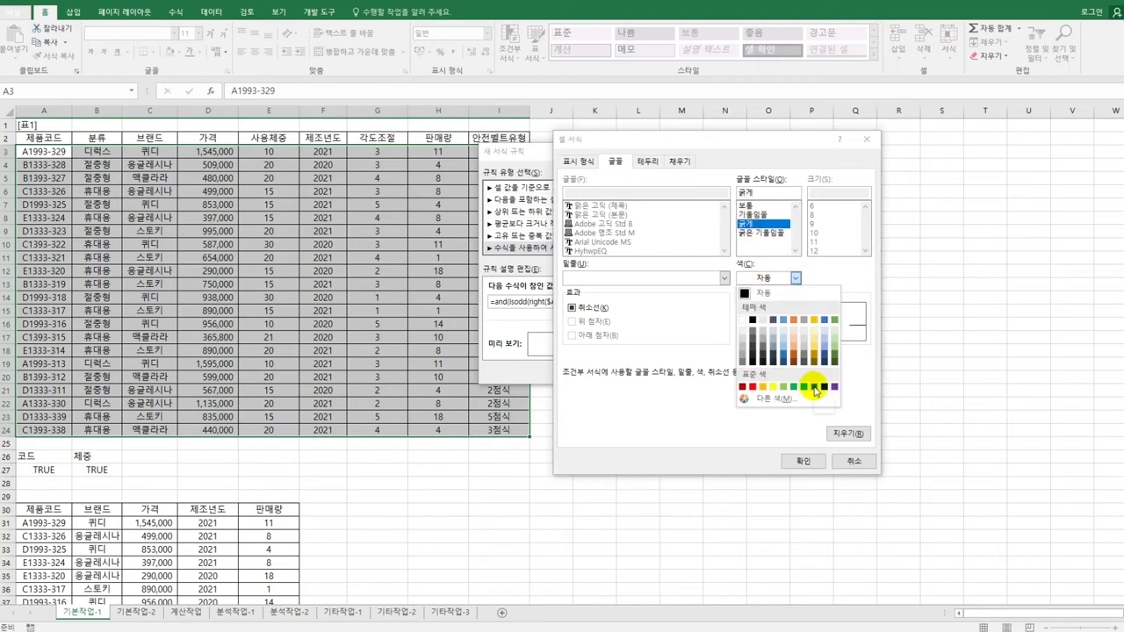
click(815, 388)
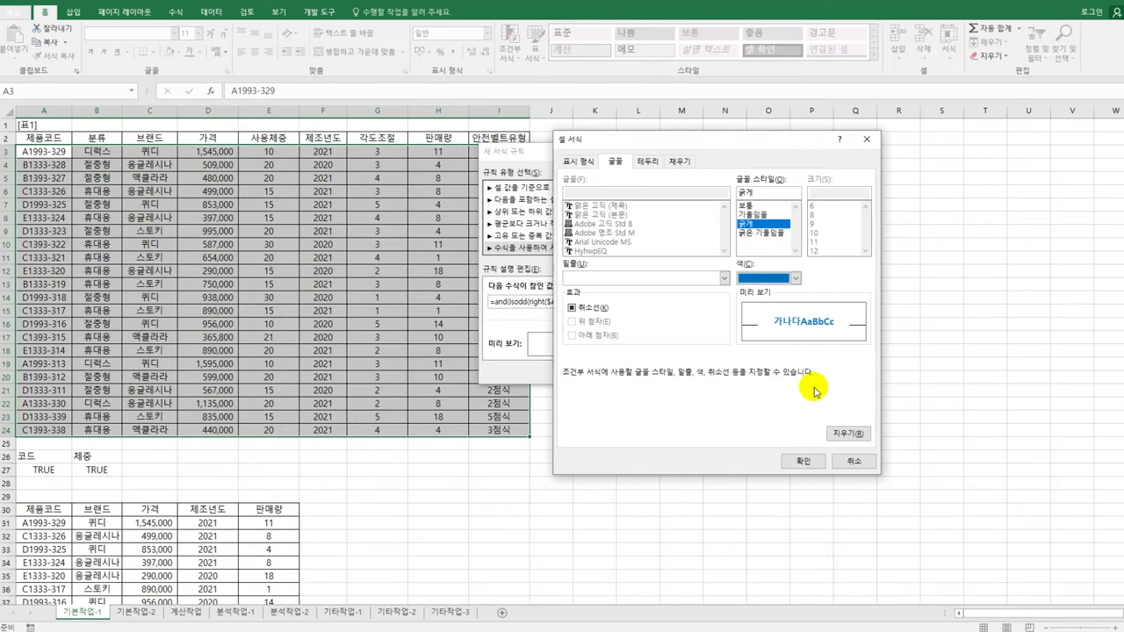
click(801, 462)
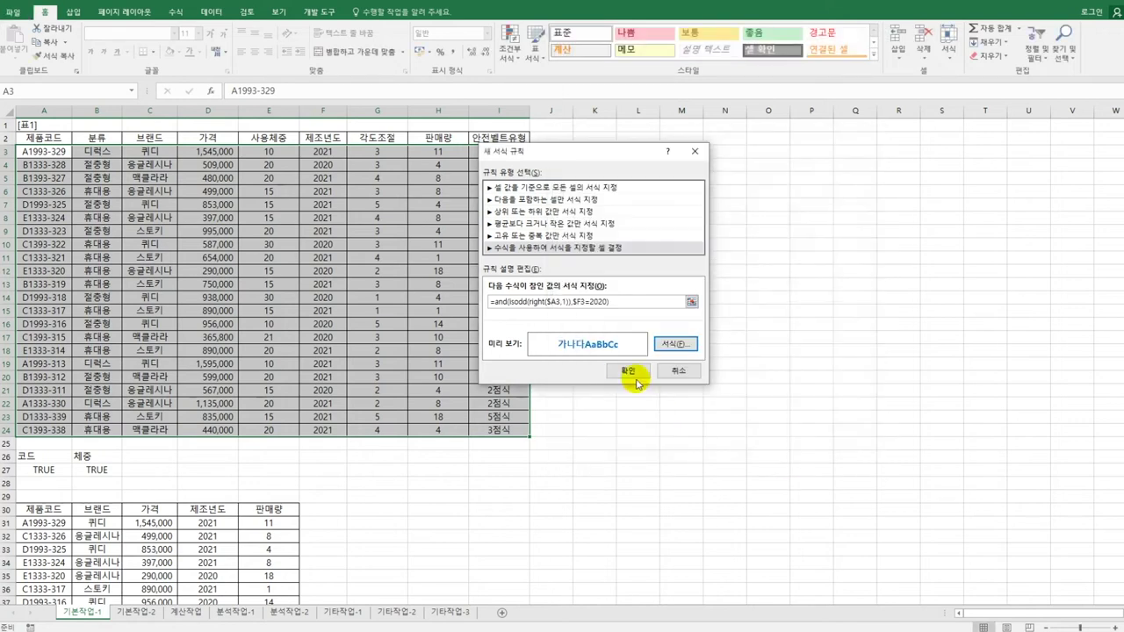
click(634, 372)
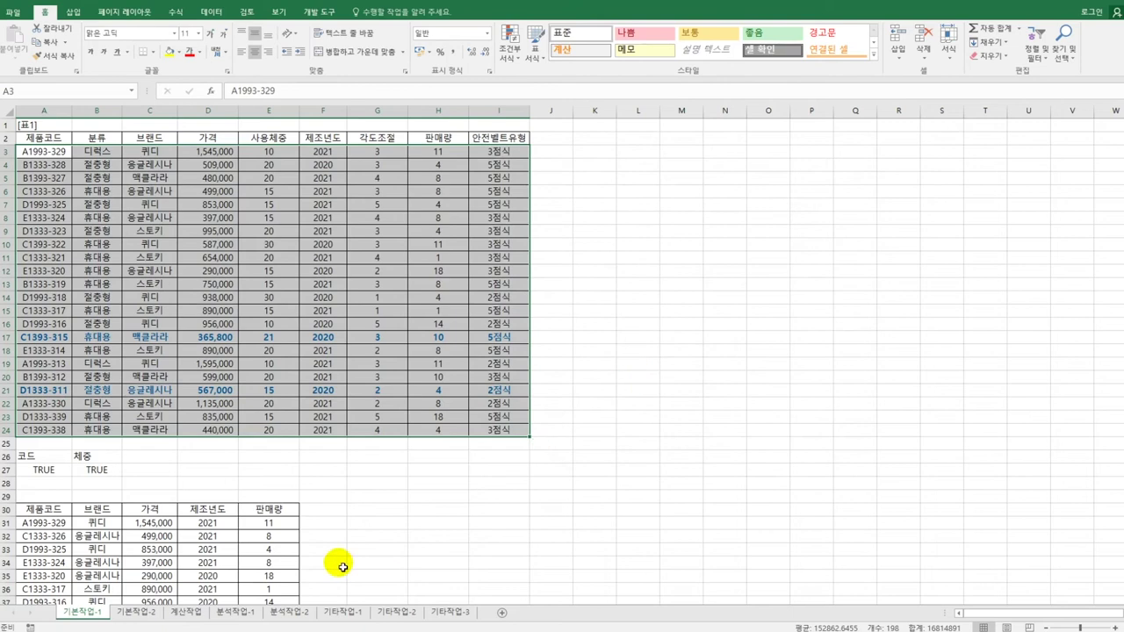
On the 기본작업-2 sheet, set the product table A2:I24 as the print area
click(149, 614)
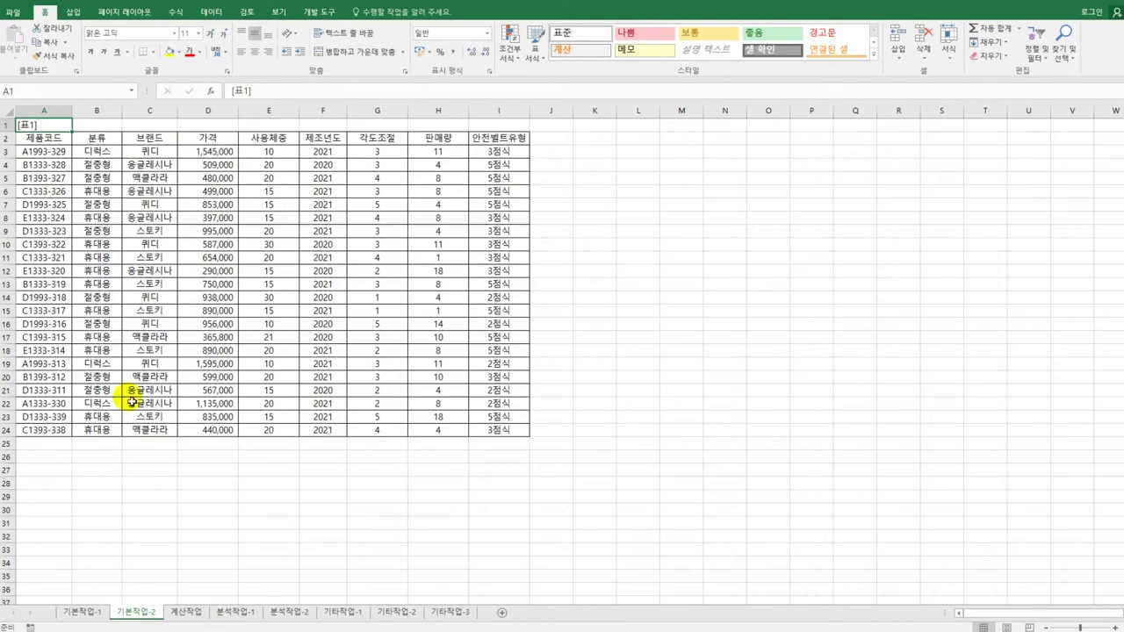
click(44, 137)
drag(151, 192, 497, 426)
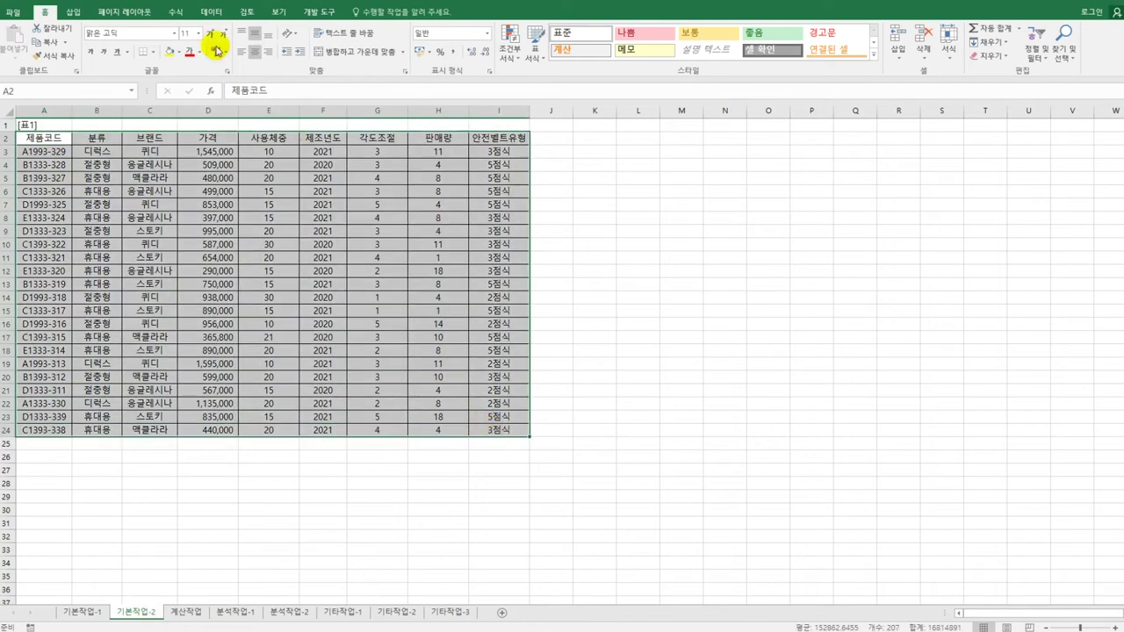
click(132, 13)
click(152, 50)
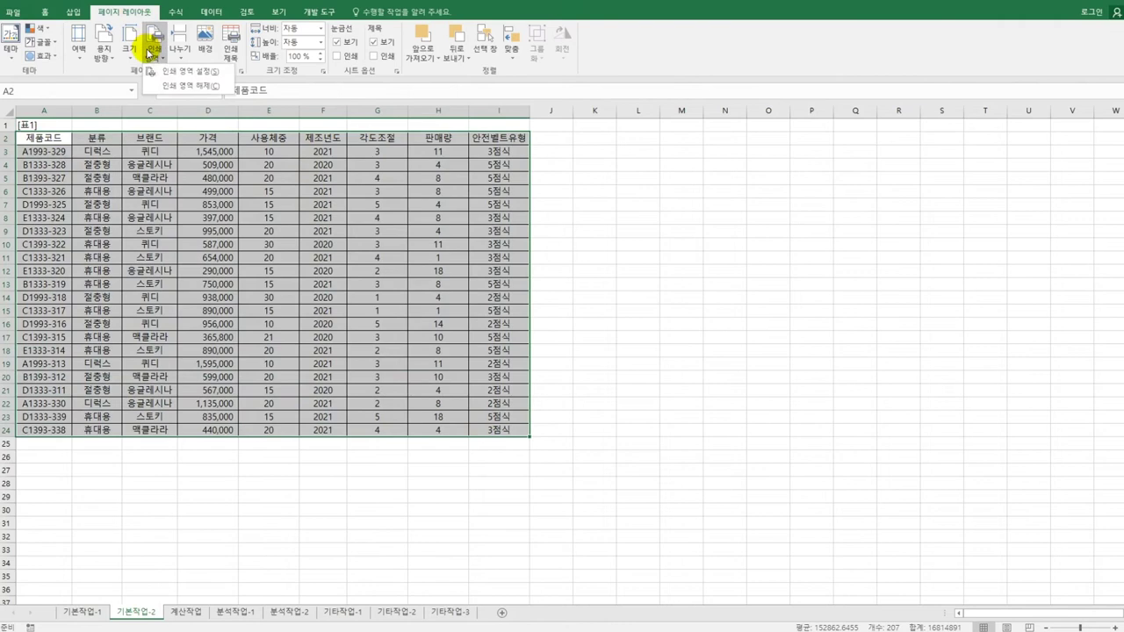
click(156, 71)
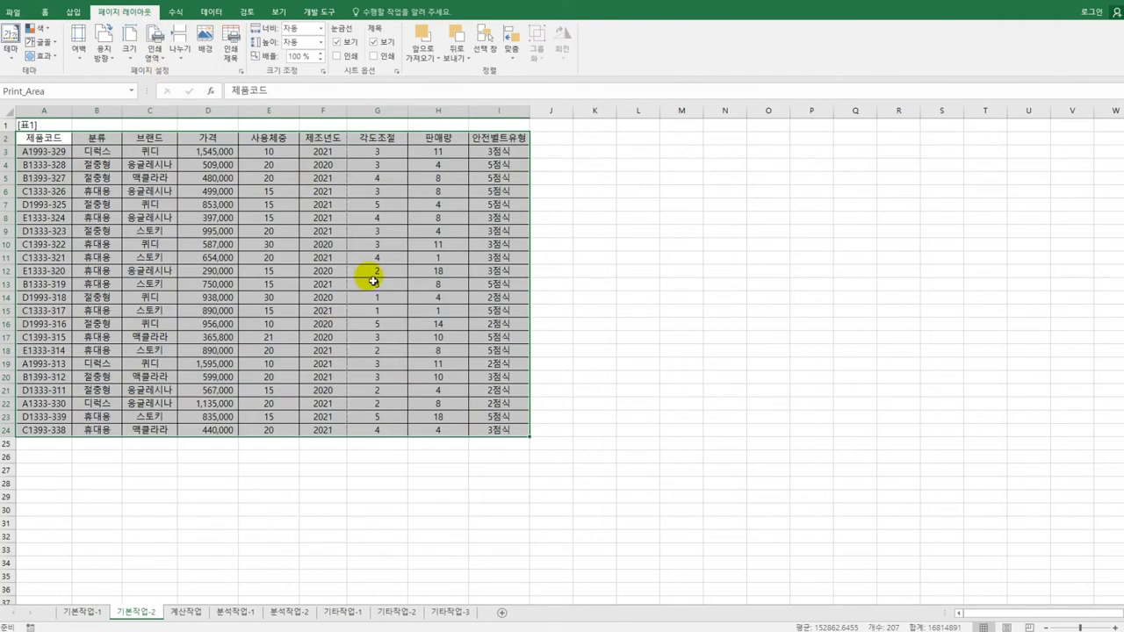
Apply the narrow (좁게) margin preset and centre the printout horizontally only on the page
click(85, 55)
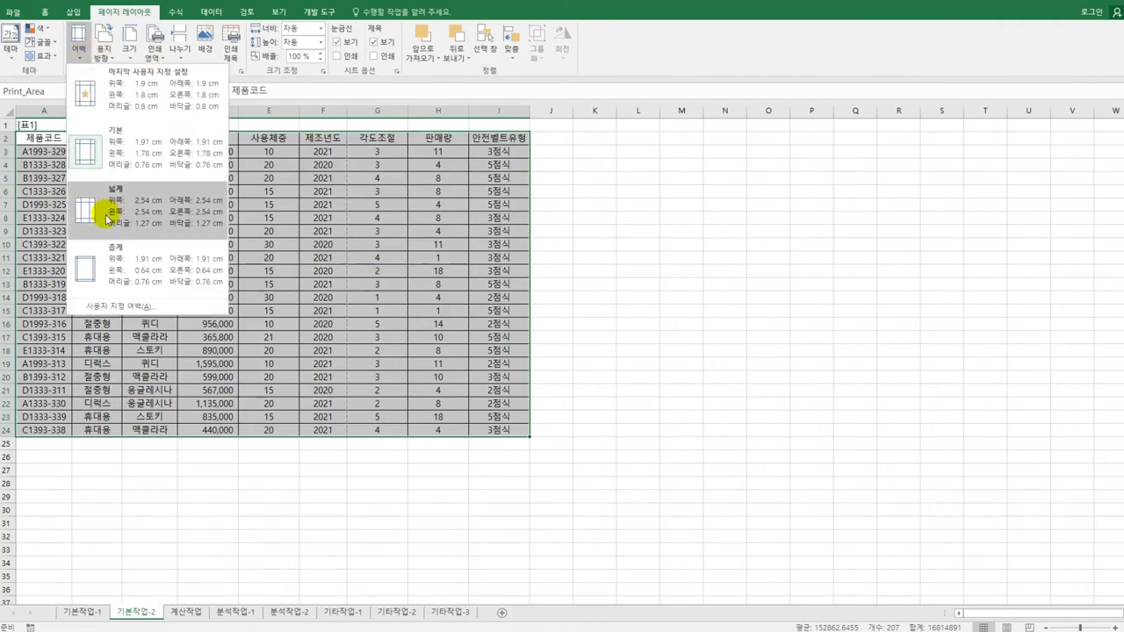
click(115, 266)
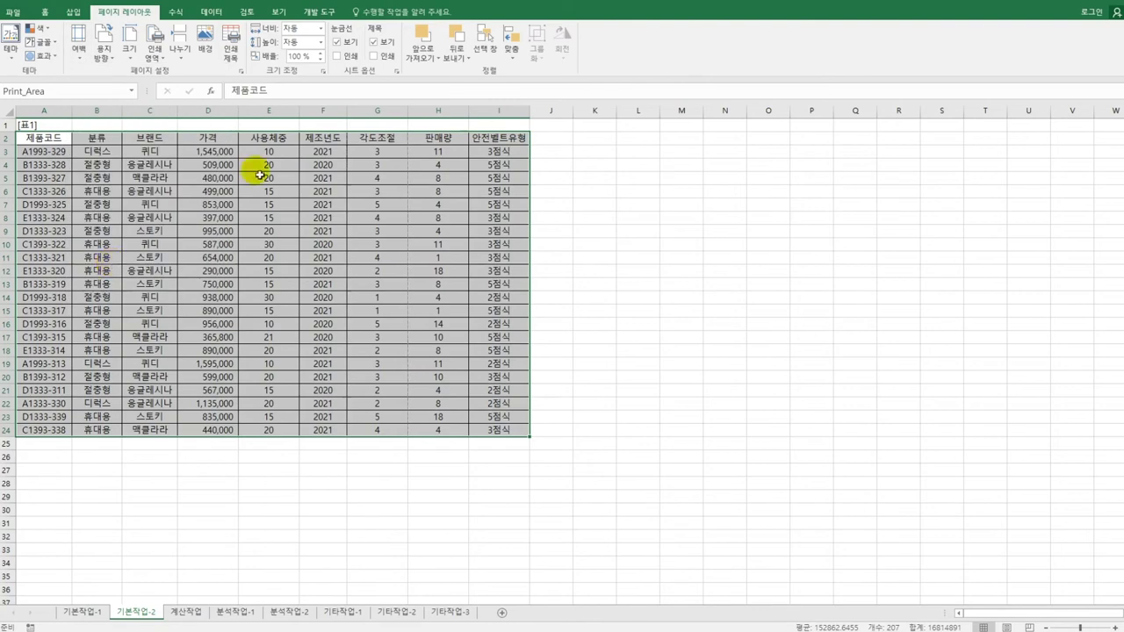
click(240, 71)
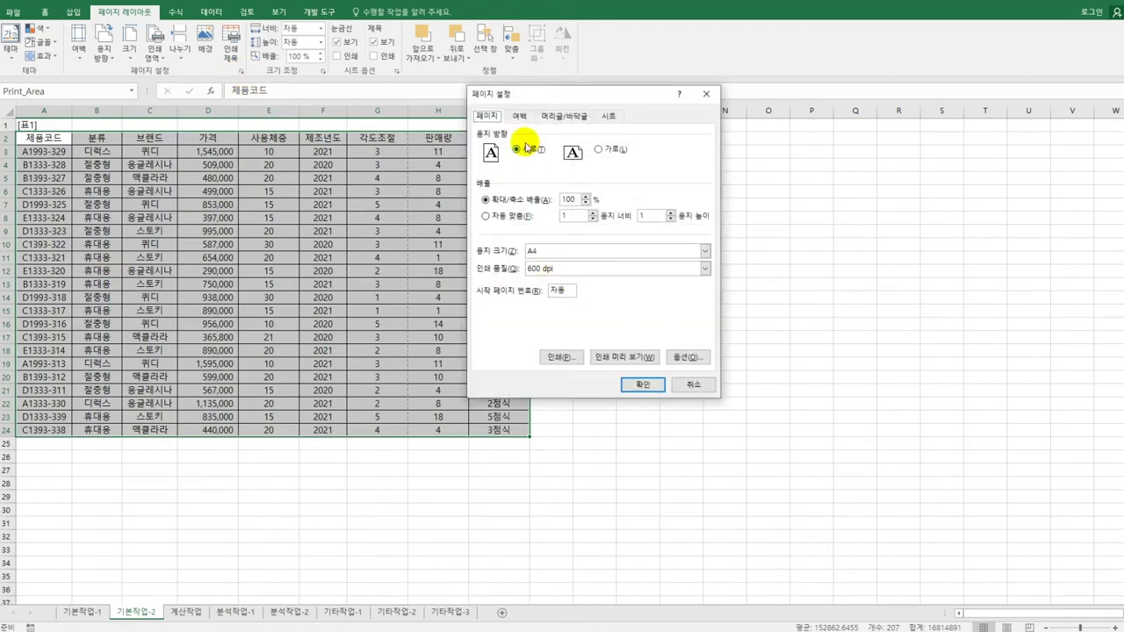
click(519, 115)
click(502, 314)
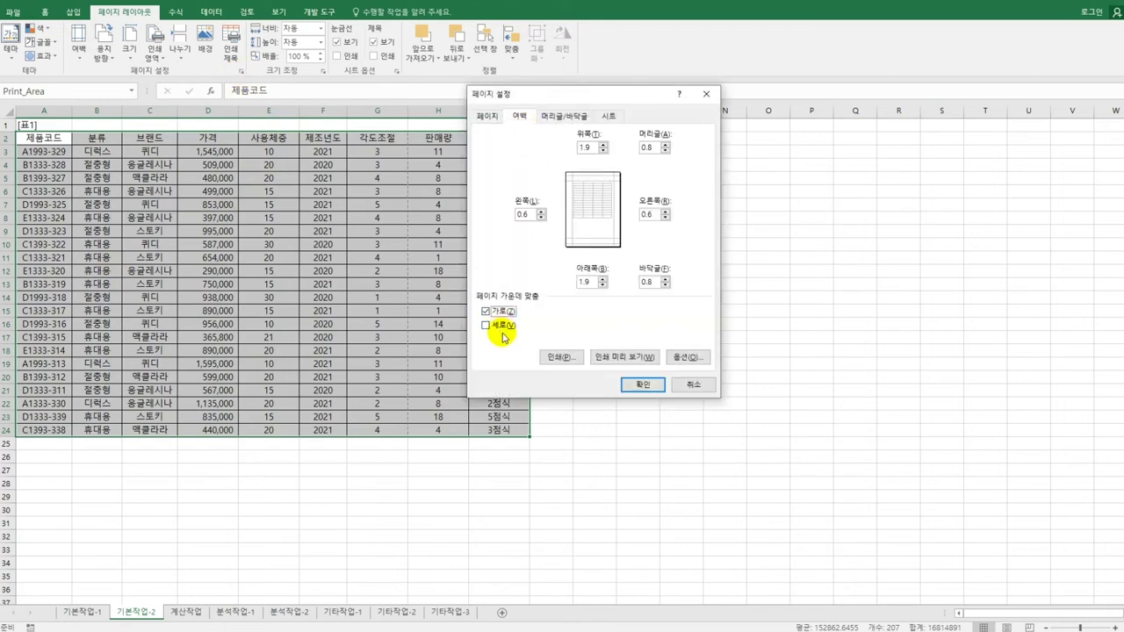
click(504, 330)
click(504, 330)
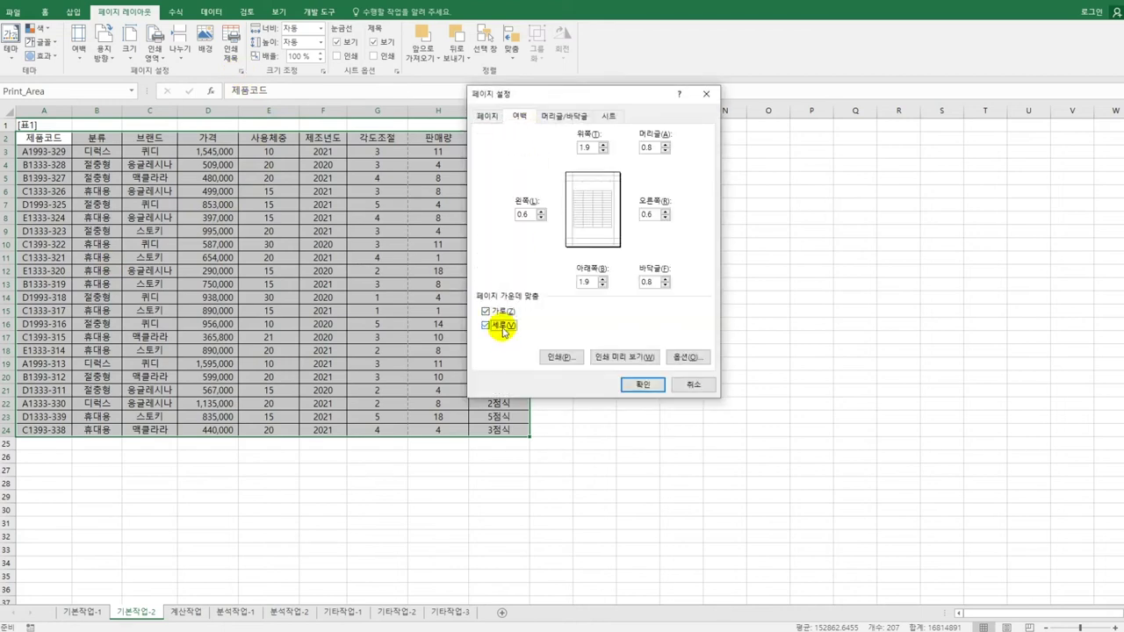
click(504, 330)
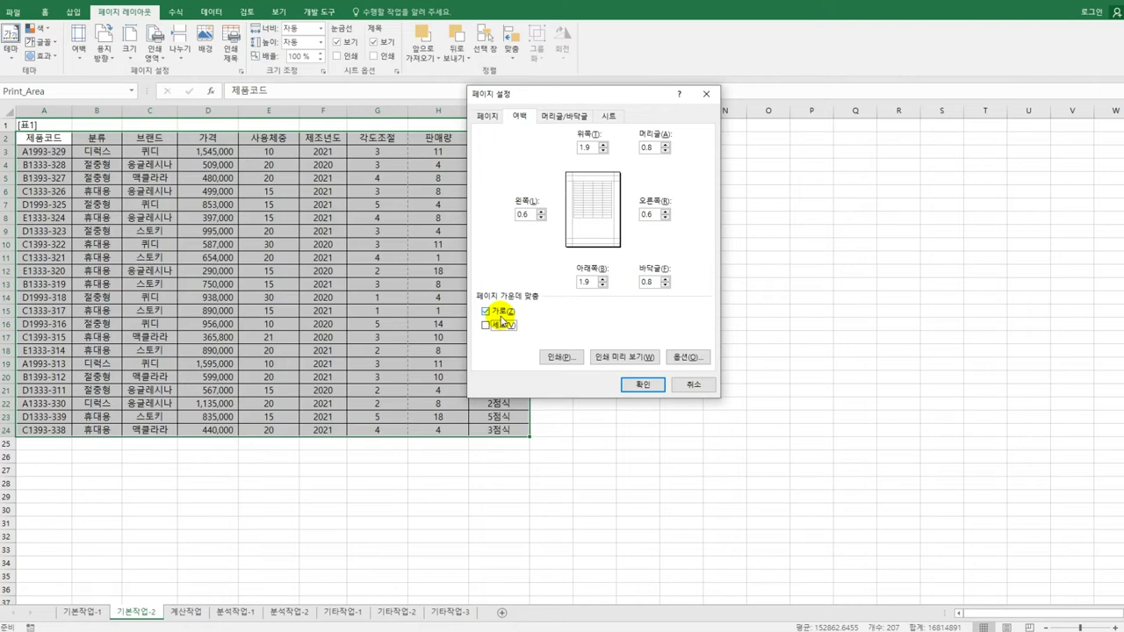
click(651, 388)
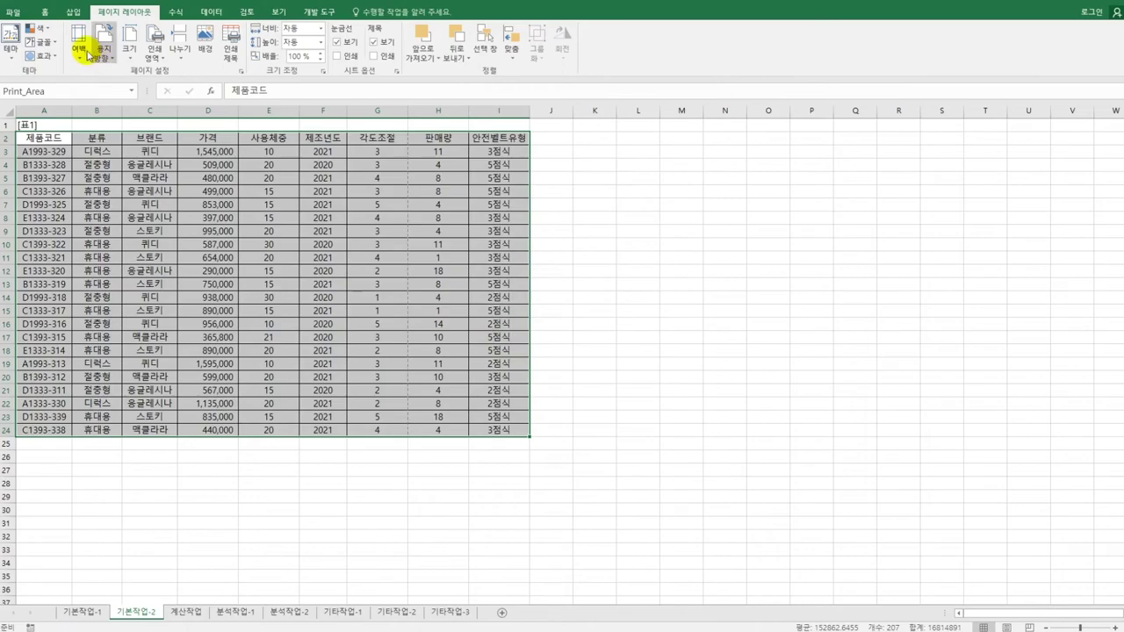
Preview the printout of the sheet and examine its first and second pages
click(13, 12)
click(44, 167)
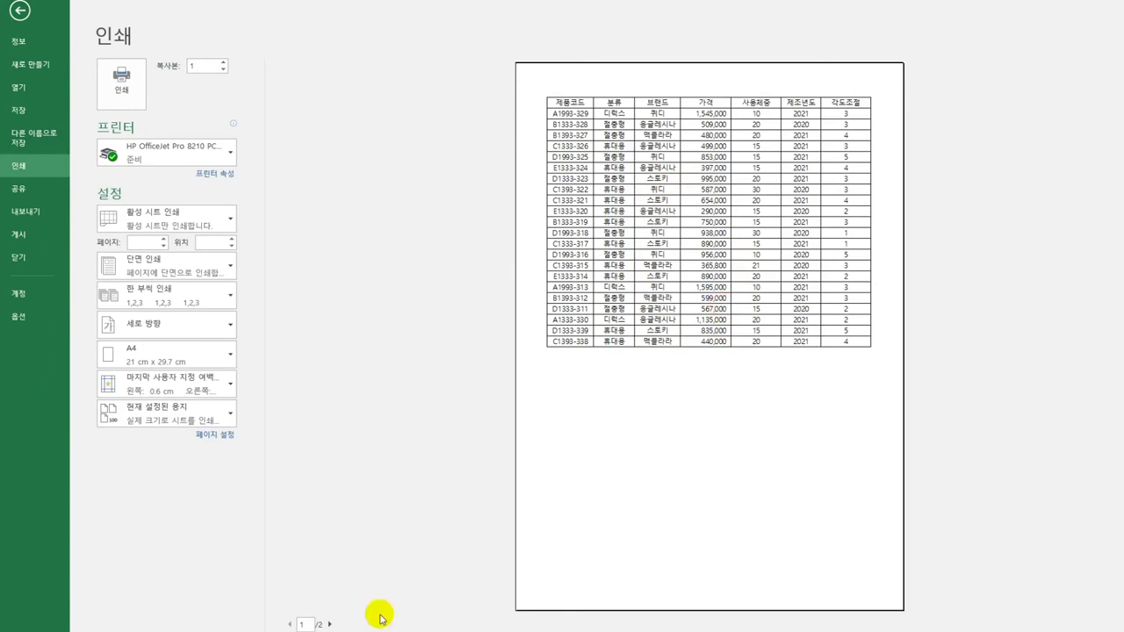
click(330, 624)
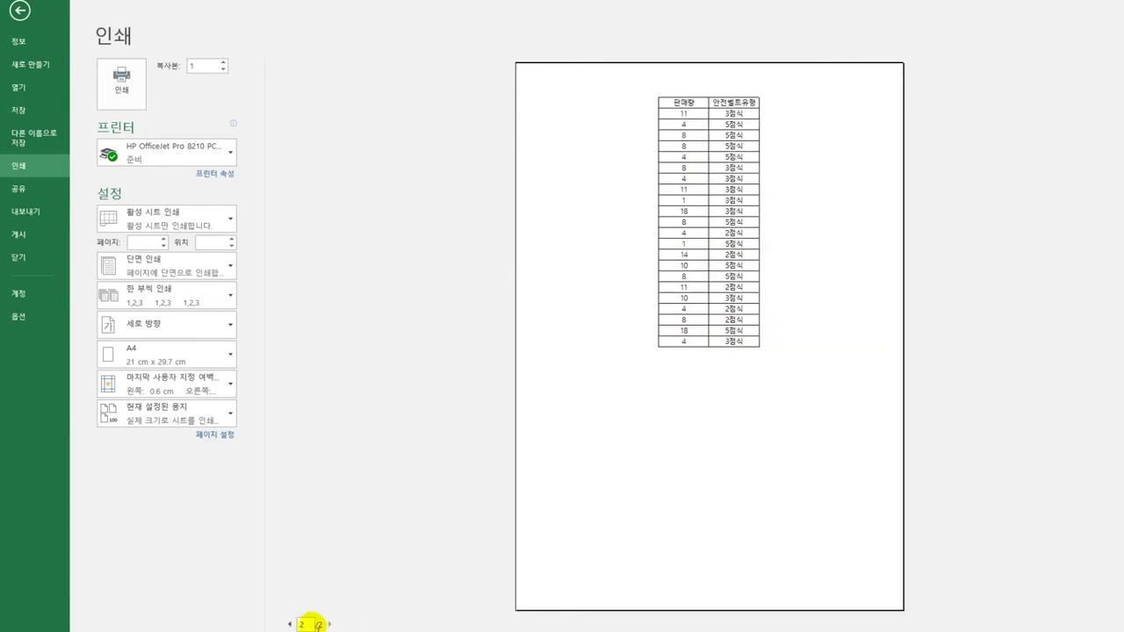
Scale the printout so that all columns fit on one page (한 페이지에 모든 열 맞추기) and return to the sheet
click(288, 624)
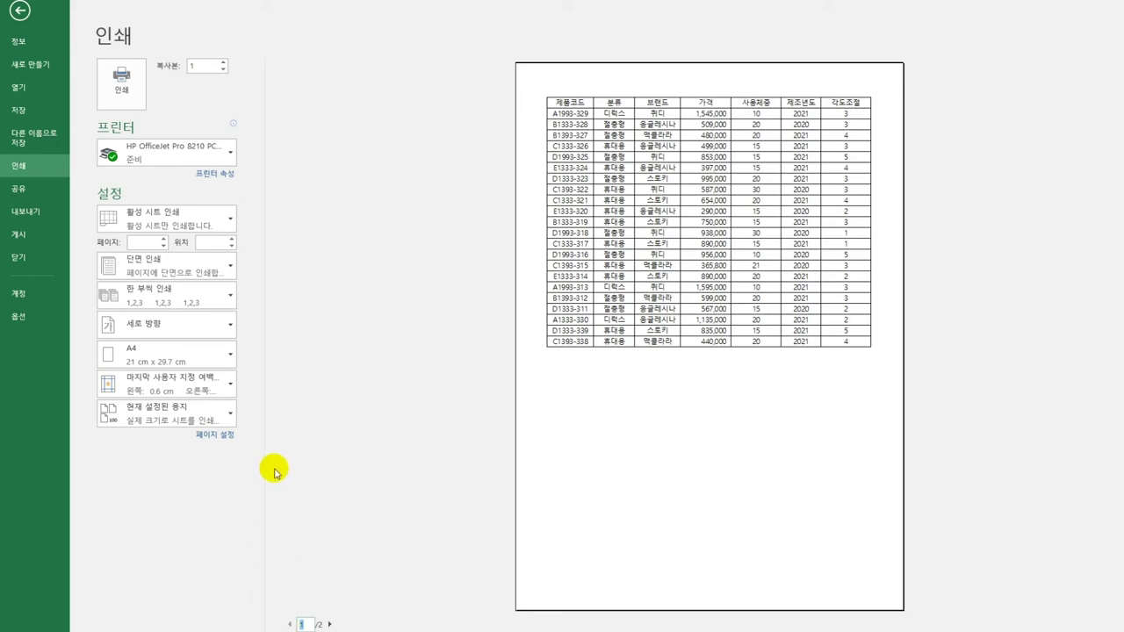
click(231, 384)
click(230, 410)
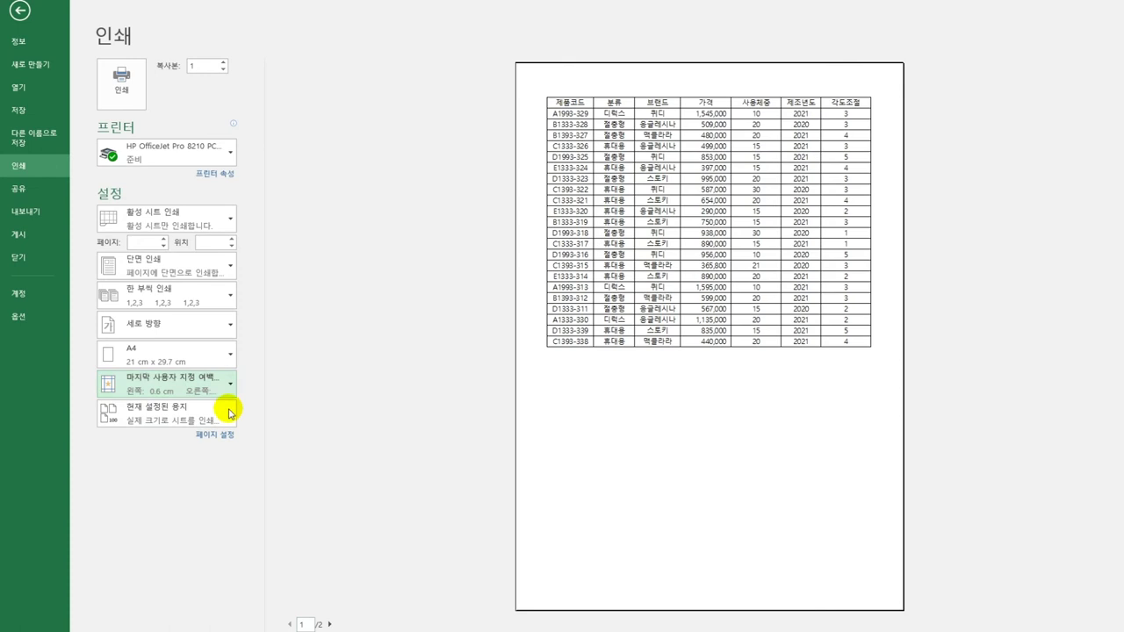
click(231, 412)
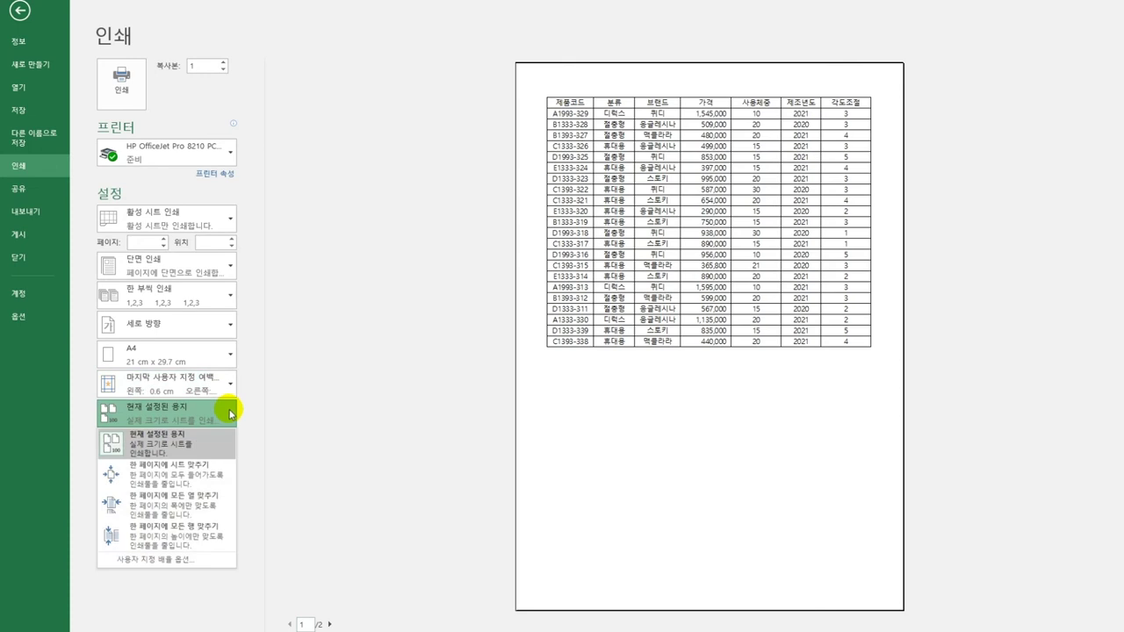
click(209, 508)
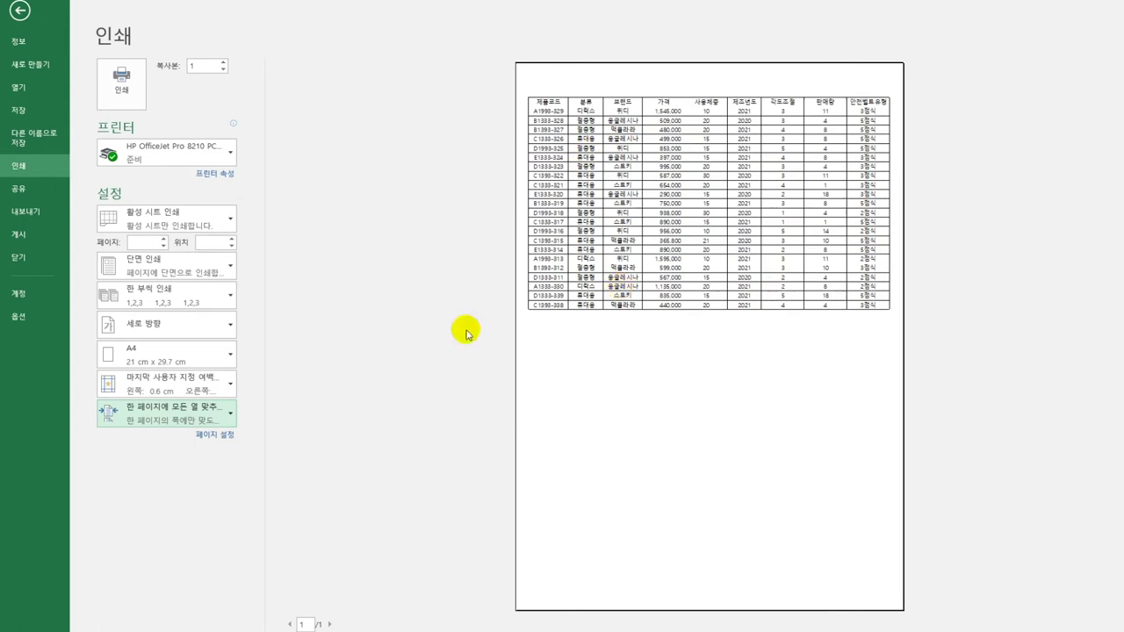
click(25, 17)
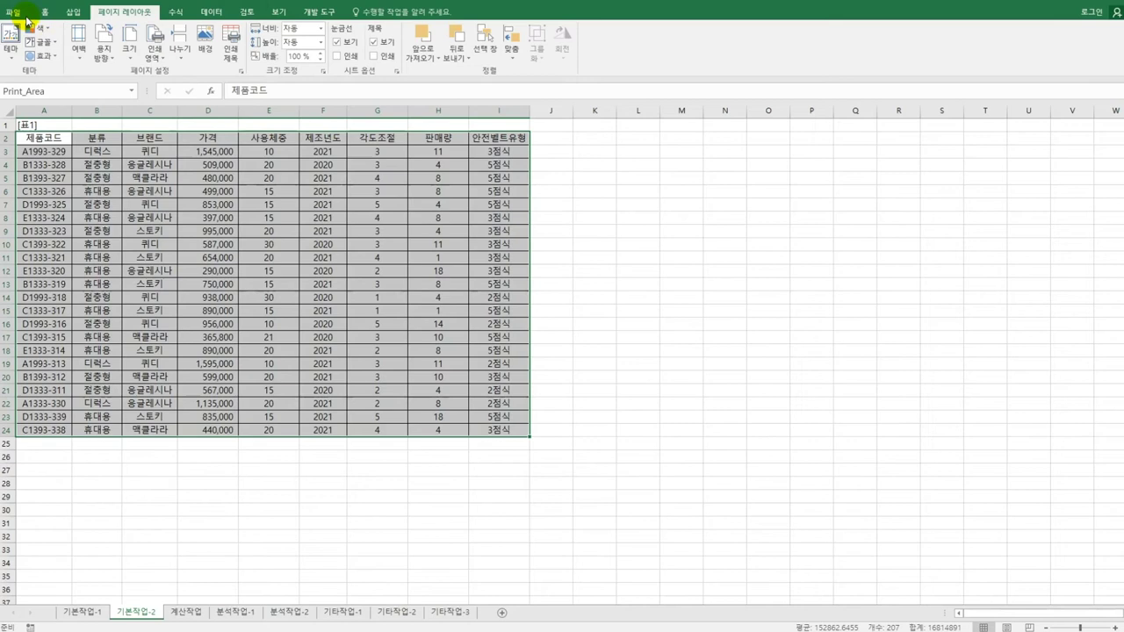
click(612, 273)
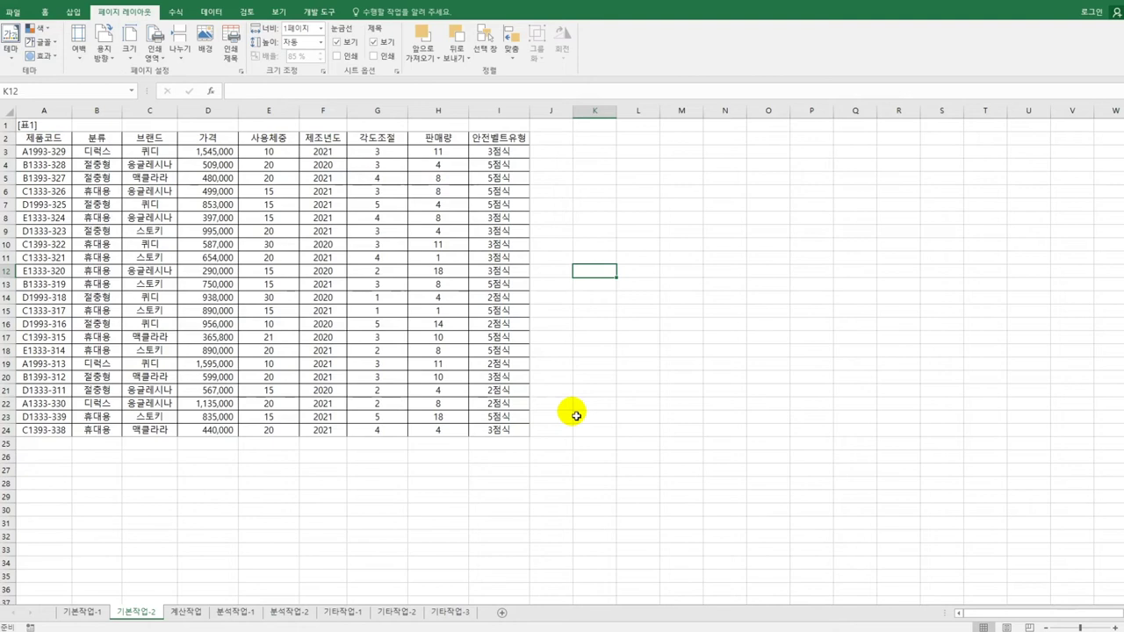
On the 계산작업 sheet, begin the first 판매금액 formula in I4 with a VLOOKUP that uses the manufacturing year F4 as lookup value
click(195, 612)
click(437, 167)
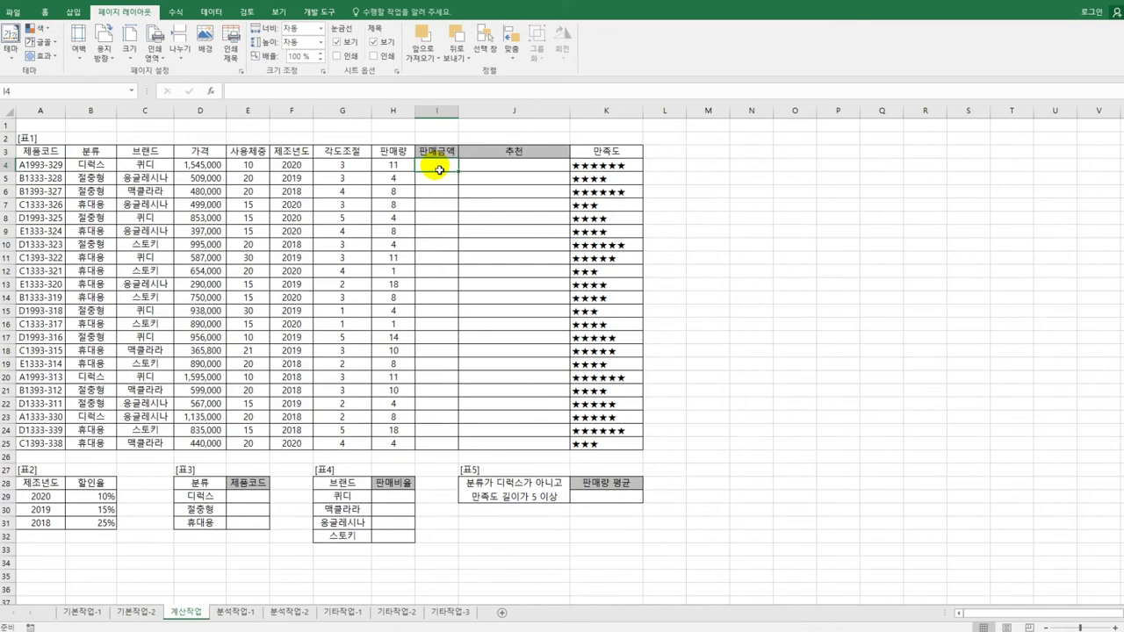
click(198, 167)
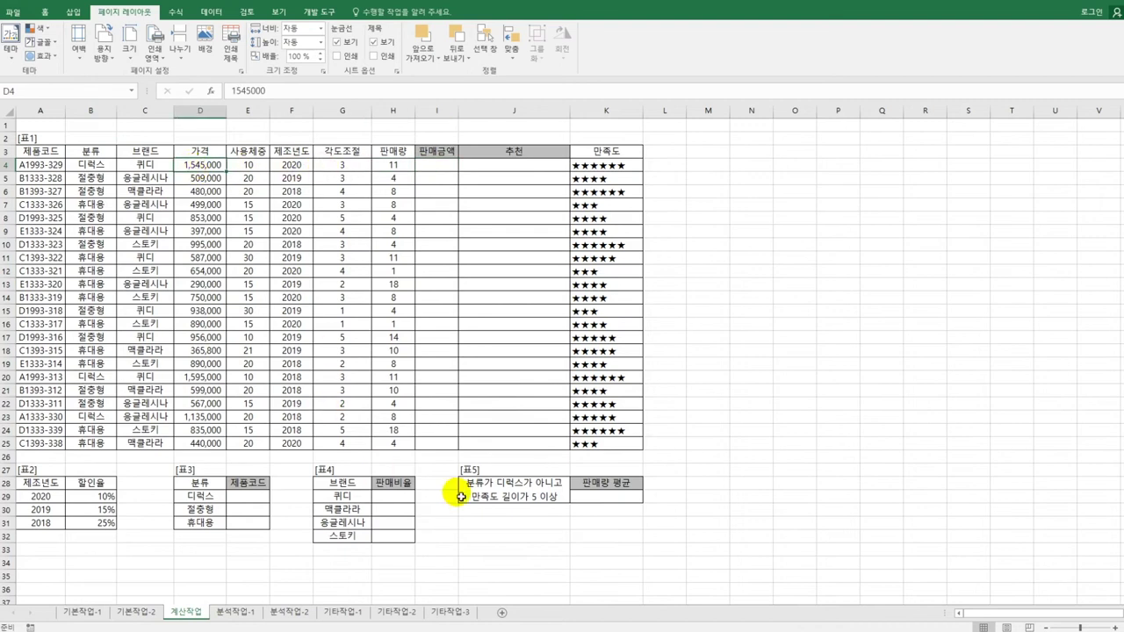
drag(40, 496, 44, 527)
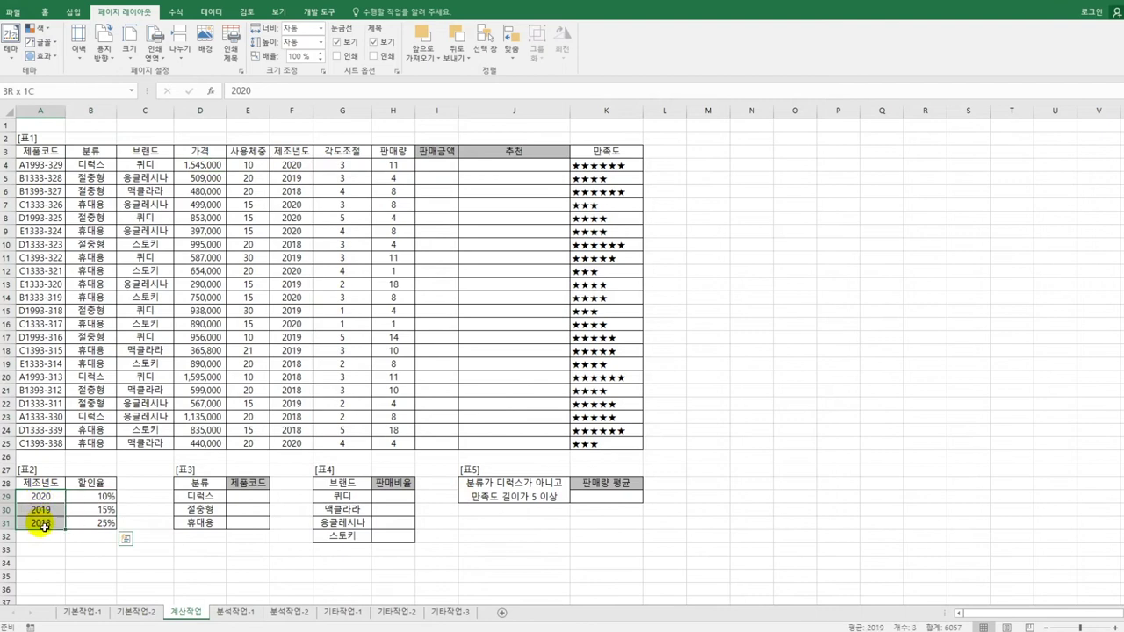
drag(88, 496, 87, 529)
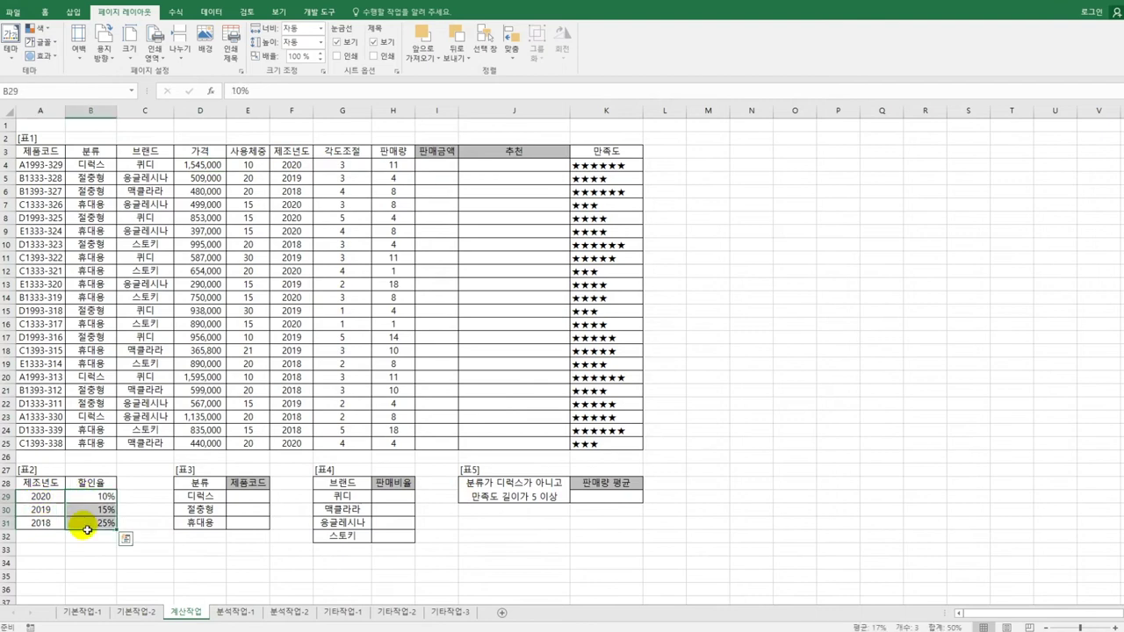
click(427, 172)
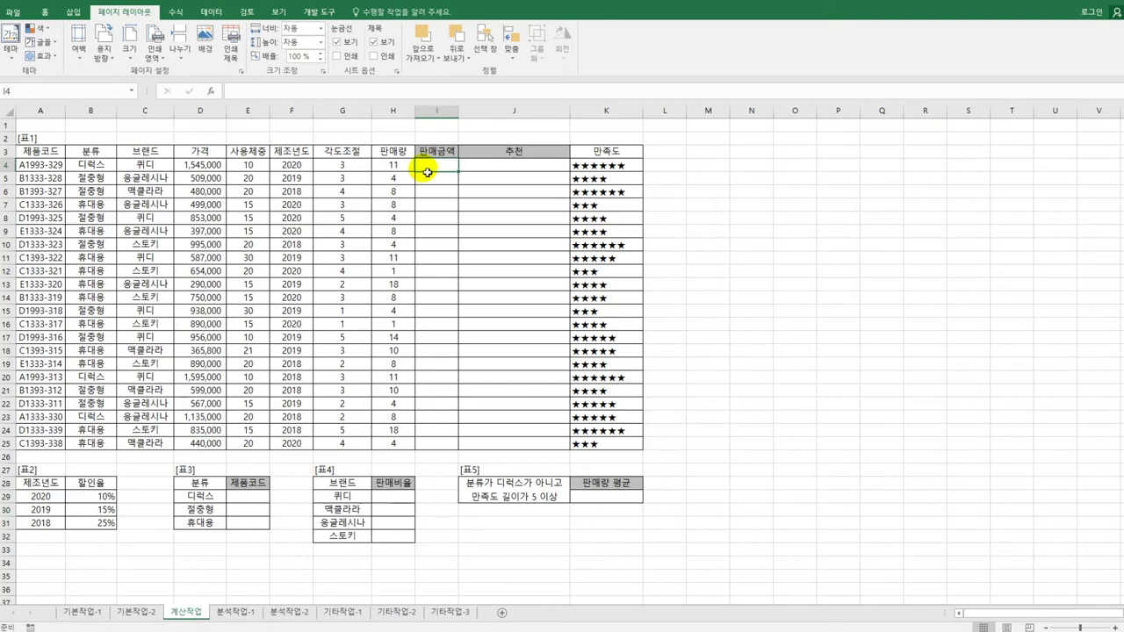
click(303, 92)
text(=)
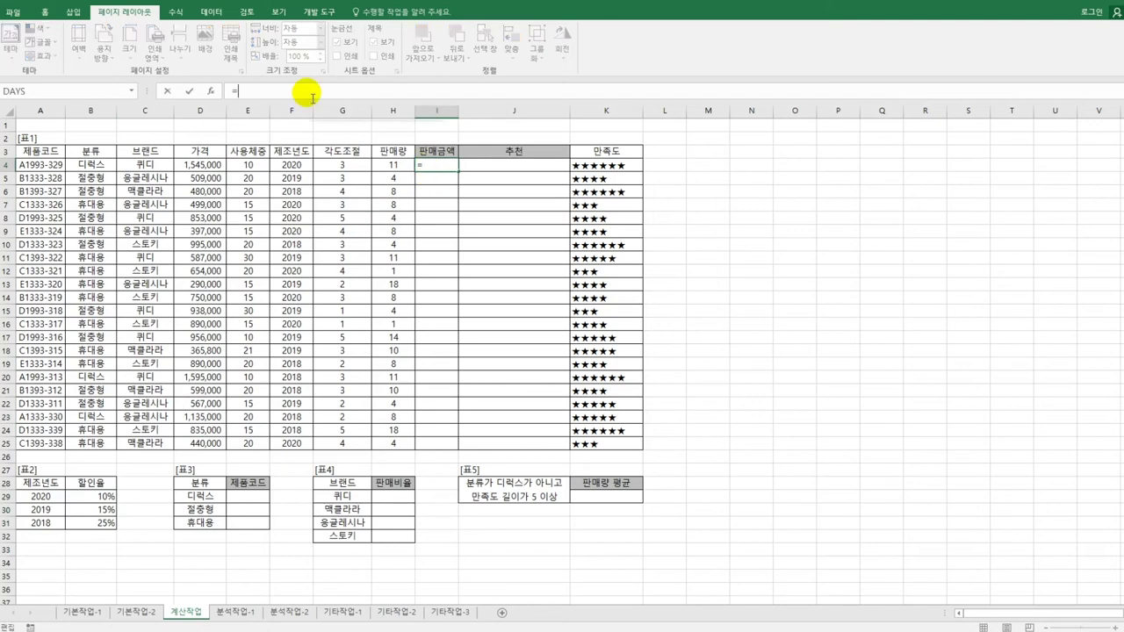
text(vl)
key(Tab)
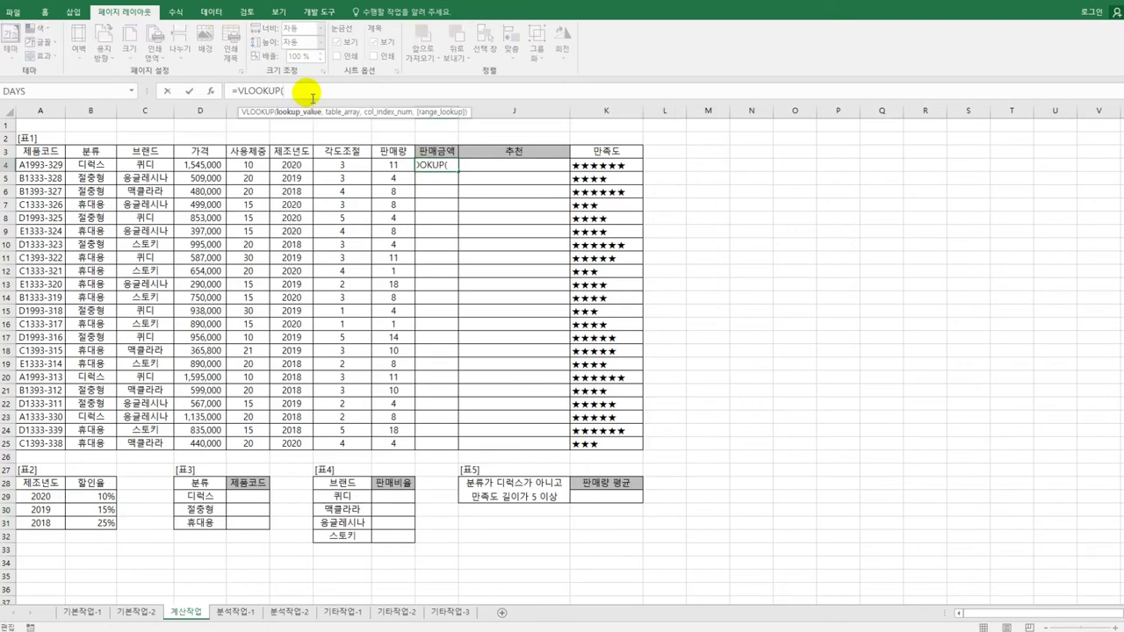
click(292, 165)
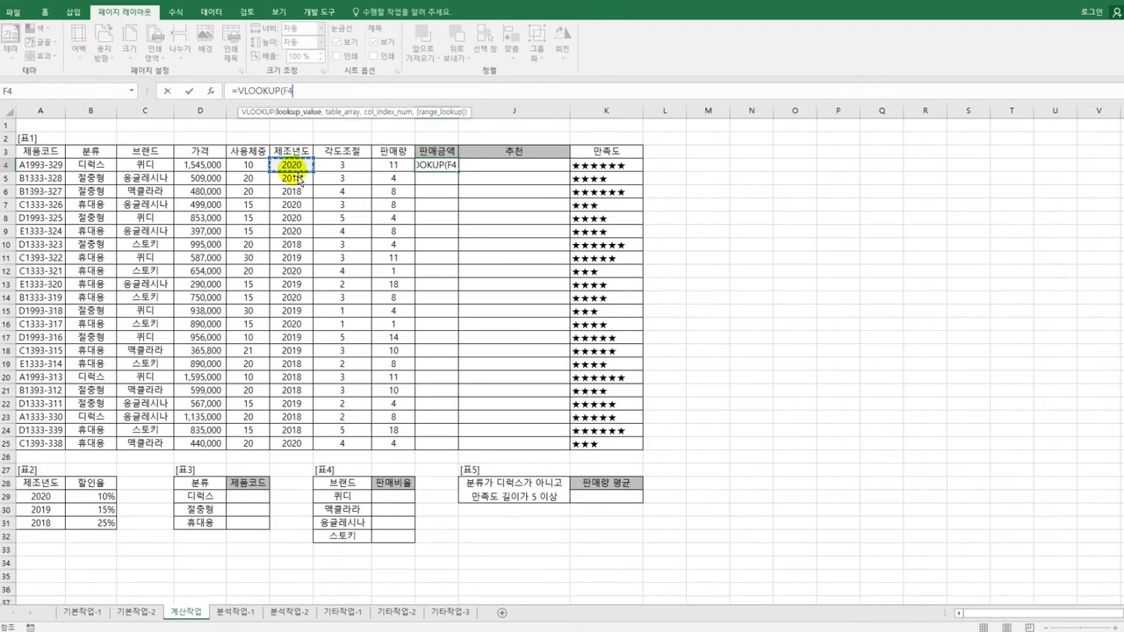
text(,)
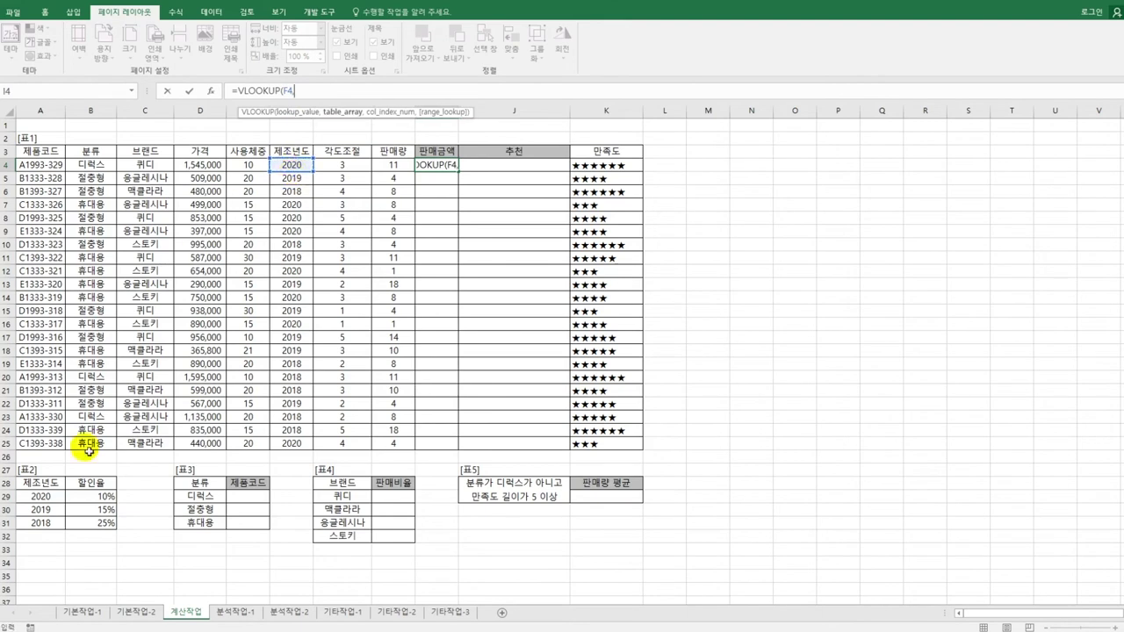
Complete the VLOOKUP with the absolute discount table $A$29:$B$31, column 2 and exact match (FALSE)
drag(53, 497, 82, 530)
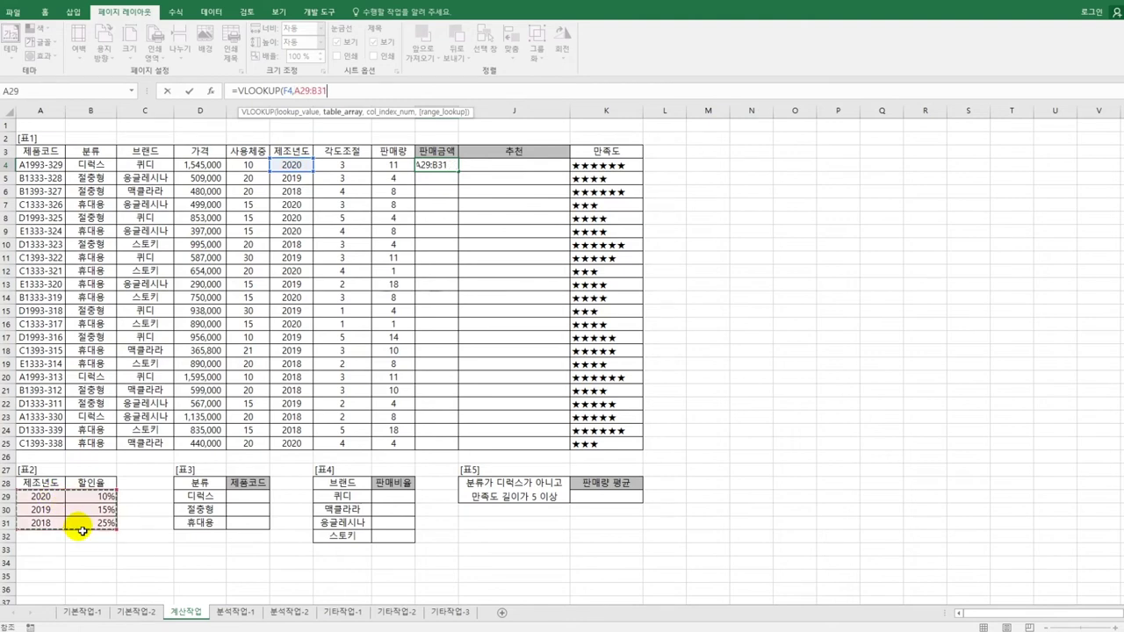
key(F4)
text(,)
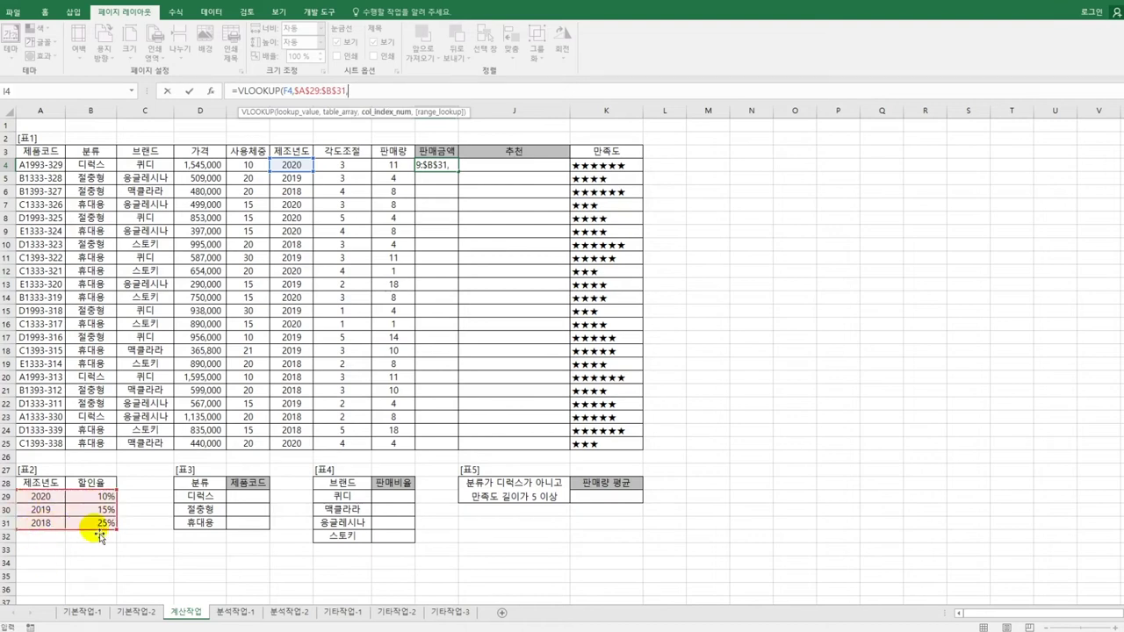
text(2)
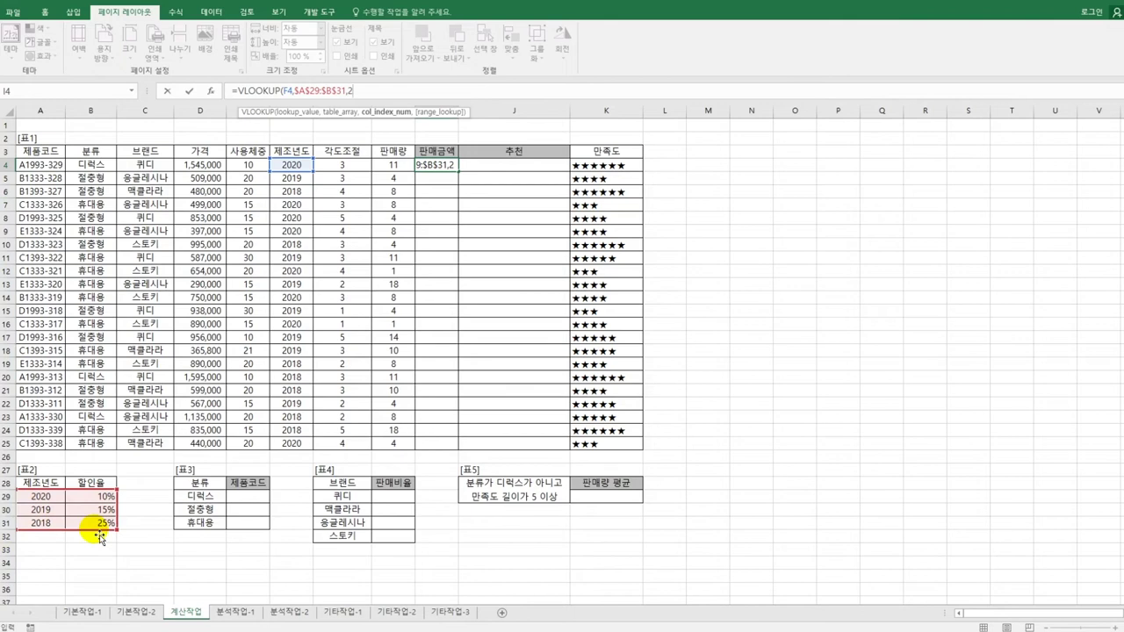
text(,)
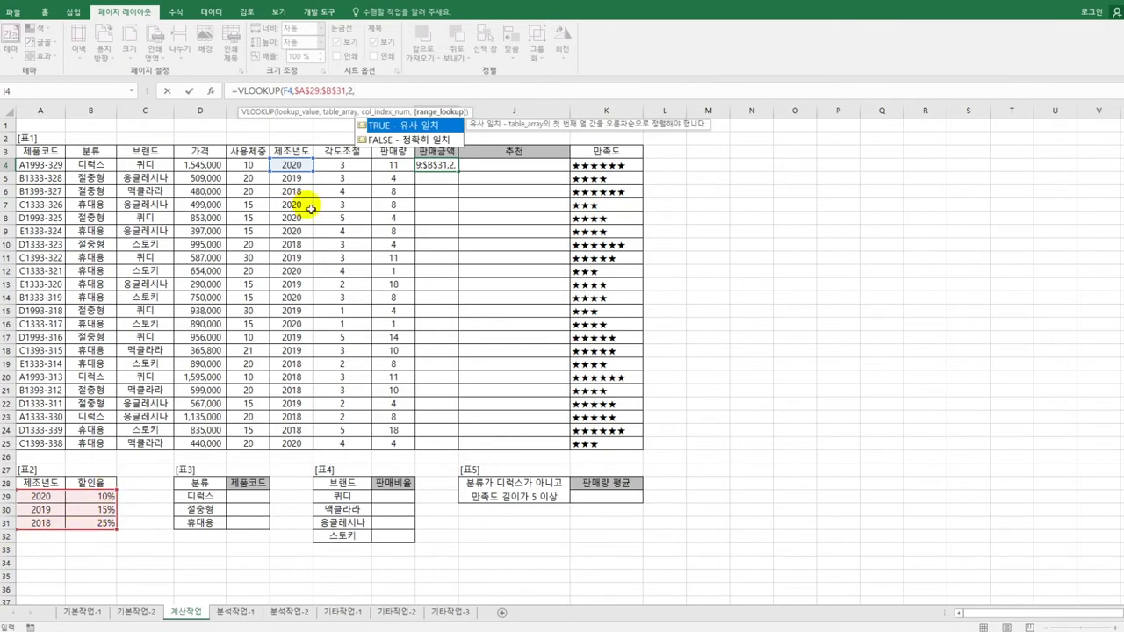
double_click(387, 140)
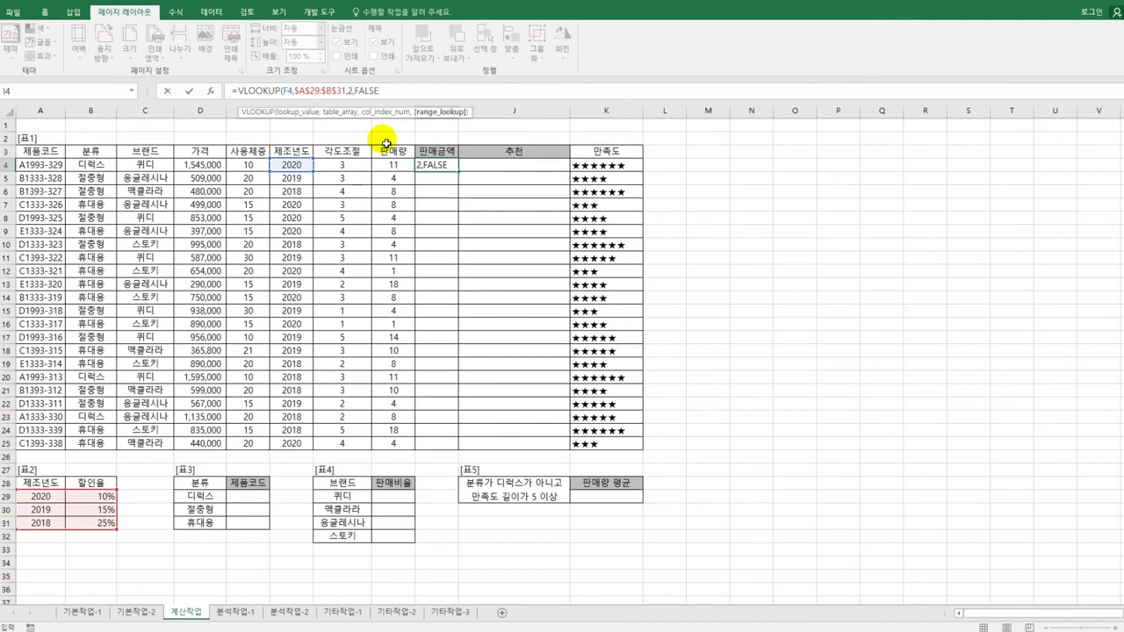
key(Return)
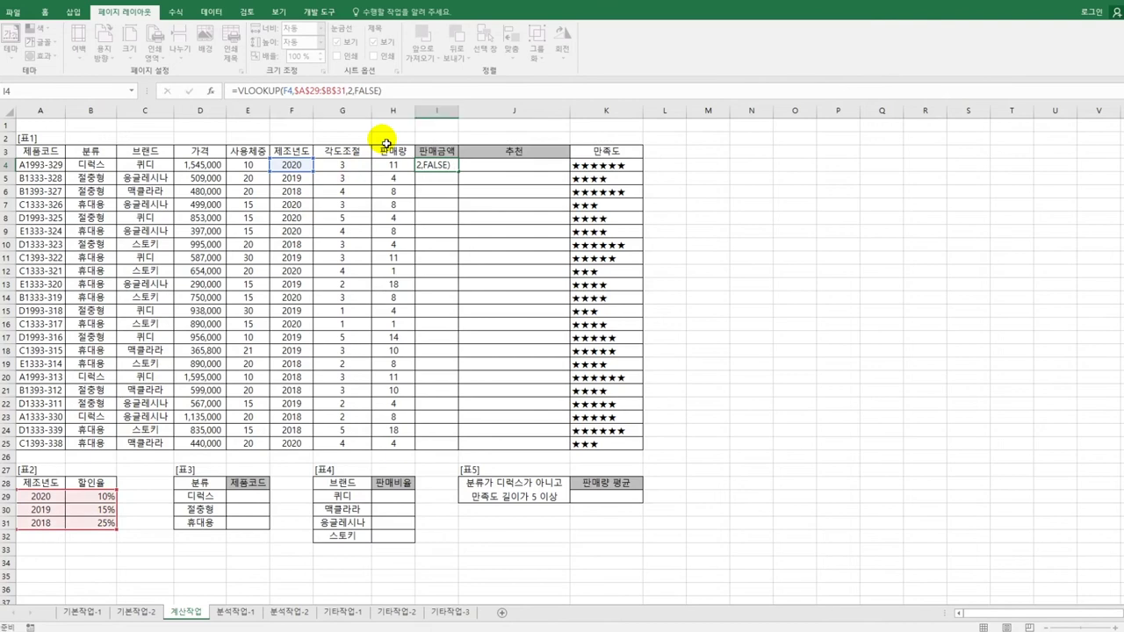
Extend the I4 formula to =D4*(1-VLOOKUP(F4,$A$29:$B$31,2,FALSE))*H4 and fill it down to I25
key(Up)
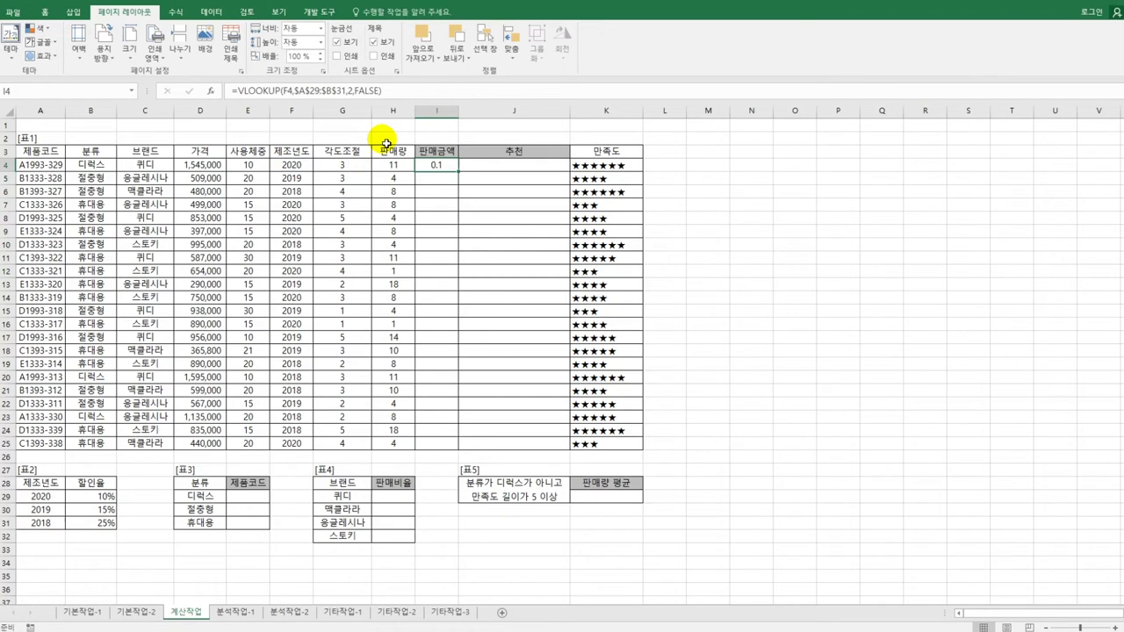
click(216, 90)
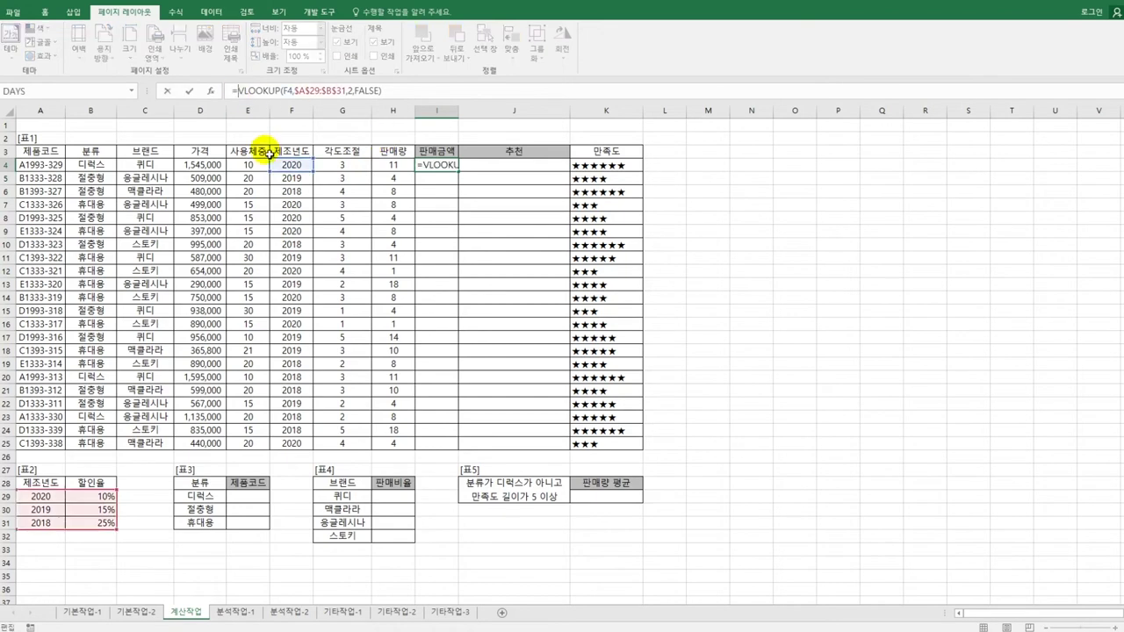
click(214, 169)
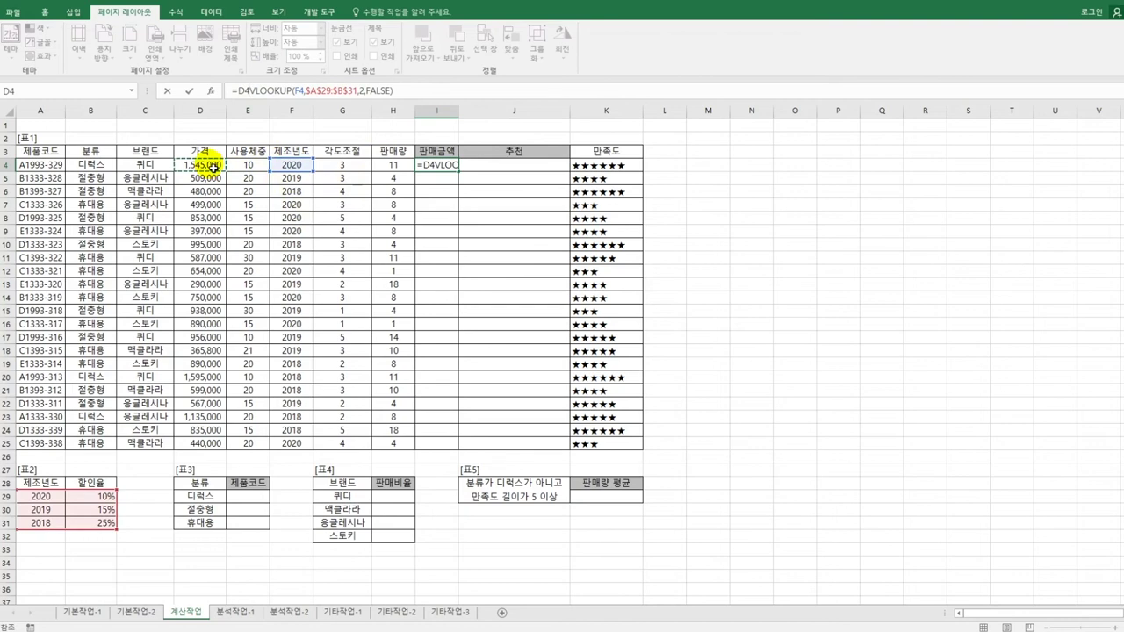
text(*(1)
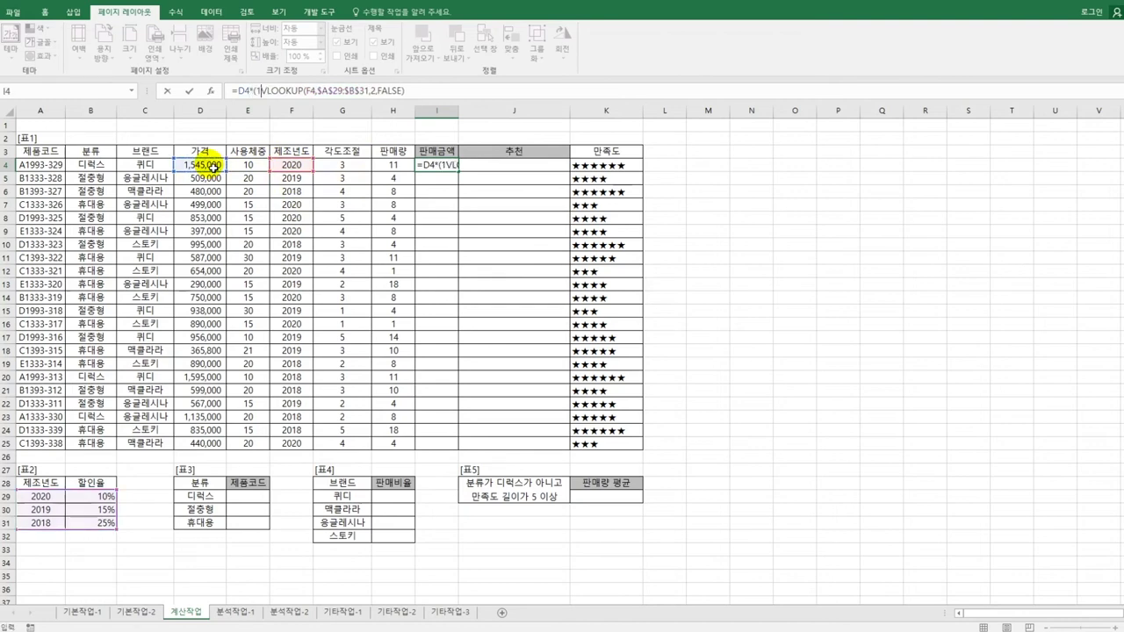
text(-)
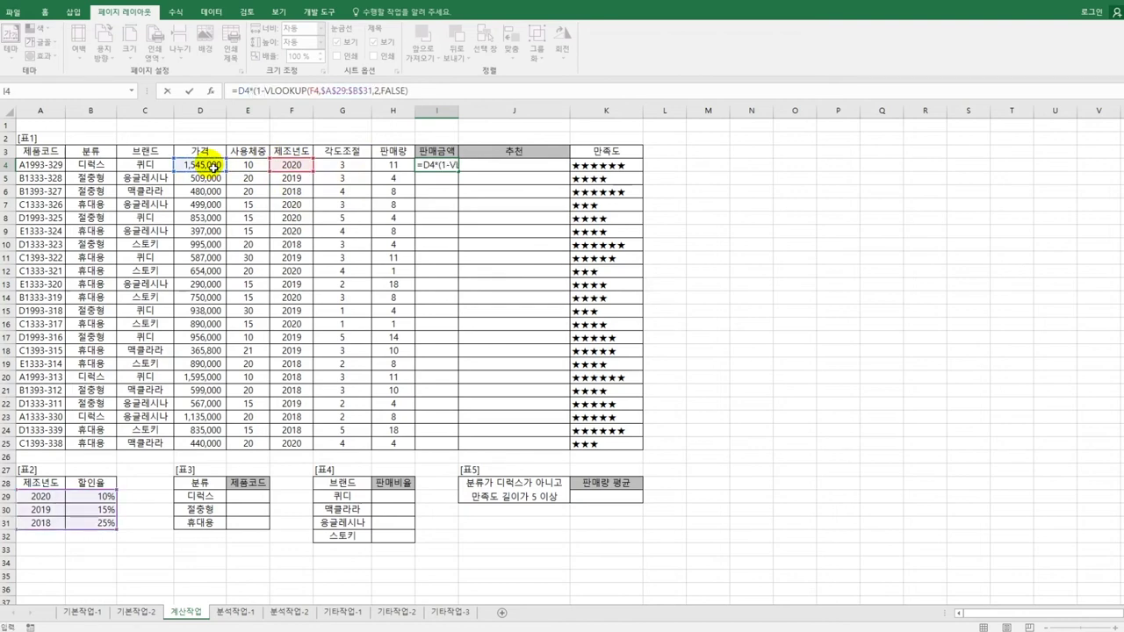
click(422, 91)
text()*)
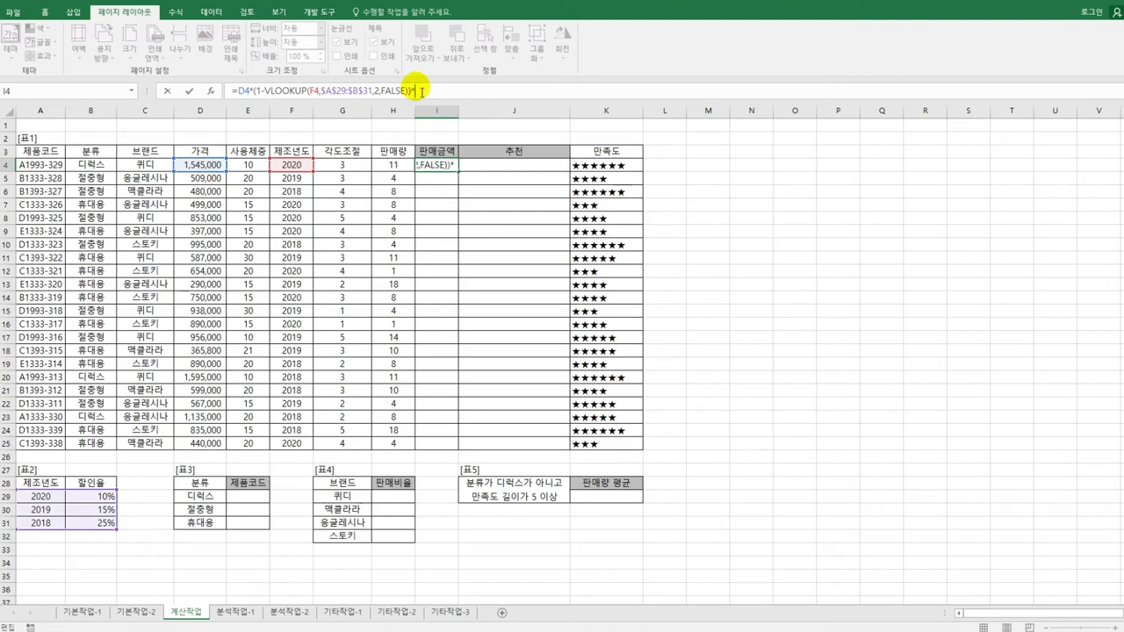
click(398, 166)
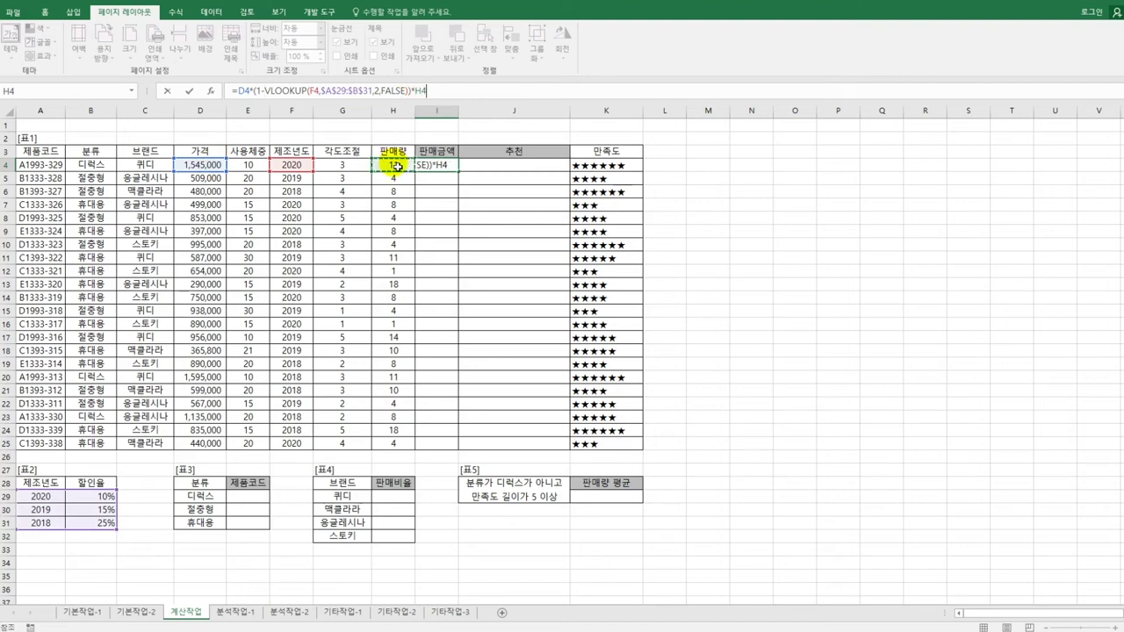
key(Return)
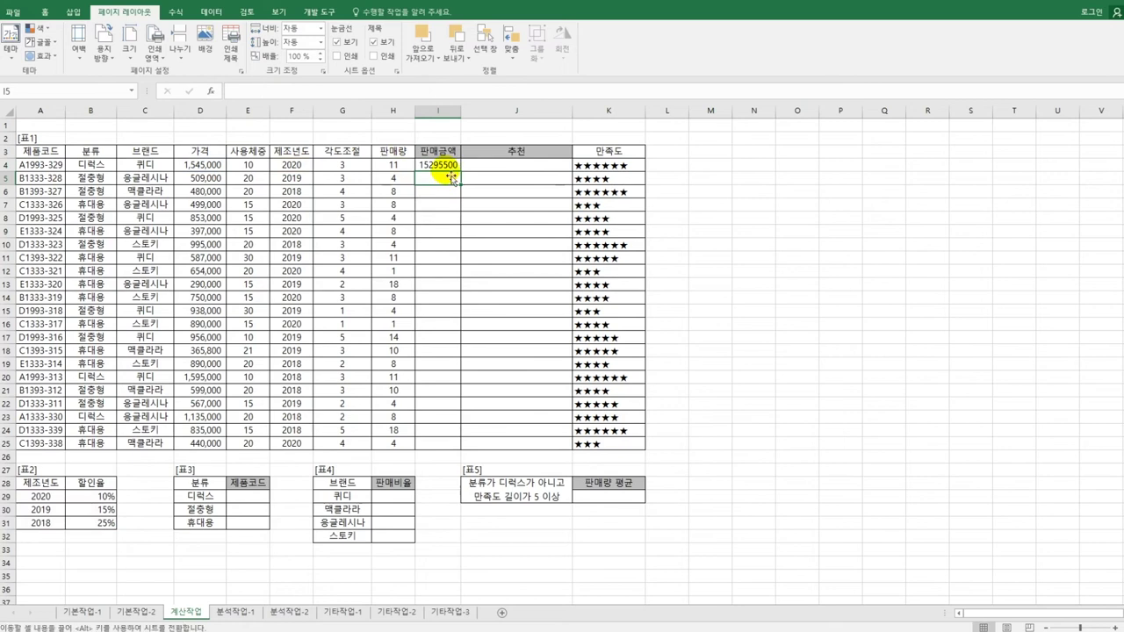
click(453, 167)
double_click(459, 172)
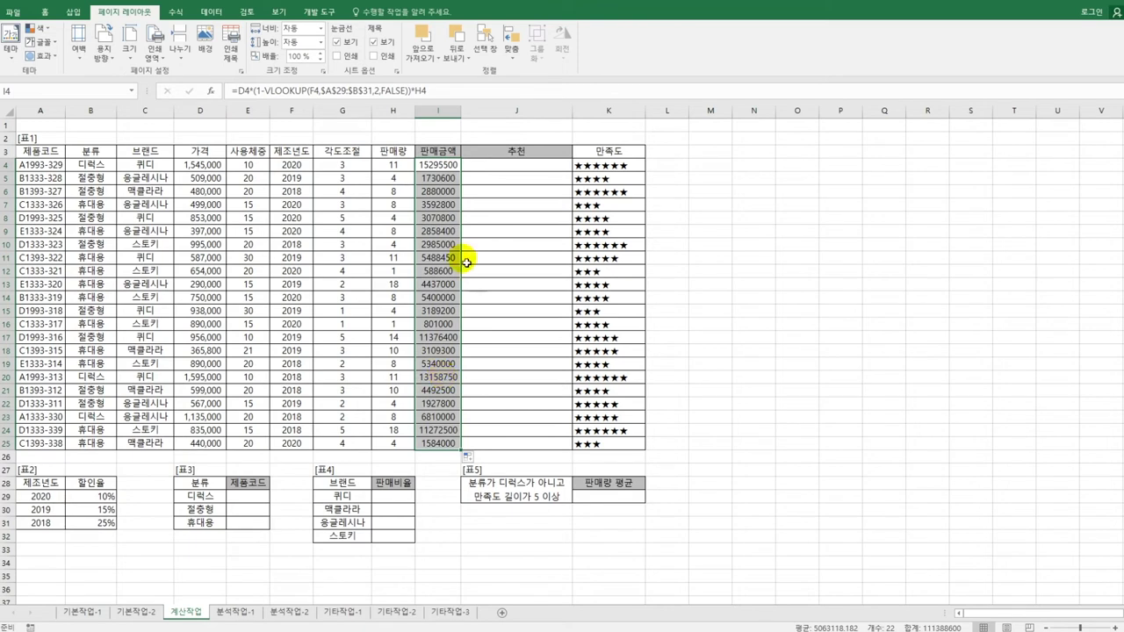
Wrap the I4 formula in an IF that tests whether the calculated sales amount is >=10000000
click(450, 167)
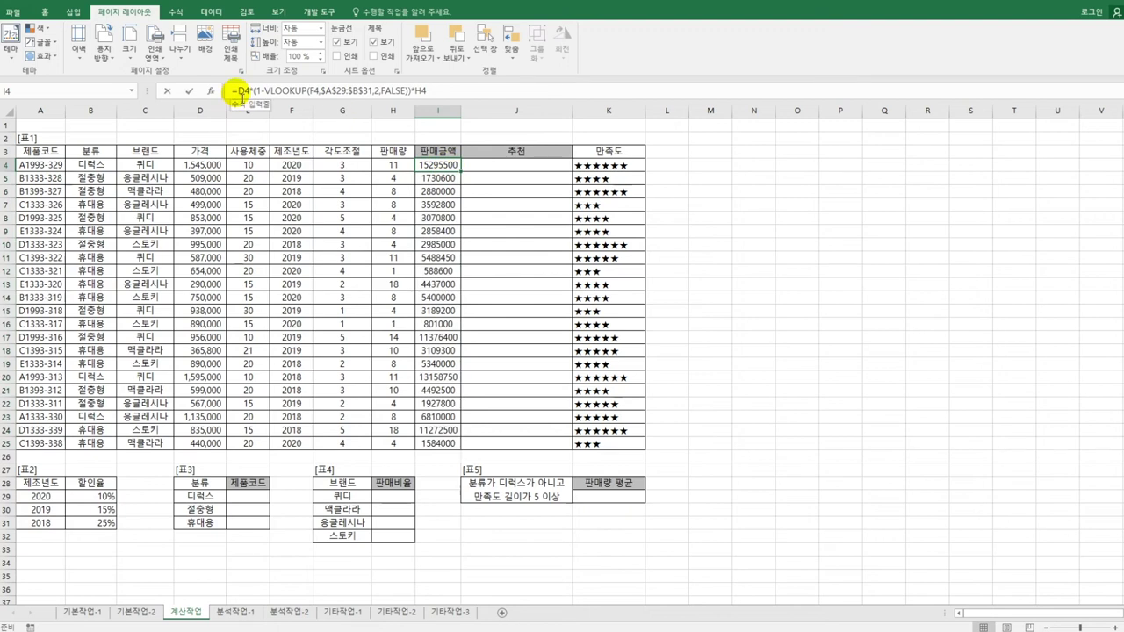
click(233, 91)
text(IF()
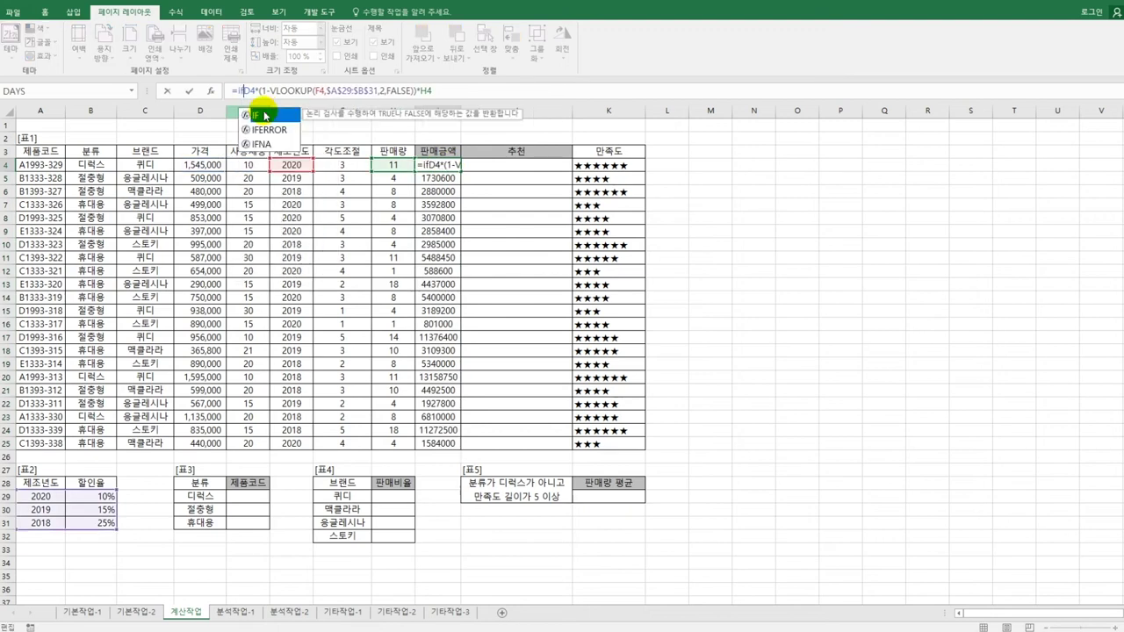
click(456, 97)
text(>=10)
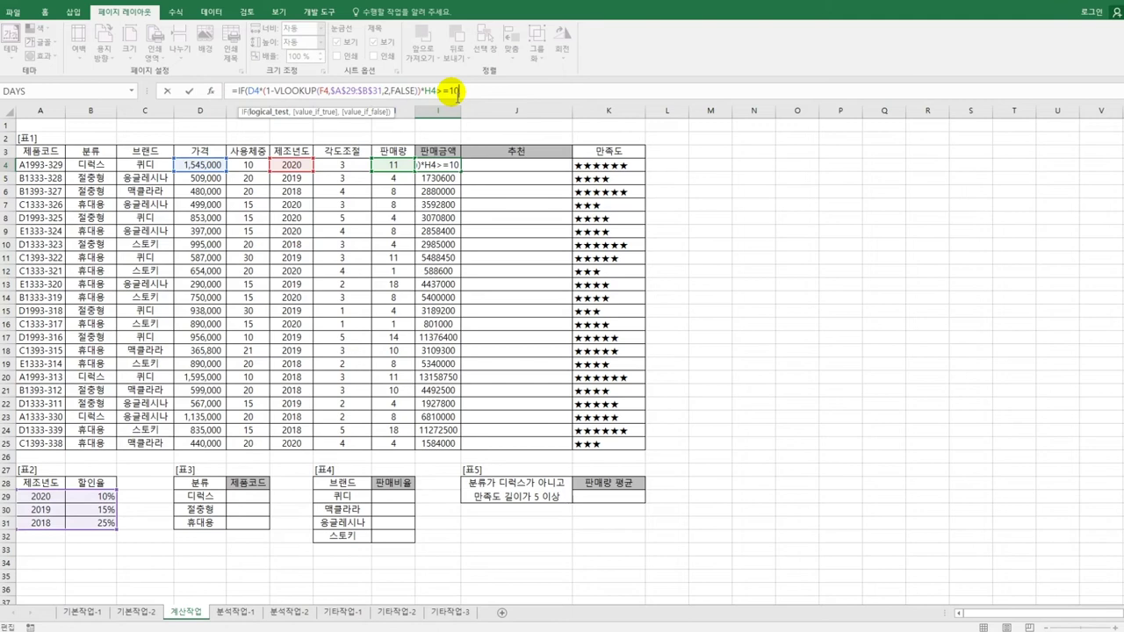
text(000000,)
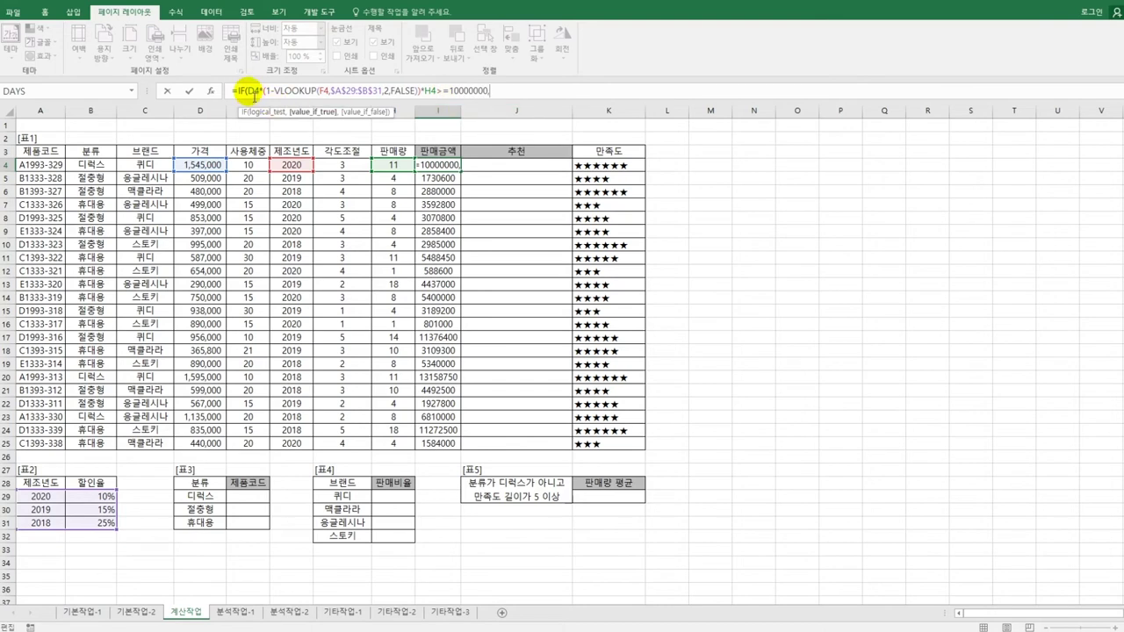
Set the IF's true result in I4 to a copy of the sales amount expression joined with &"-우수상품"
drag(247, 91, 435, 92)
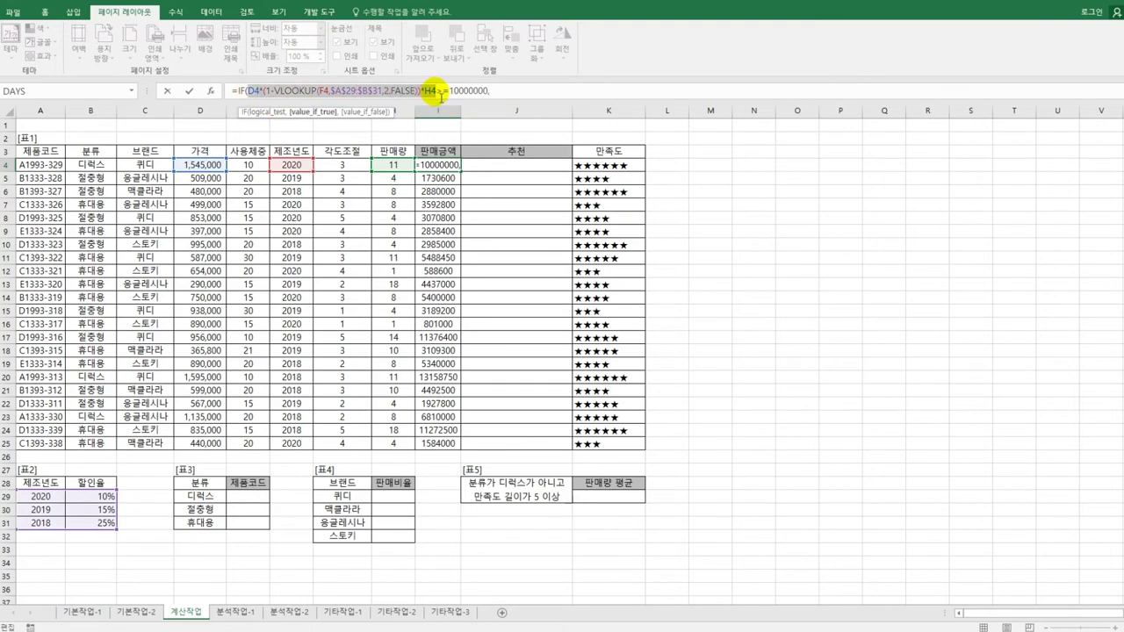
click(519, 93)
key(ctrl+v)
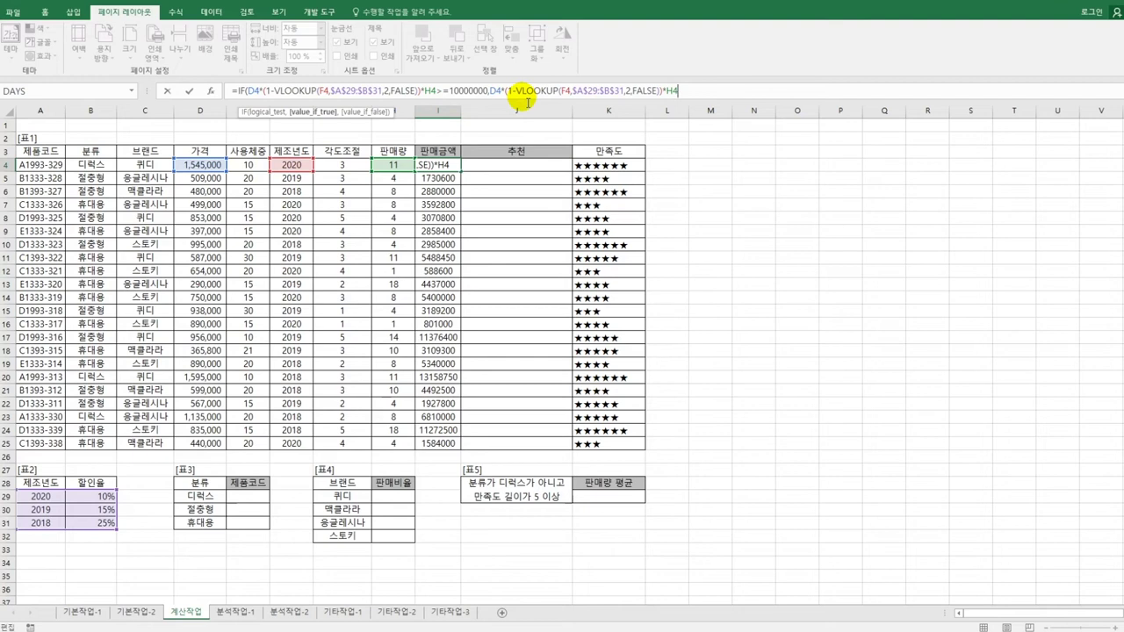
text(&"-우수상품",)
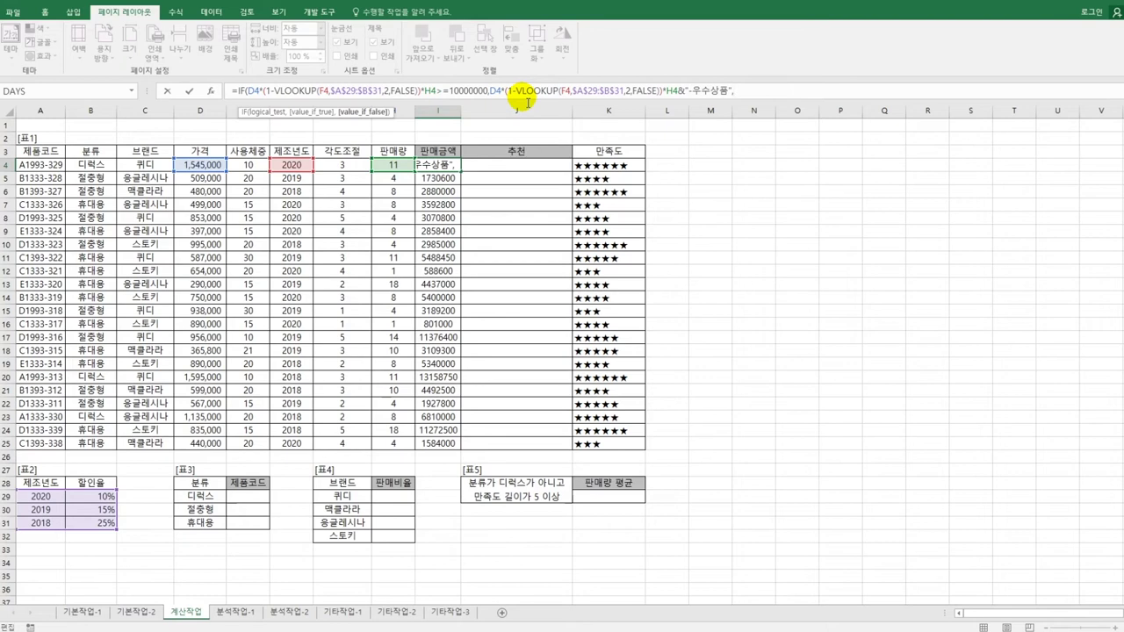
Finish the I4 IF with the plain sales amount expression as false result, widen column I to fit, and fill down to I25
key(ctrl+v)
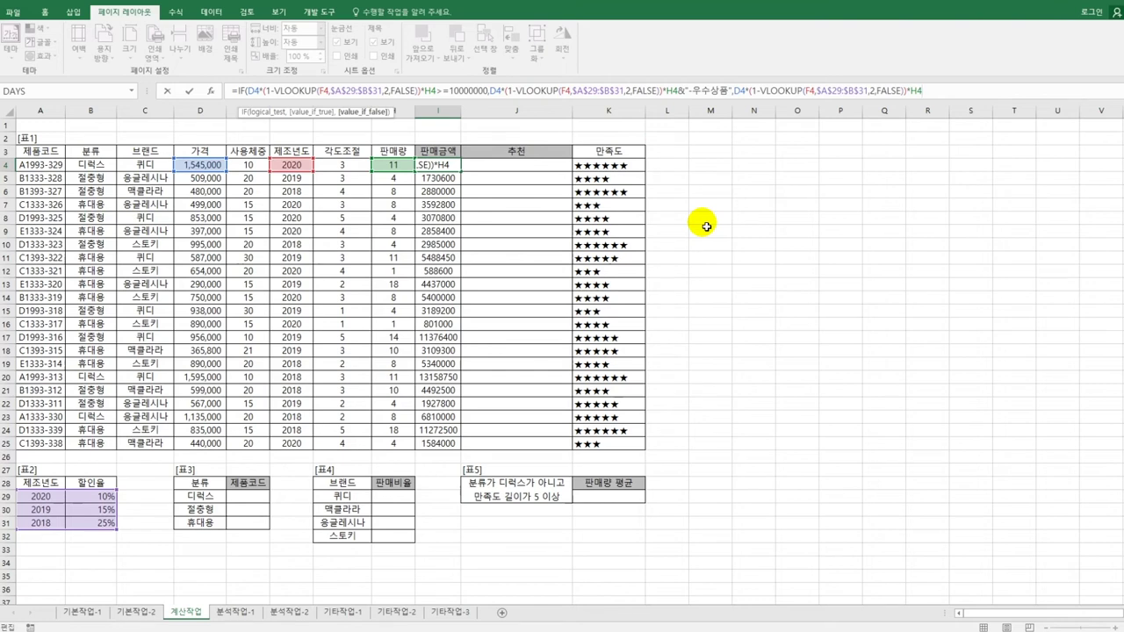
text())
key(ctrl+Return)
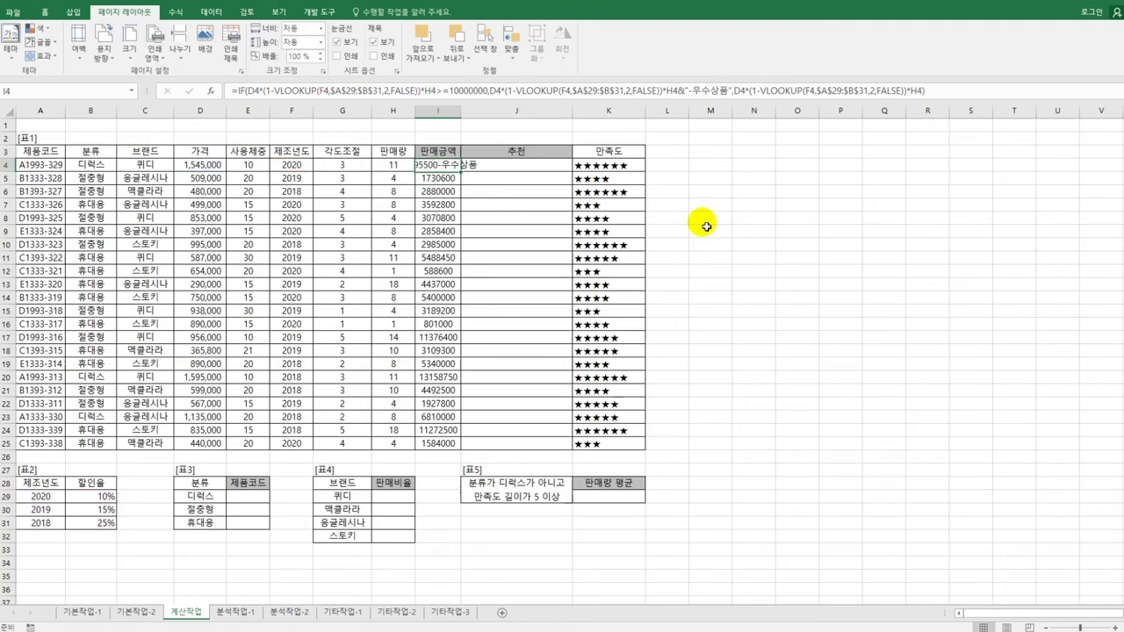
double_click(460, 111)
drag(501, 170, 496, 449)
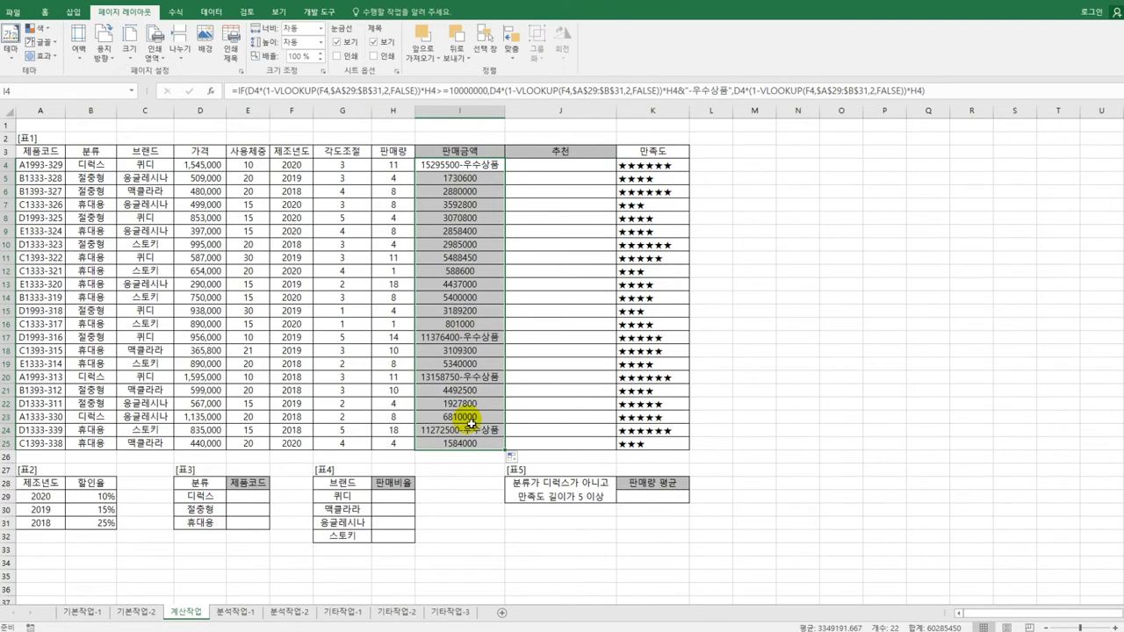
Examine the 제품코드, 가격 and 분류 columns of 표1 as source ranges for the 제품코드 field in 표3
click(251, 497)
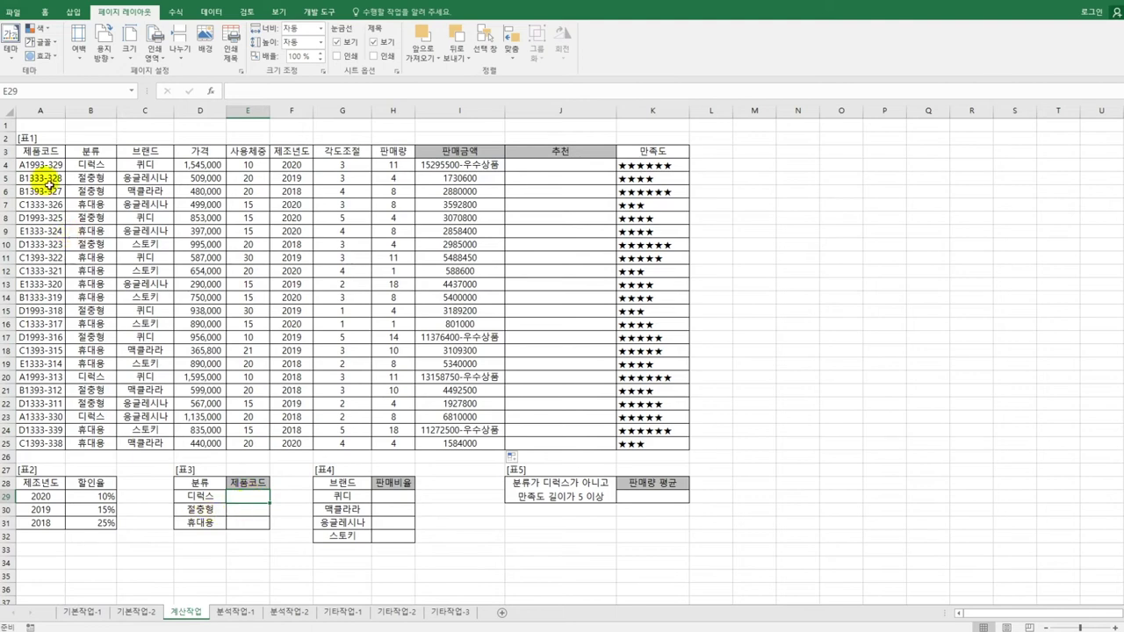
drag(41, 165, 44, 444)
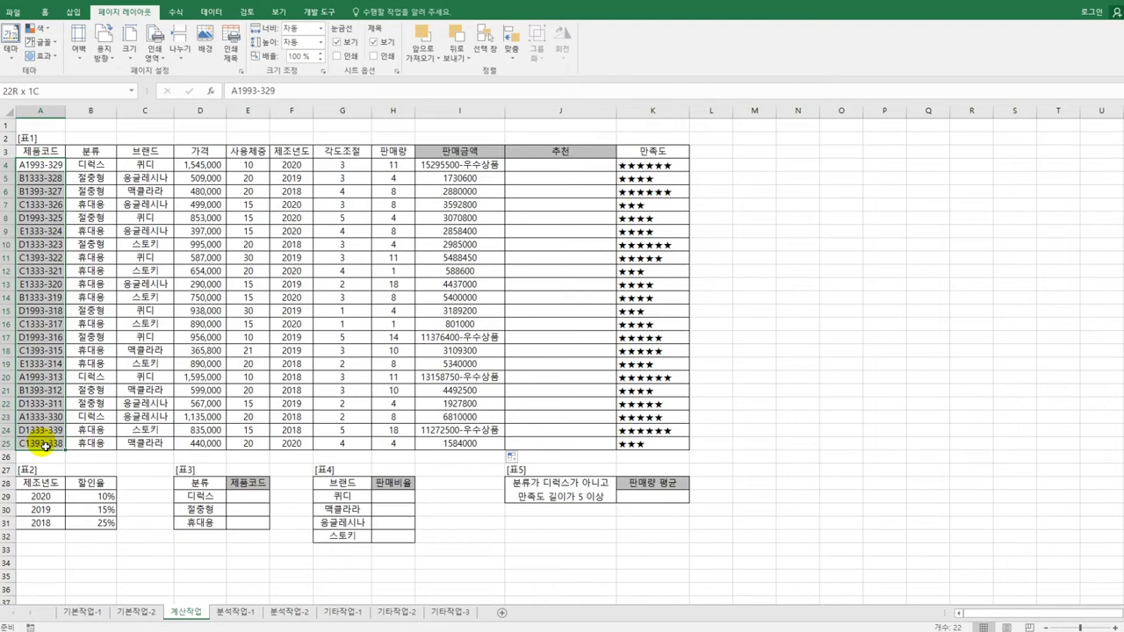
drag(44, 445, 46, 446)
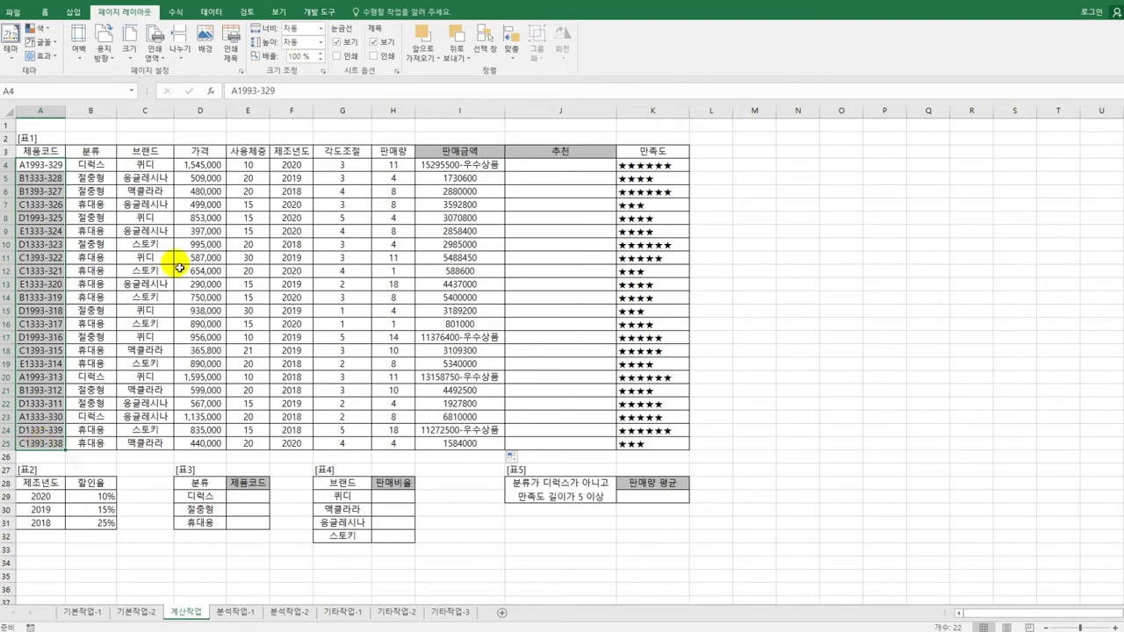
drag(200, 418, 201, 447)
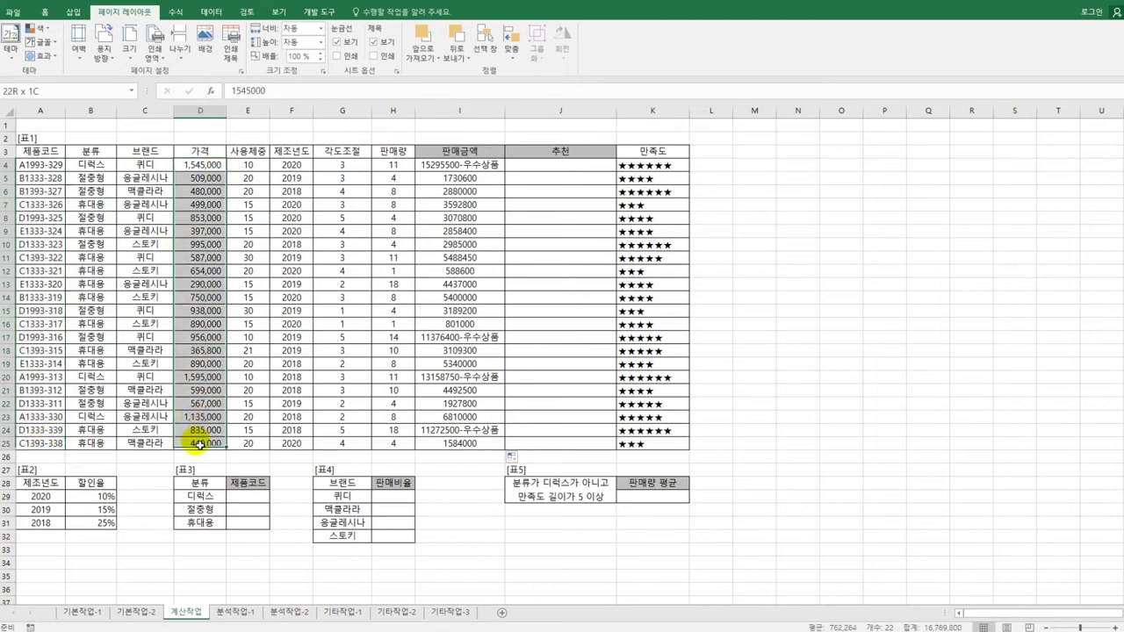
click(250, 499)
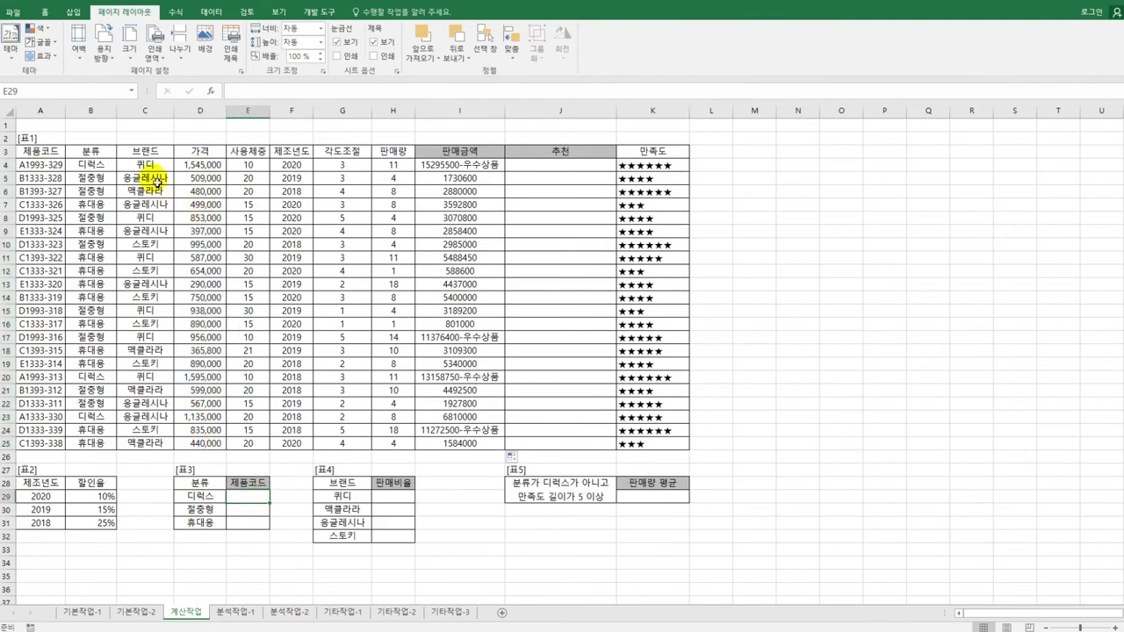
drag(80, 165, 91, 448)
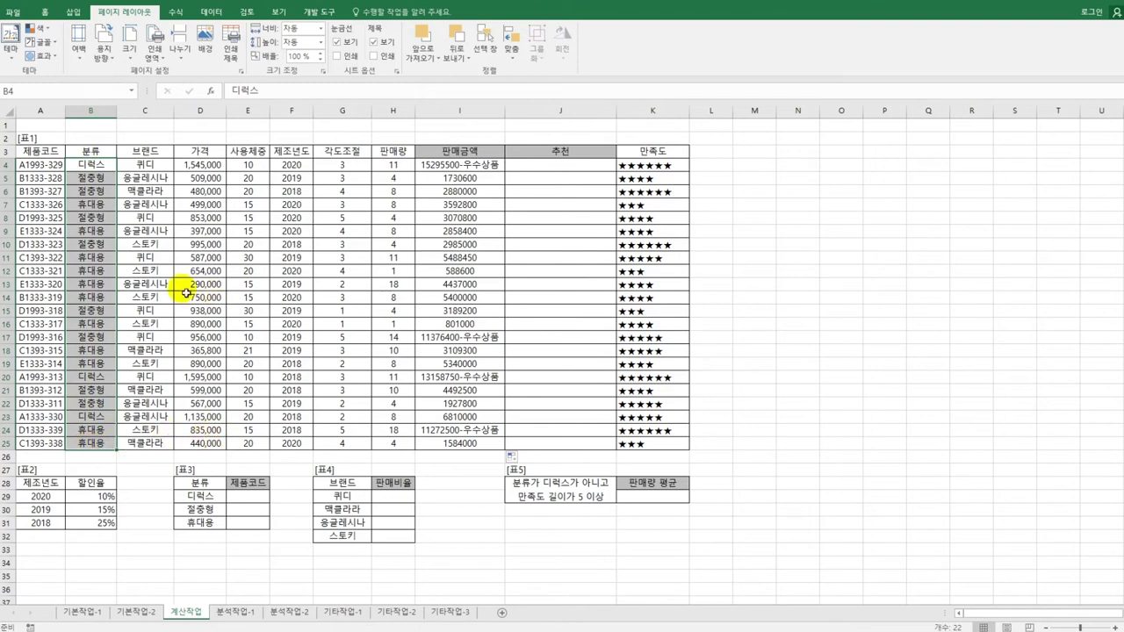
Begin the first 제품코드 formula of 표3 in E29 with an INDEX over the product codes A4:A25
click(255, 501)
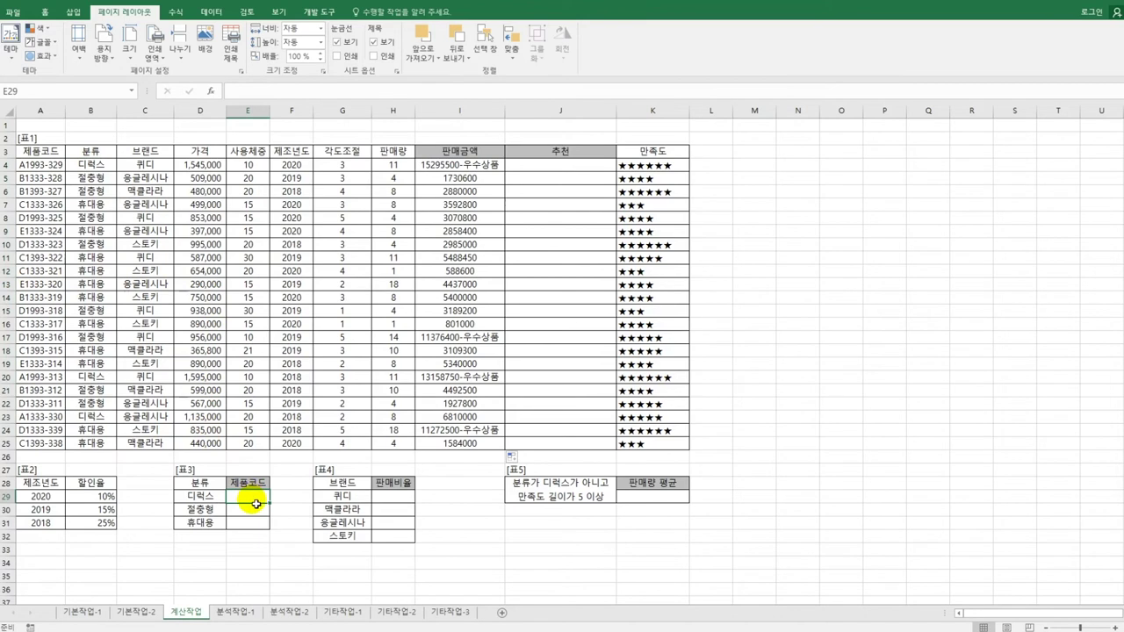
text(=ㅑ)
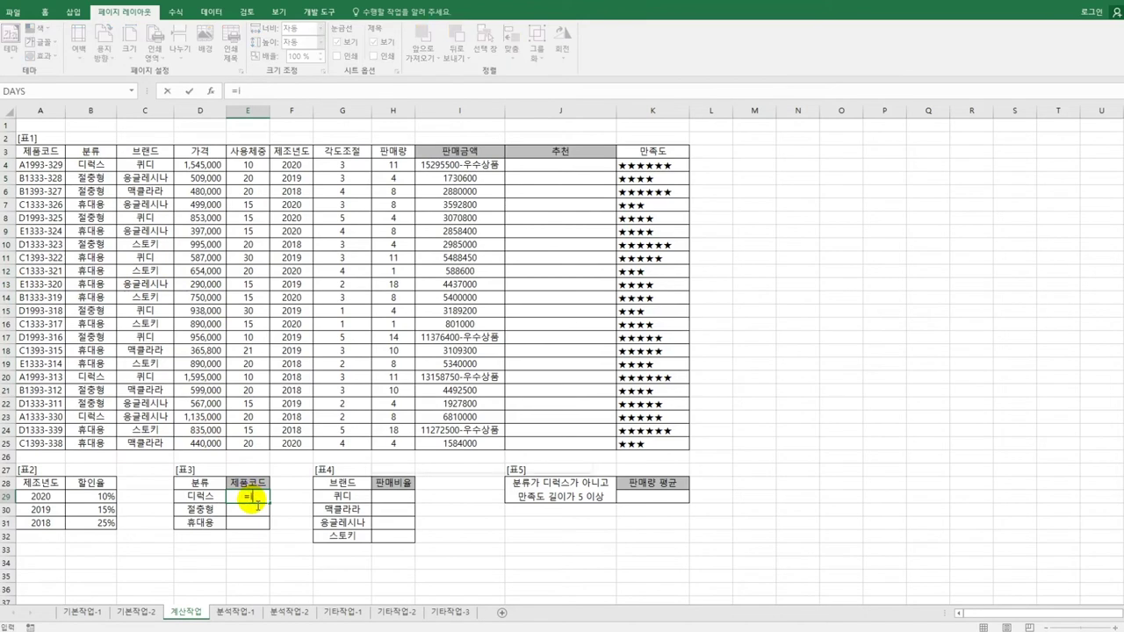
text(in)
key(Tab)
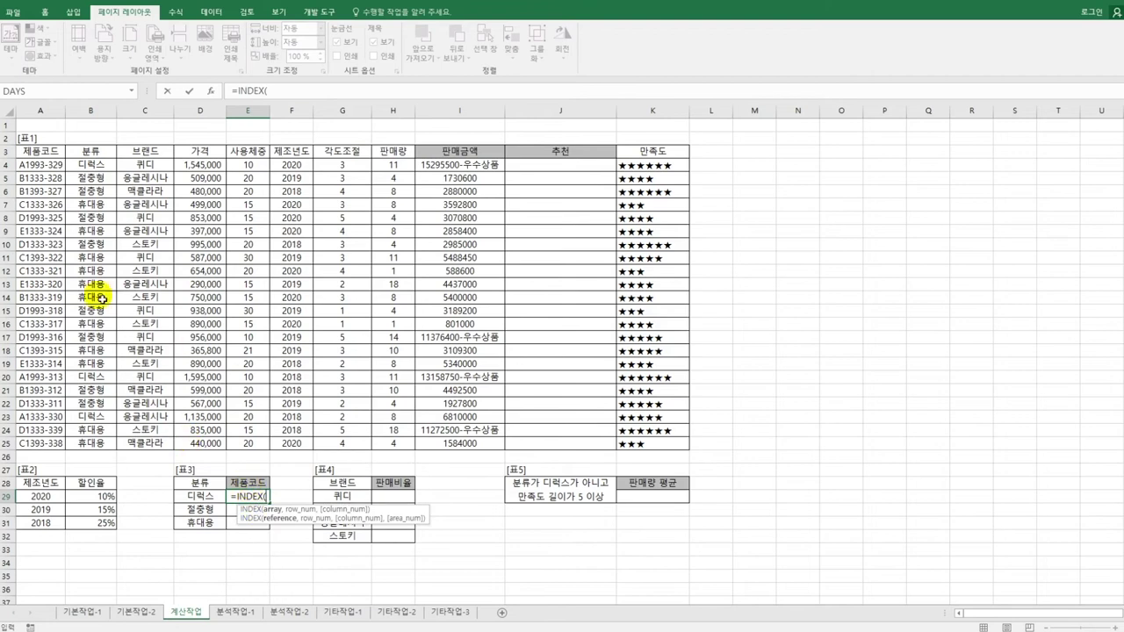
drag(40, 165, 33, 446)
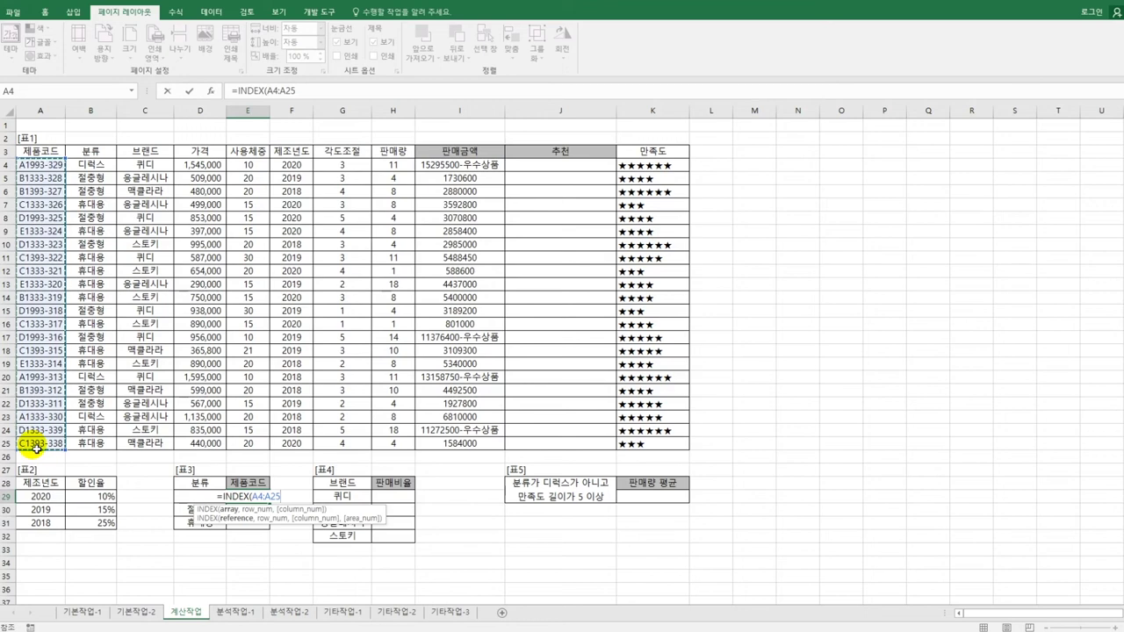
text(,)
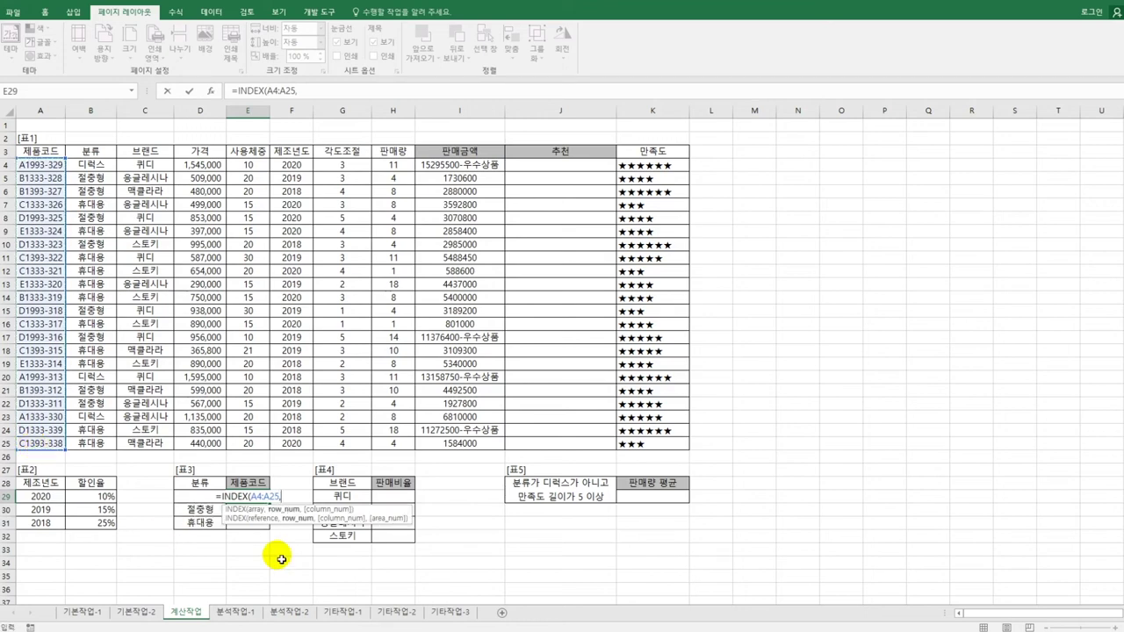
Nest a MATCH function as the row number argument of the INDEX formula in E29
text(MA)
key(Tab)
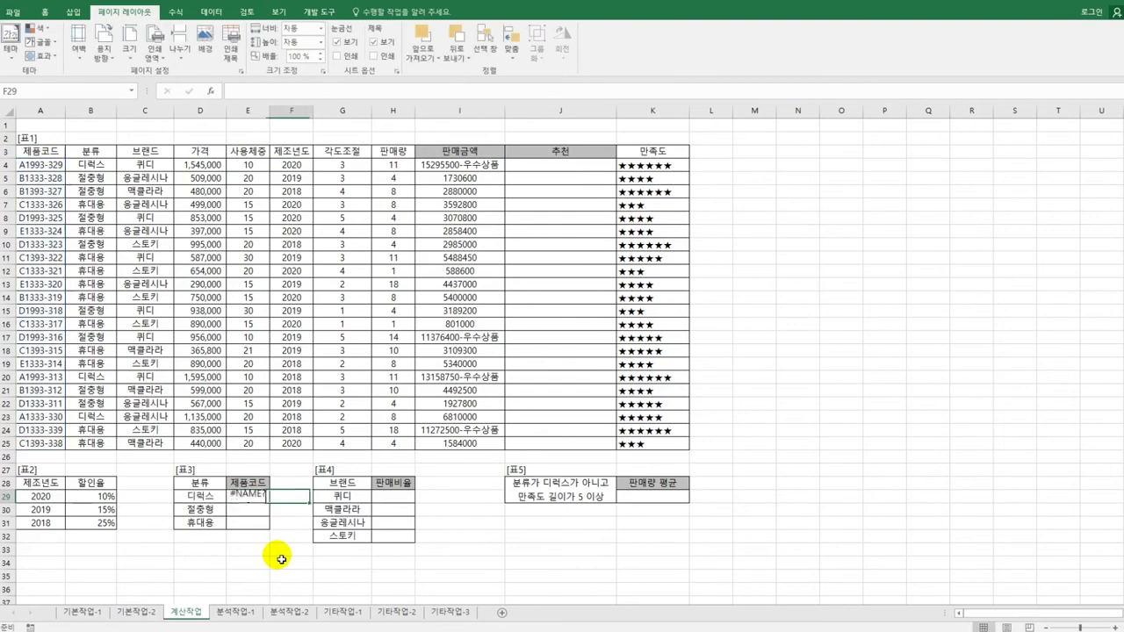
click(251, 497)
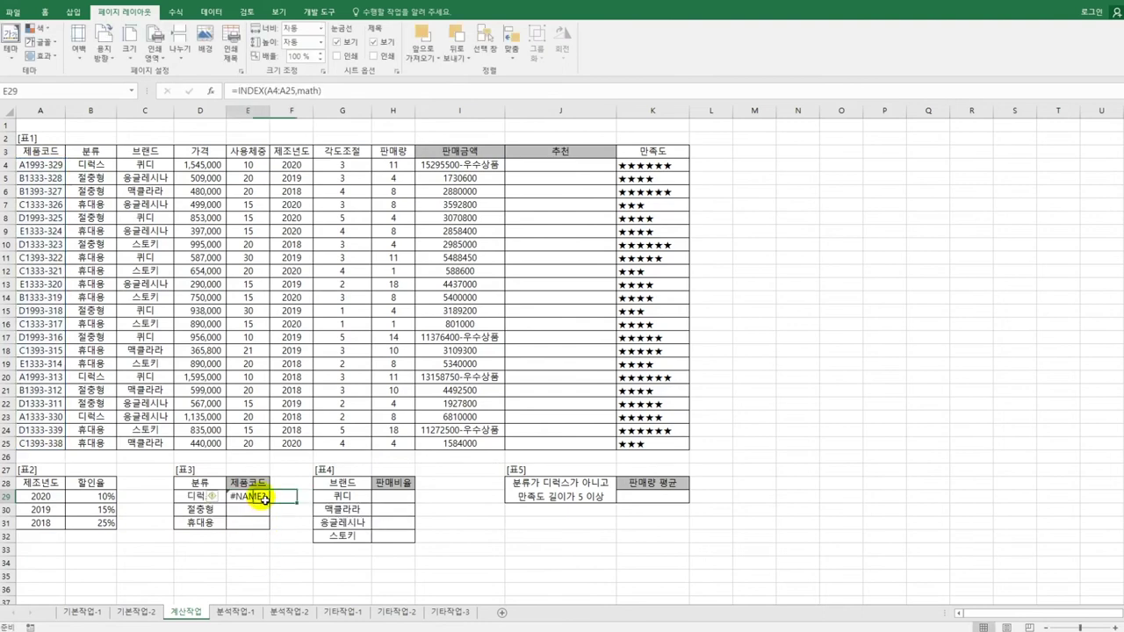
click(330, 91)
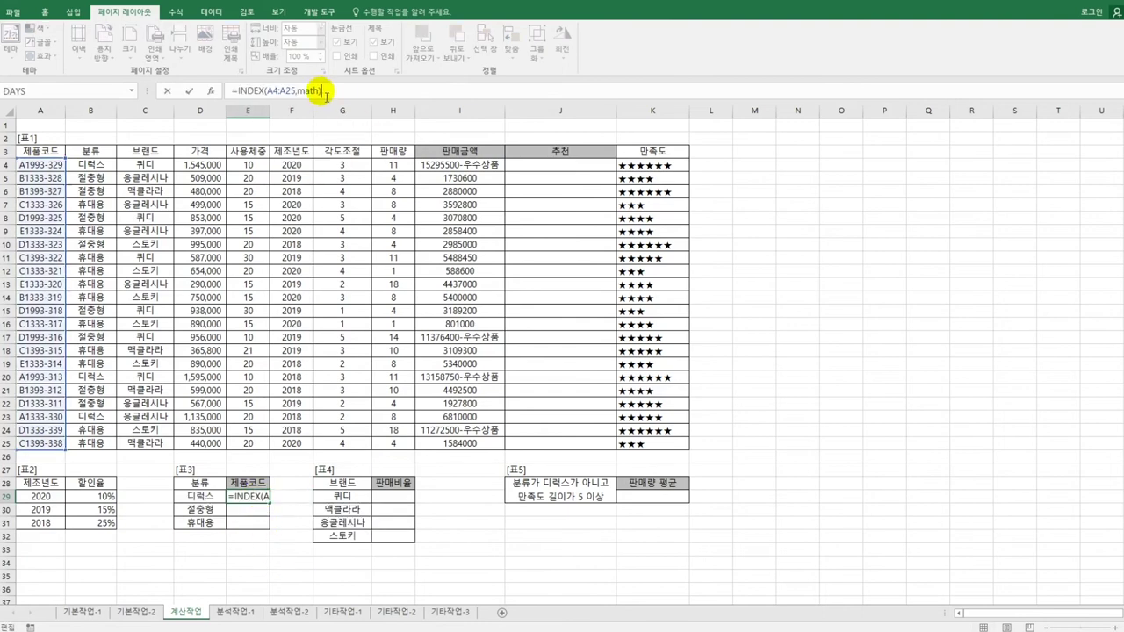
double_click(307, 90)
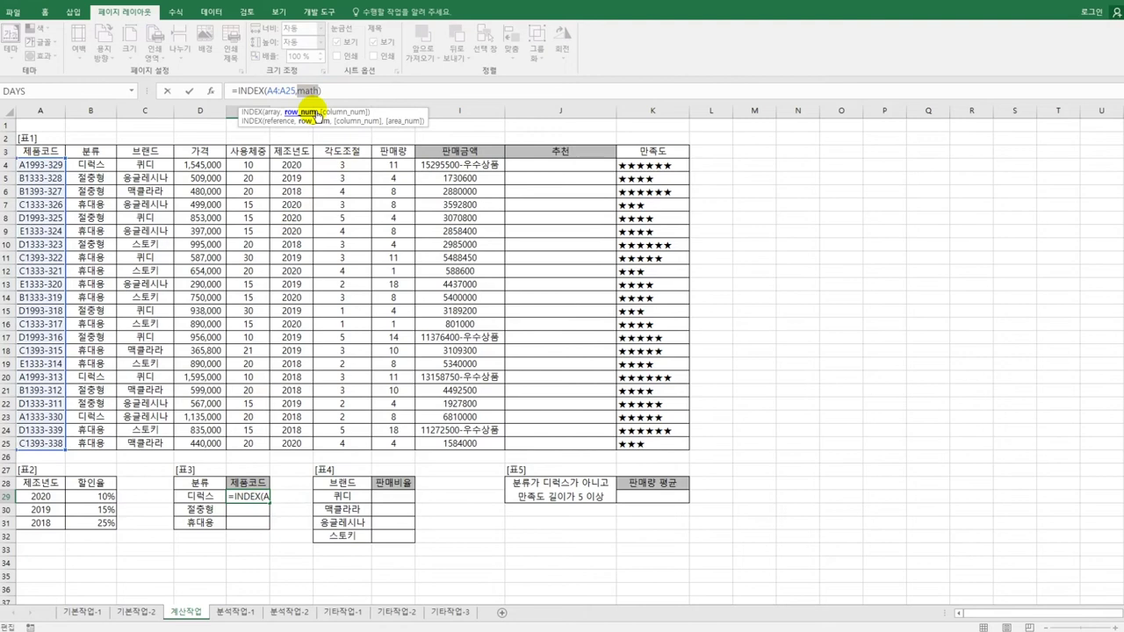
text(mat)
key(Tab)
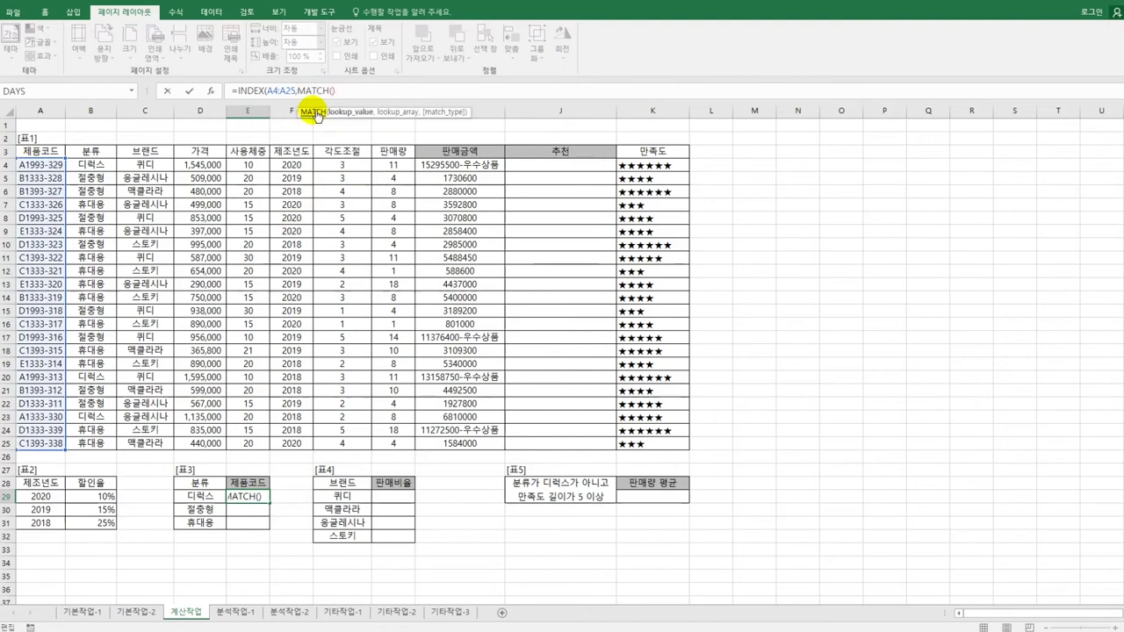
Start the MATCH lookup value in E29 as a MAX with the category condition ($B$4:$B$25=D29)
text(maxZ)
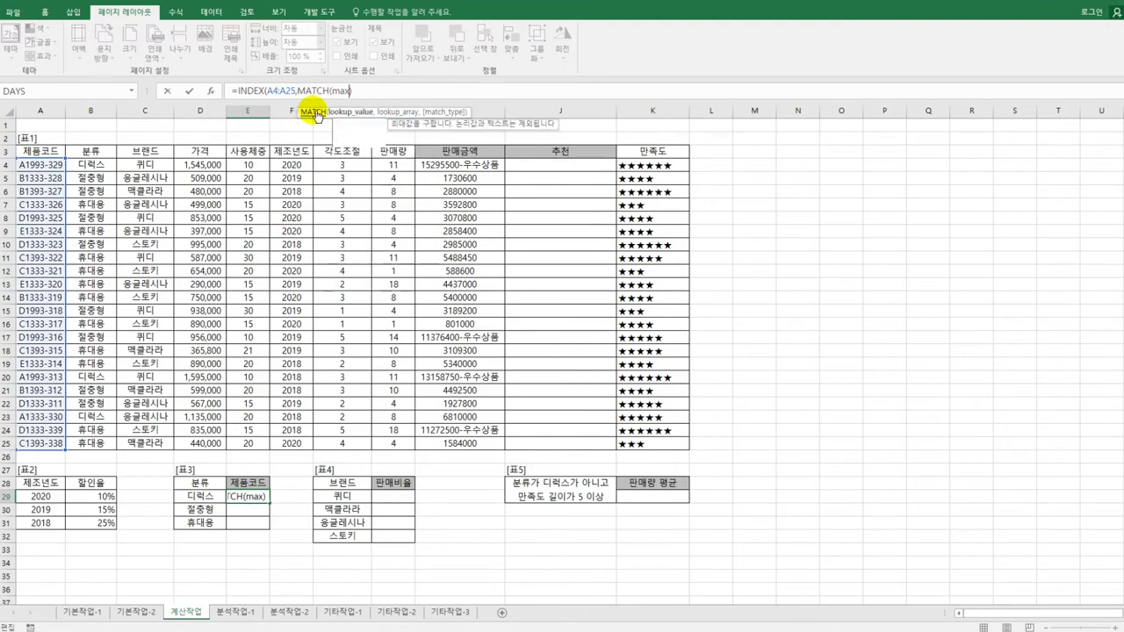
key(BackSpace)
text(()
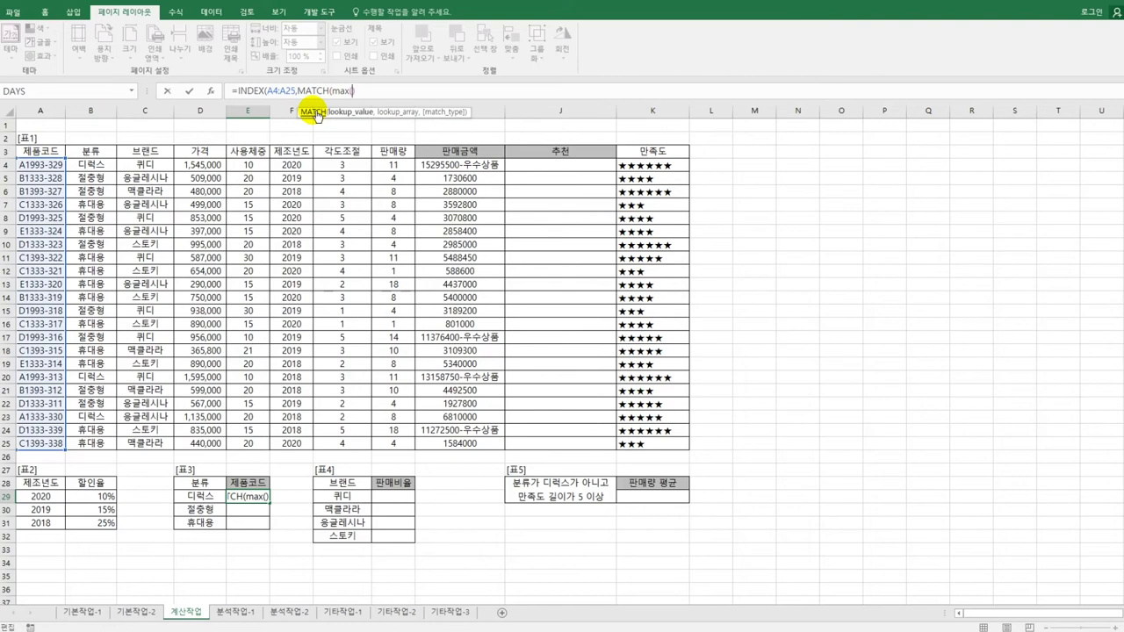
text(()
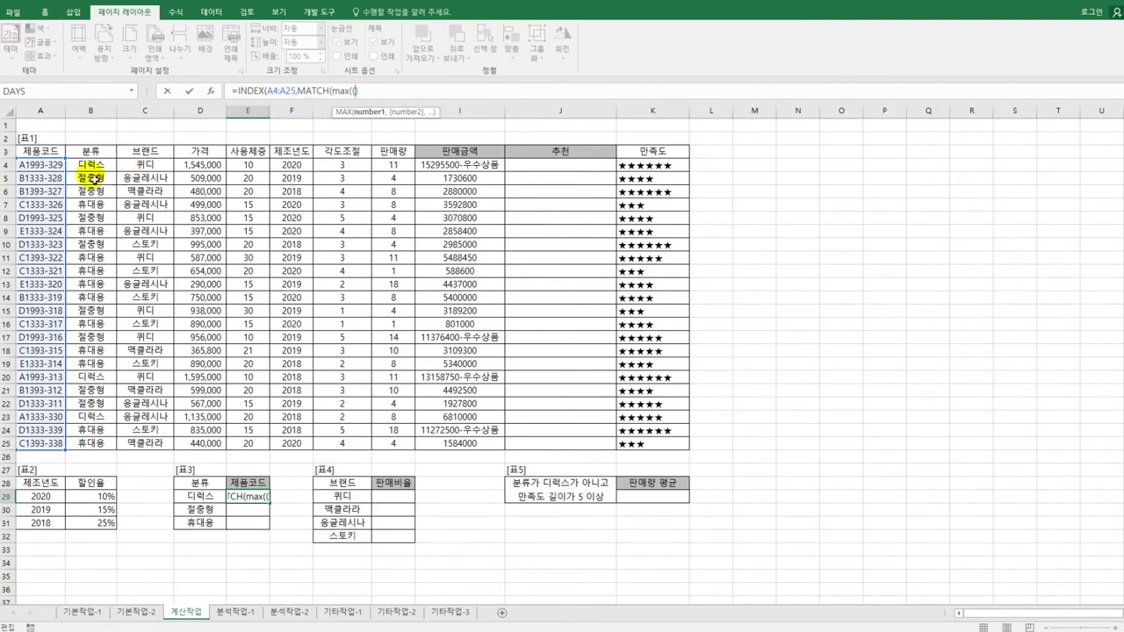
drag(92, 171, 84, 444)
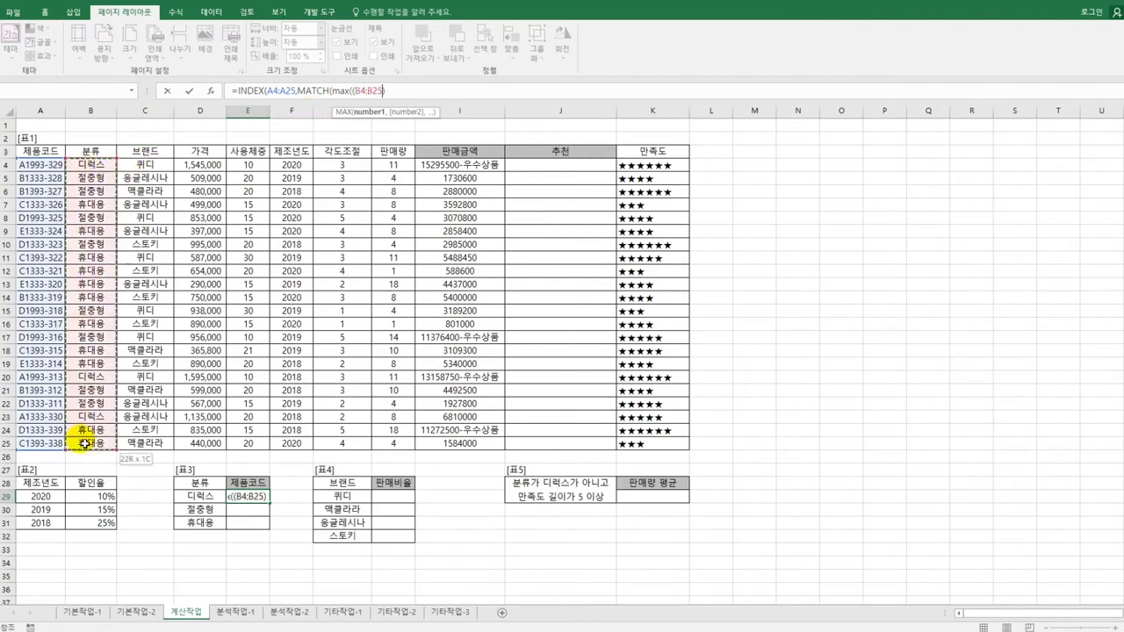
key(F4)
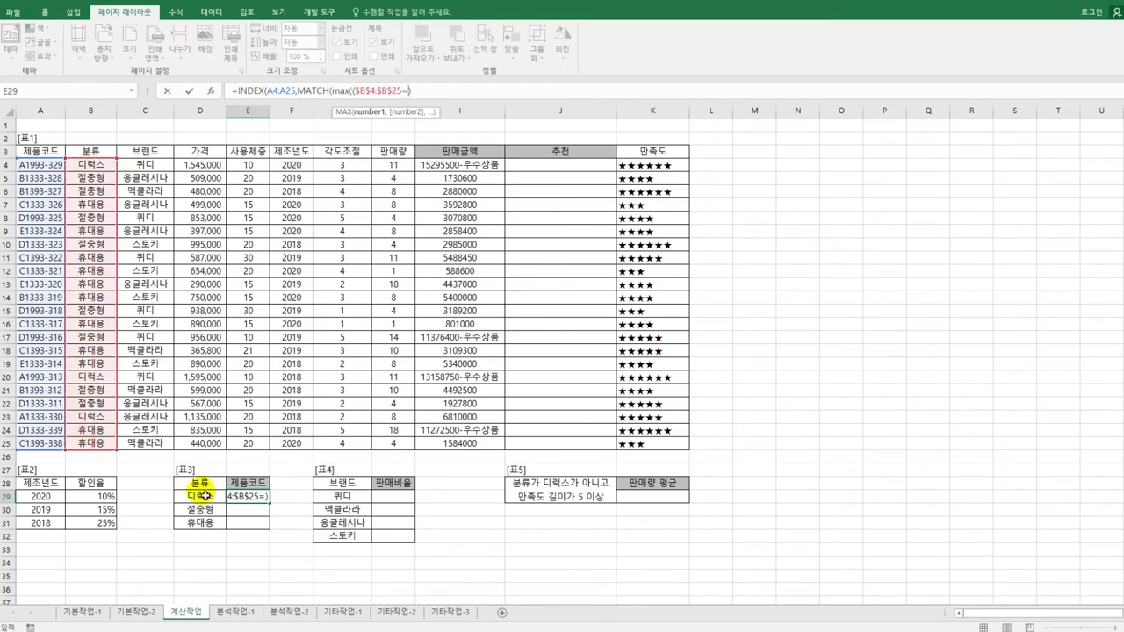
text(=)
click(204, 497)
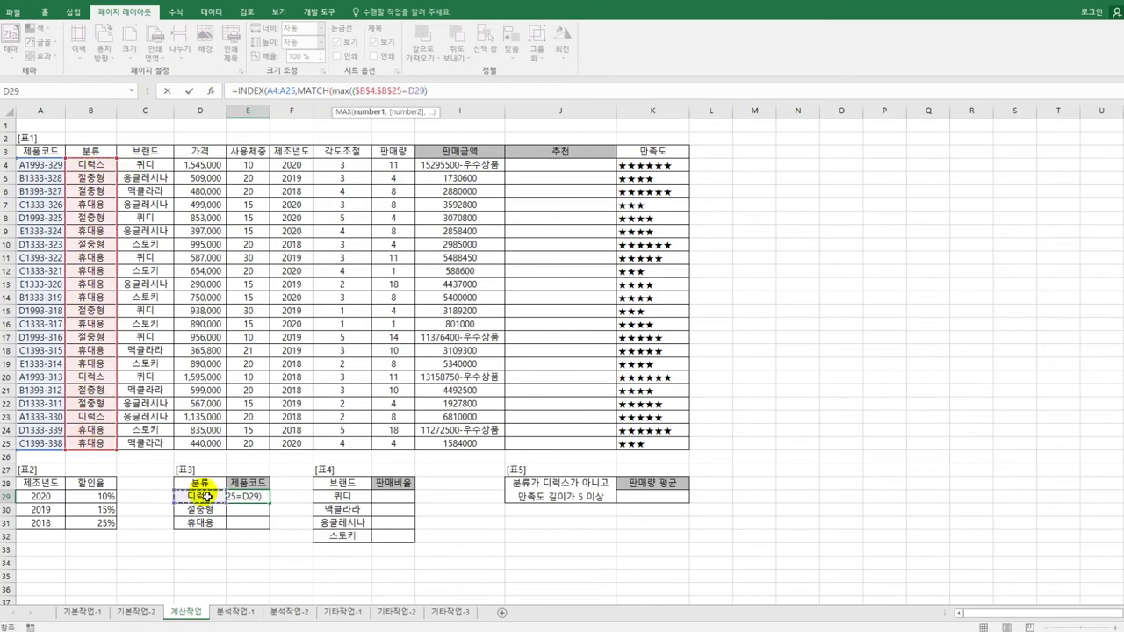
Multiply the category condition inside the MAX by the absolute price range $D$4:$D$25
text()*)
drag(211, 165, 200, 445)
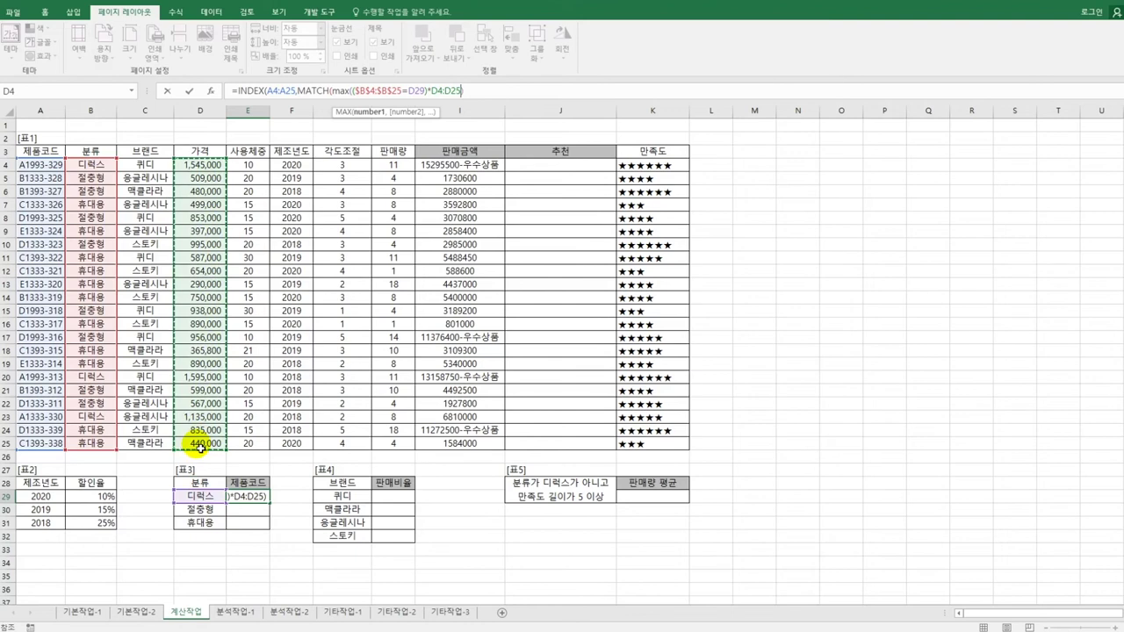
key(F4)
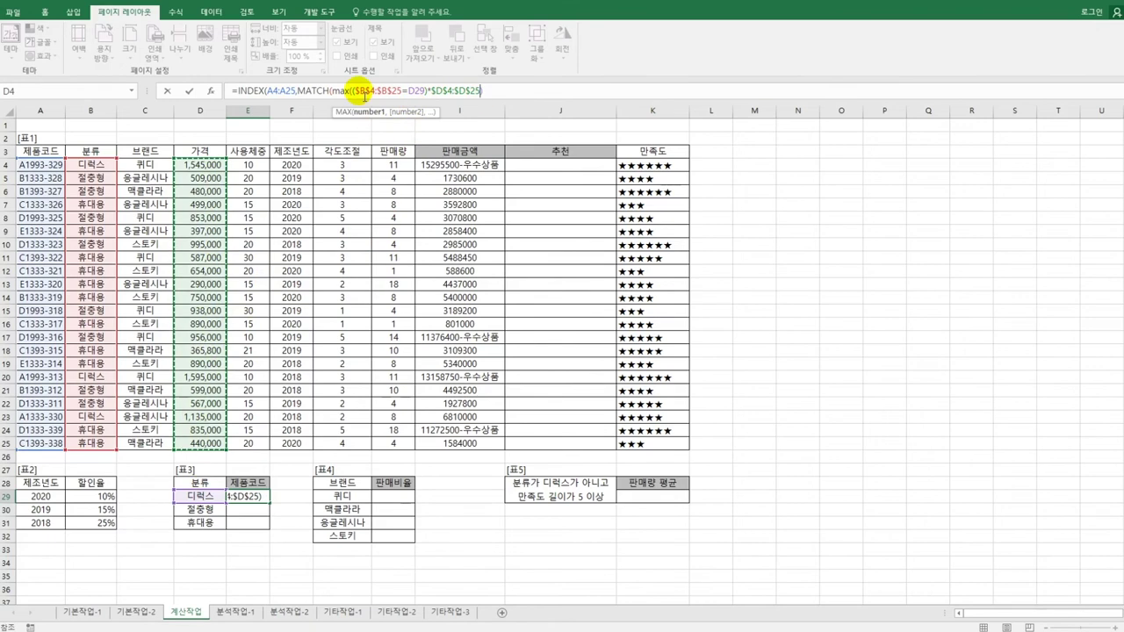
drag(365, 97, 424, 97)
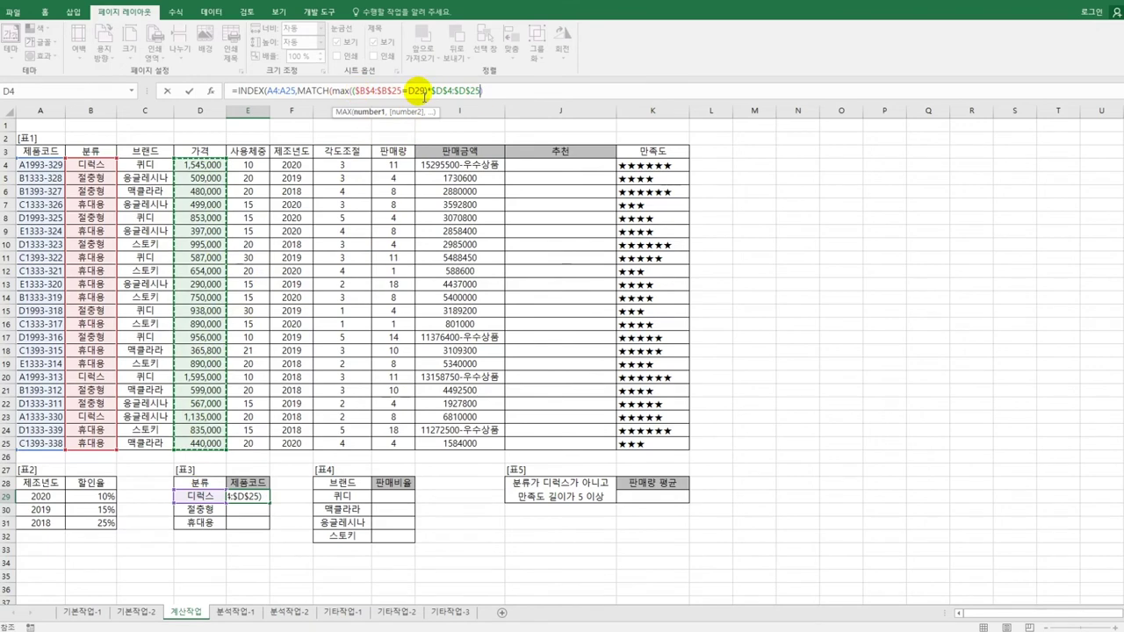
Close the MAX in E29 and reuse its expression ($B$4:$B$25=D29)*$D$4:$D$25 as the MATCH lookup array
click(501, 102)
text(,)
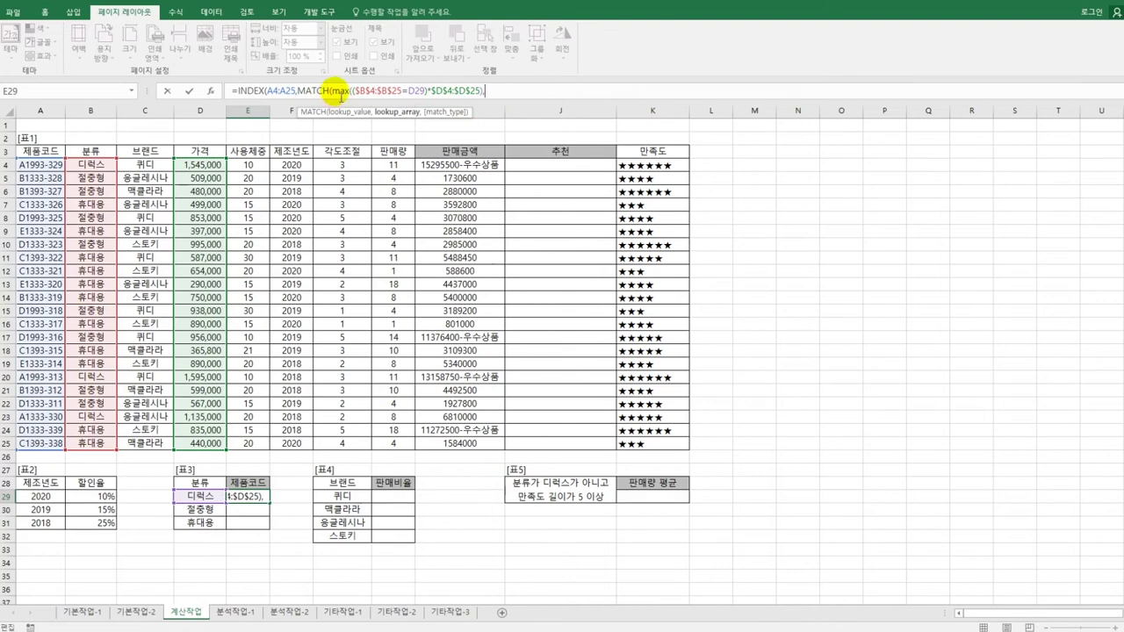
drag(372, 98, 483, 99)
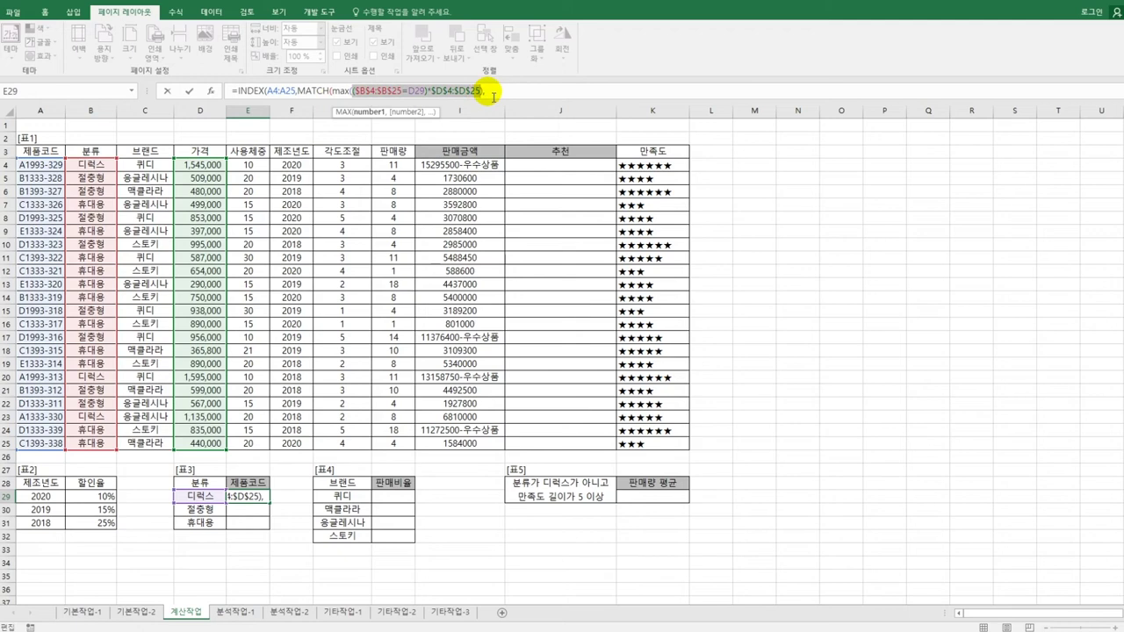
key(ctrl+c)
click(493, 97)
key(ctrl+v)
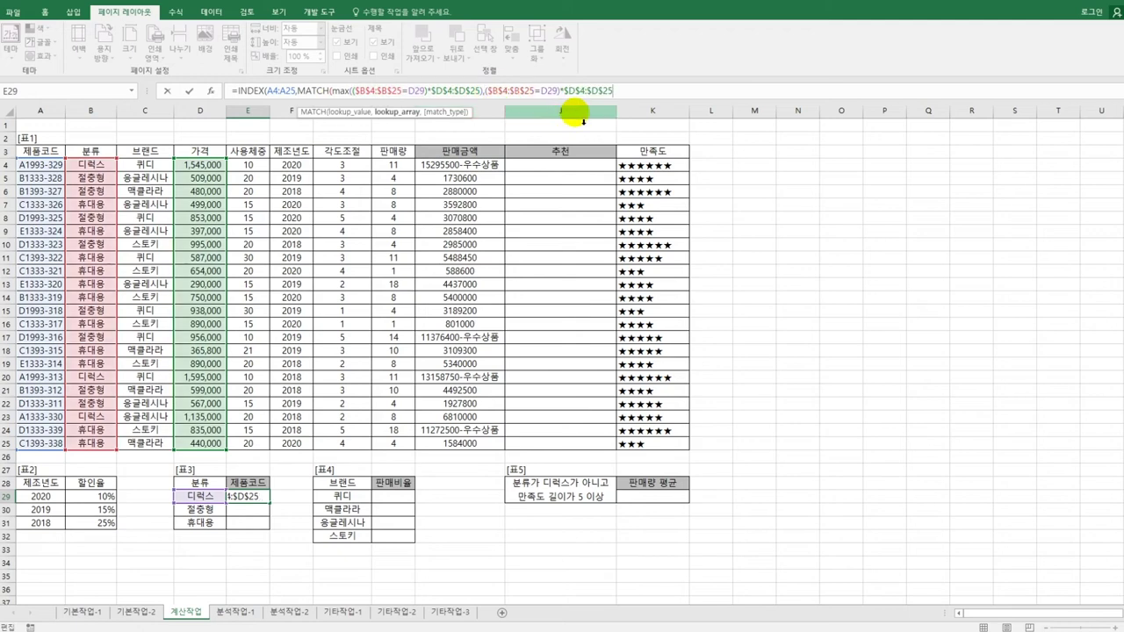
Complete E29 as an array formula with MATCH type 0 and copy it down to E31, slightly widening column E
text(,)
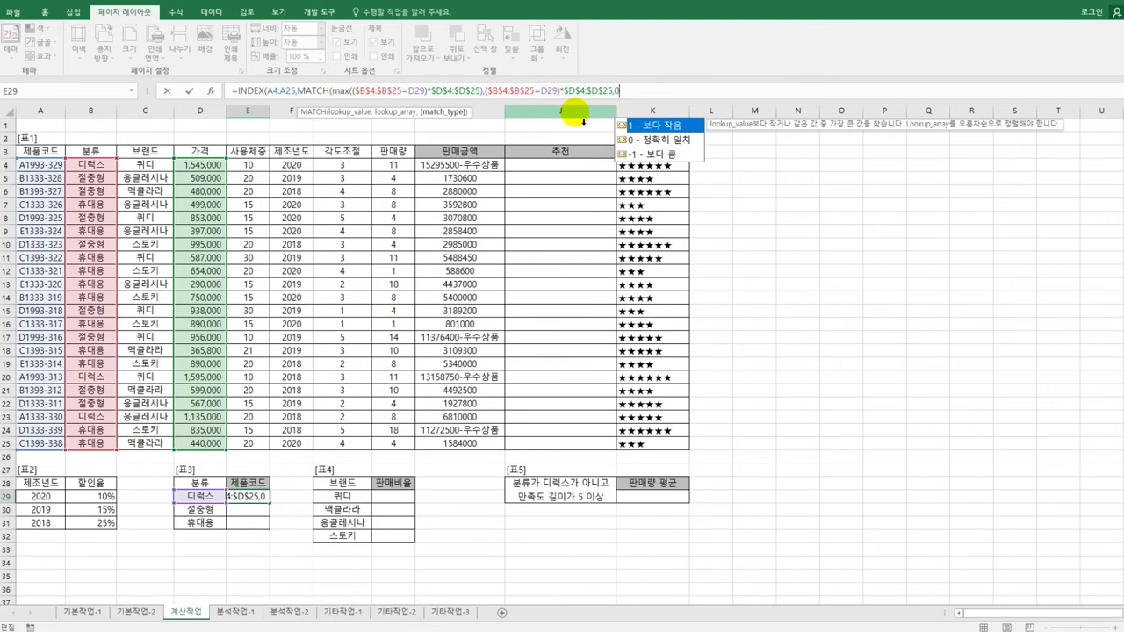
text(0))
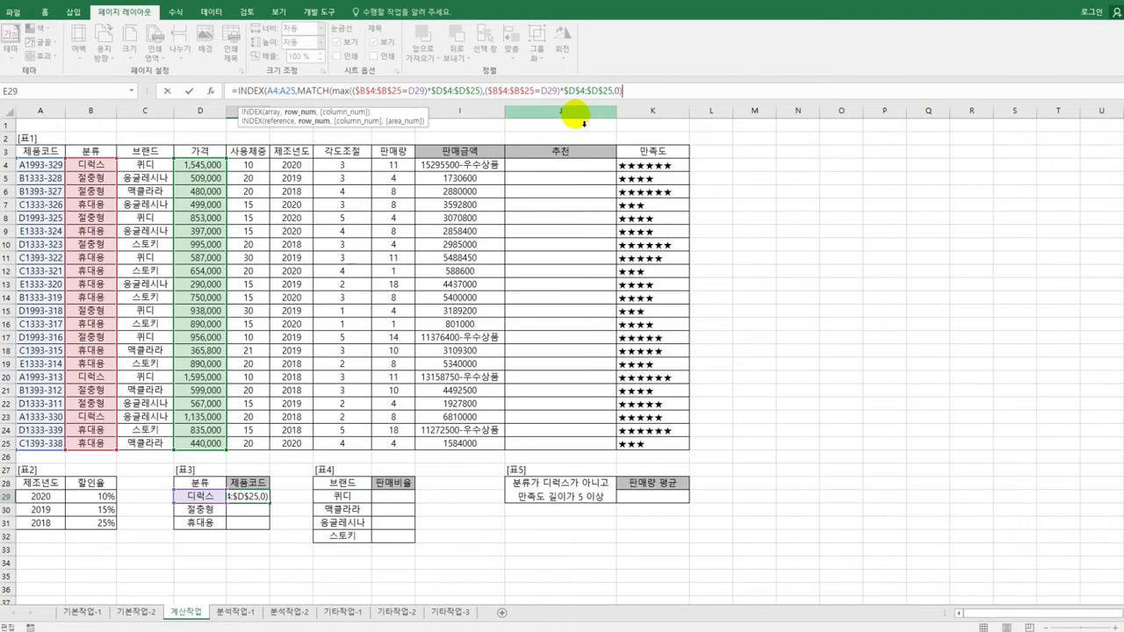
text())
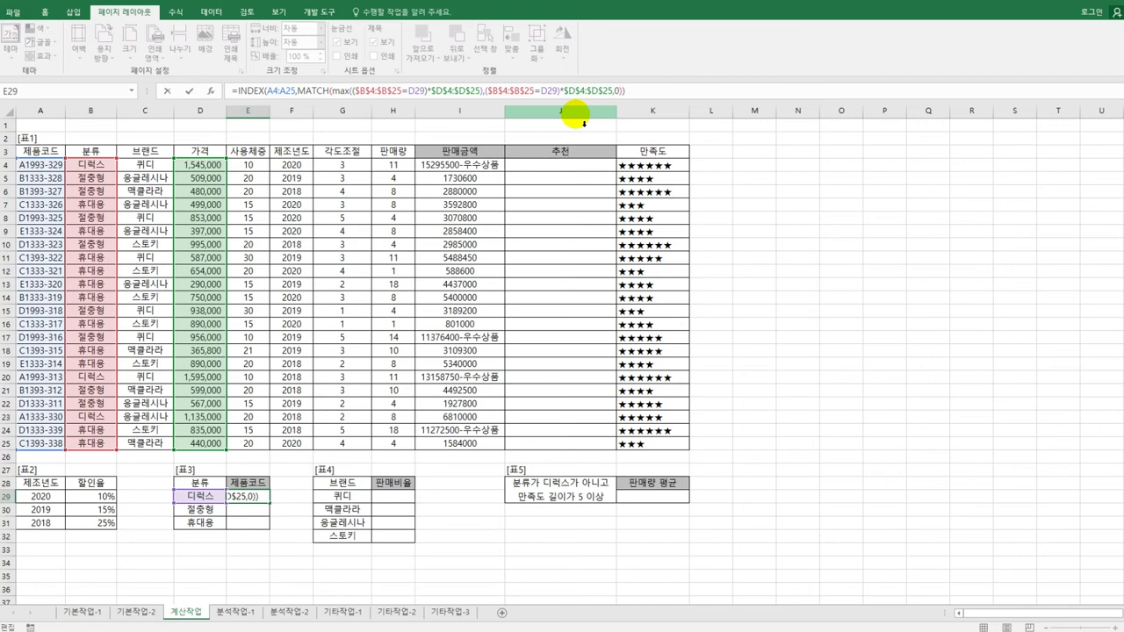
key(ctrl+shift+Return)
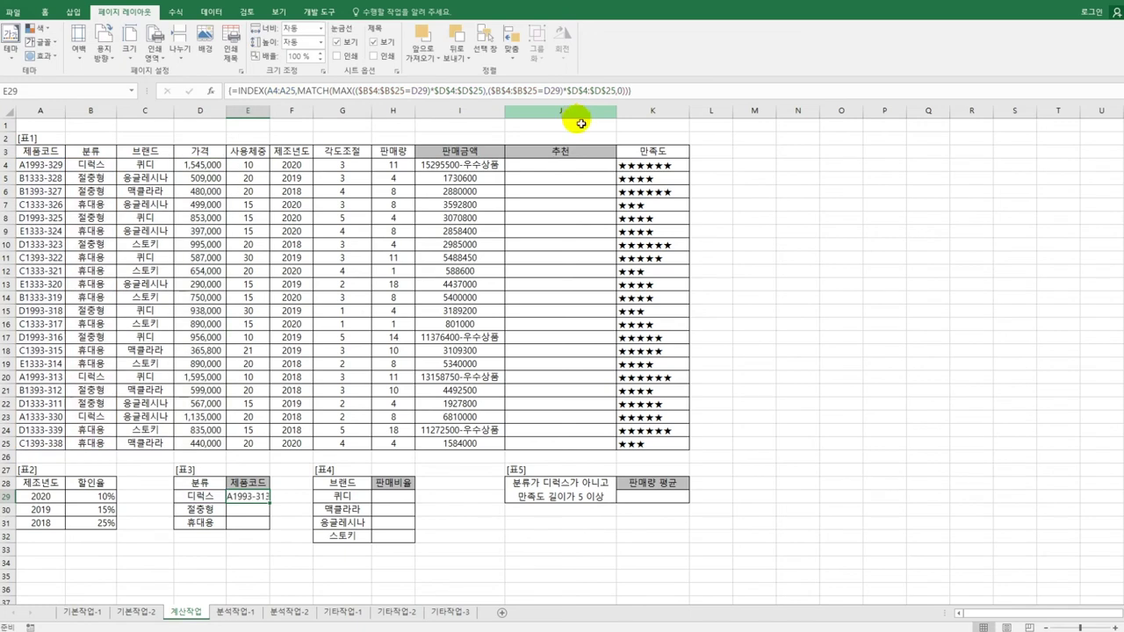
drag(274, 114, 283, 114)
drag(279, 507, 278, 542)
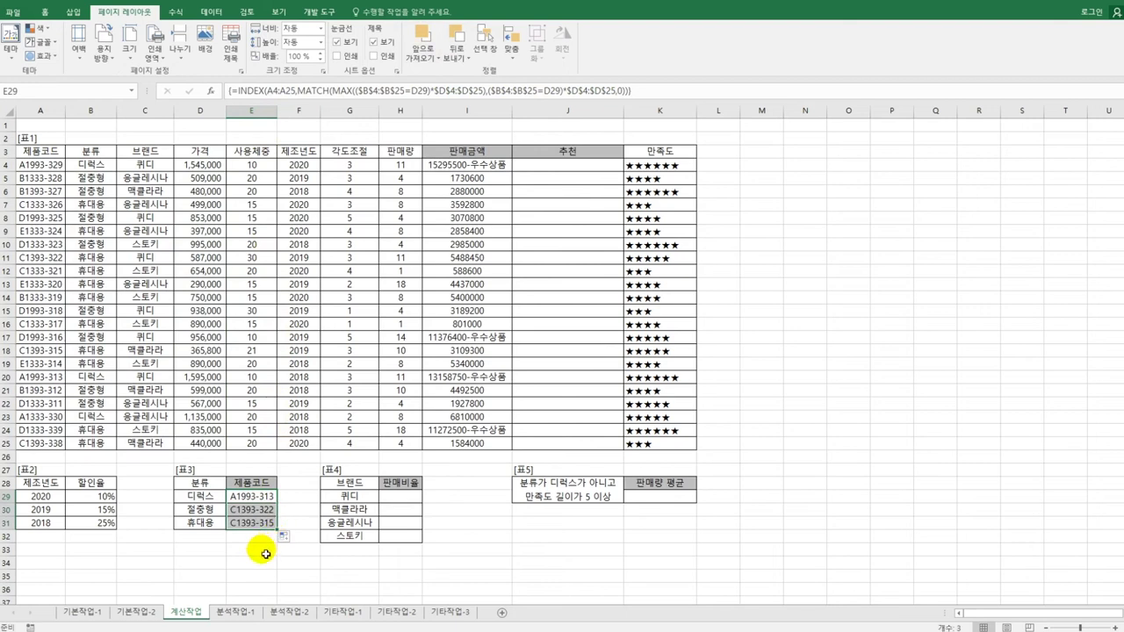
Begin the first 판매비율 formula of 표4 in H29 with a SUMIF over brands $C$4:$C$25 and criterion G29
click(396, 501)
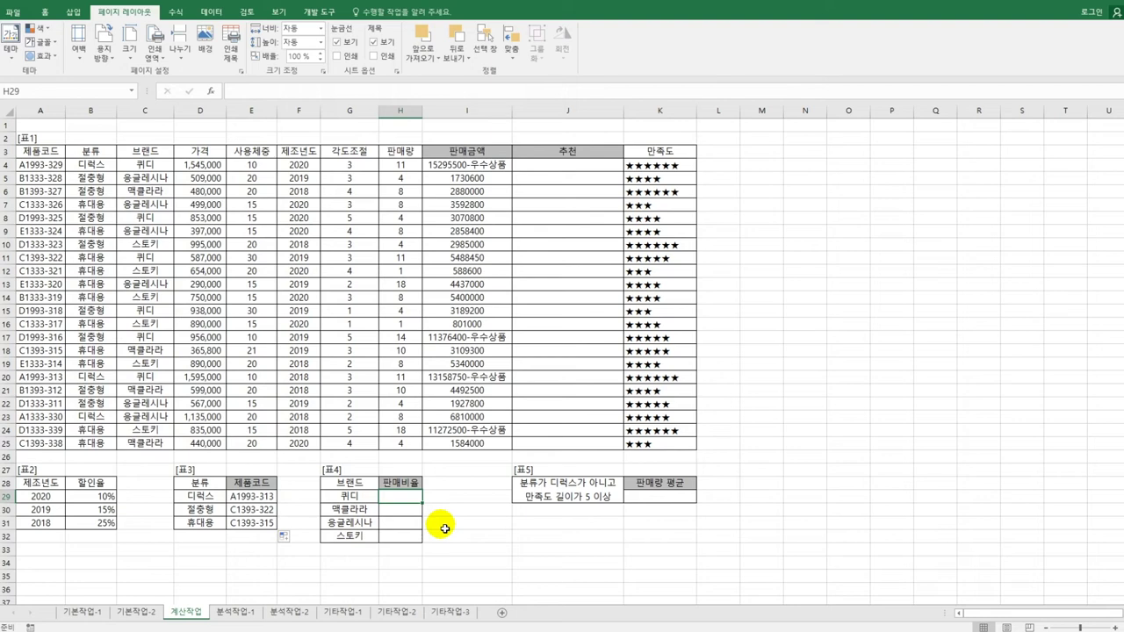
text(=s)
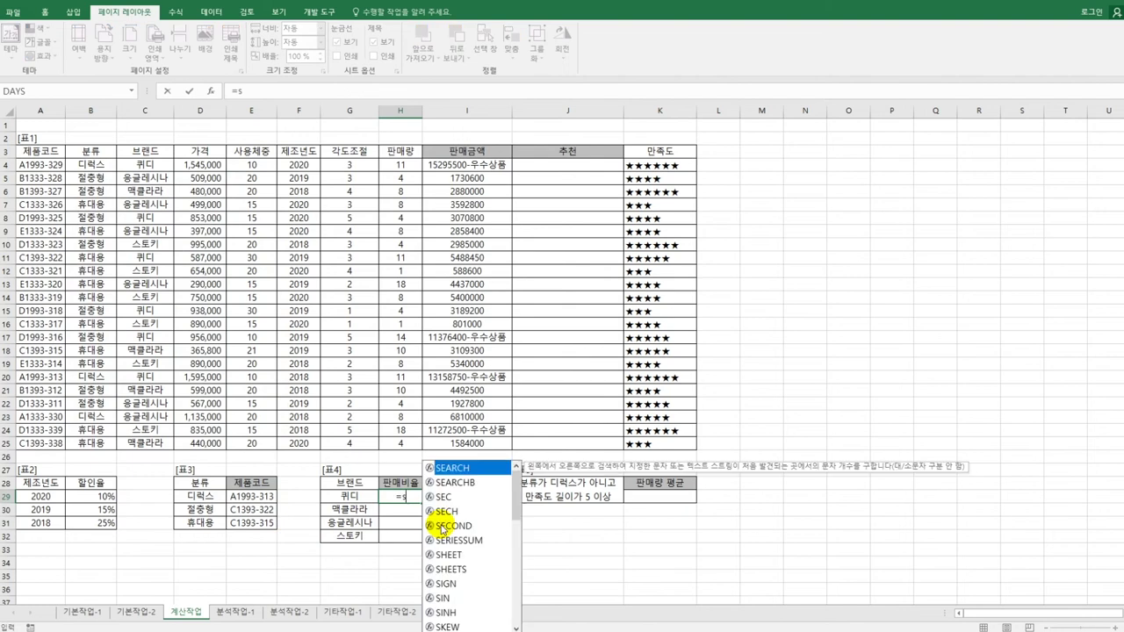
text(umif()
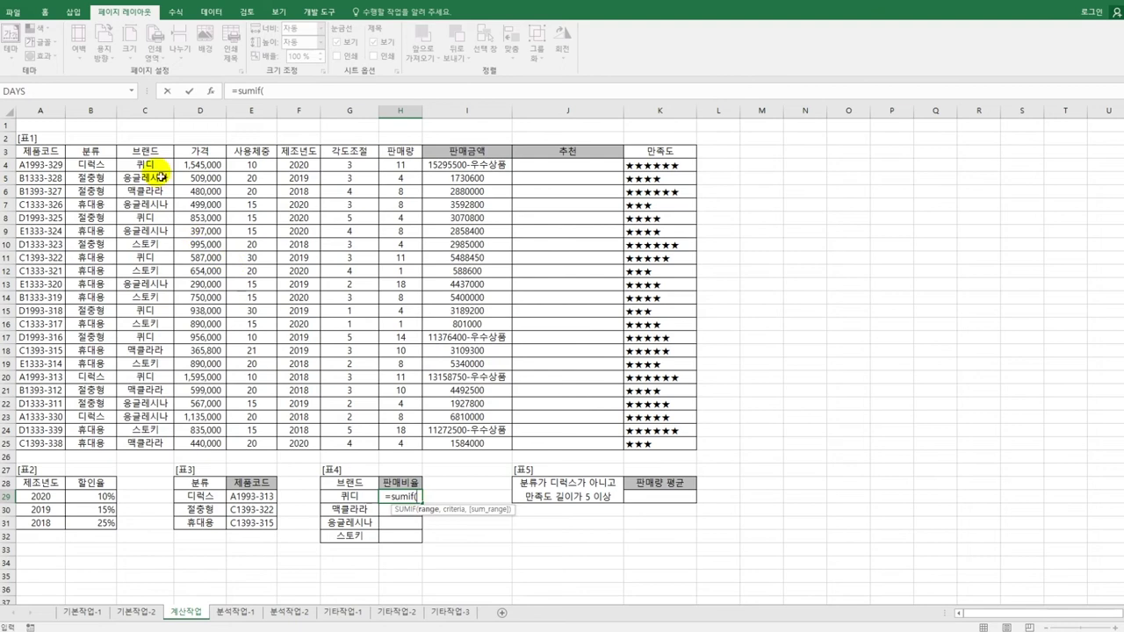
drag(149, 165, 143, 450)
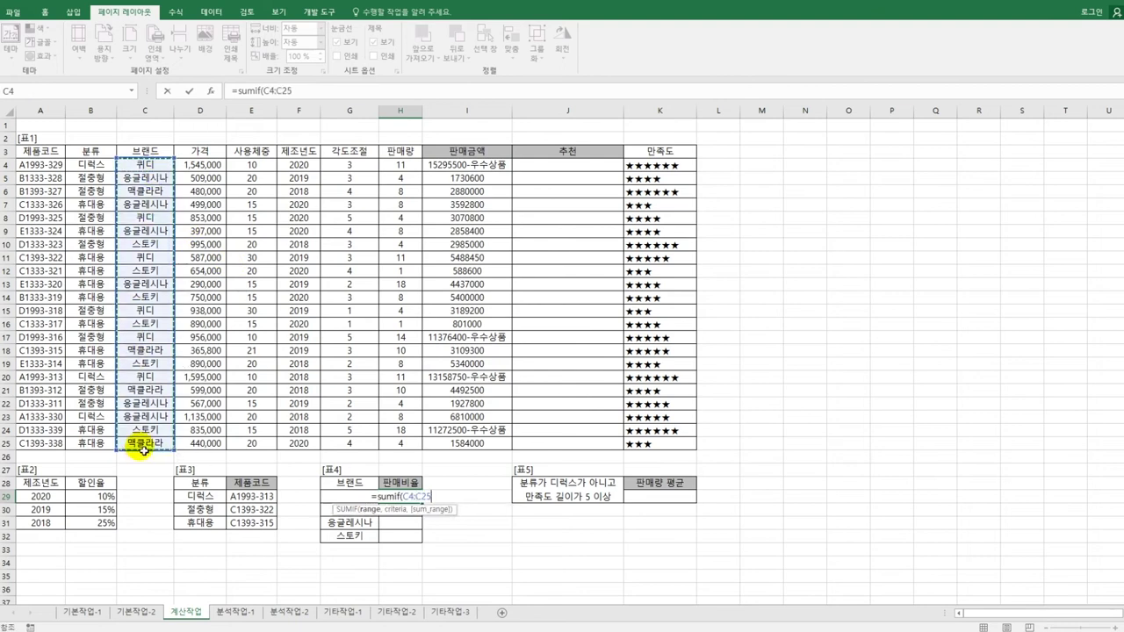
key(F4)
text(,)
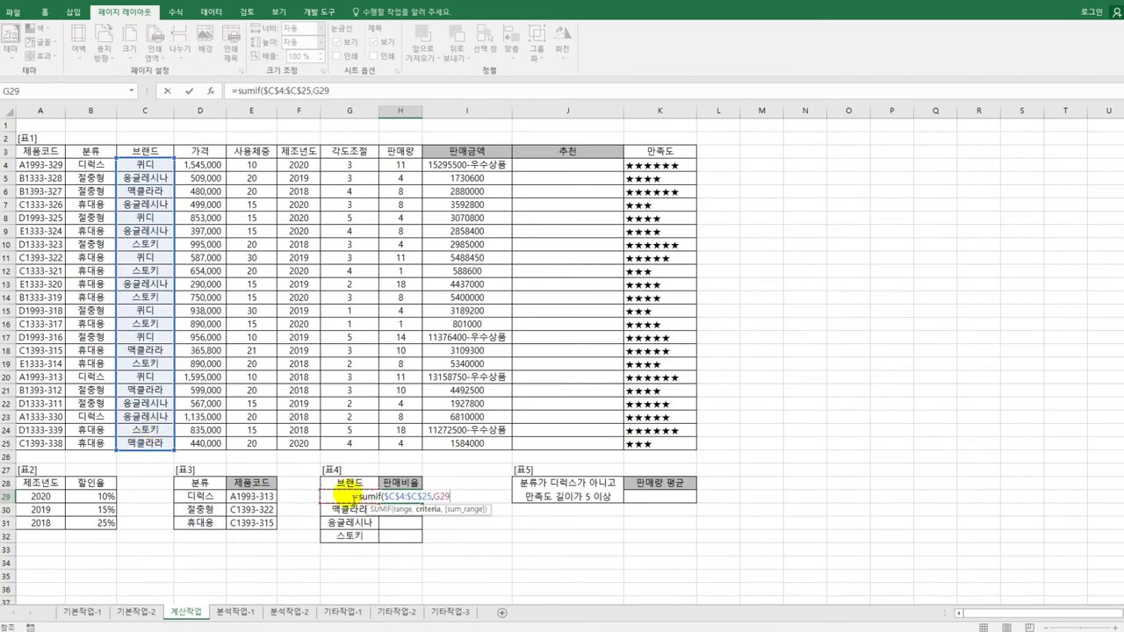
click(345, 497)
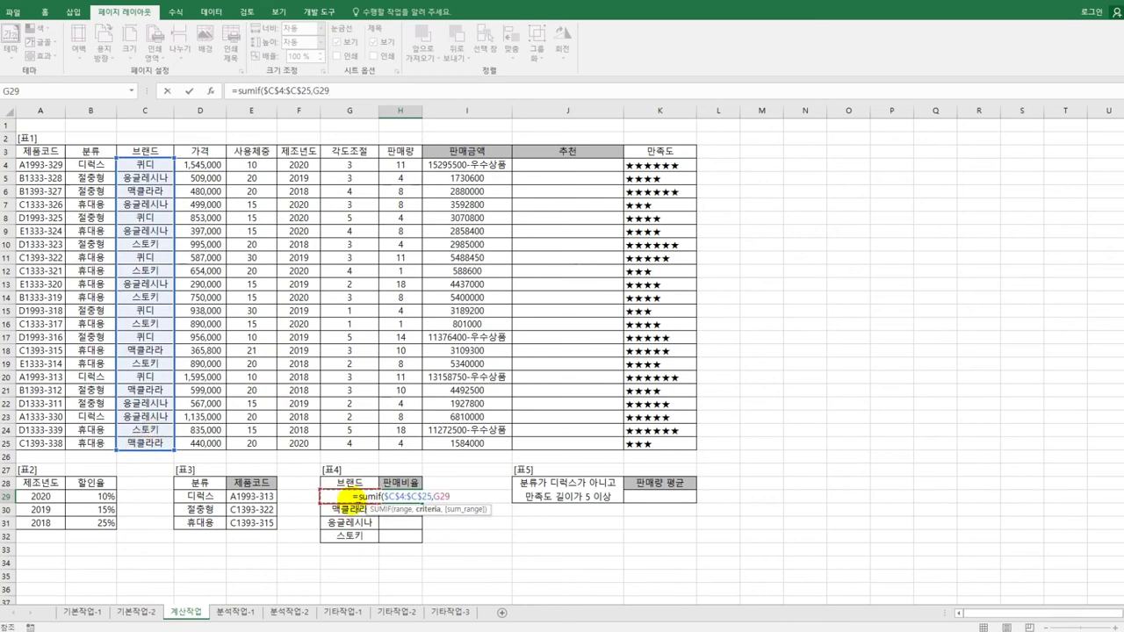
text(,)
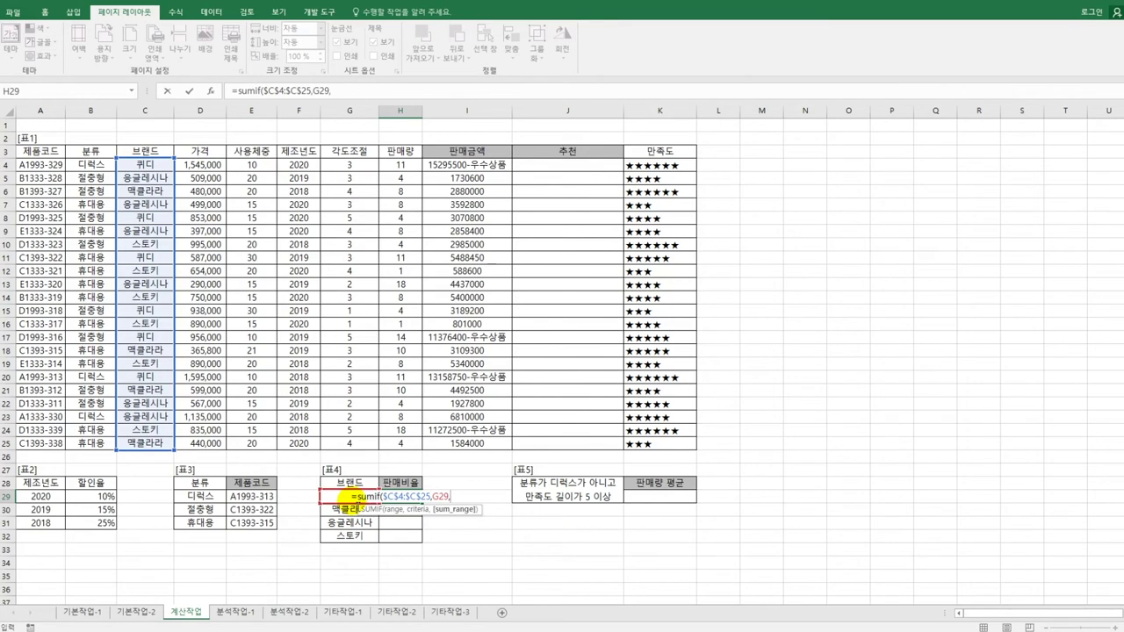
Complete the SUMIF in H29 with the absolute sum range $H$4:$H$25 and fill it down to H32
drag(402, 165, 400, 445)
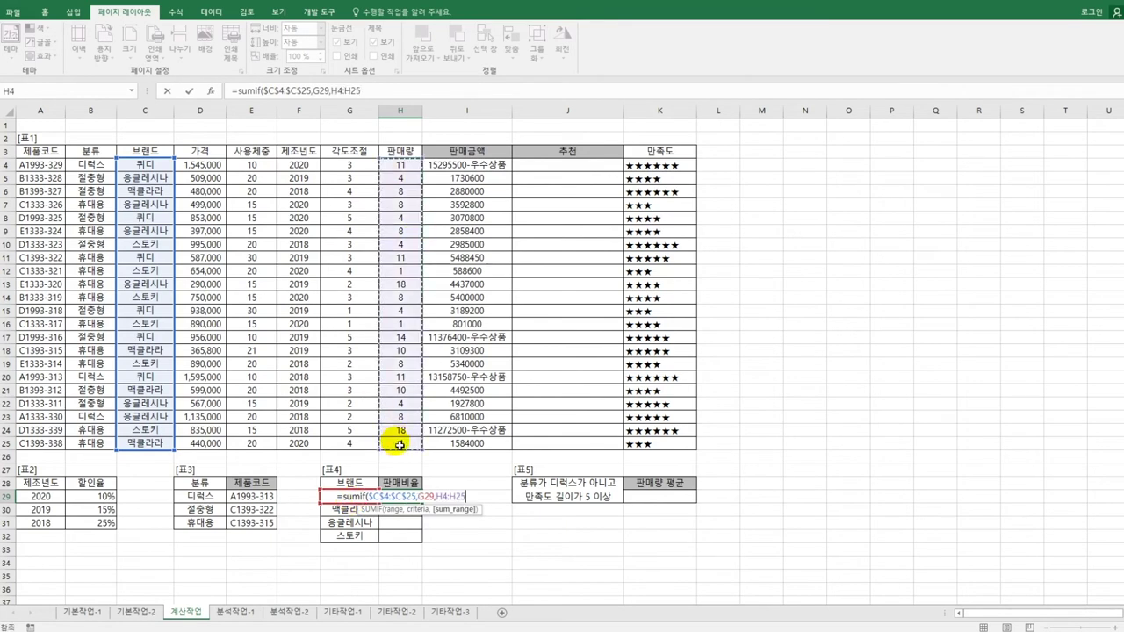
key(F4)
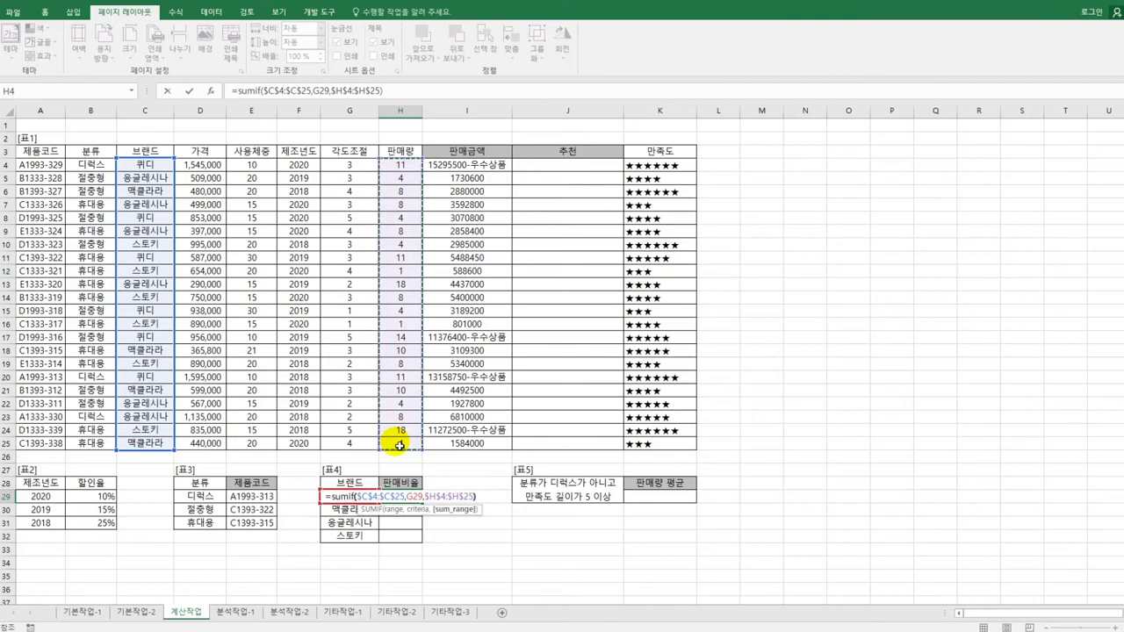
text())
key(ctrl+Return)
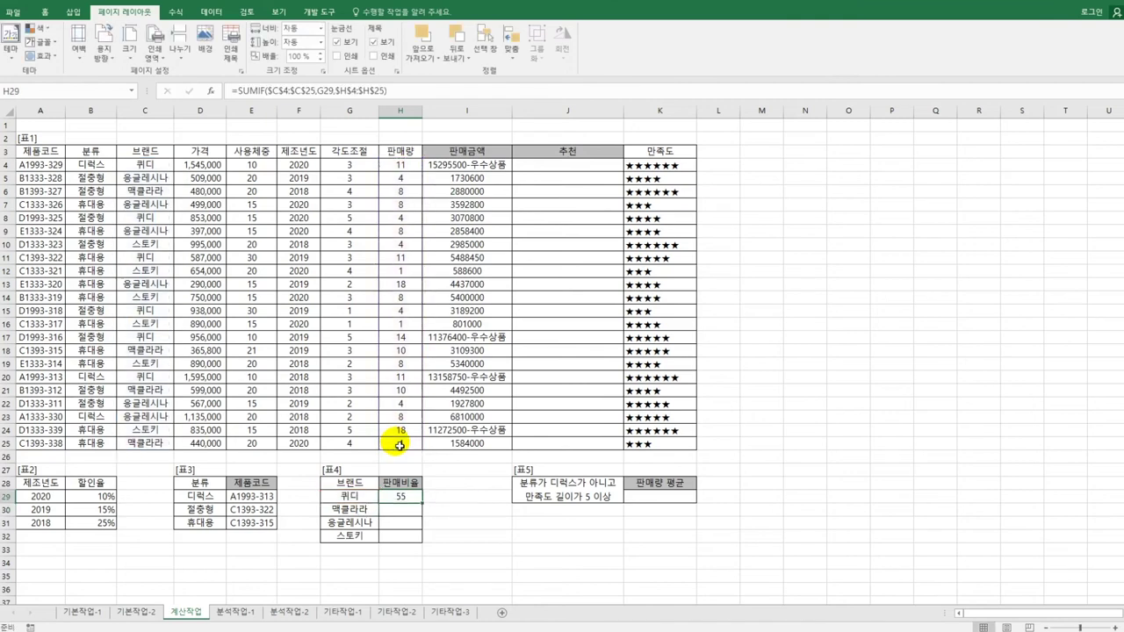
drag(422, 502, 422, 543)
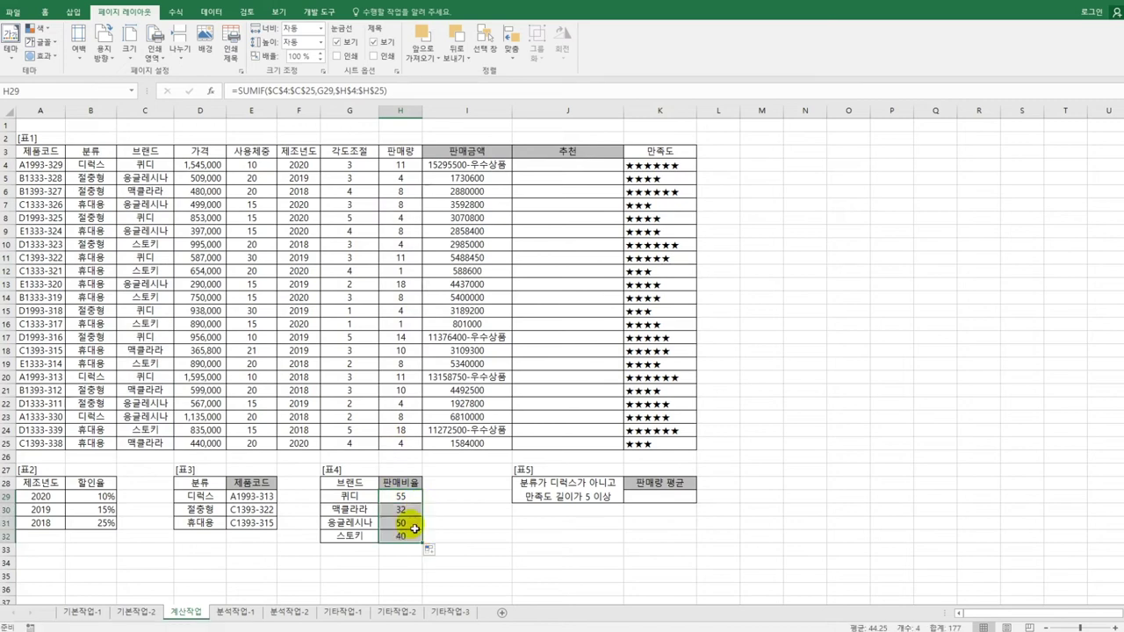
Divide the SUMIF in H29 by SUM($H$4:$H$25) and fill the formula down to H32
click(410, 92)
text(/)
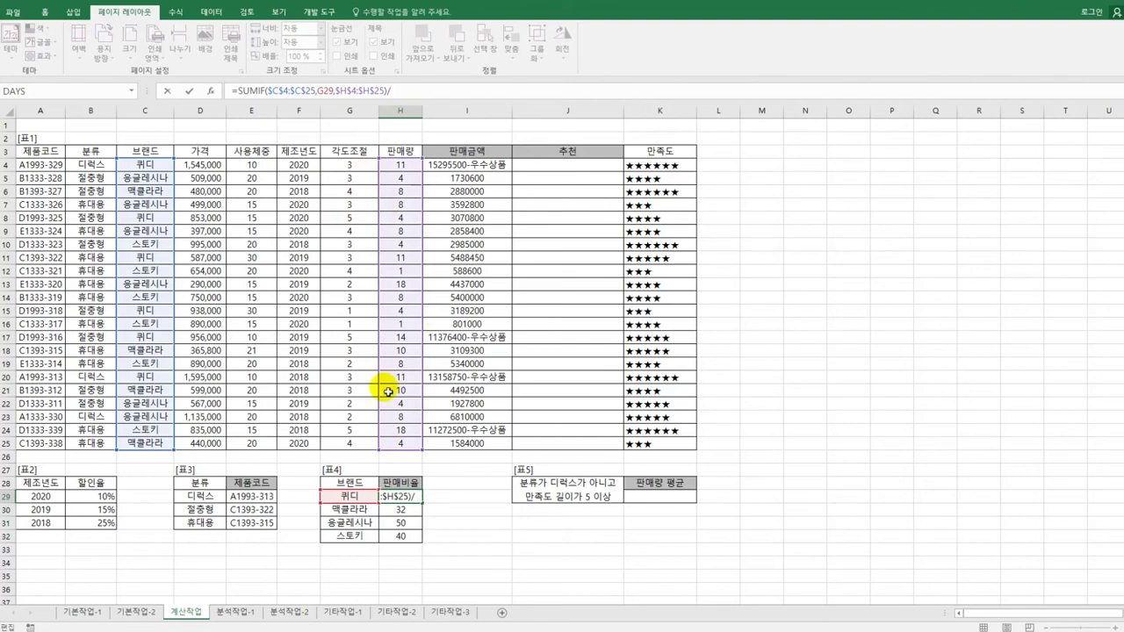
text(sum()
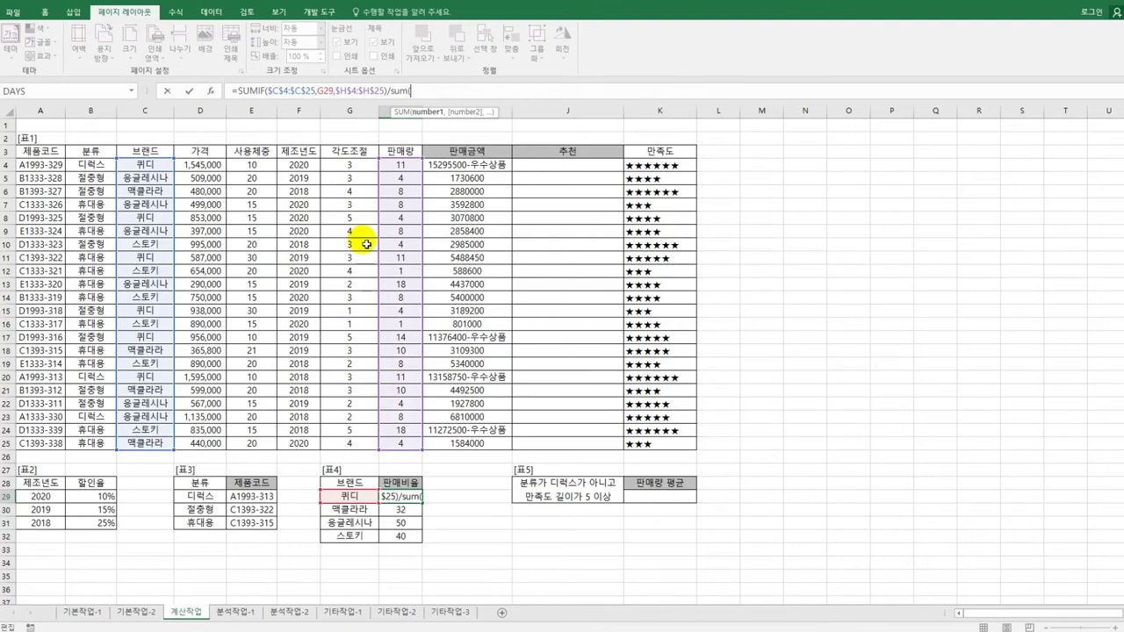
drag(395, 167, 403, 445)
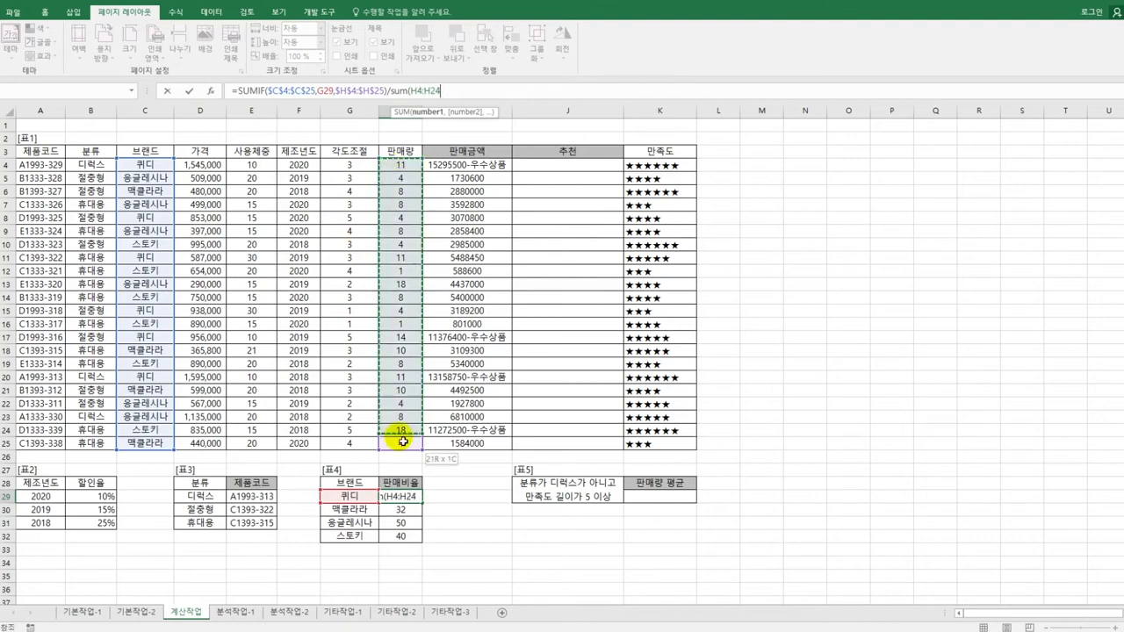
key(F4)
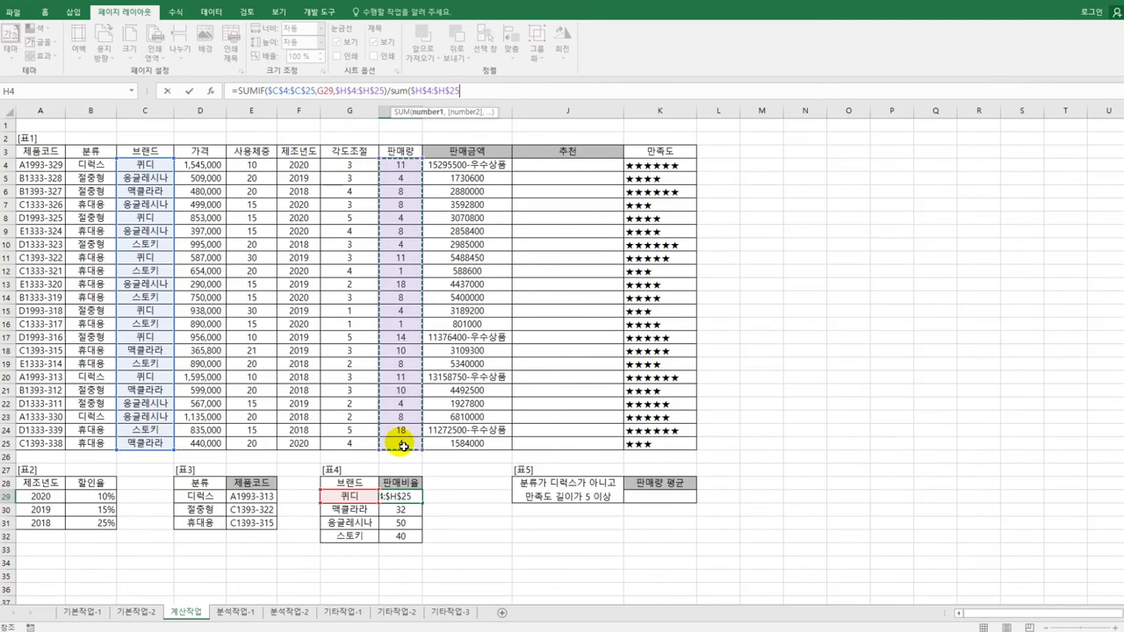
key(ctrl+Return)
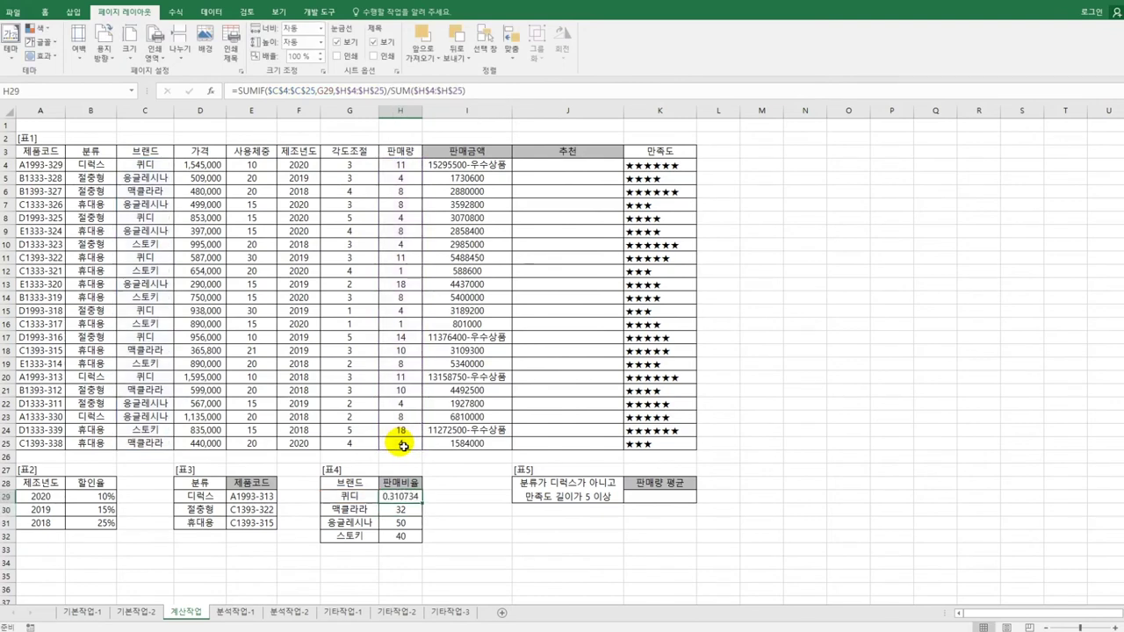
drag(421, 503, 425, 550)
Wrap the H29 formula in TEXT with the format "0.0%" and fill it down to H32
click(413, 498)
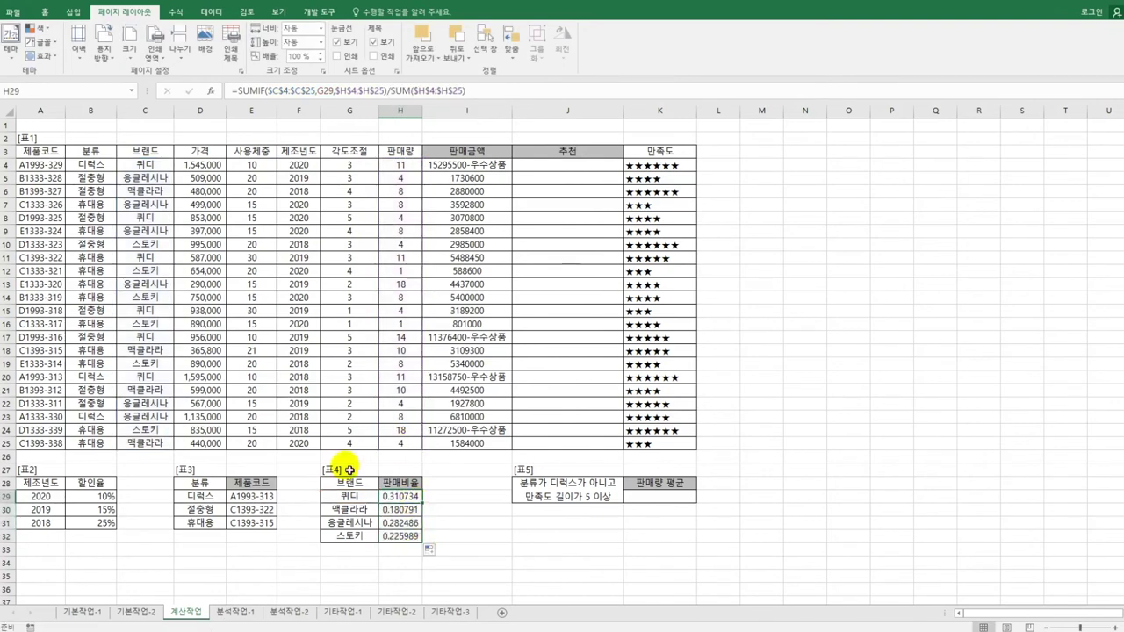
click(235, 91)
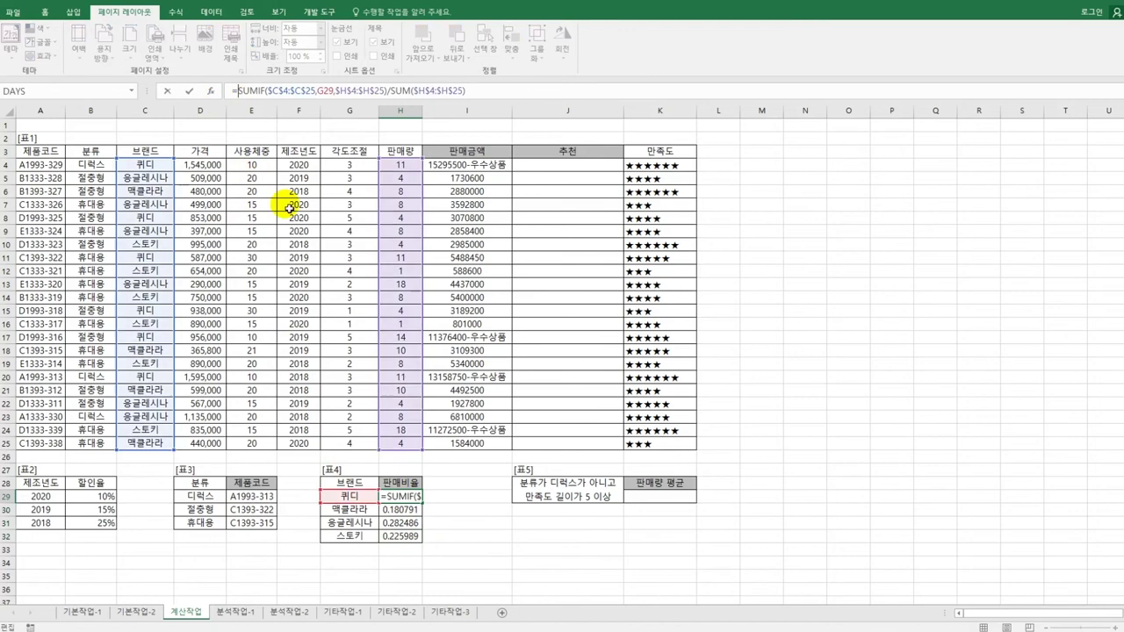
text(te)
key(Tab)
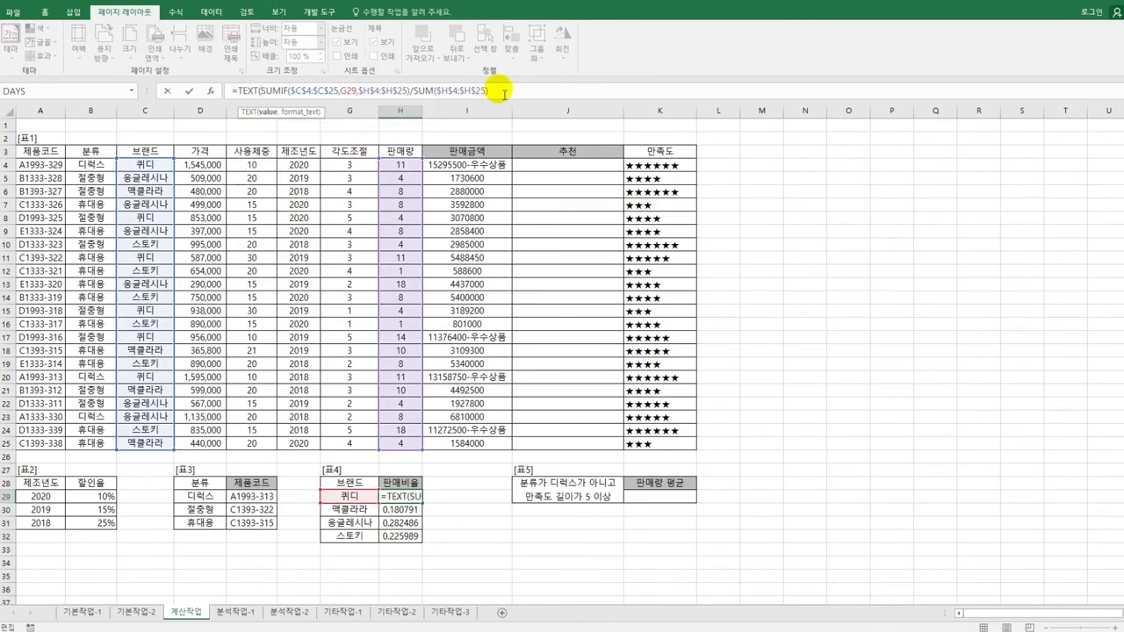
text(,)
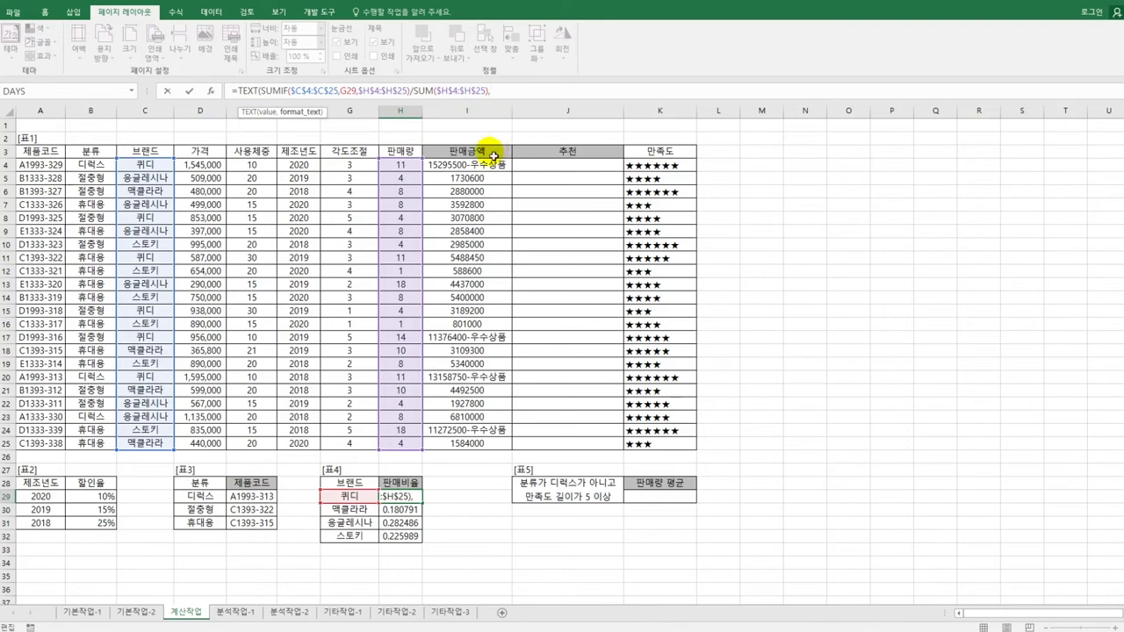
text(0)
key(BackSpace)
text("0.0%"))
key(Return)
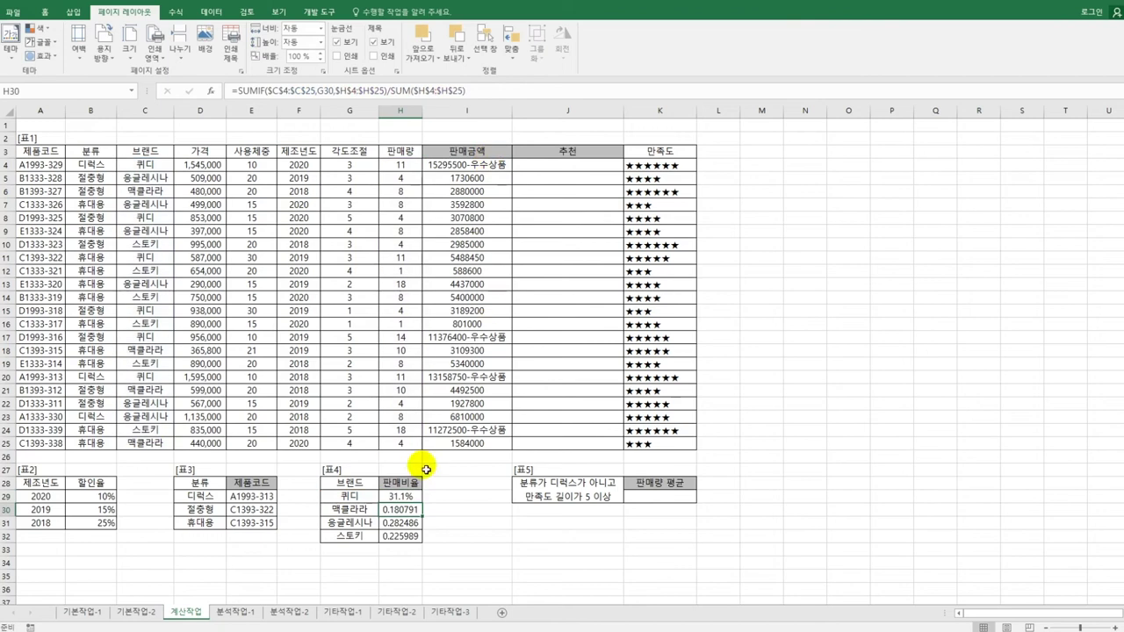
click(413, 499)
drag(419, 504, 423, 539)
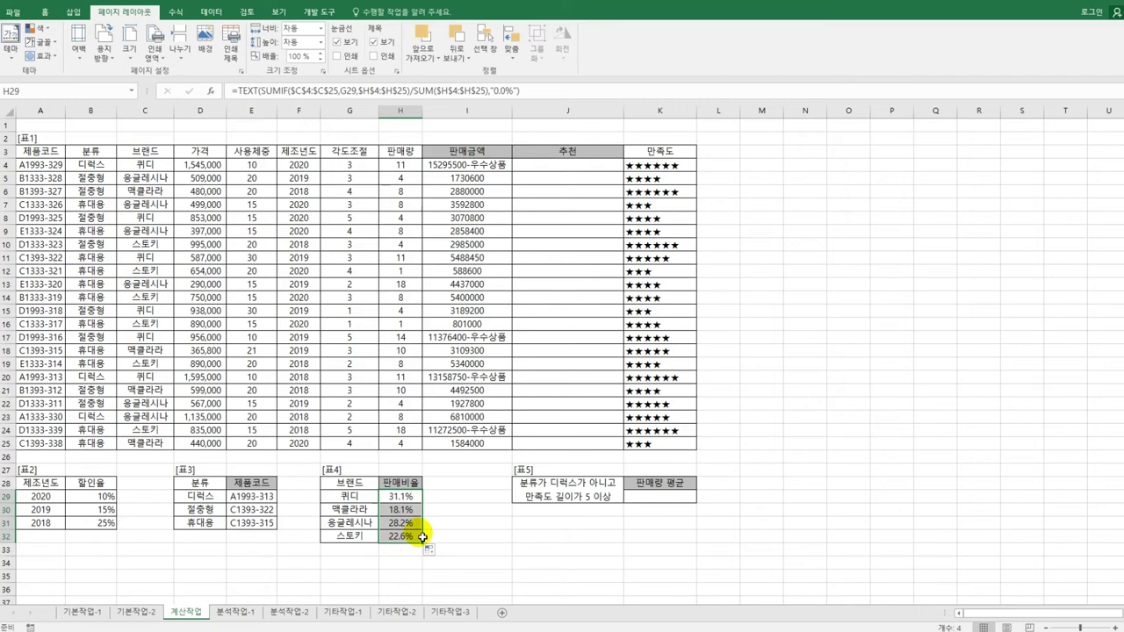
Insert a new module in the Visual Basic editor and declare the public function fn추천(가격, 제조년도) in it
click(318, 12)
click(11, 42)
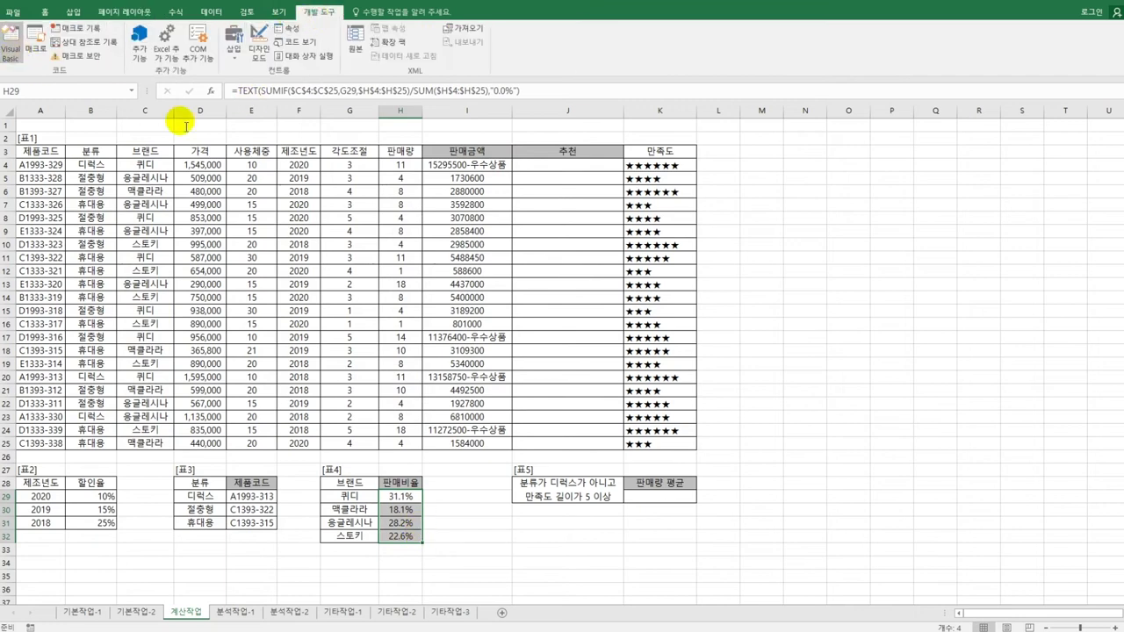
click(562, 72)
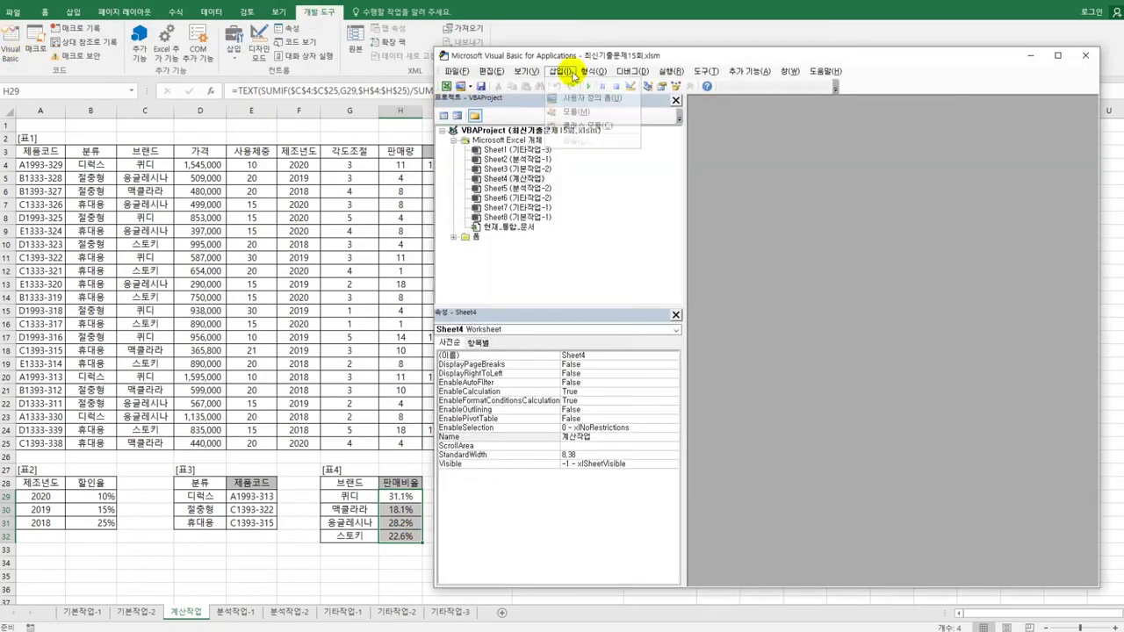
click(595, 116)
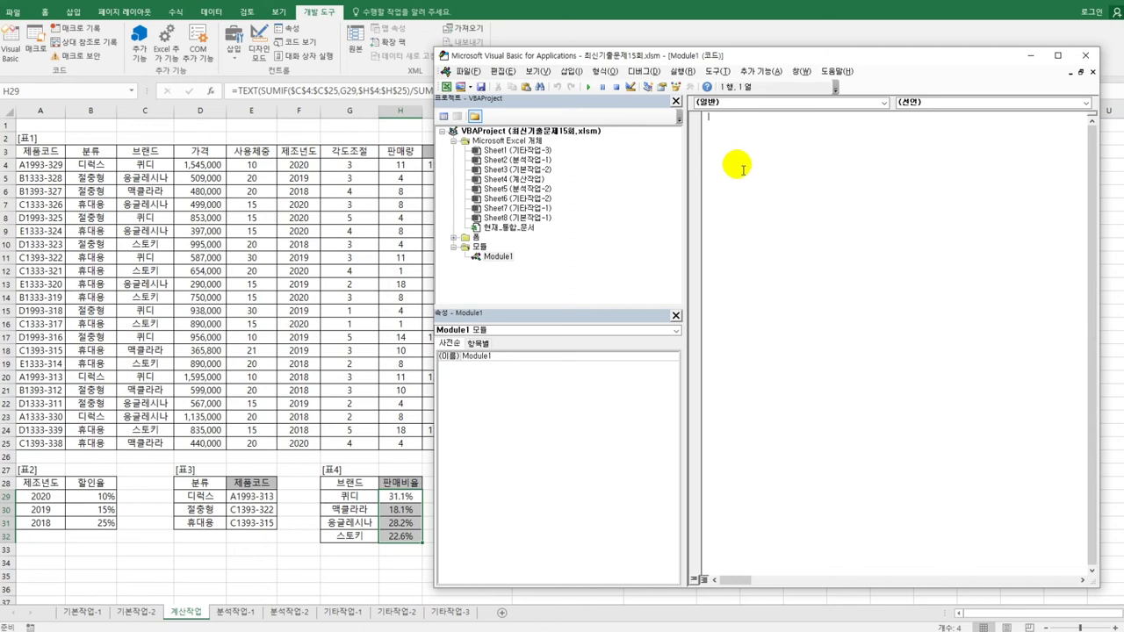
text(publ)
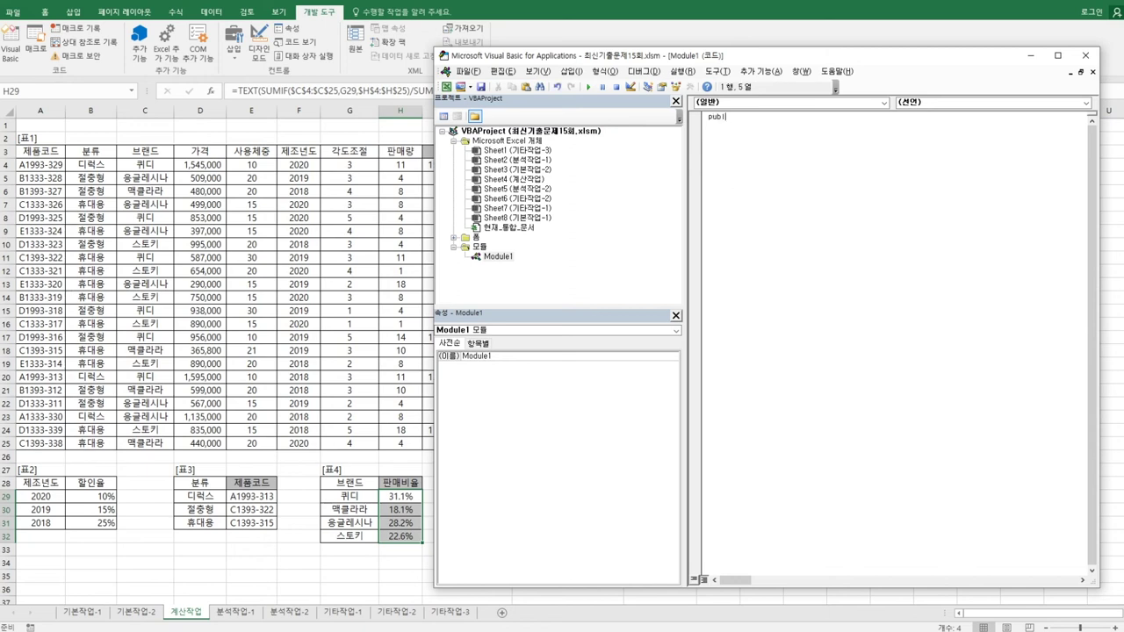
text(ic function fn추천(가격, 제조년도))
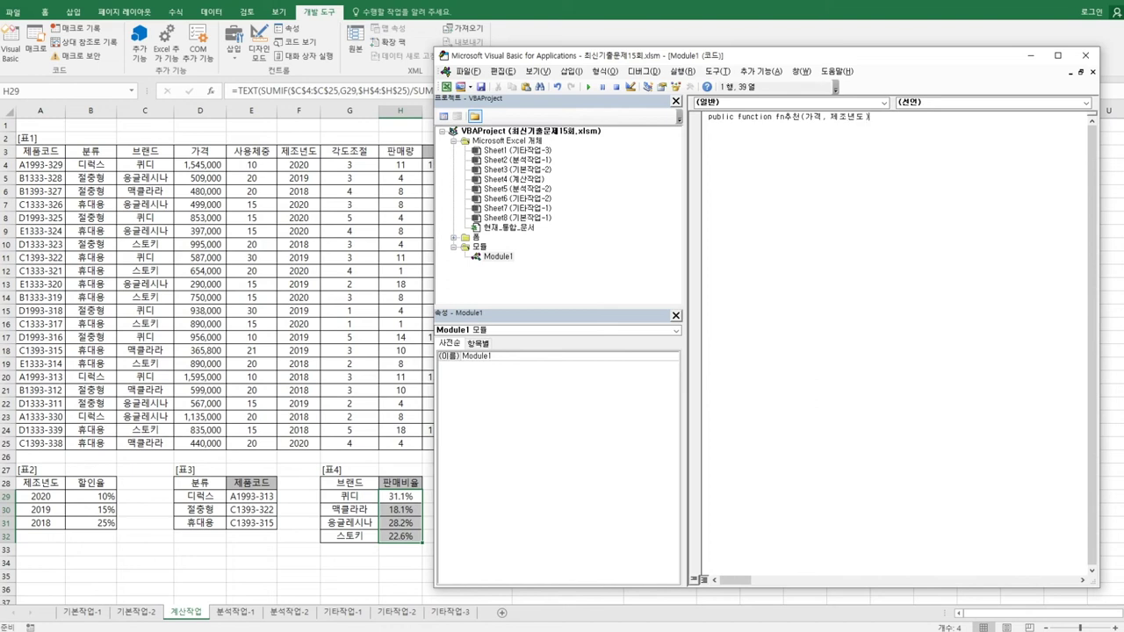
Start the fn추천 body with an If condition testing 가격 < 1000000 And 제조년도 = 2020 Then
key(Return)
text(if 가격)
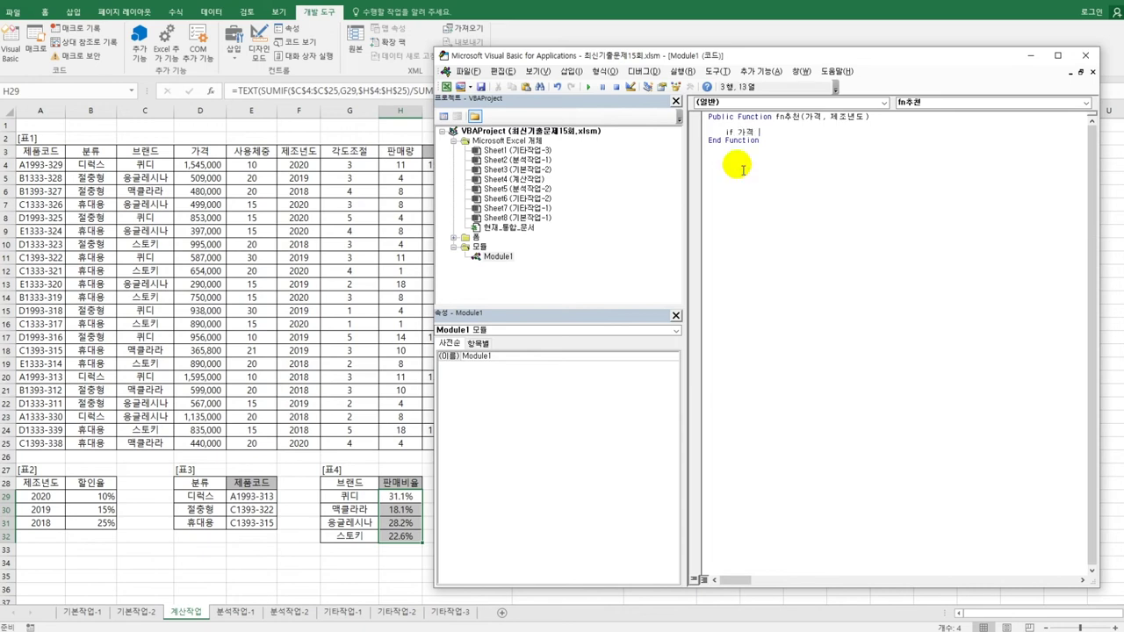
text( ㅓ1000)
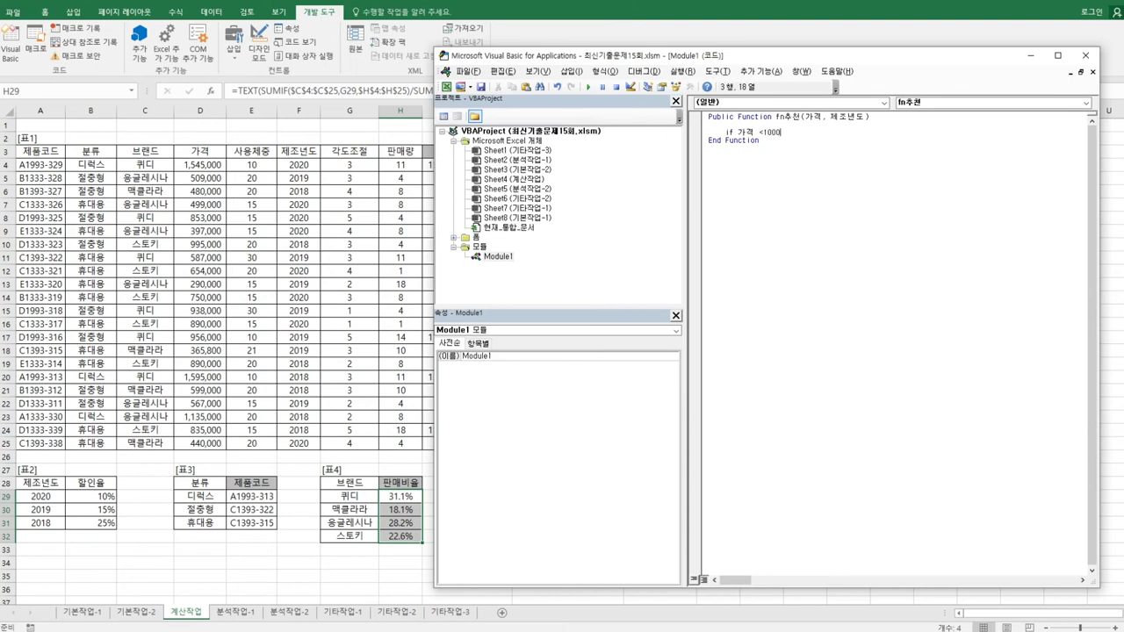
text(000)
text(ㅅ)
key(Hangul)
text(ㅈ)
text(제조년도 =202)
text(0 then)
Assign the symbol "◈" to fn추천 as the result of the first If condition
key(Return)
key(Tab)
text(fn추)
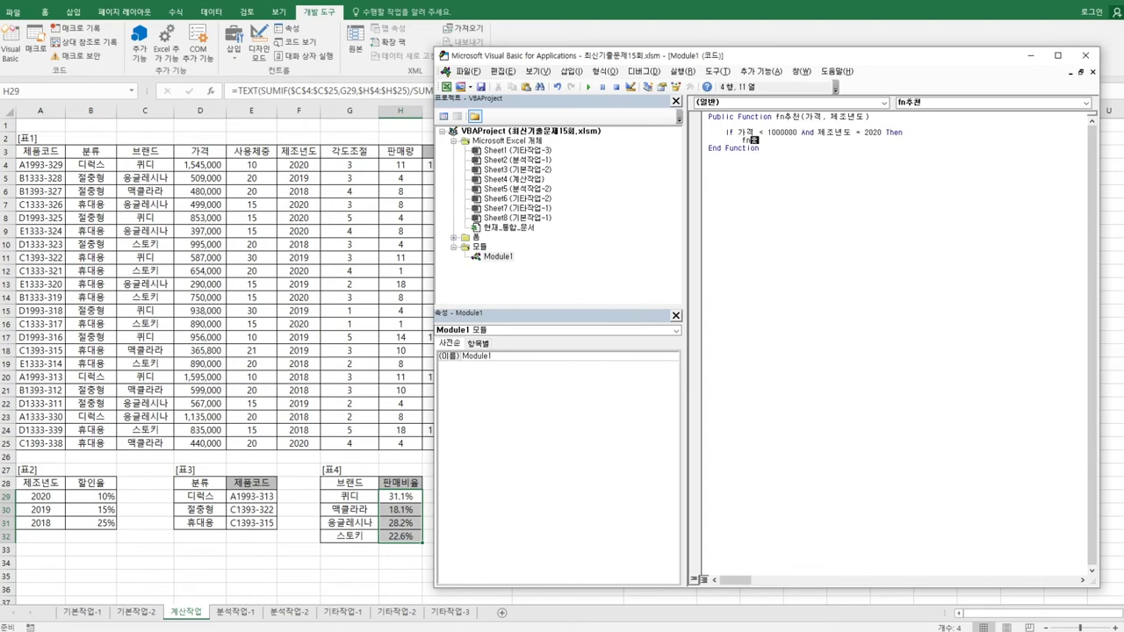
text(천 =)
key(BackSpace)
key(Hangul)
text(ㅁ)
key(Hangul_Hanja)
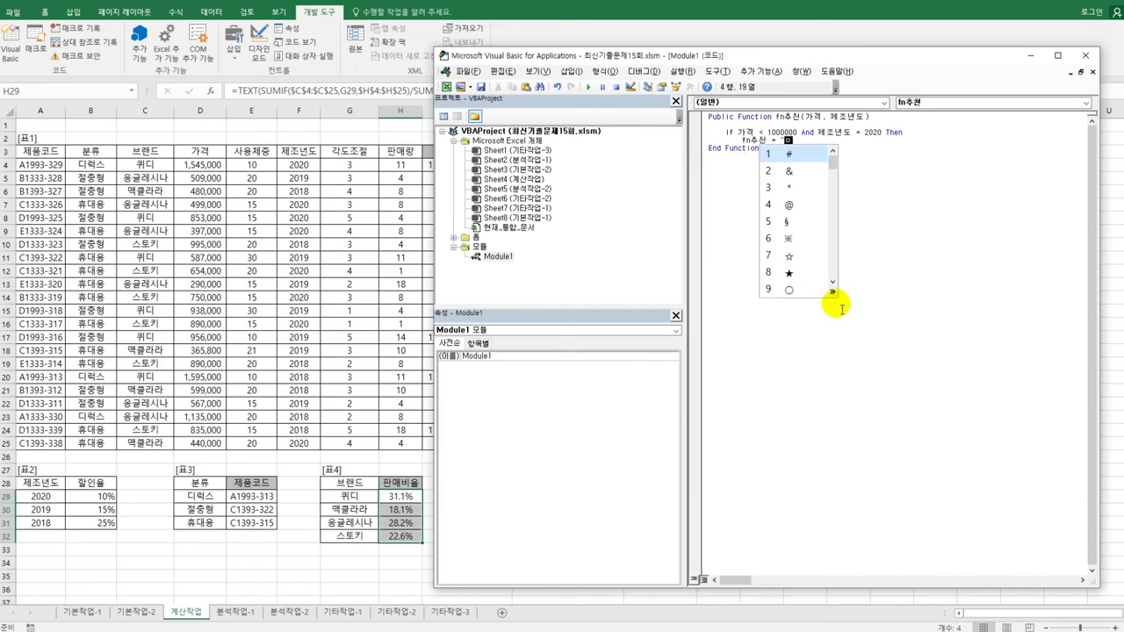
click(831, 292)
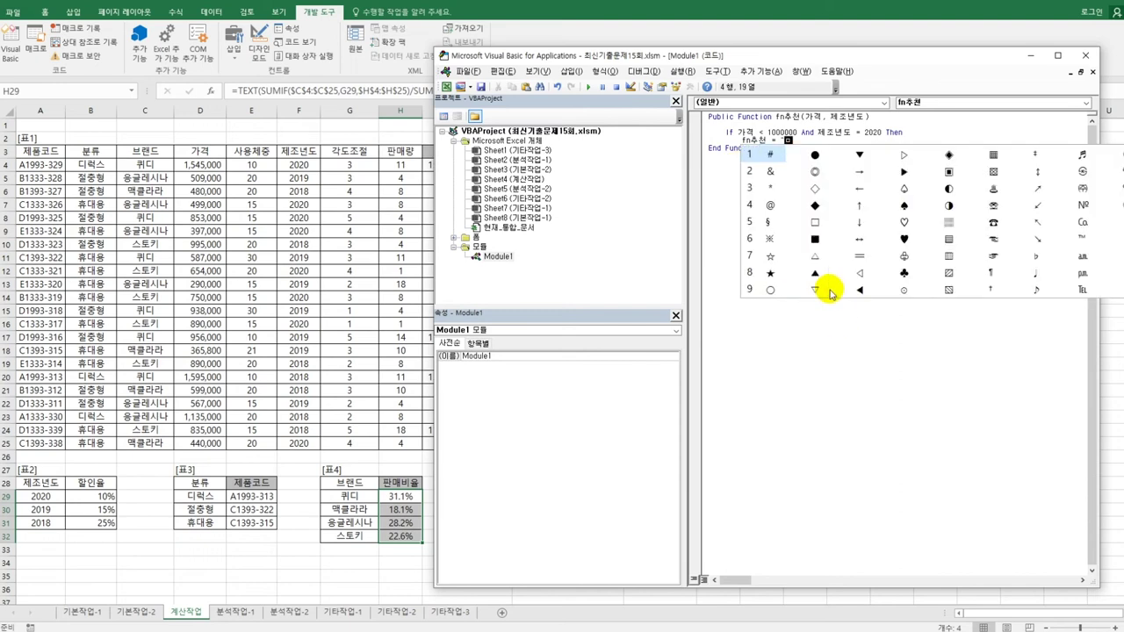
click(949, 156)
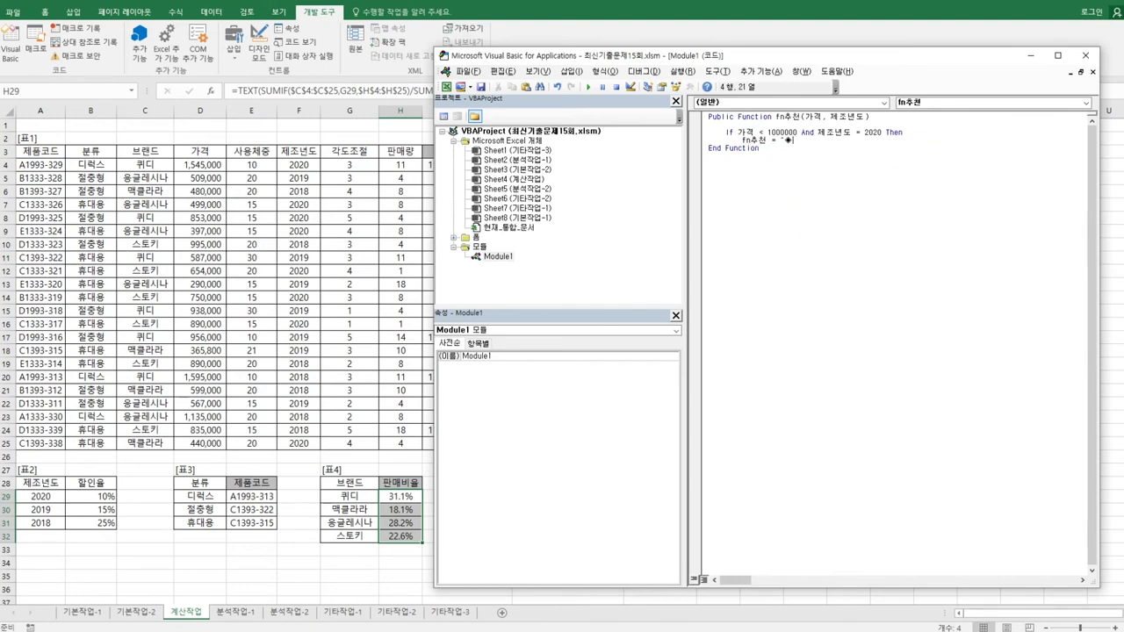
text(")
key(Return)
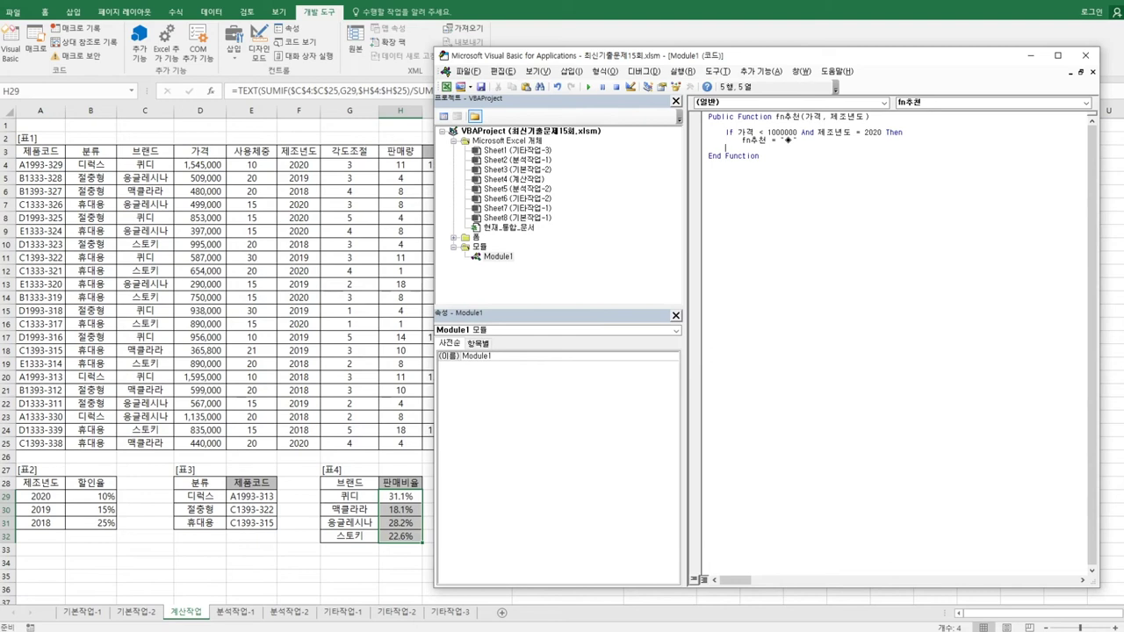
Add an ElseIf branch that reuses a copy of the first branch's condition and fn추천 assignment
text(c)
text(el)
text(seif)
click(787, 292)
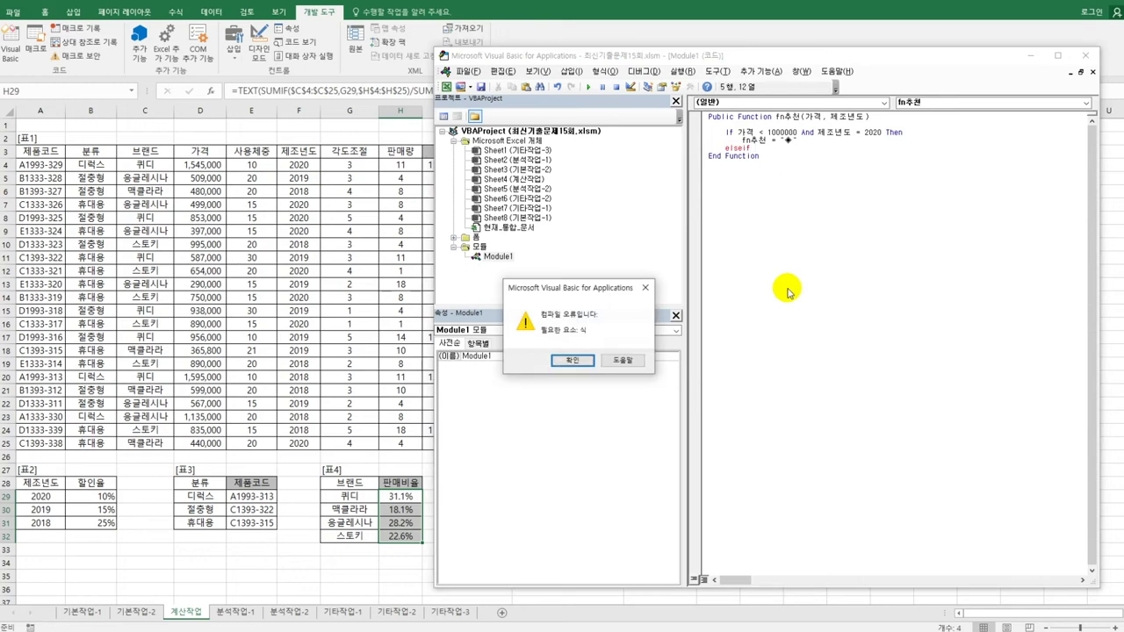
key(Return)
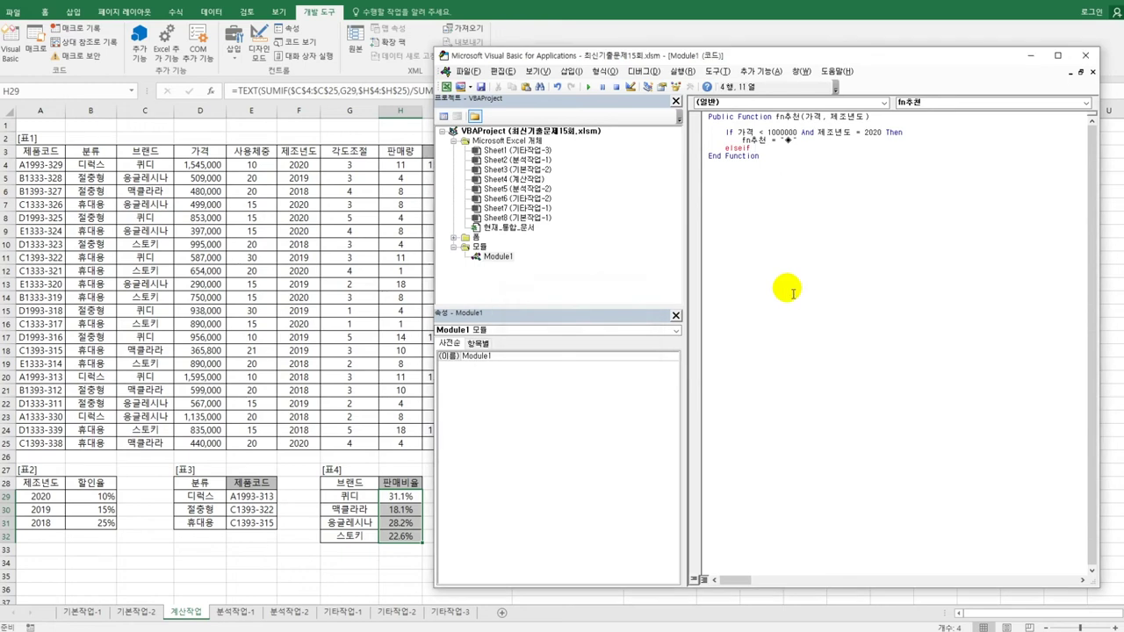
key(Up)
key(Left)
key(Left)
key(Left)
key(shift+End)
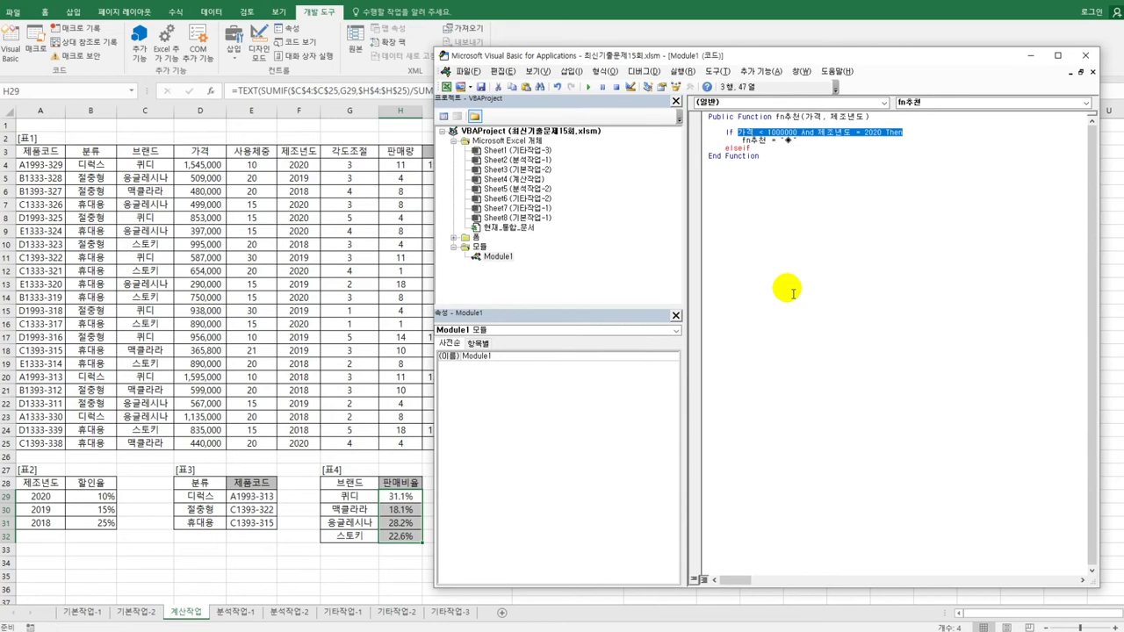
key(shift+Down)
key(ctrl+c)
key(Down)
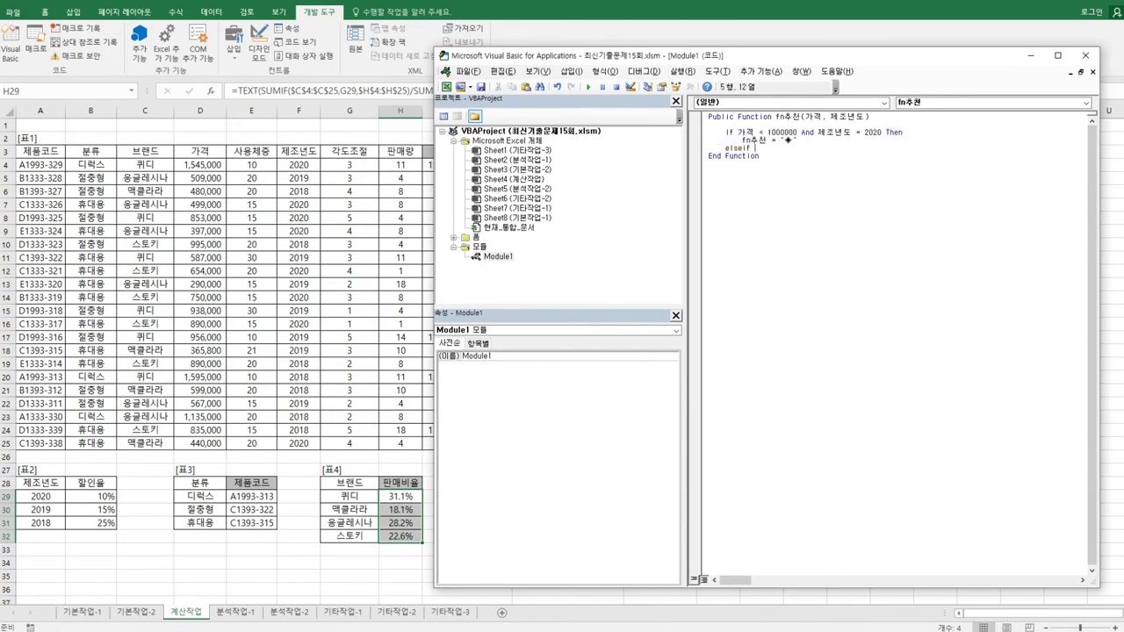
key(ctrl+v)
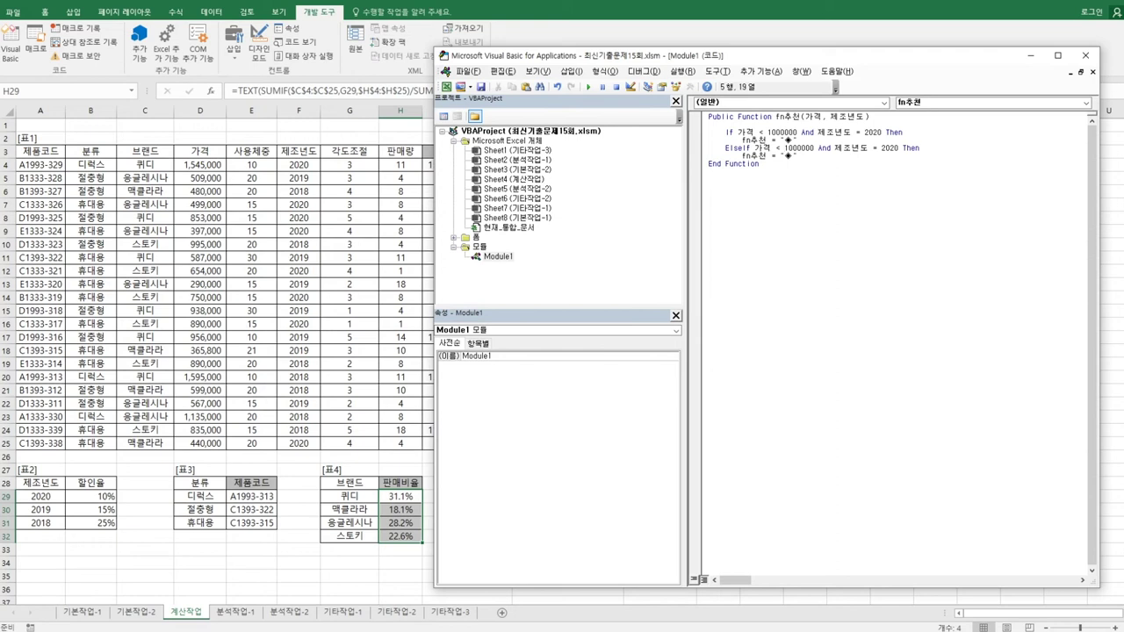
Change the ElseIf condition to 가격 < 800000 And 제조년도 = 2019
key(shift+Right)
text(8)
key(Delete)
click(815, 148)
click(885, 148)
key(shift+Right)
key(shift+Right)
text(19)
Replace the symbol returned in the ElseIf branch with "◇"
click(796, 155)
key(Left)
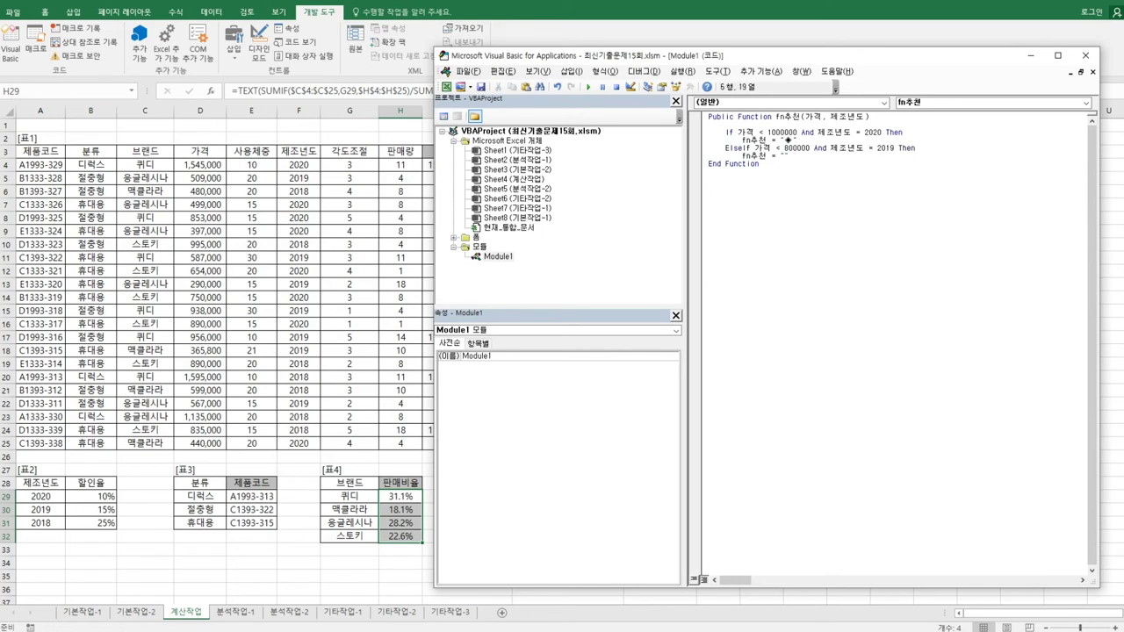
text(ㅁ)
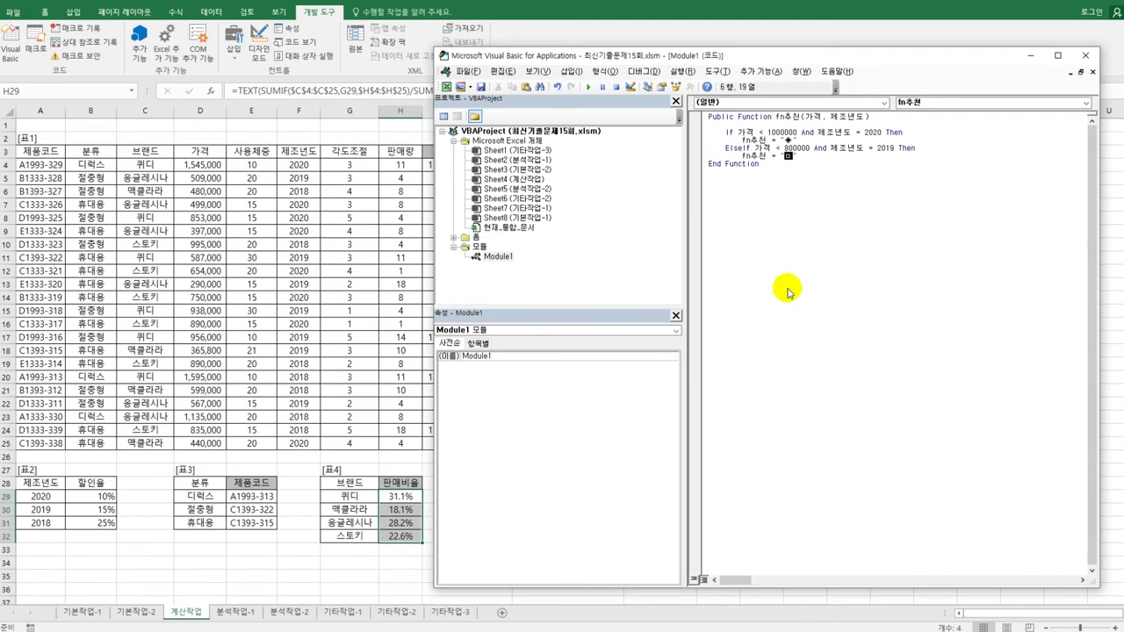
key(Hangul_Hanja)
click(831, 309)
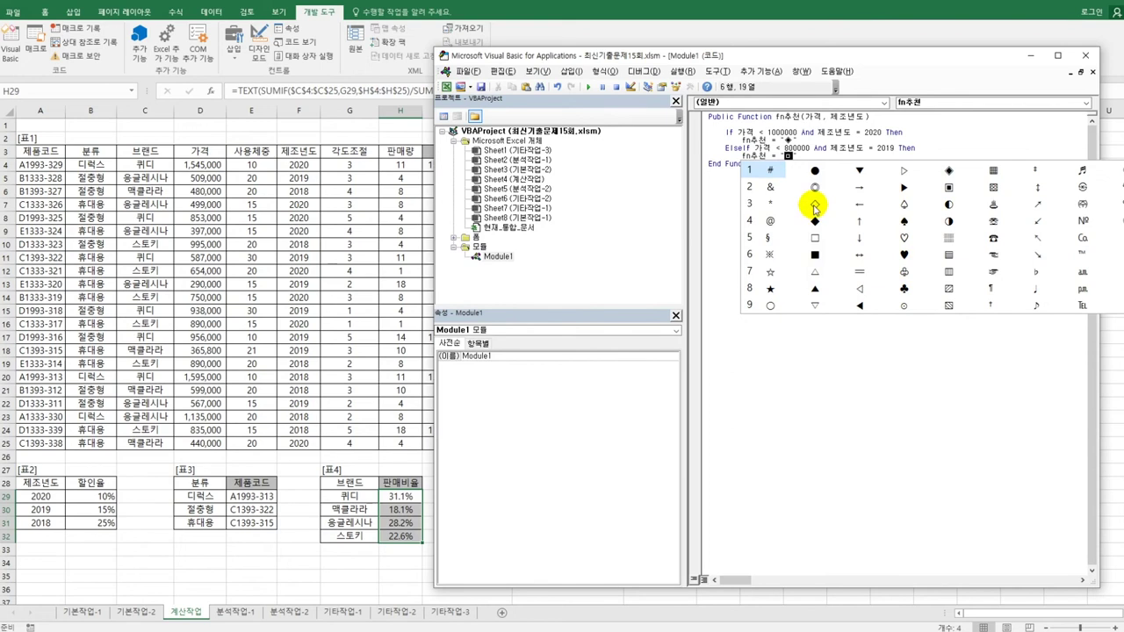
click(814, 205)
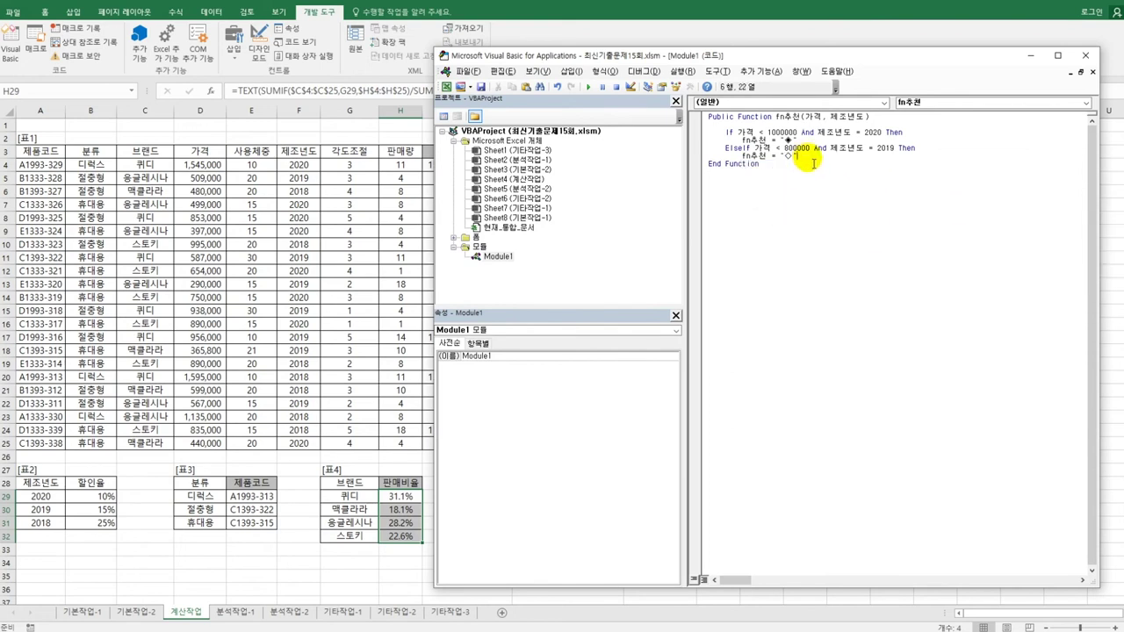
Add an Else branch that sets fn추천 to an empty string, and close the block with End If
key(Return)
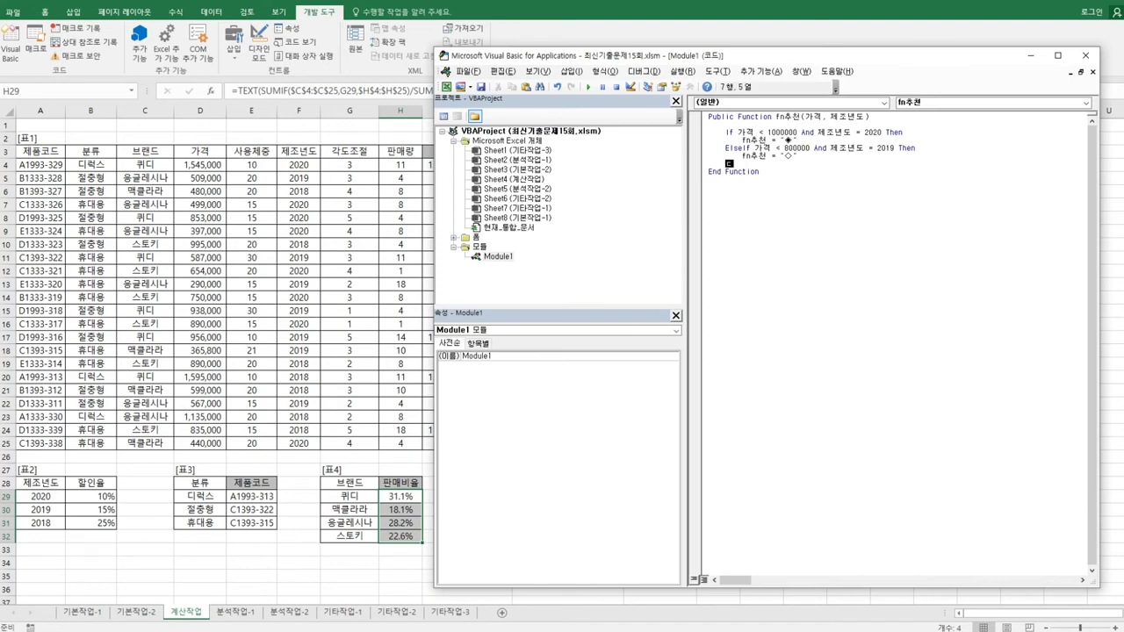
text(else)
key(Return)
key(Tab)
text(f)
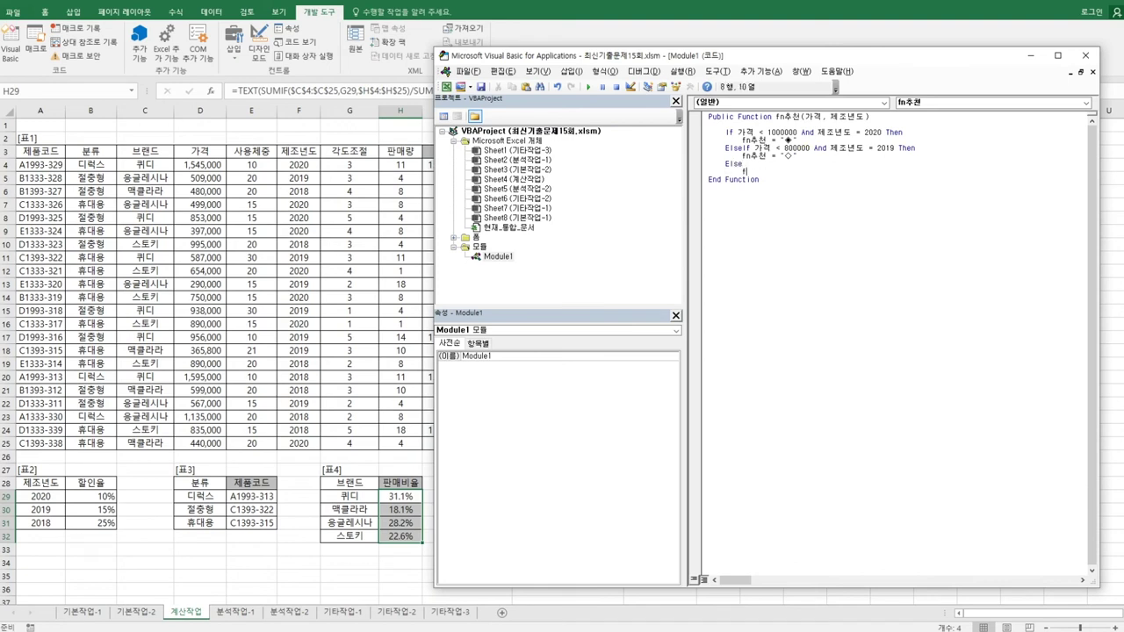
text(n추천 = ")
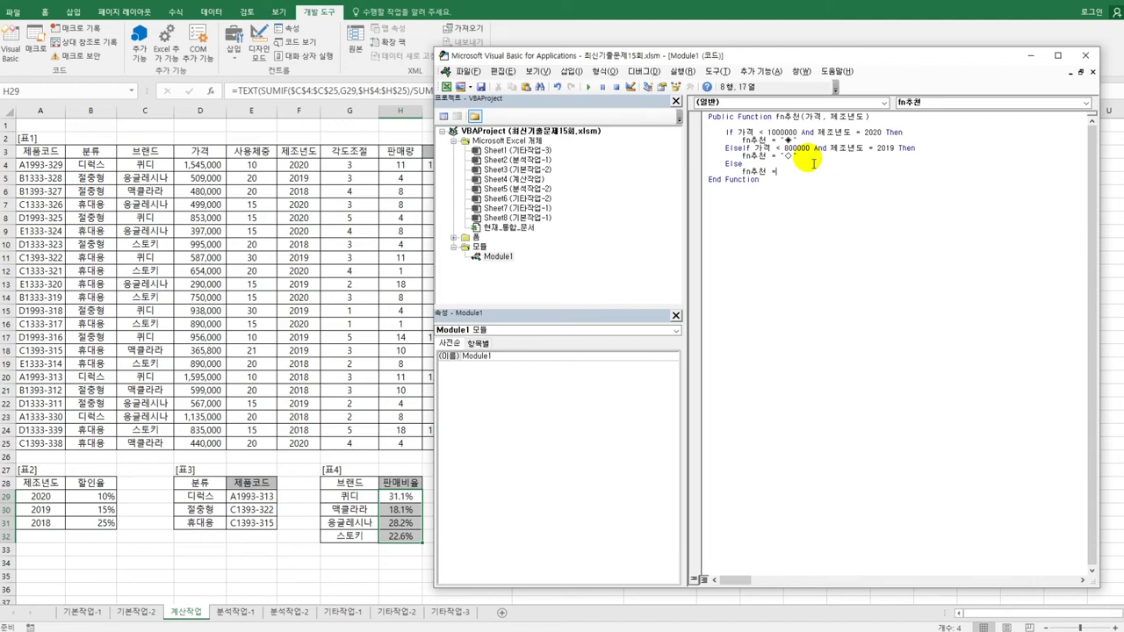
text(")
key(Return)
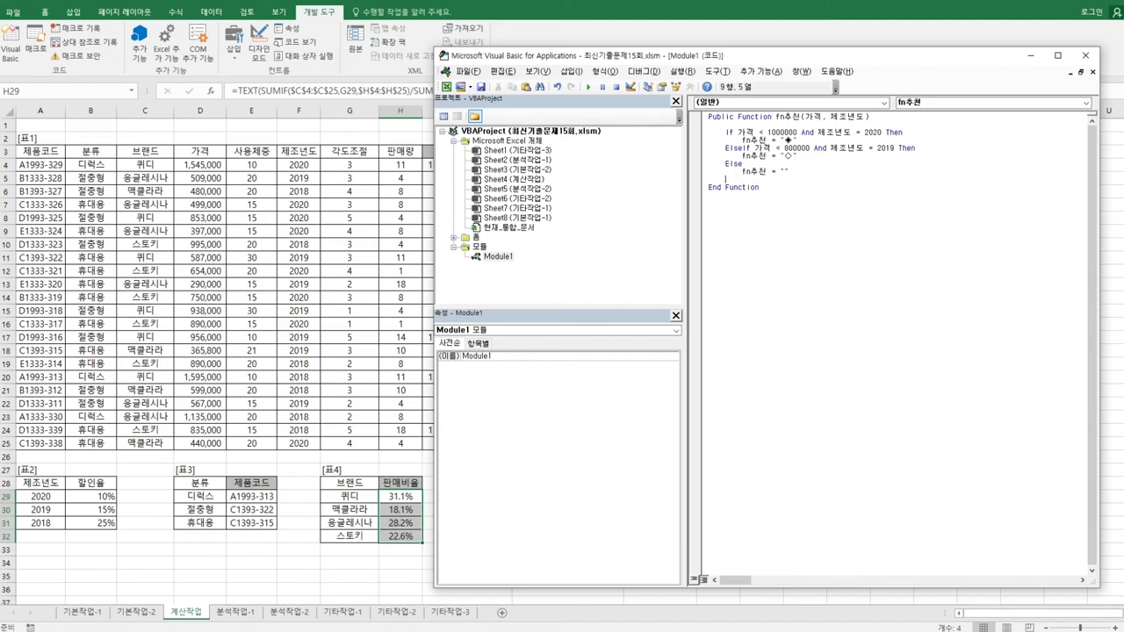
text(end if)
key(Return)
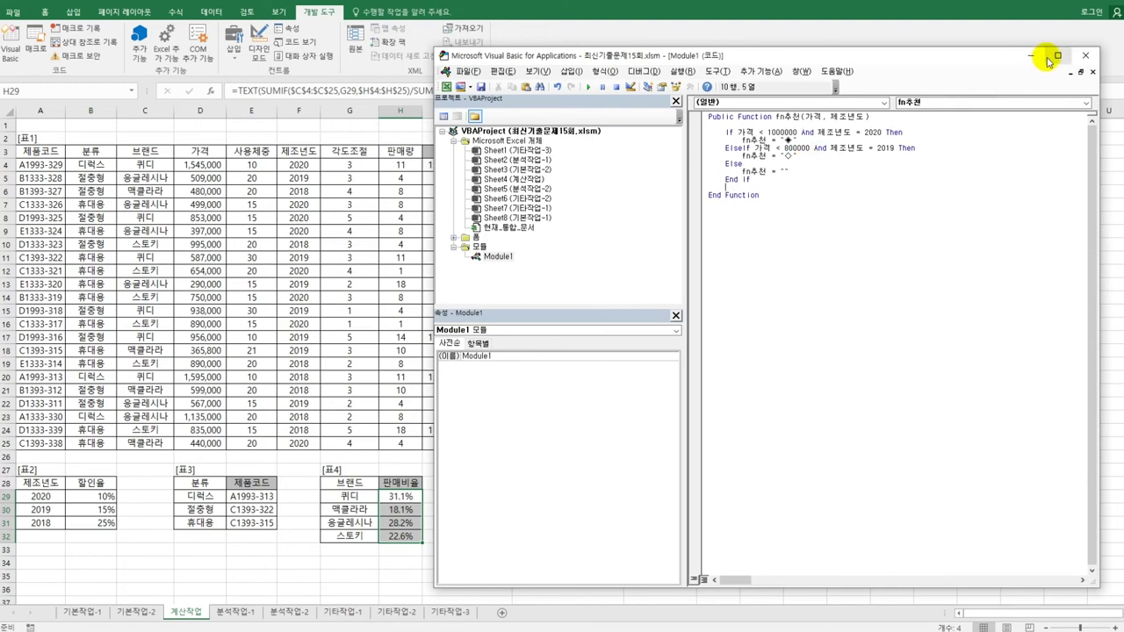
Close the Visual Basic editor and insert the user-defined function fn추천 into cell J4
click(1082, 56)
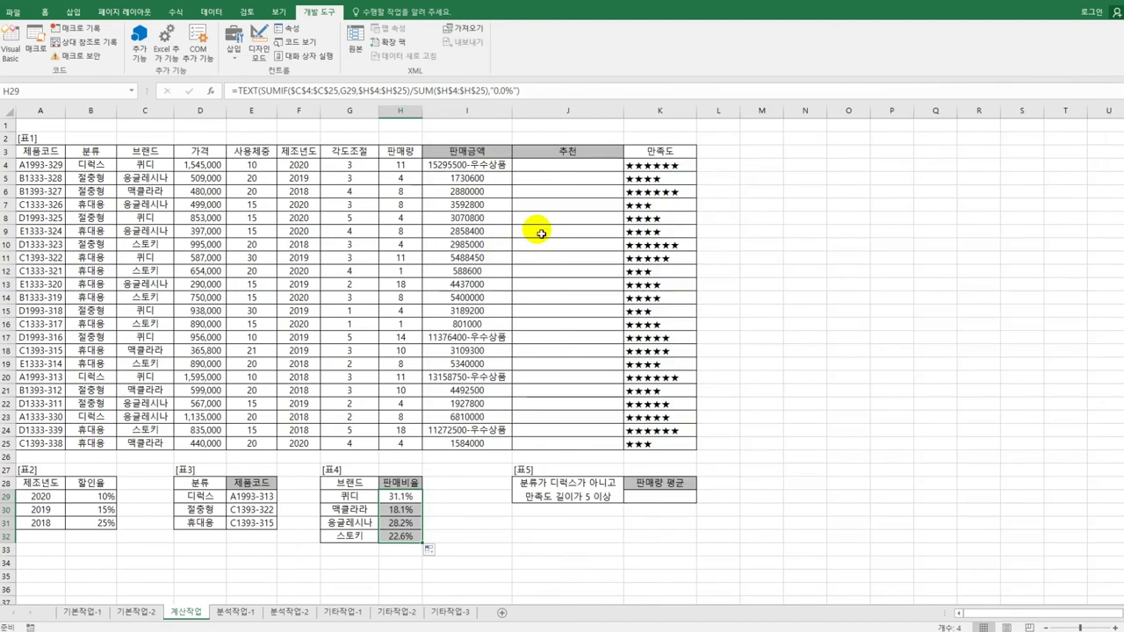
click(550, 169)
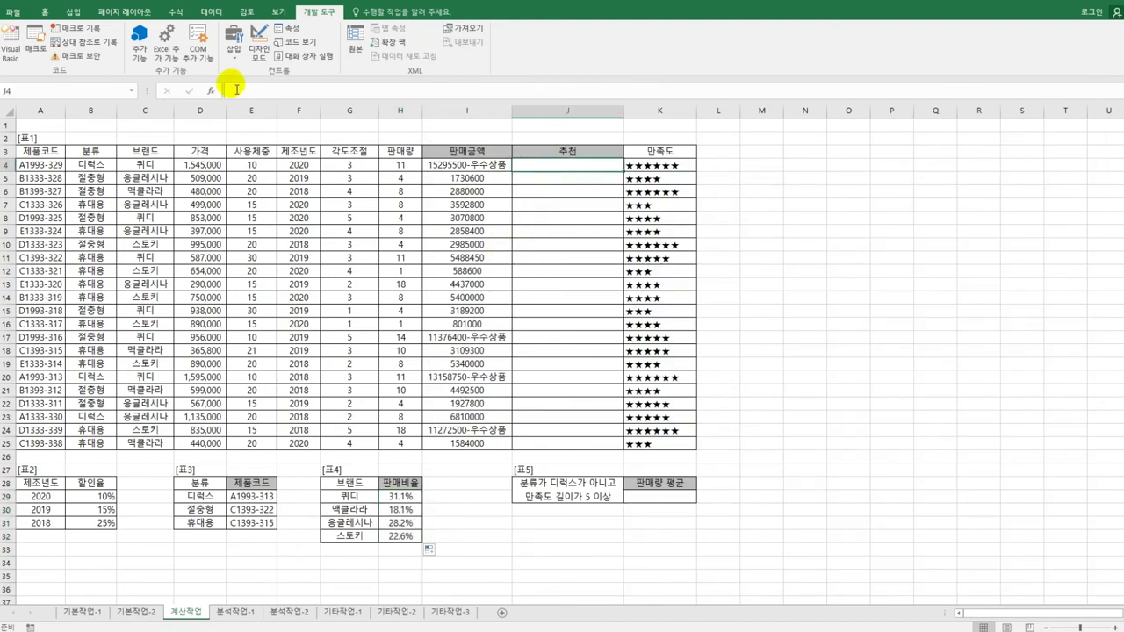
click(211, 90)
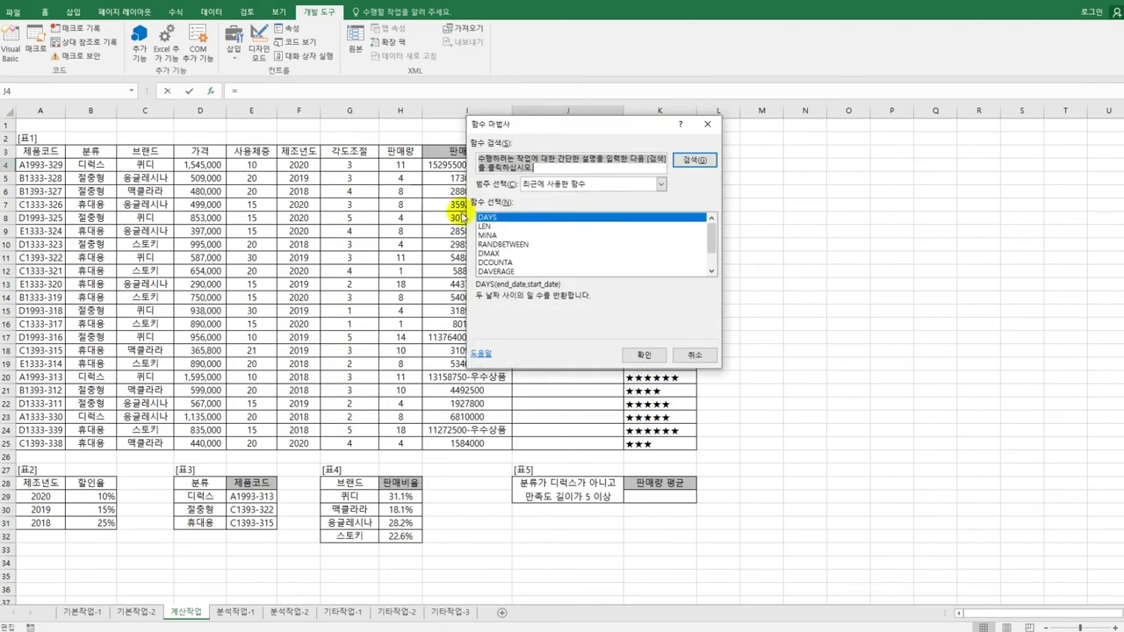
click(546, 186)
click(552, 290)
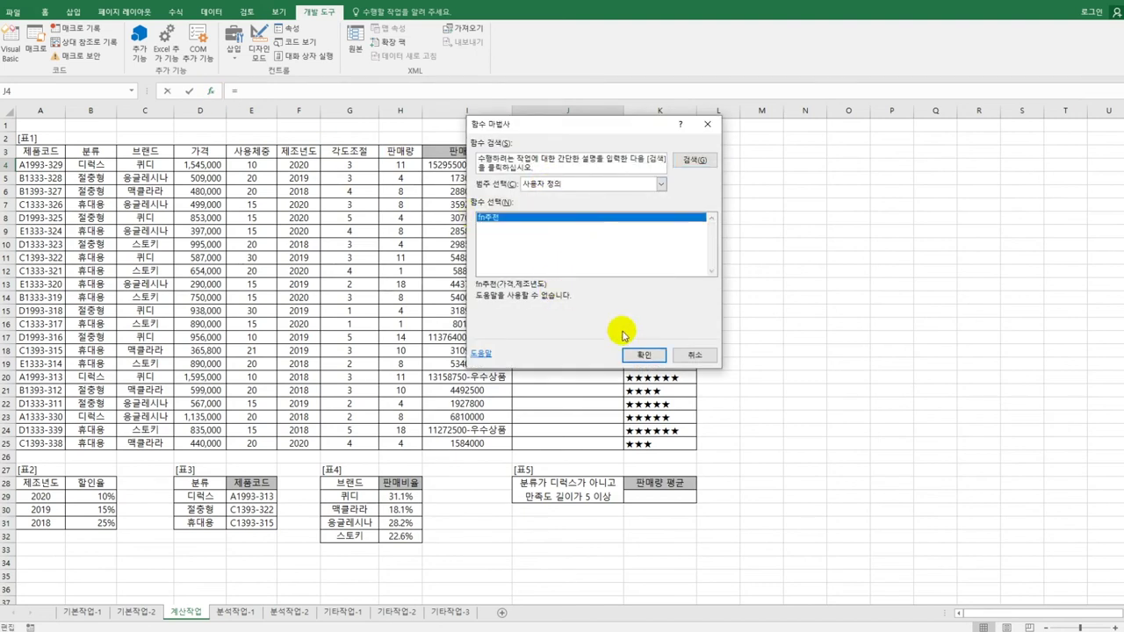
click(644, 355)
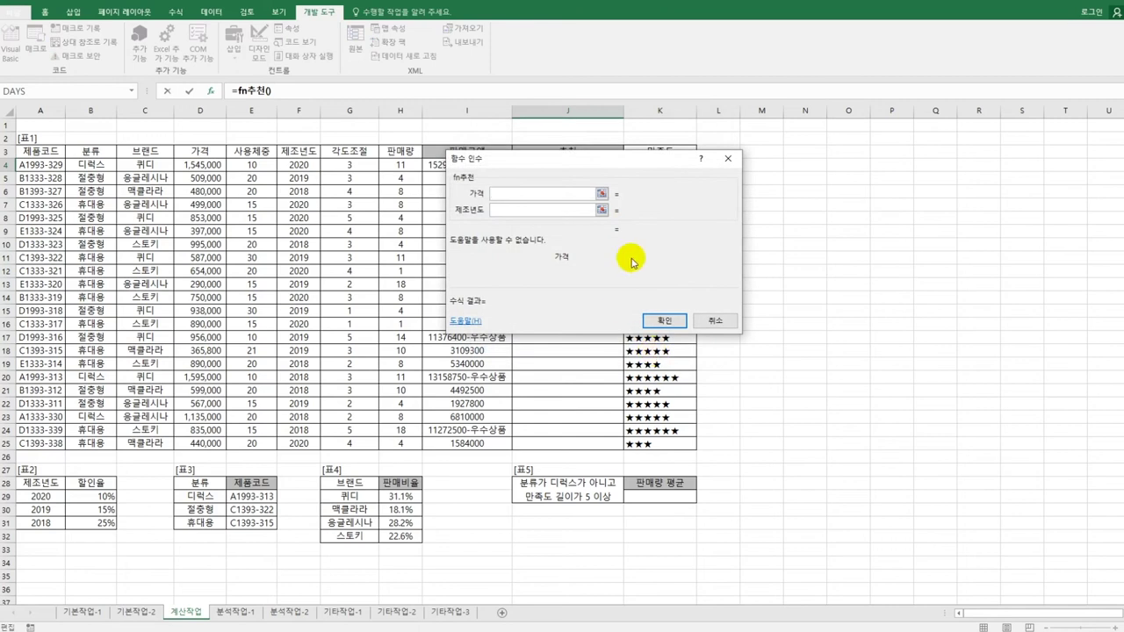
Give fn추천 the arguments D4 for 가격 and F4 for 제조년도, and fill the formula down to J25
click(185, 170)
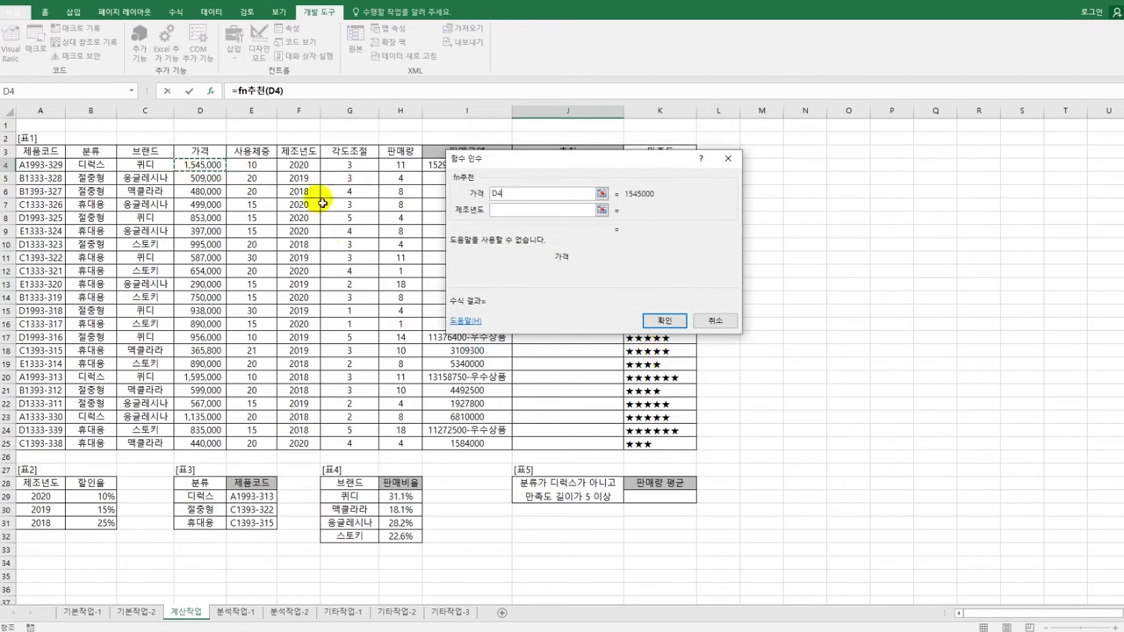
click(300, 164)
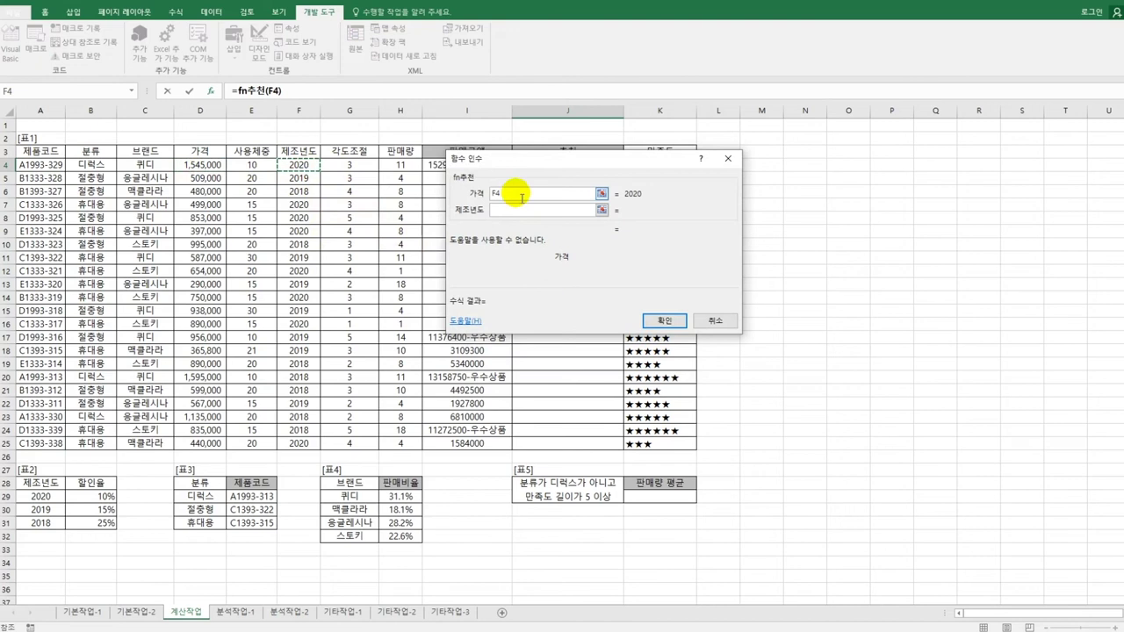
click(220, 167)
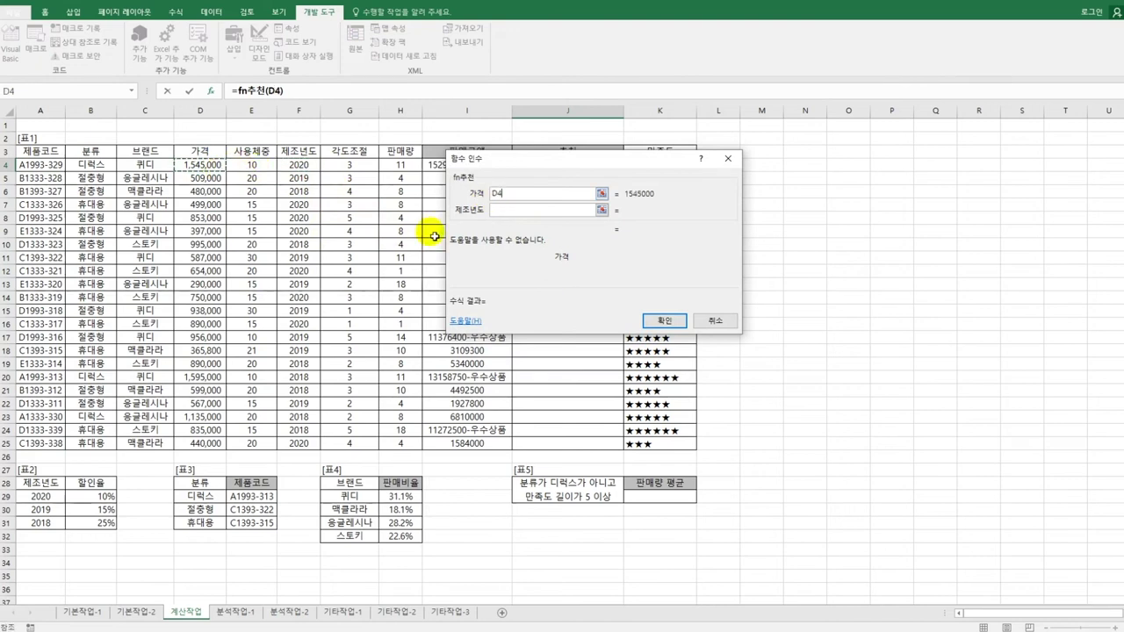
click(497, 209)
click(300, 164)
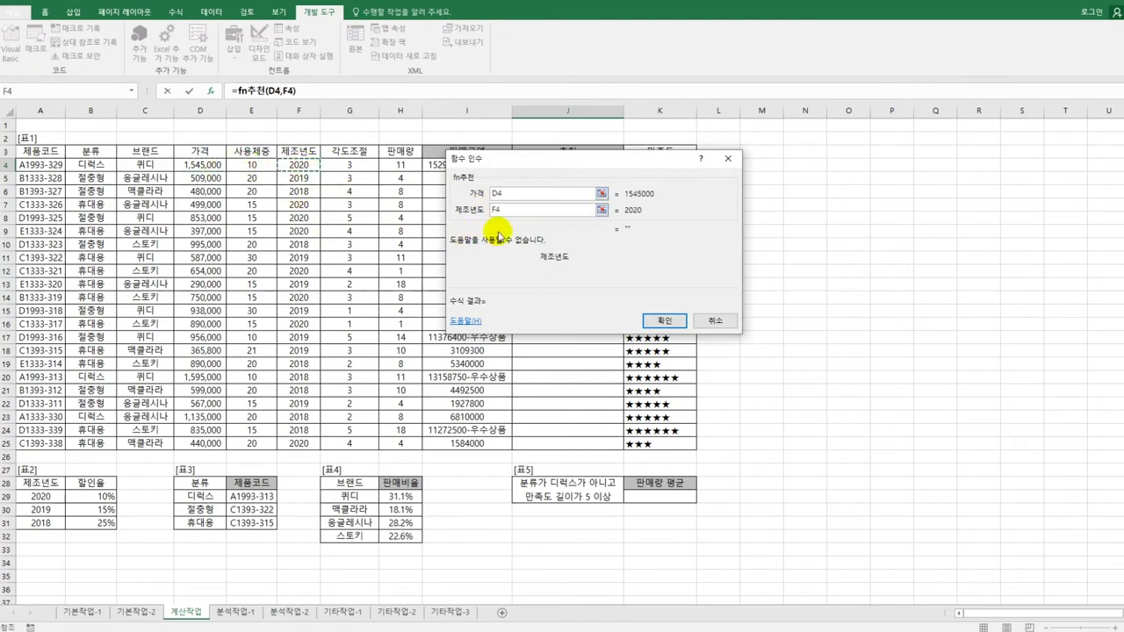
click(665, 320)
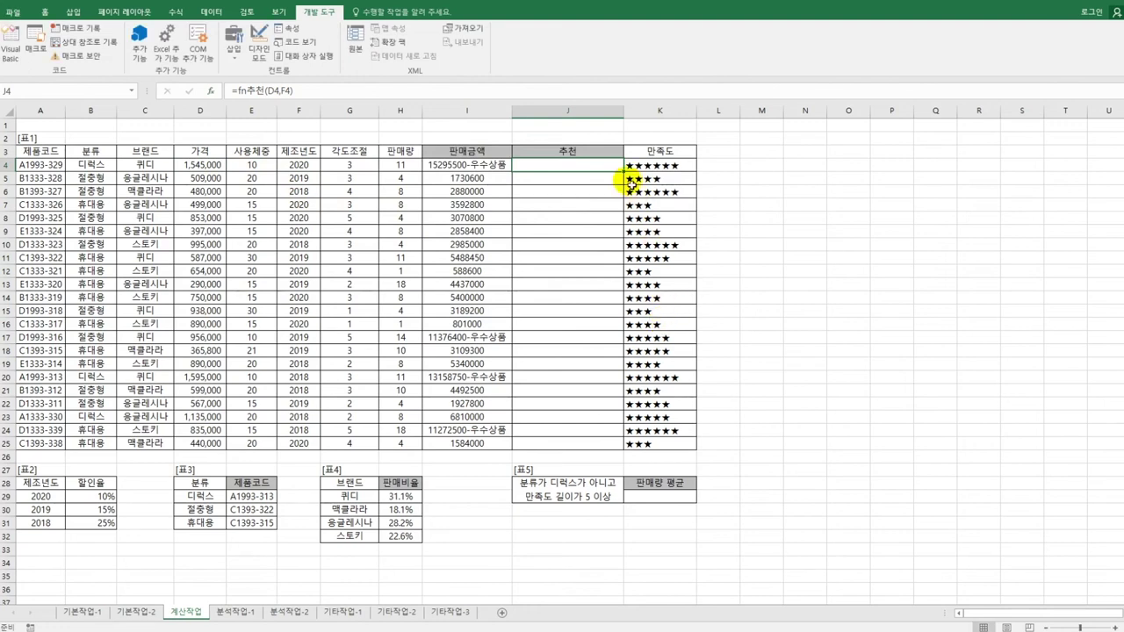
drag(623, 172, 619, 455)
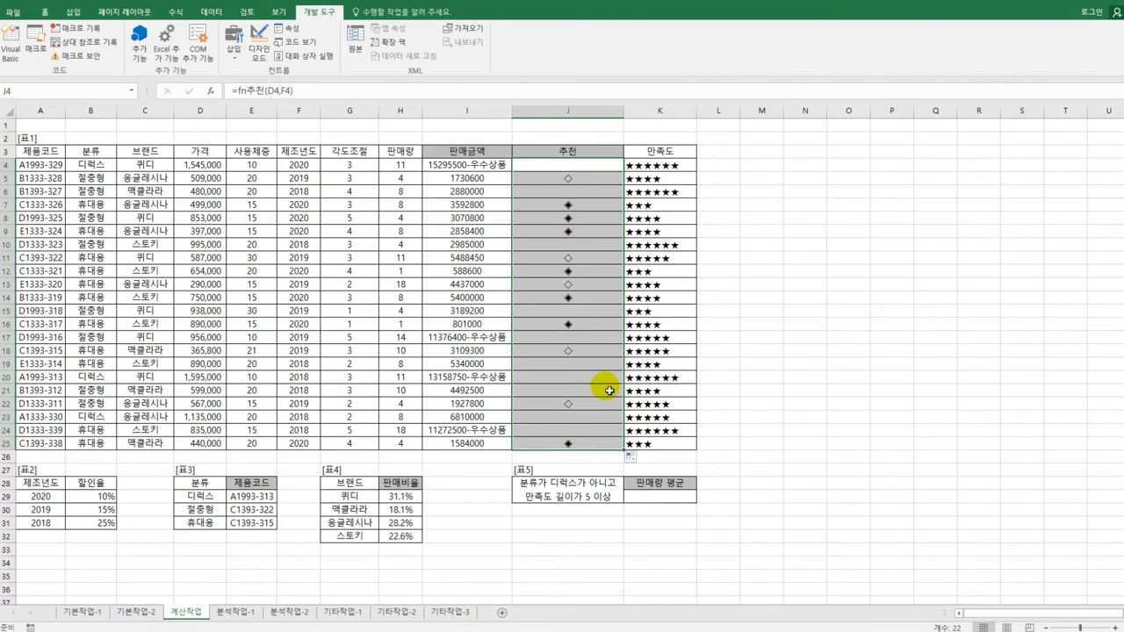
Begin a formula in cell K29 of 표5 with an IF function nested inside AVERAGE
click(650, 501)
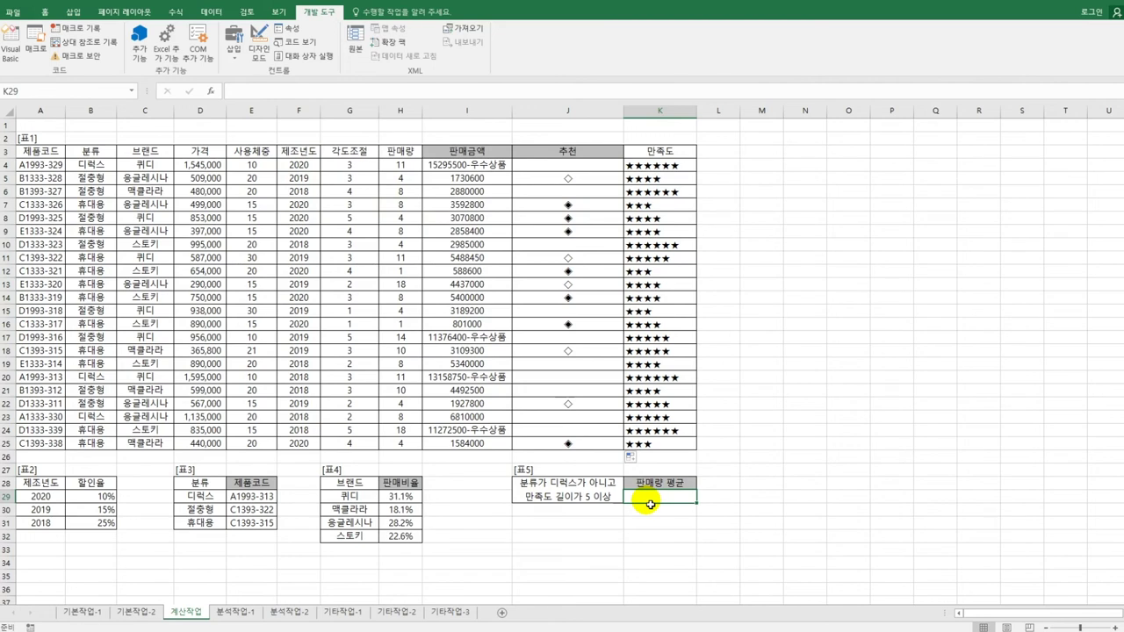
text(=a)
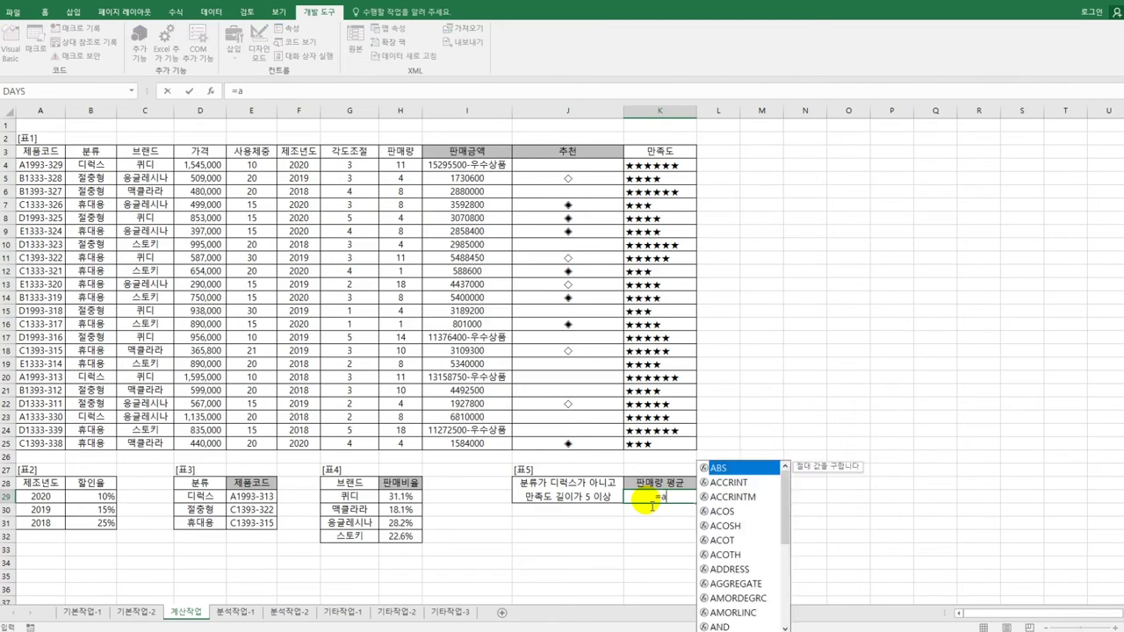
text(v)
key(Down)
key(Tab)
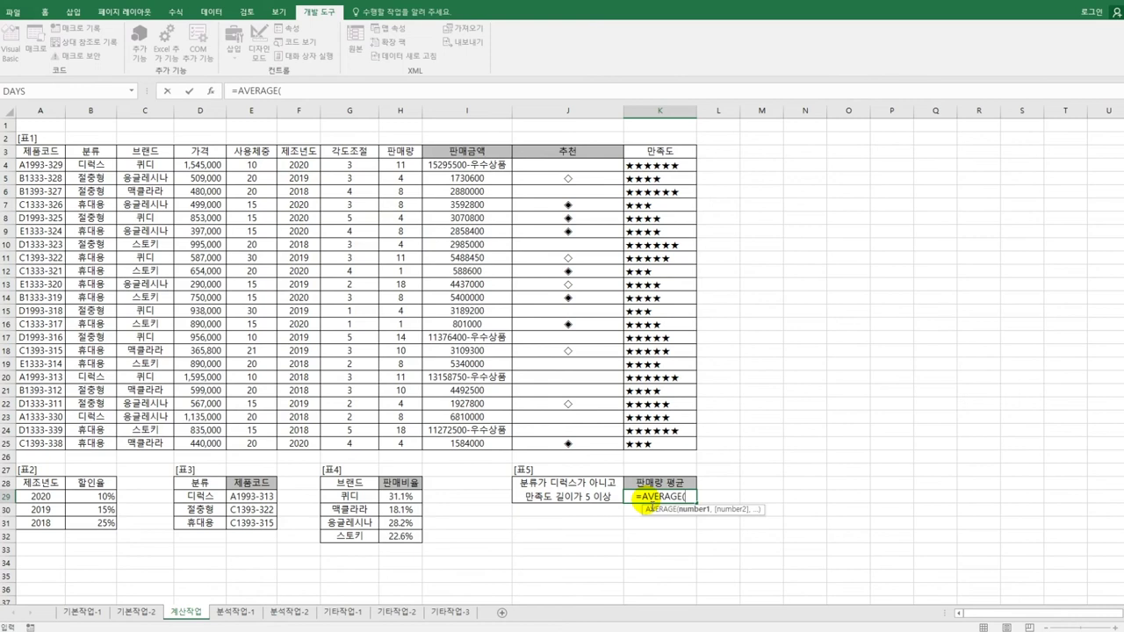
text(if()
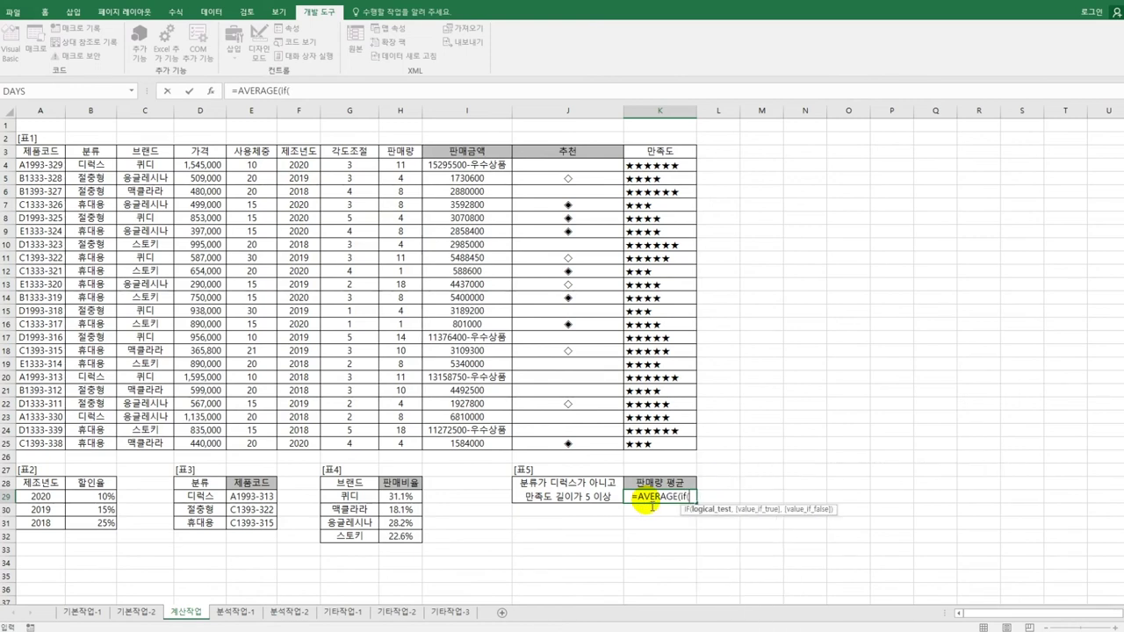
Enter the IF's first condition in parentheses, requiring the 분류 range B4:B25 to differ from "디럭스"
text(()
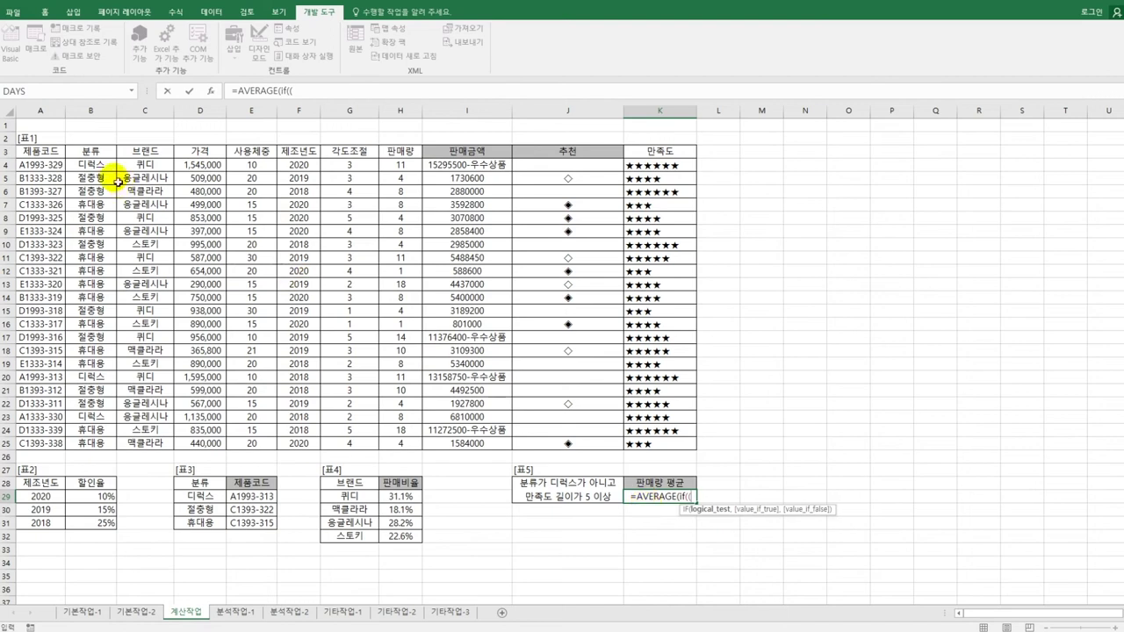
drag(91, 165, 99, 447)
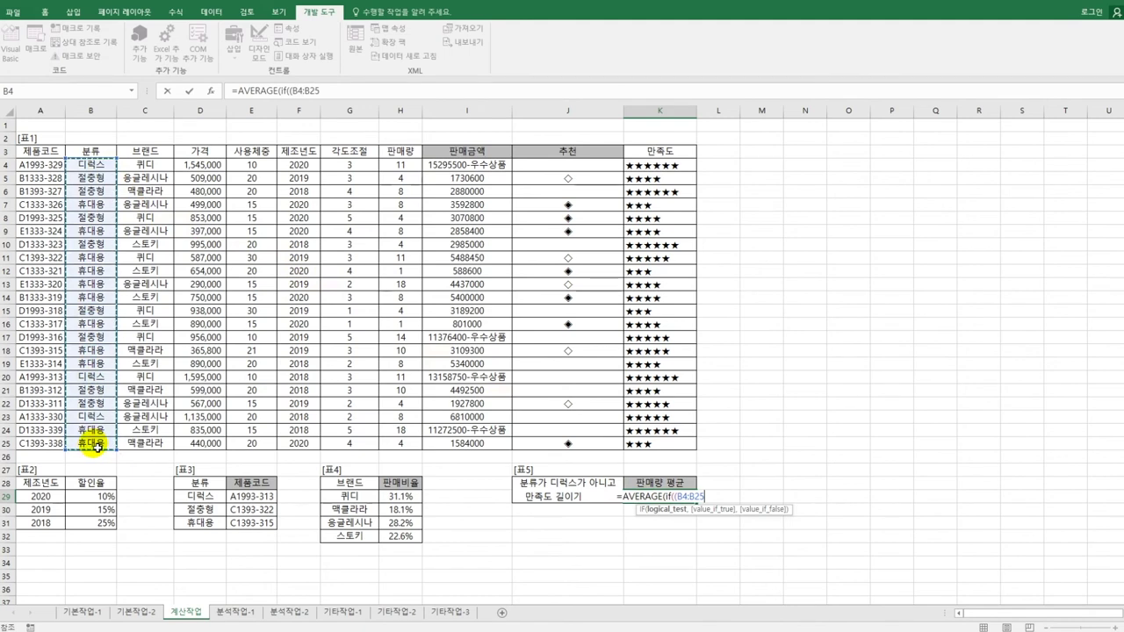
text(<>"ㄷ)
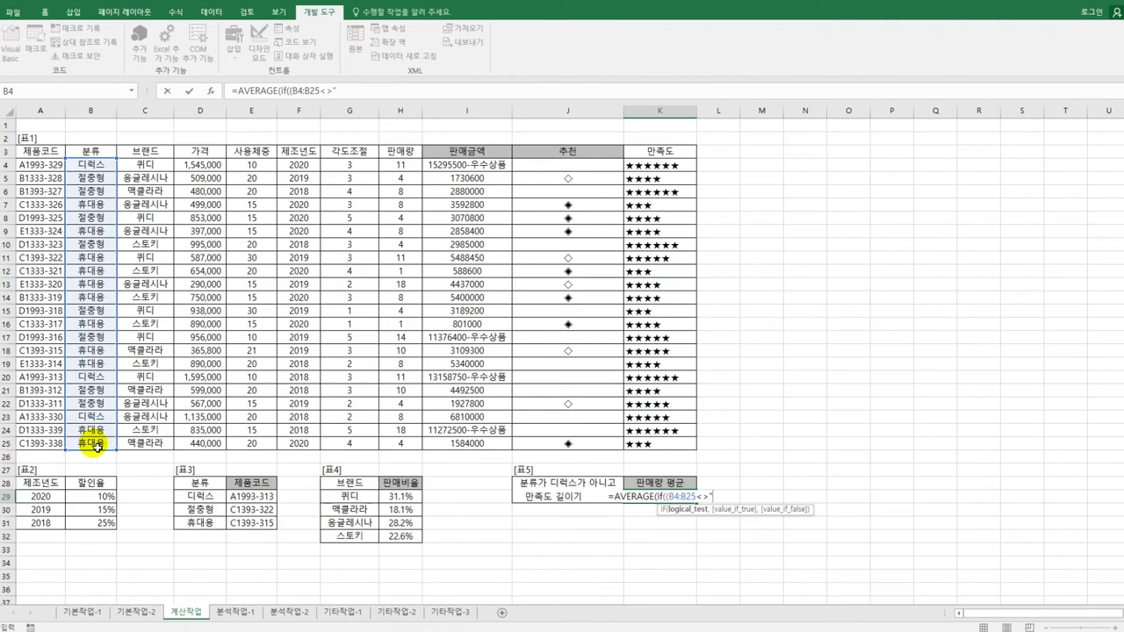
text(디럭스")
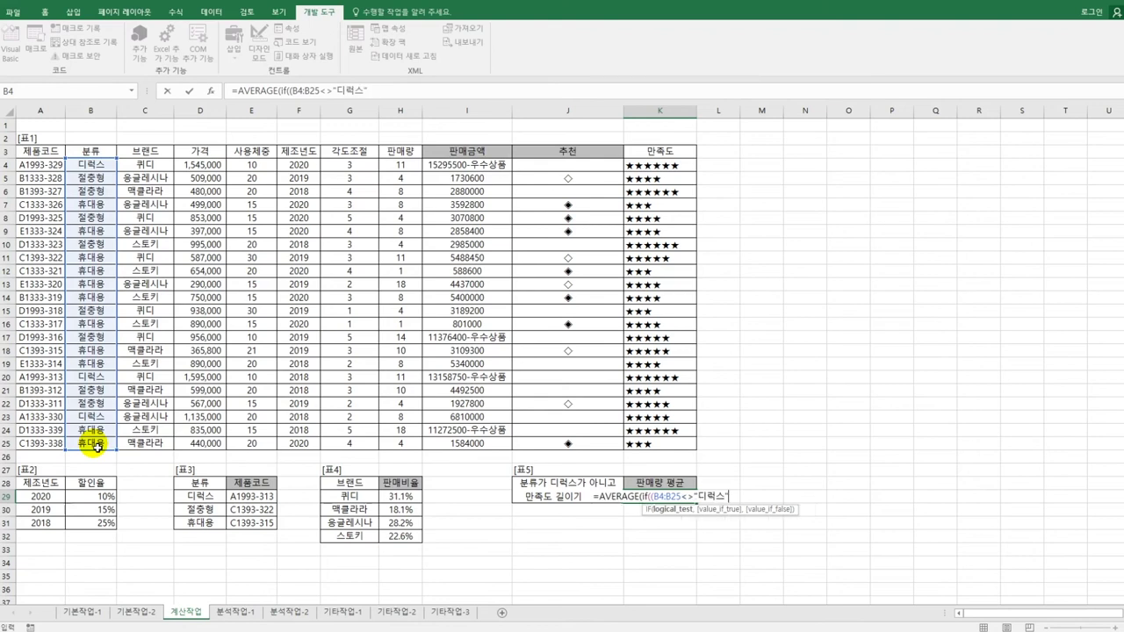
text())
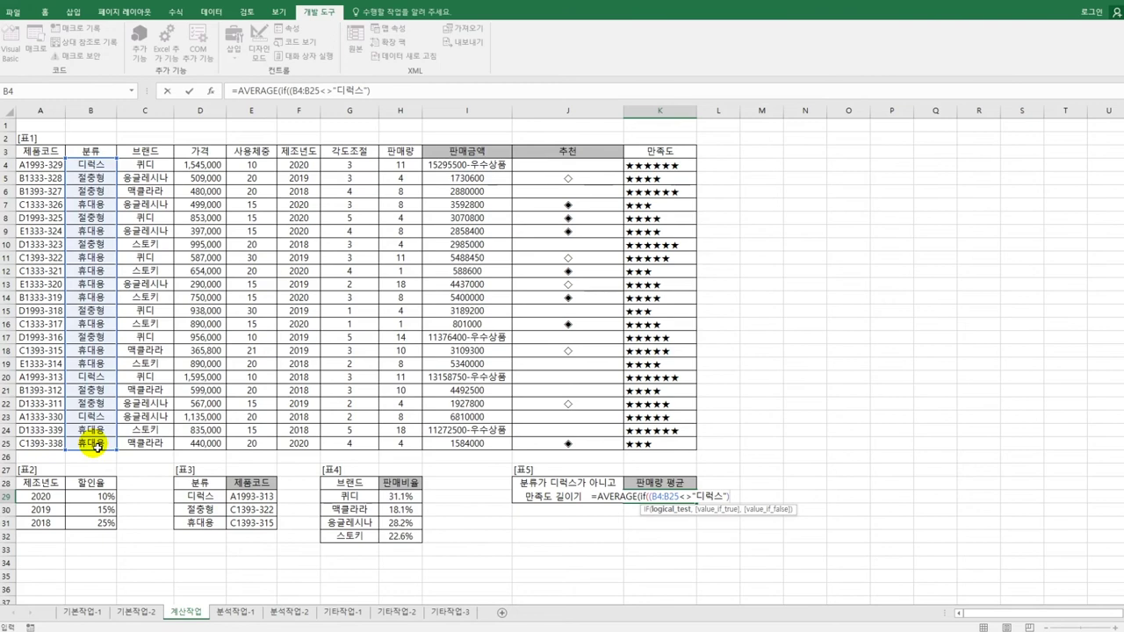
Multiply by a second parenthesized condition requiring the LEN of the 만족도 range K4:K25 to be >=5
text(*)
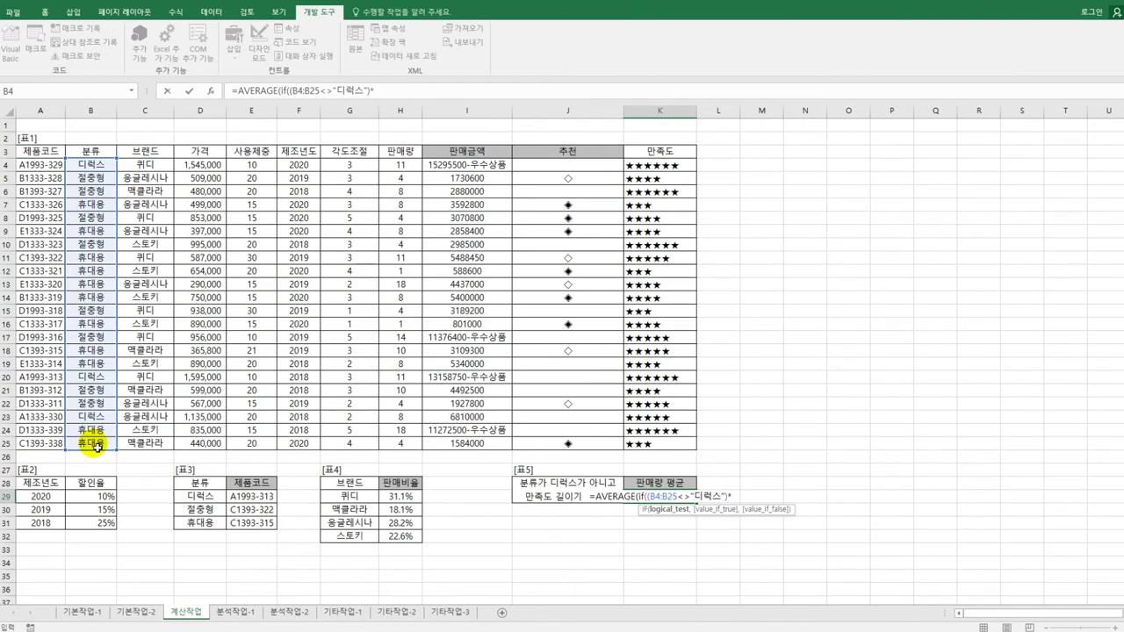
text(l)
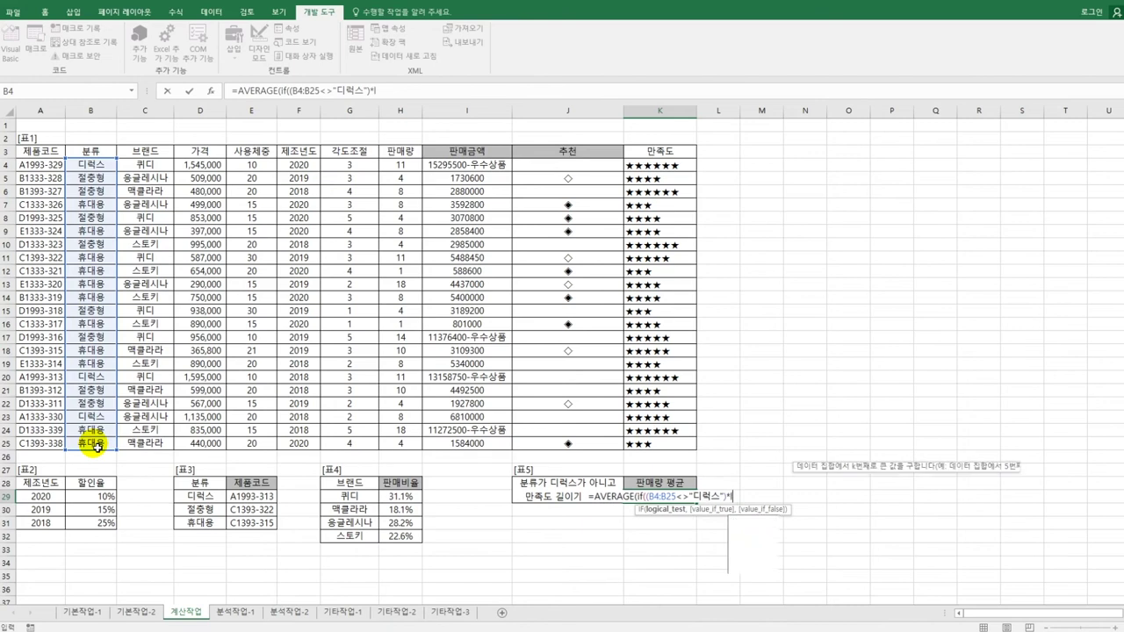
text(en)
key(Tab)
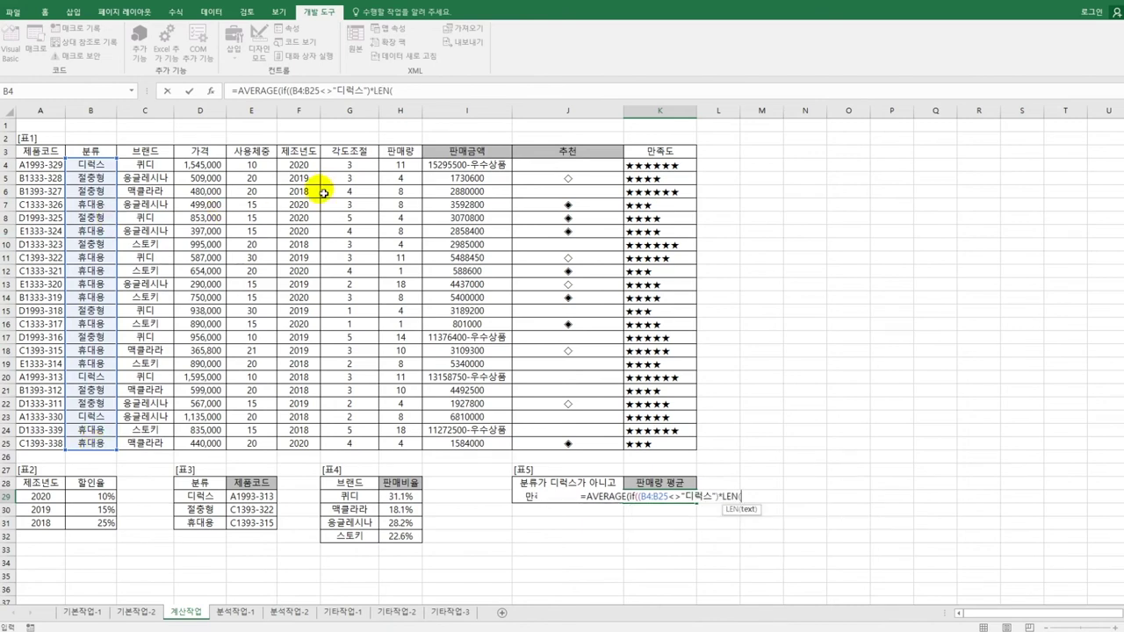
drag(637, 165, 660, 450)
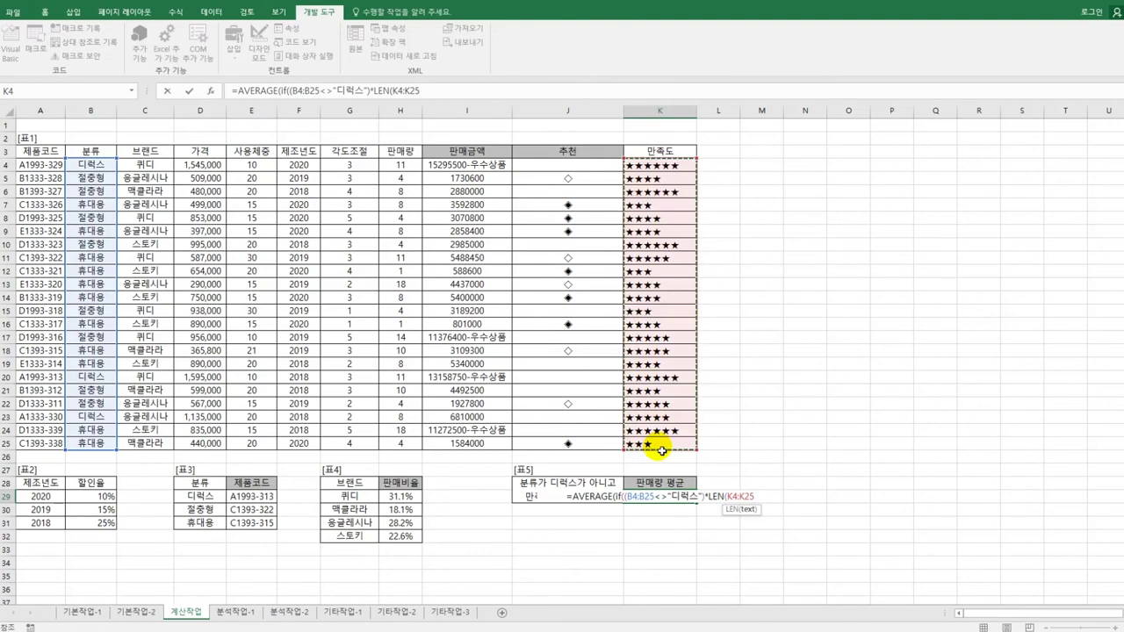
text())
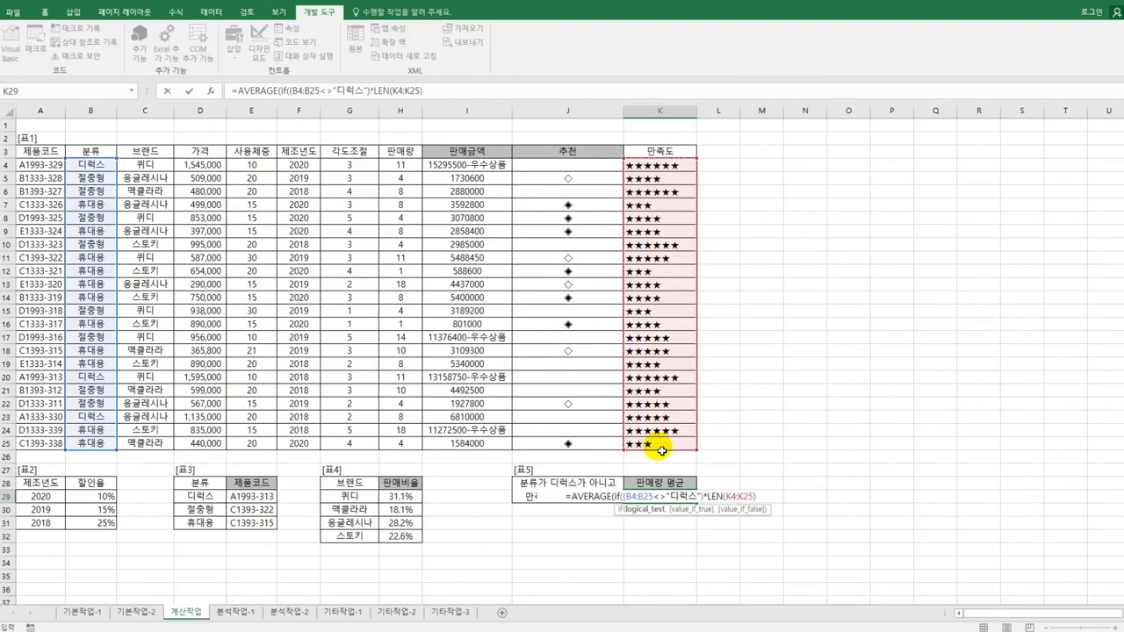
text(>=)
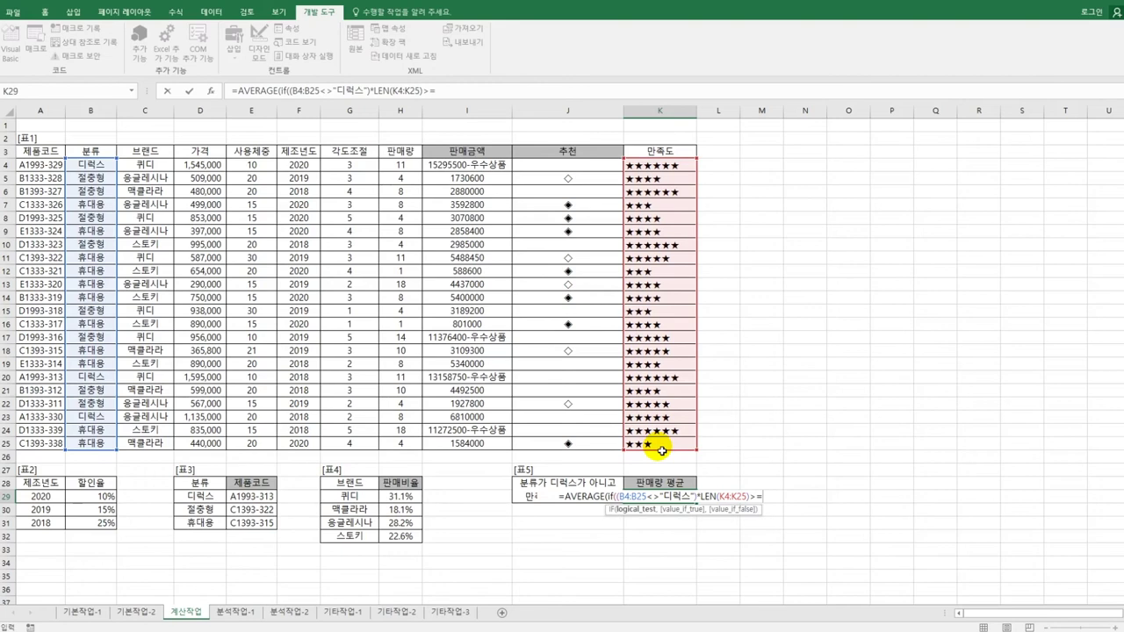
text(5))
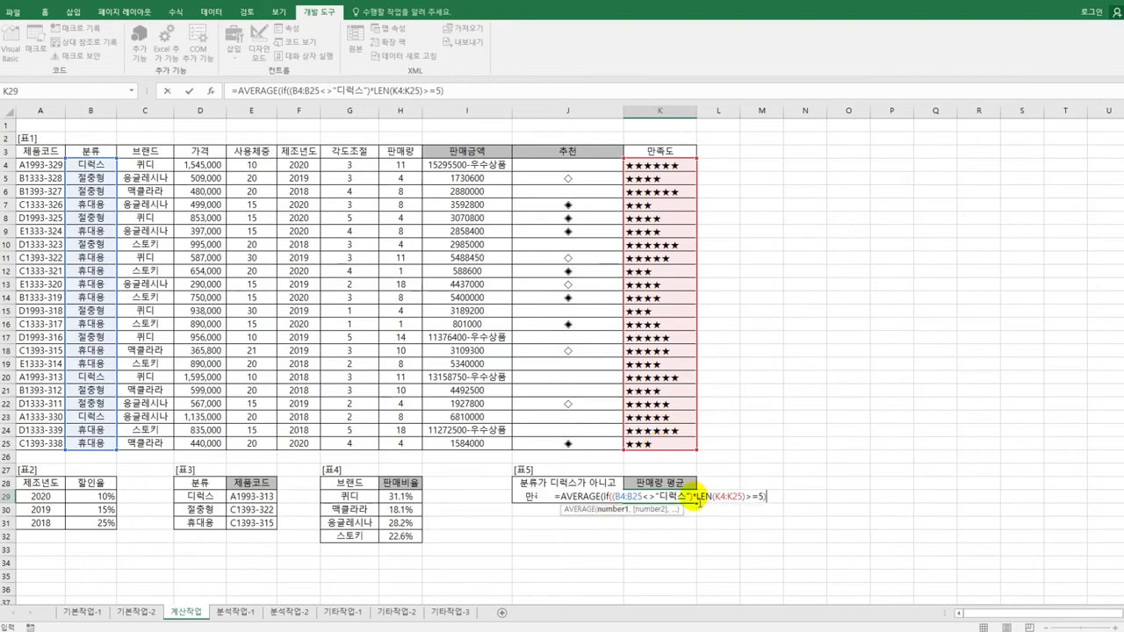
click(697, 497)
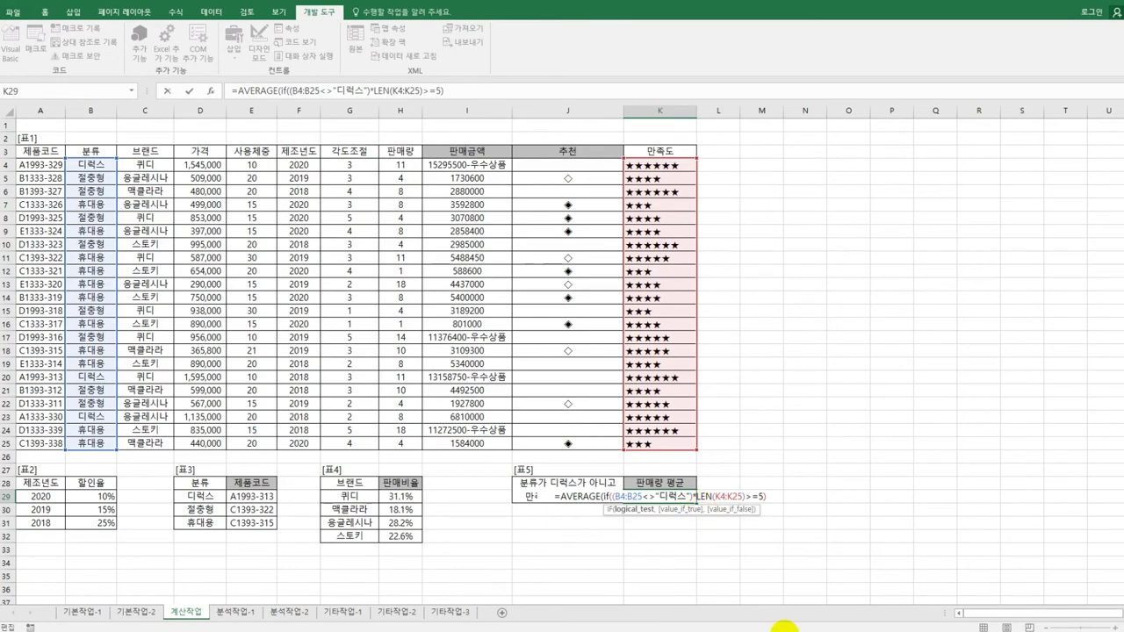
text(()
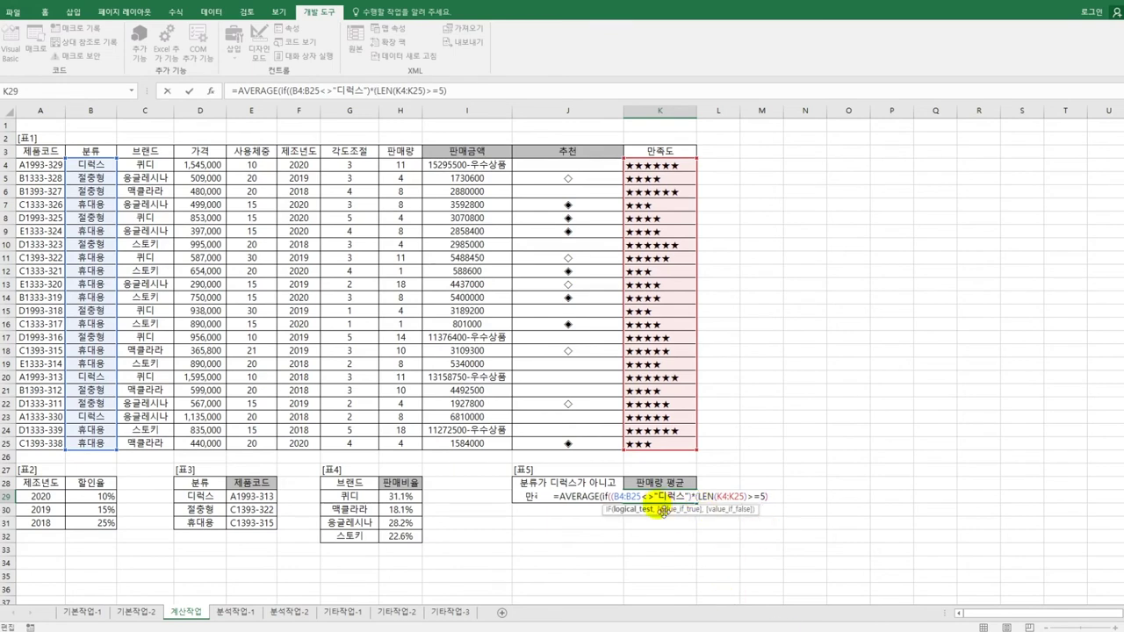
Use the 판매량 range H4:H25 as the IF's true value, close both functions, and enter K29 as an array formula
click(775, 502)
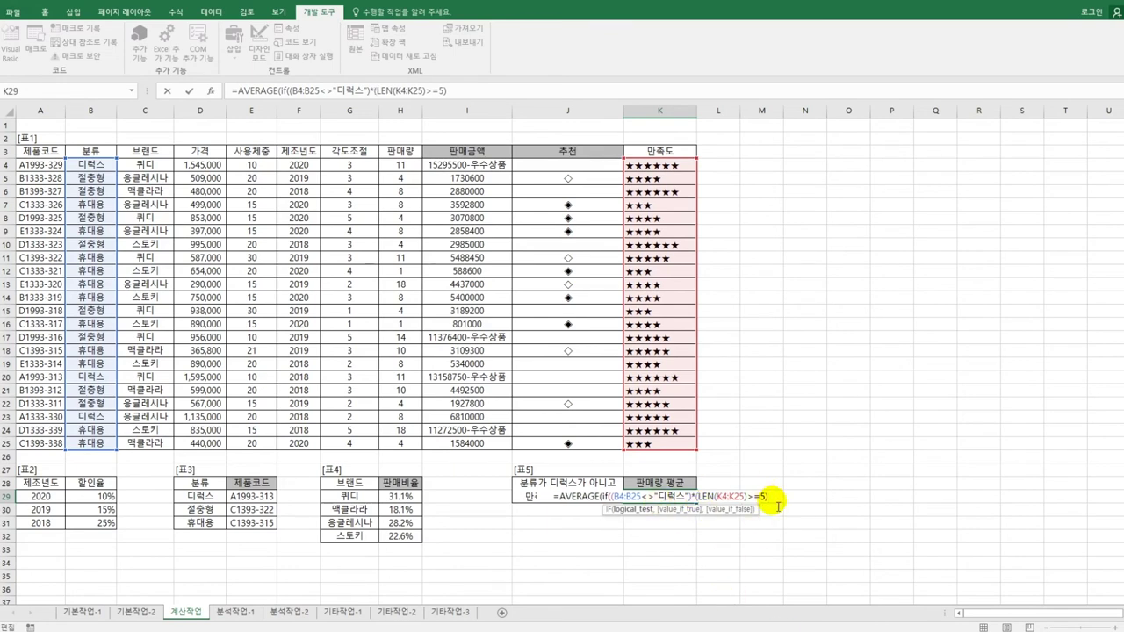
text(,)
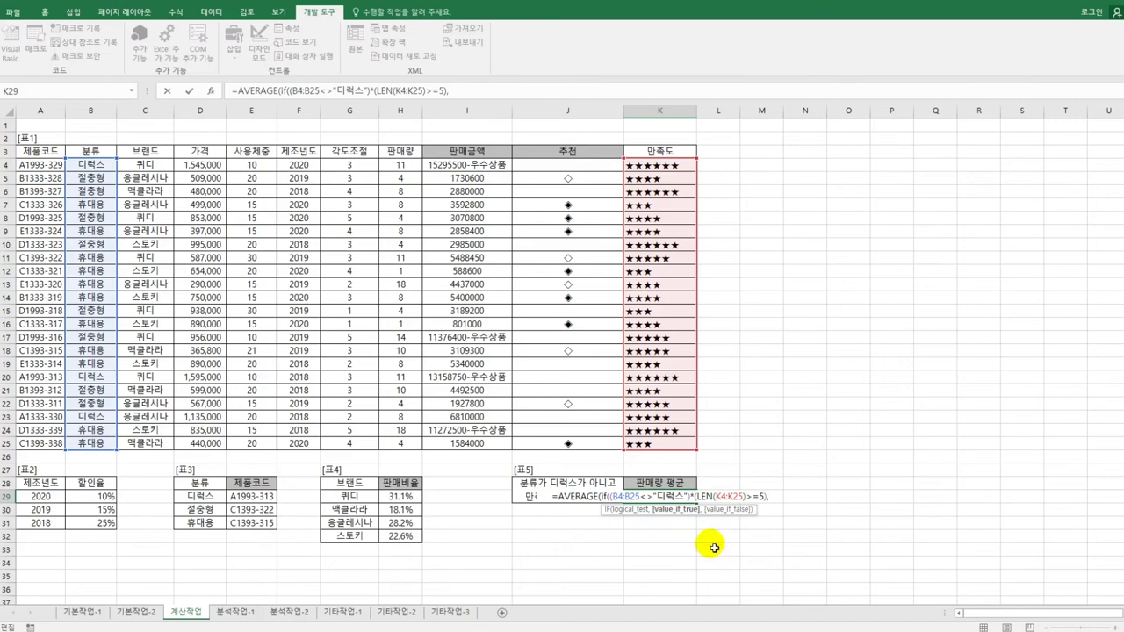
drag(402, 165, 401, 442)
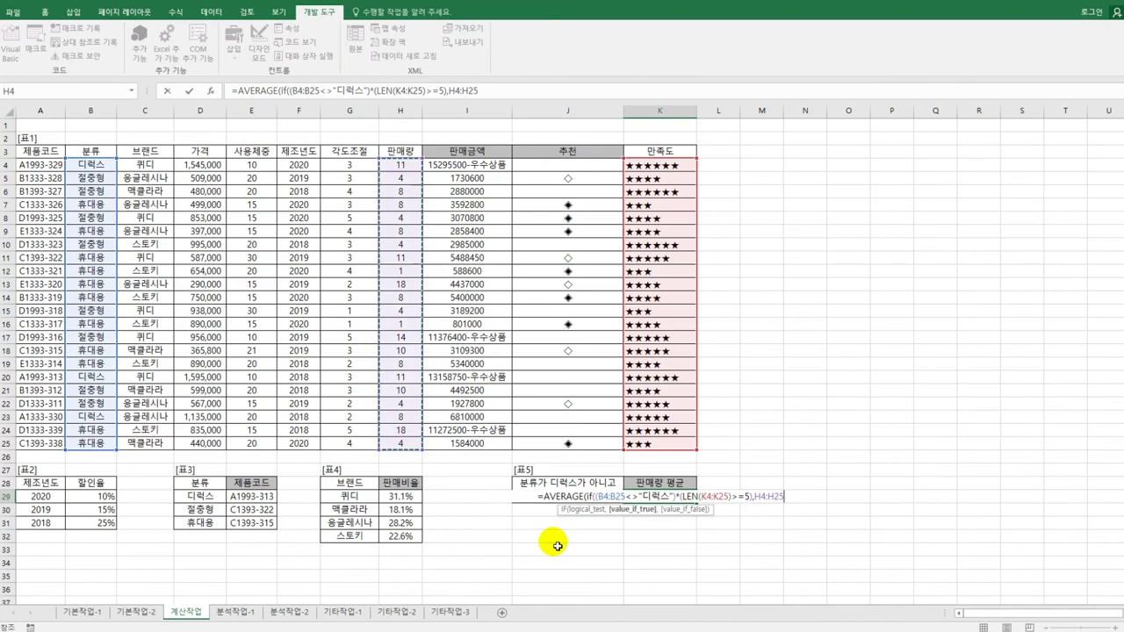
text()))
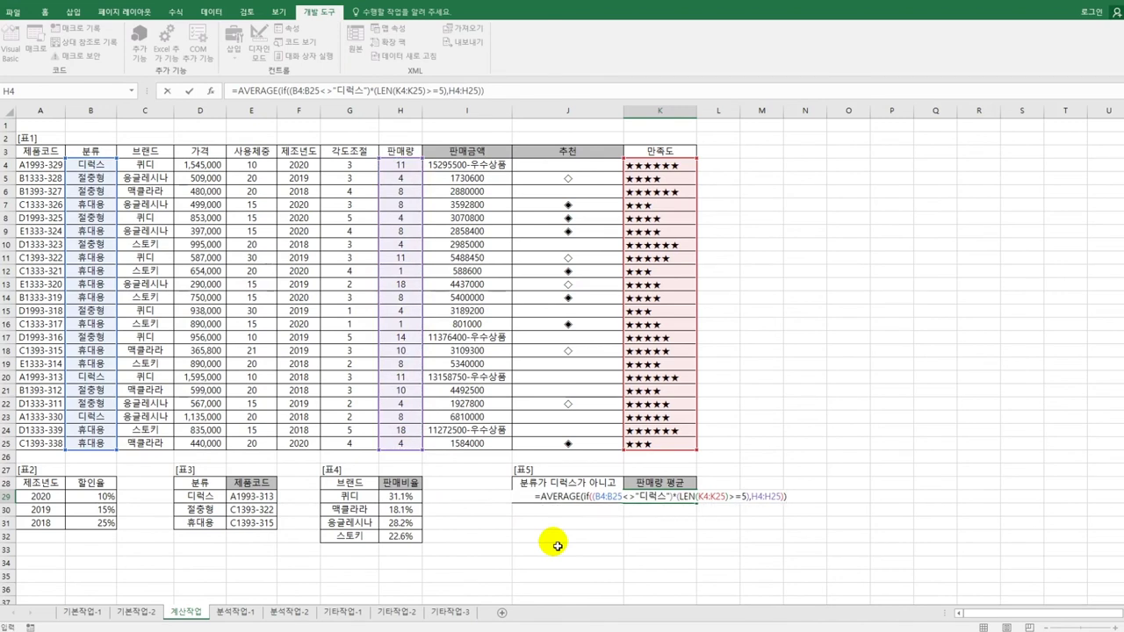
key(ctrl+shift+Return)
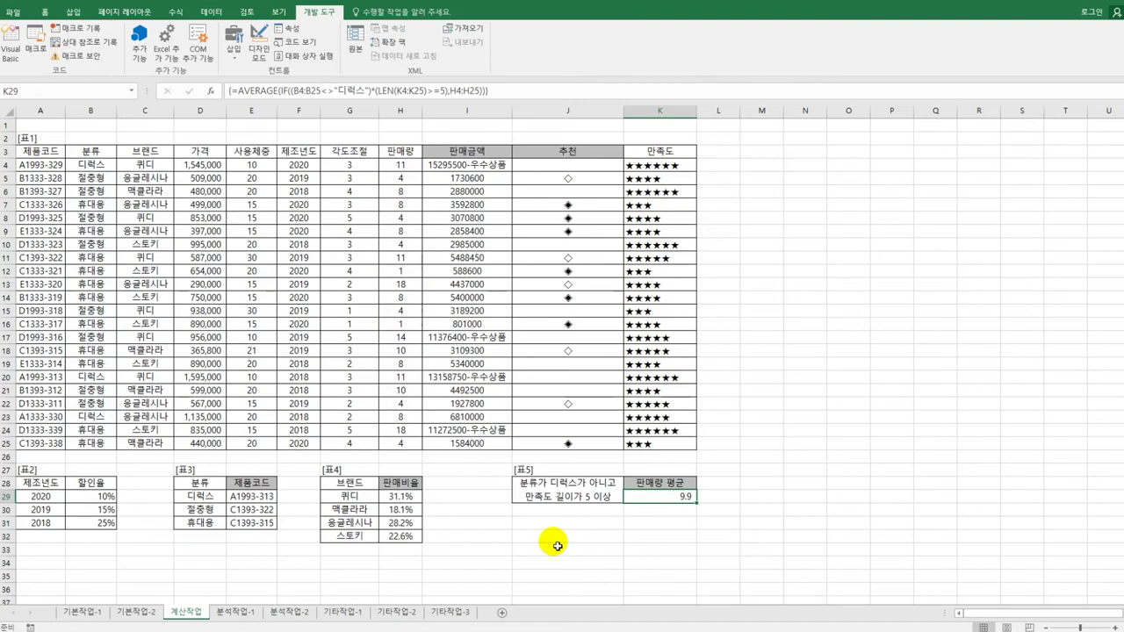
On the 분석작업-1 sheet, start a Microsoft Query import at cell B4 with MS Access Database as the data source
click(236, 613)
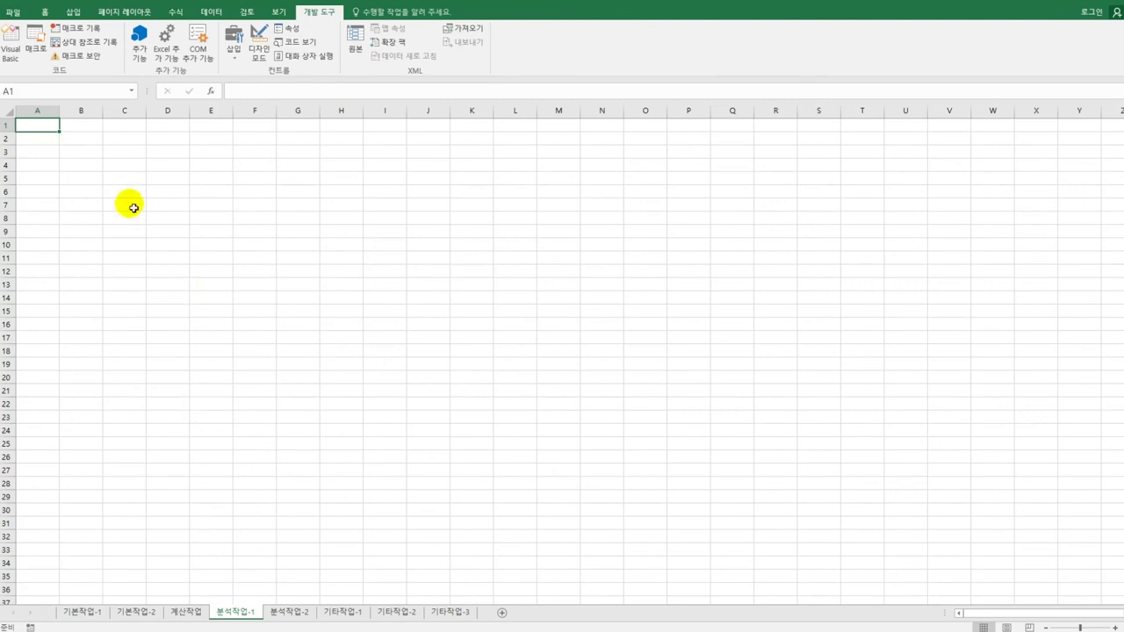
click(96, 139)
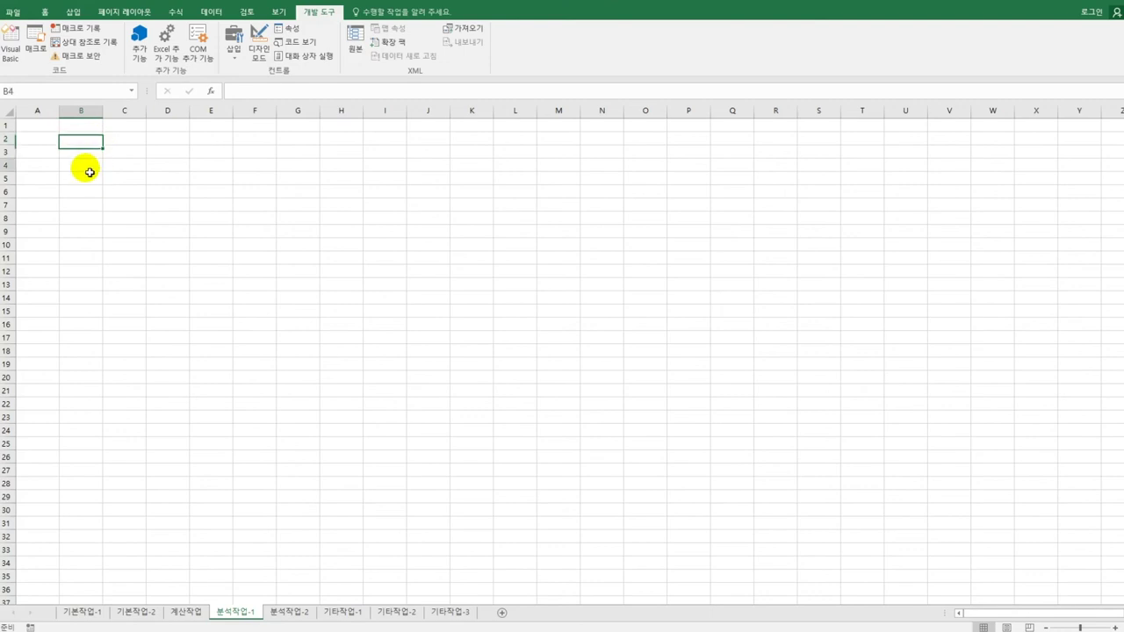
click(90, 172)
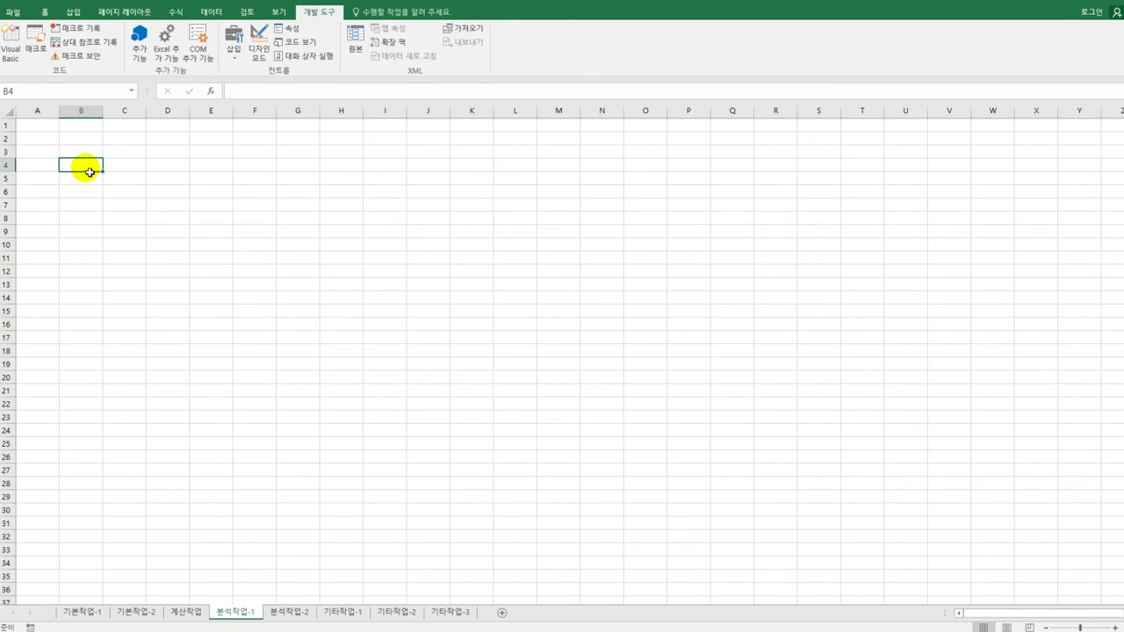
click(212, 12)
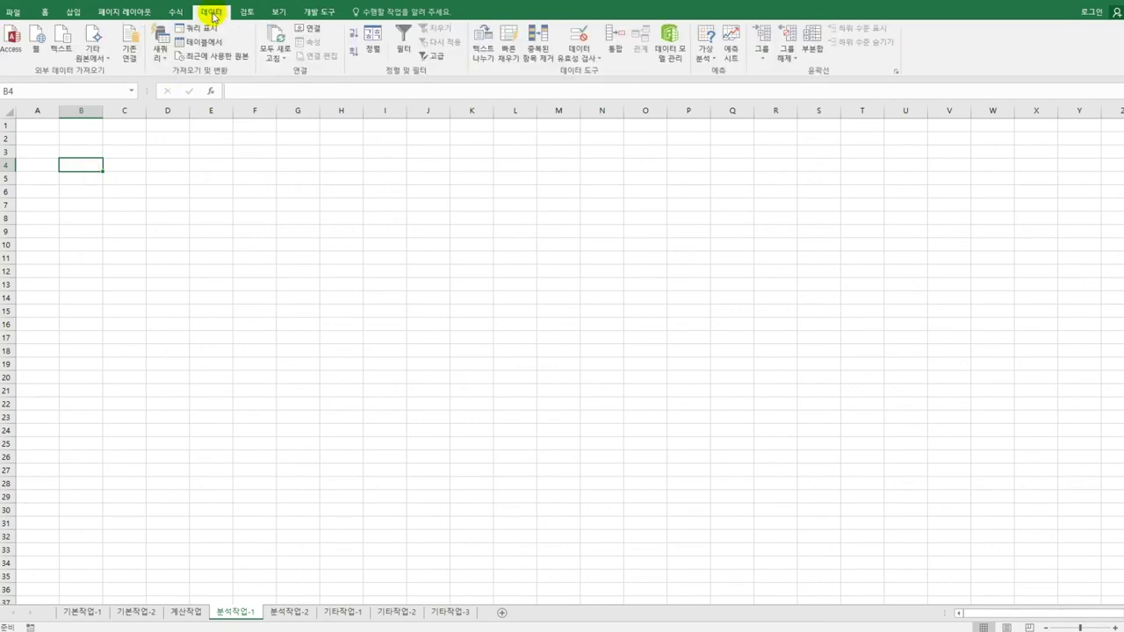
click(95, 58)
click(96, 230)
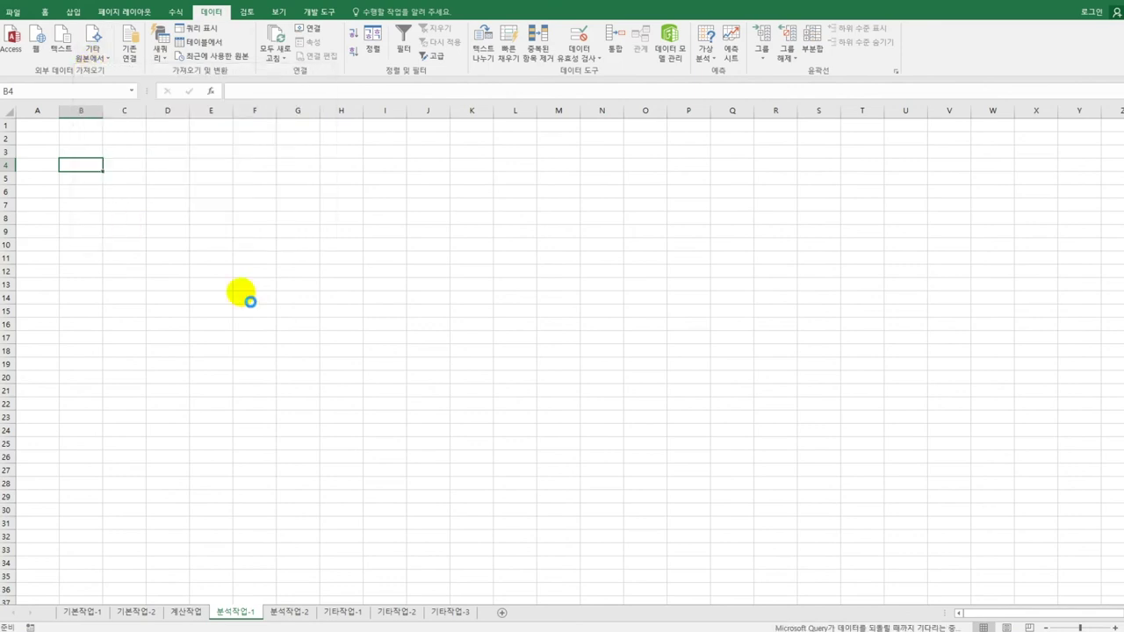
click(534, 305)
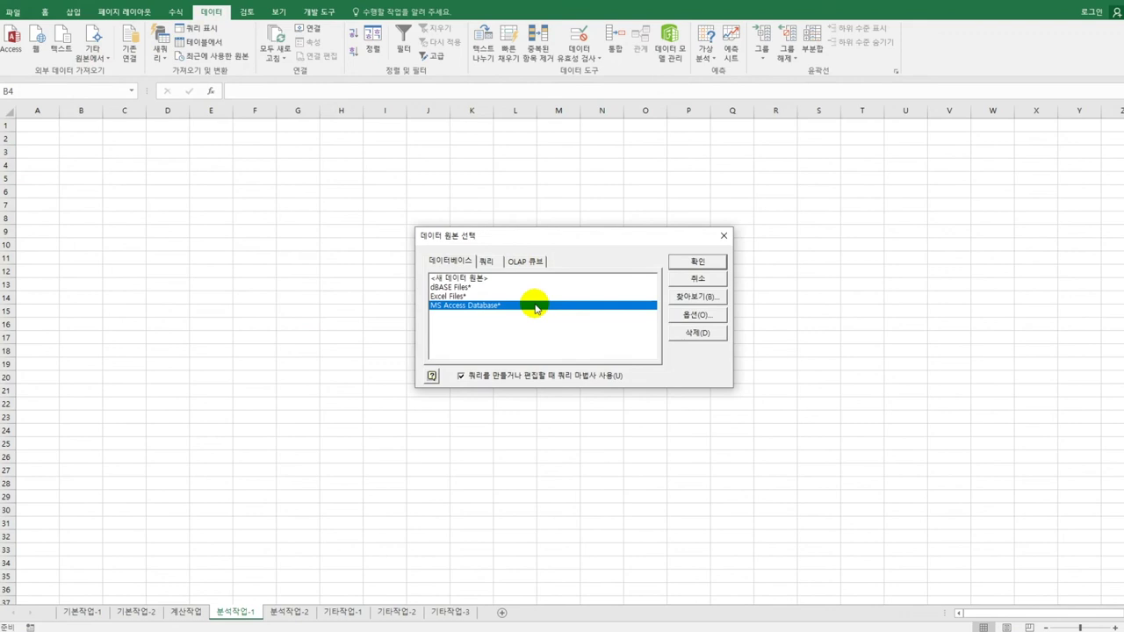
click(682, 260)
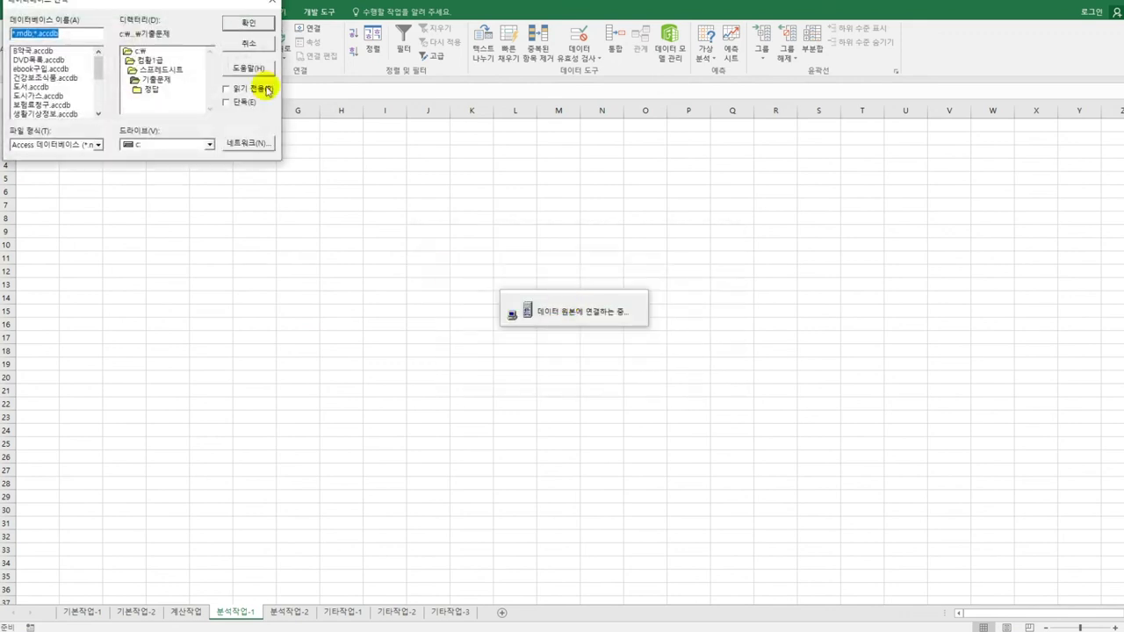
Choose 판매.accdb in the 기출문제 folder as the query's database
drag(162, 6, 396, 121)
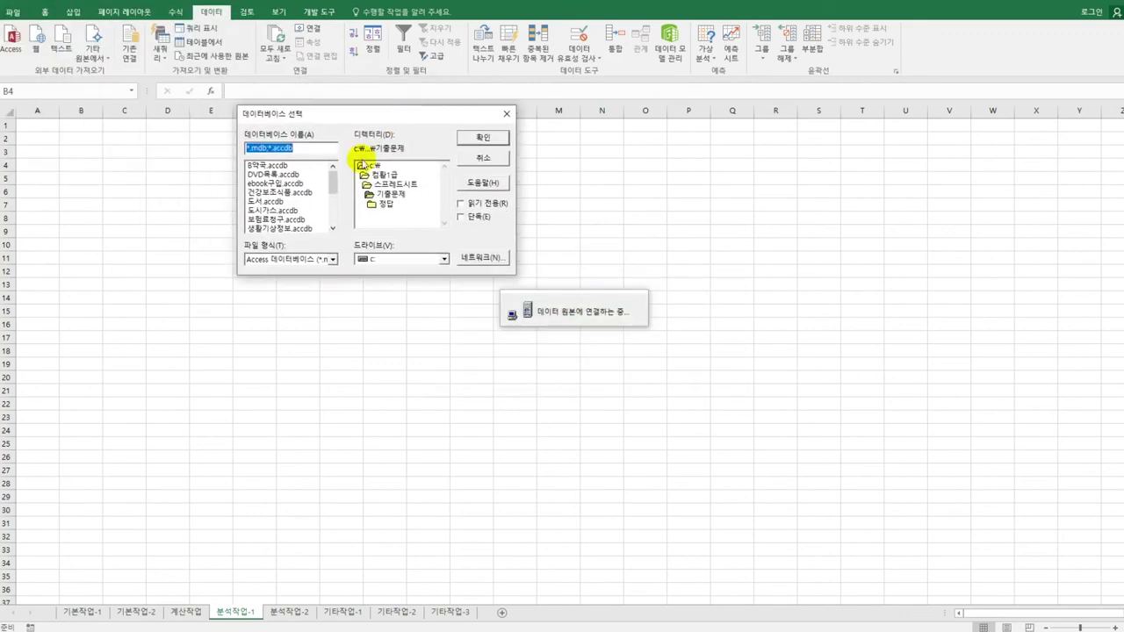
drag(333, 182, 333, 223)
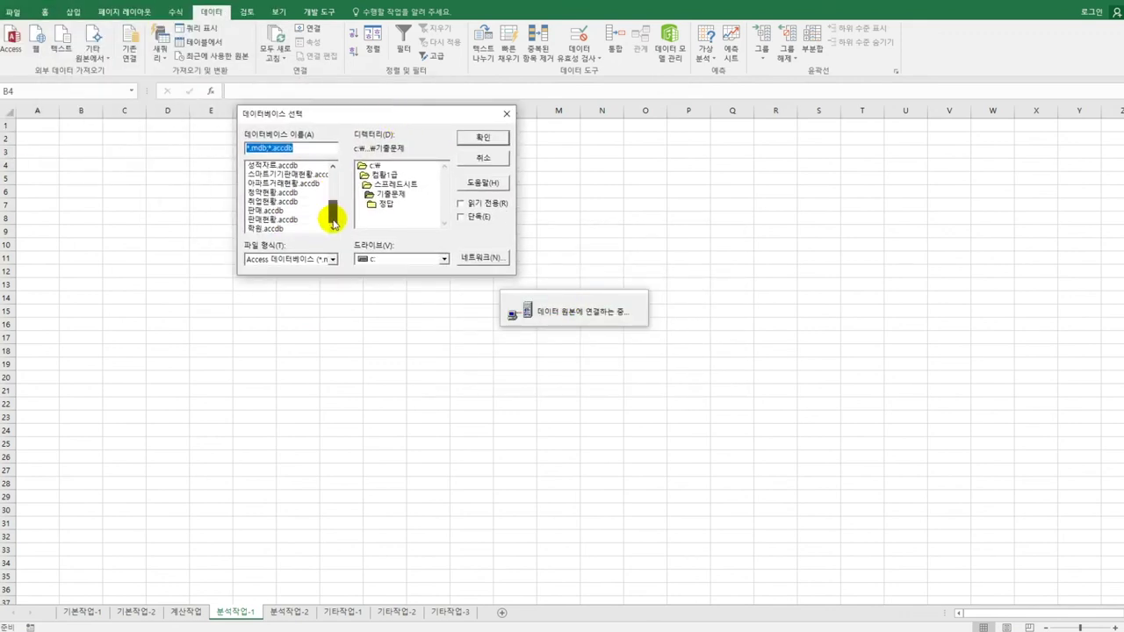
click(272, 211)
click(482, 143)
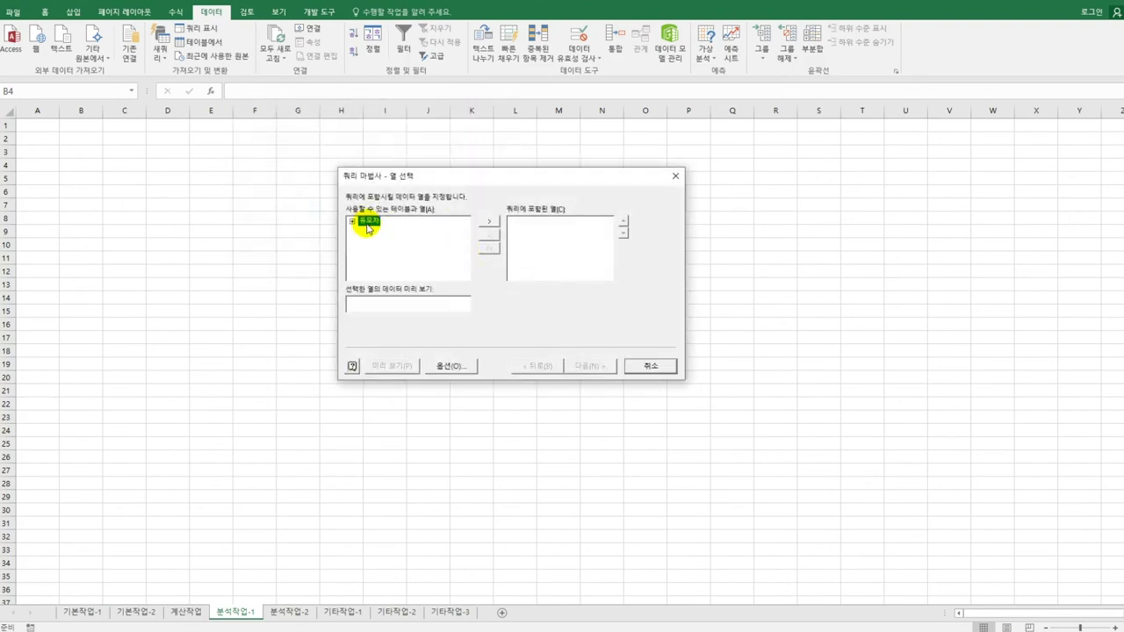
Expand the 유모차 table and add its 분류 column to the query
double_click(368, 224)
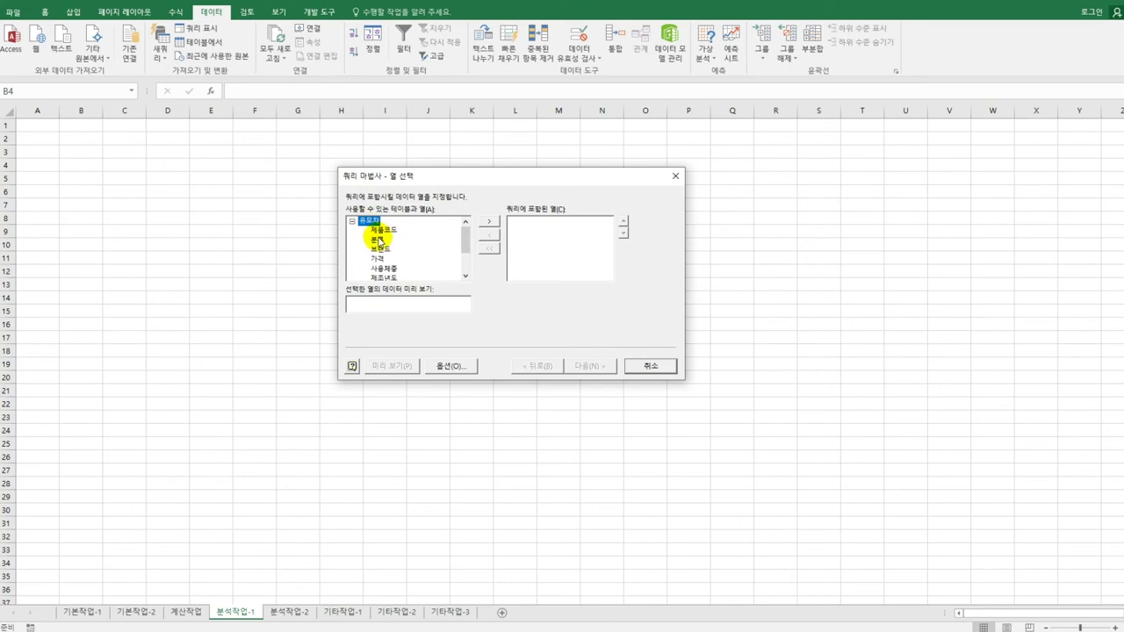
click(379, 240)
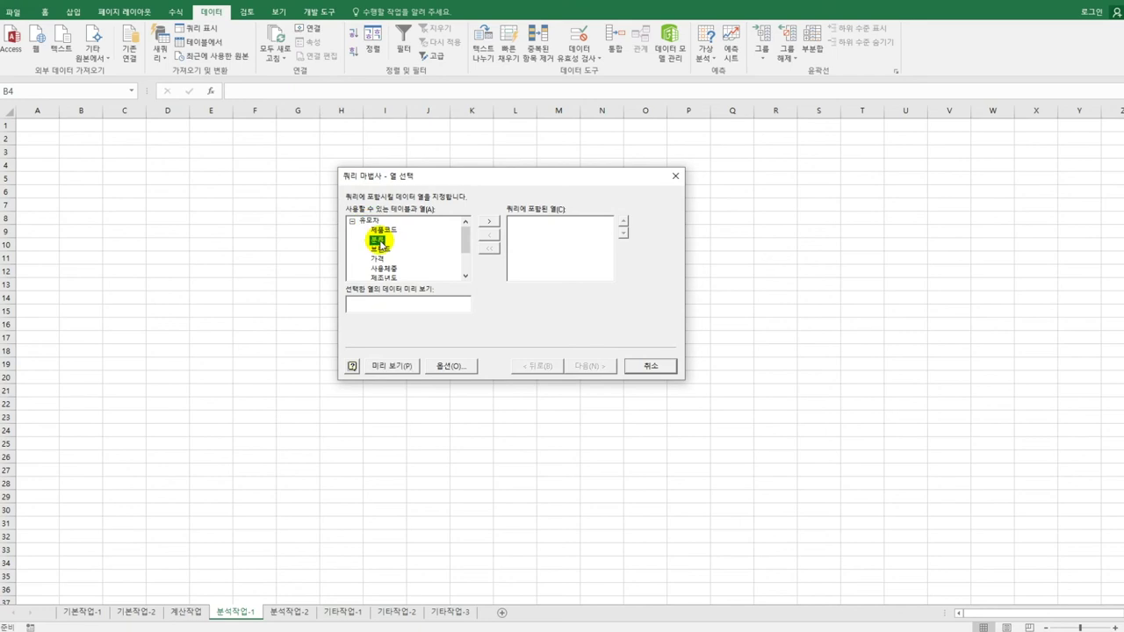
double_click(378, 242)
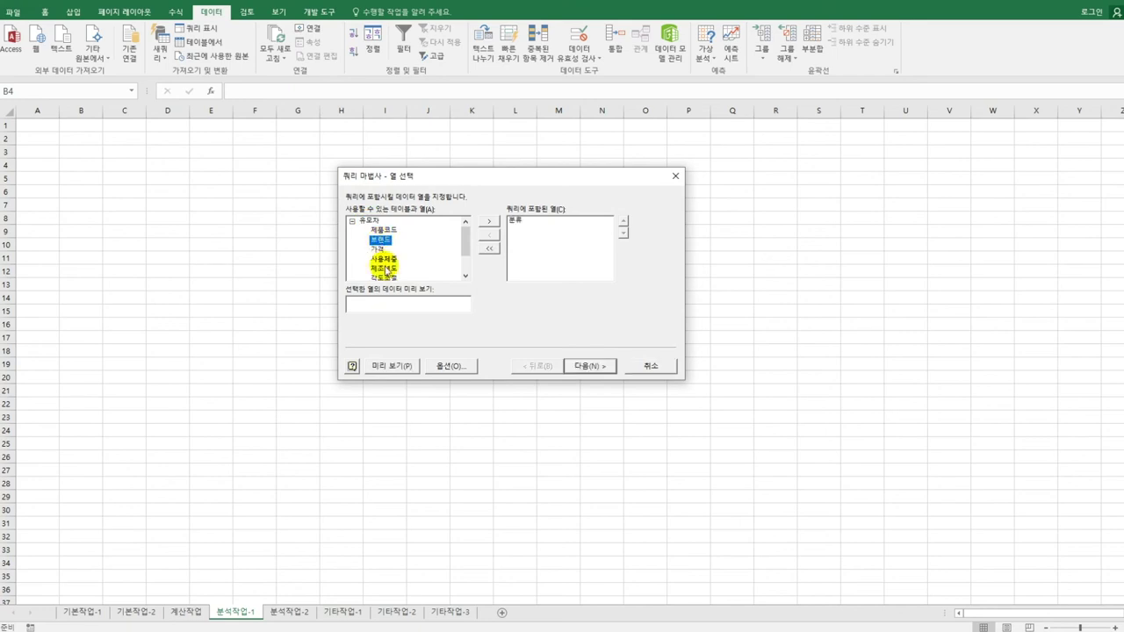
Add the 안전벨트유형, 브랜드, 판매량 and 가격 columns to the query, in that order
drag(462, 241, 460, 255)
click(410, 273)
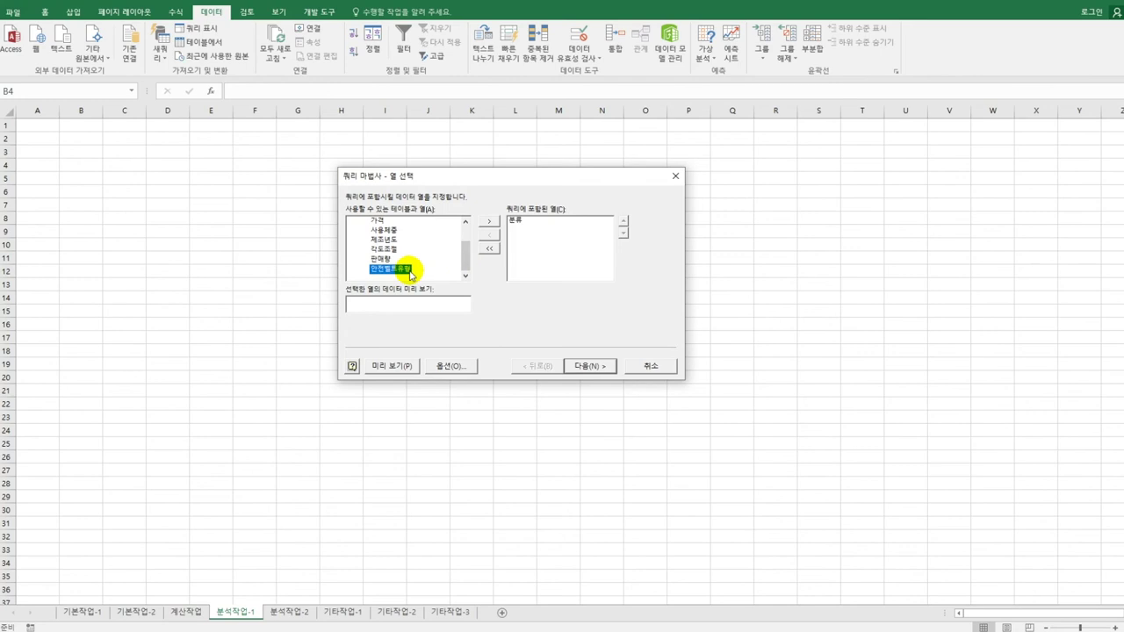
double_click(410, 272)
click(388, 239)
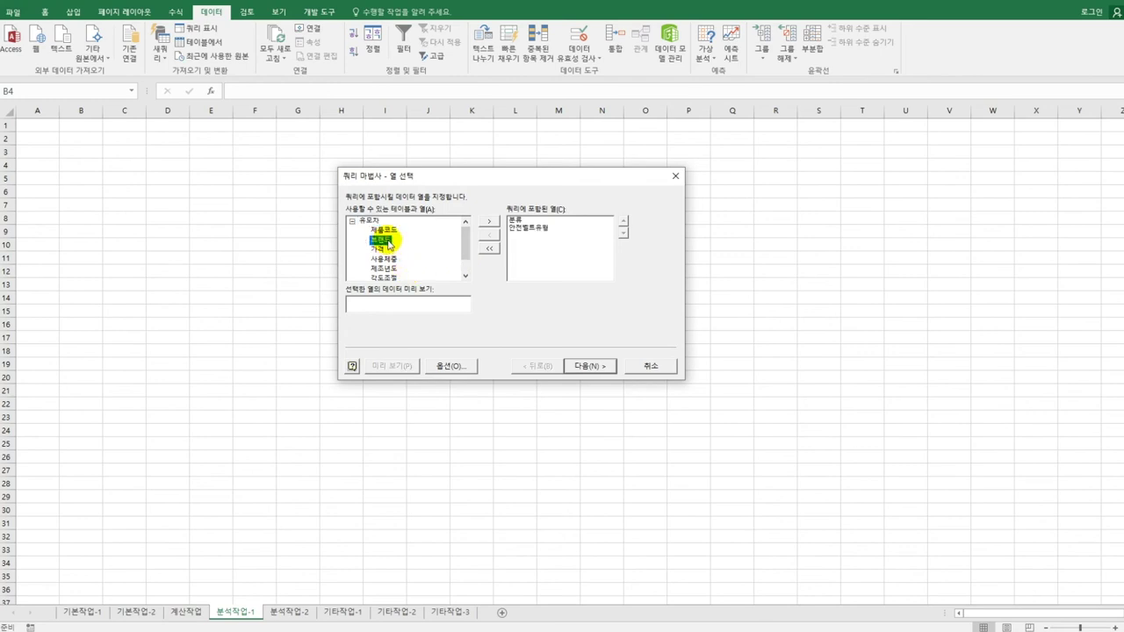
double_click(388, 240)
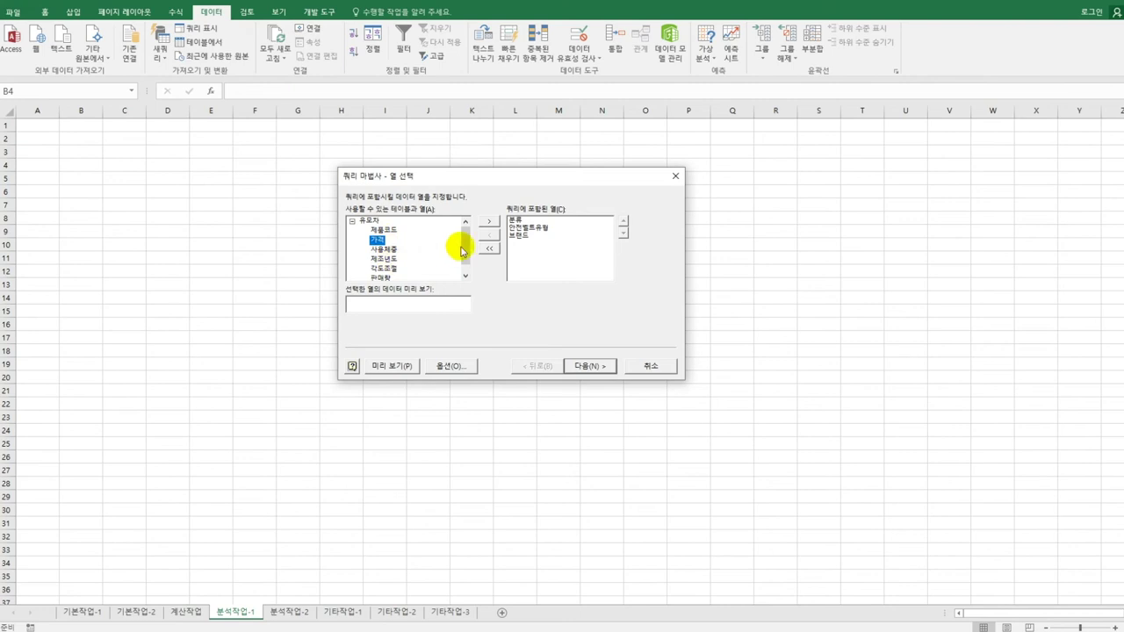
drag(463, 241, 466, 255)
double_click(387, 268)
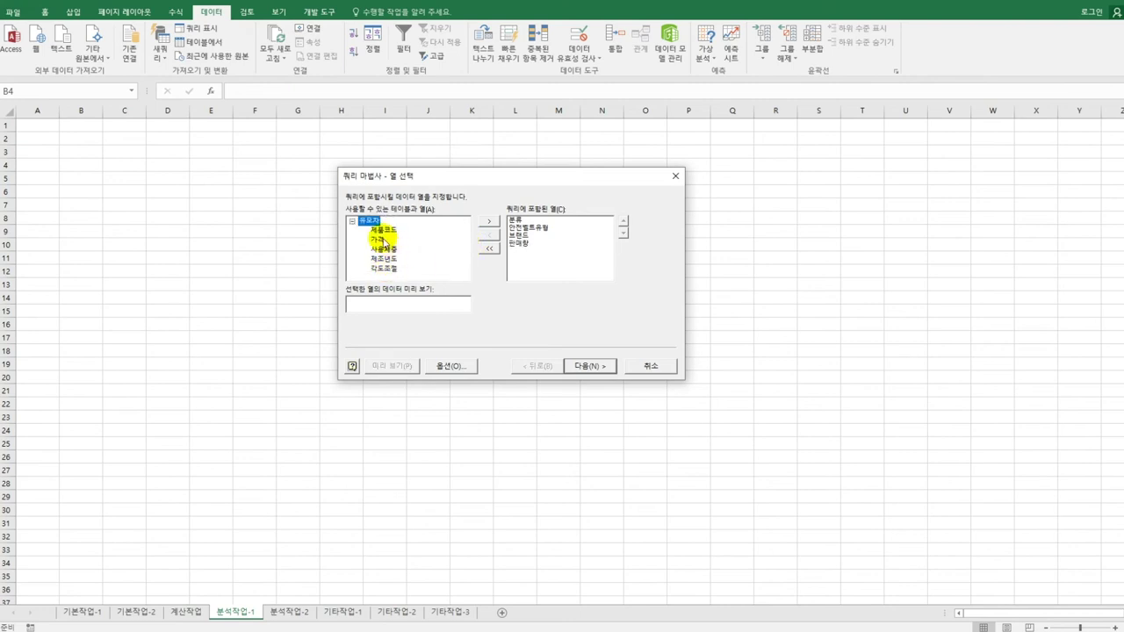
double_click(383, 239)
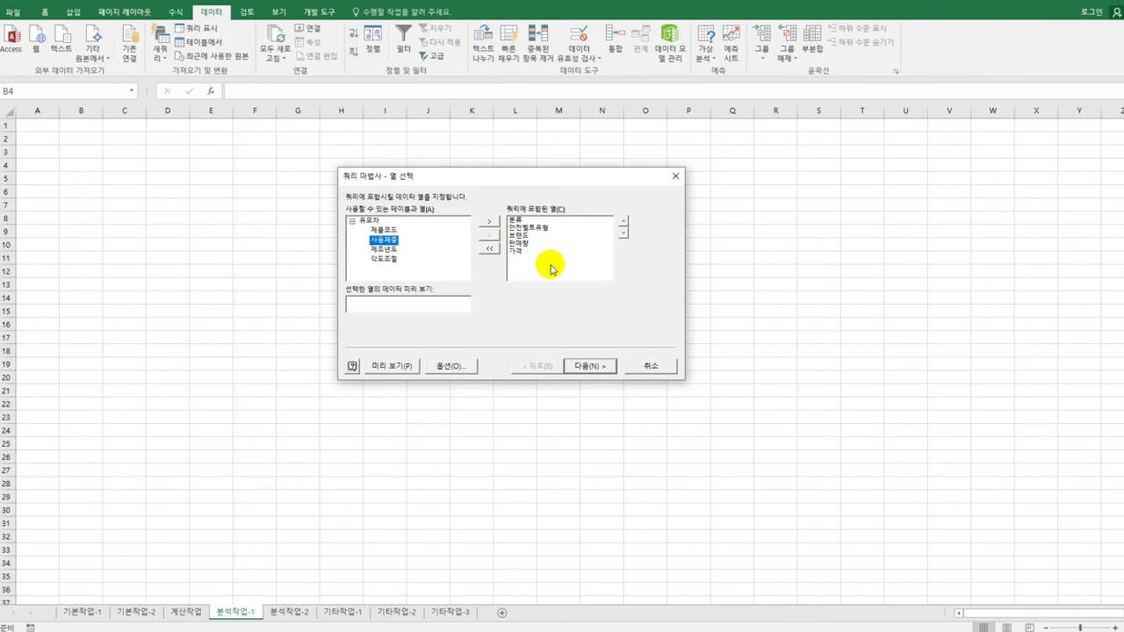
Finish the query without filtering or sorting and return it to Excel as a PivotTable report at cell B4 of the existing worksheet
click(583, 367)
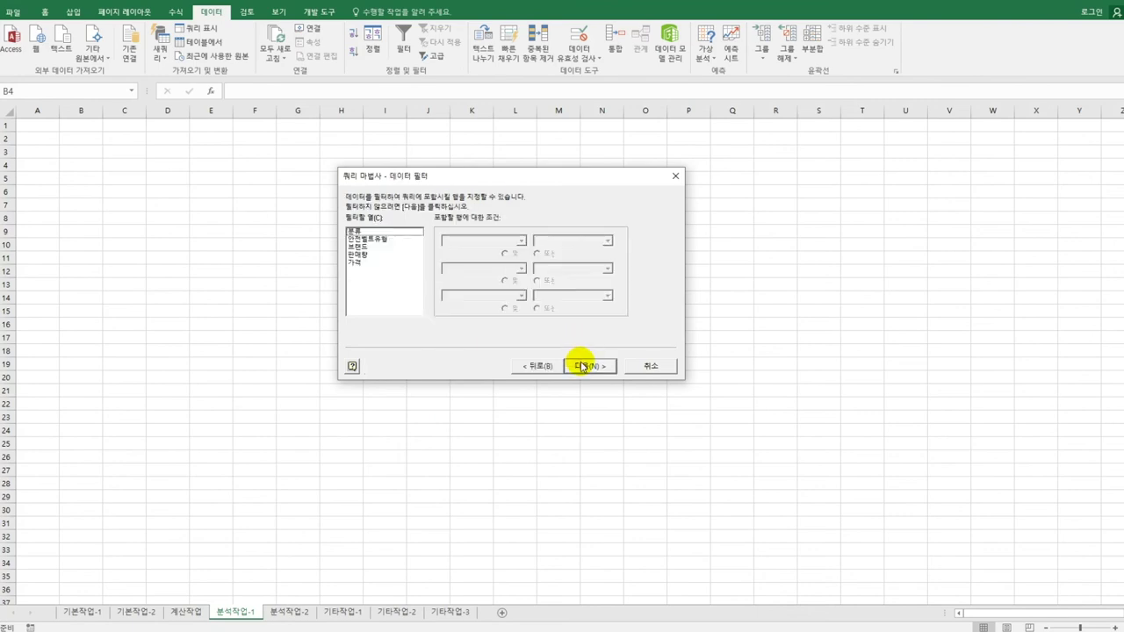
click(583, 366)
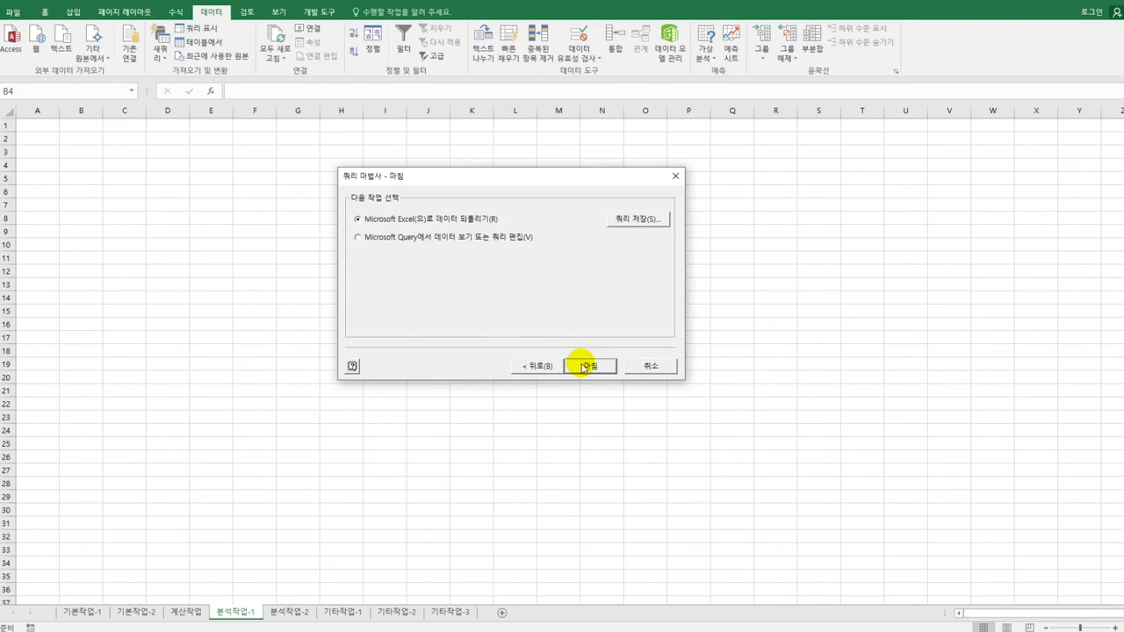
click(584, 367)
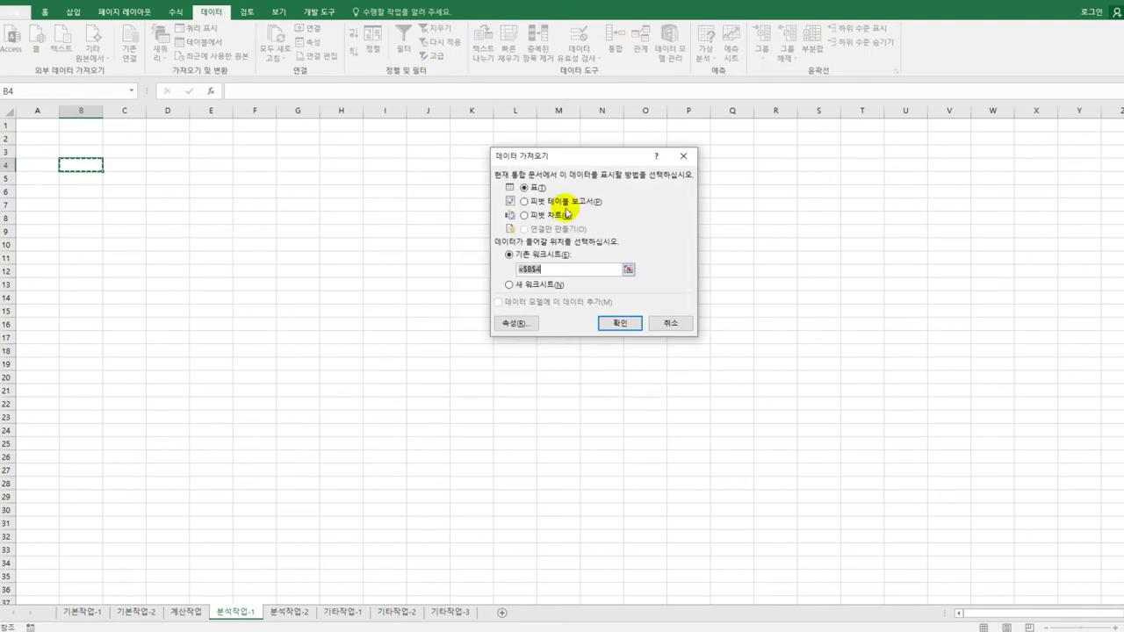
click(565, 206)
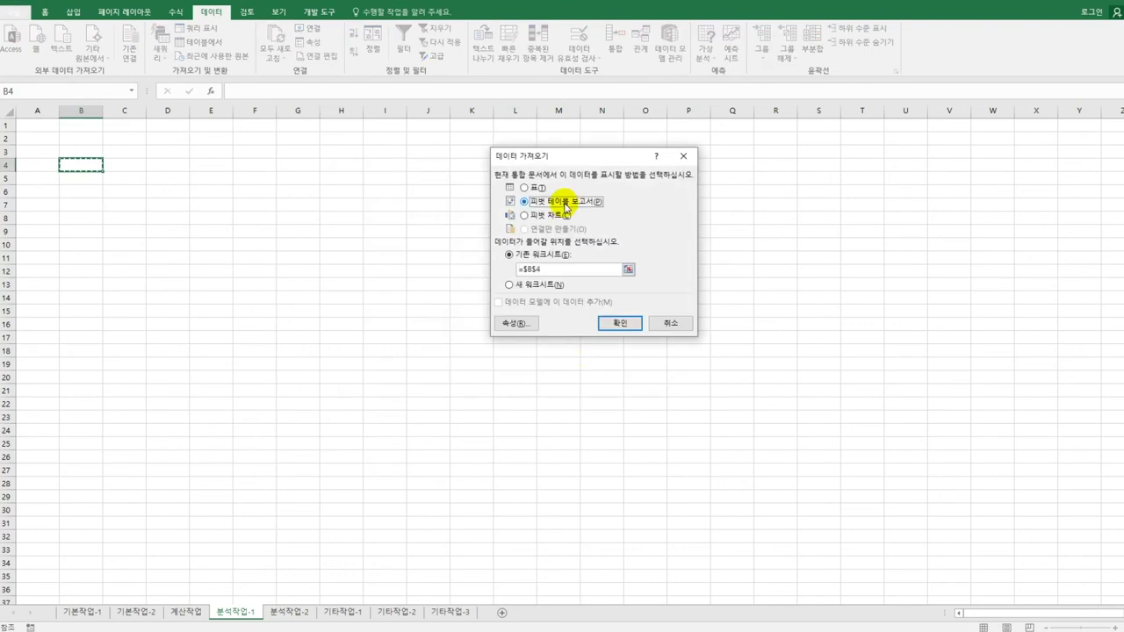
click(604, 325)
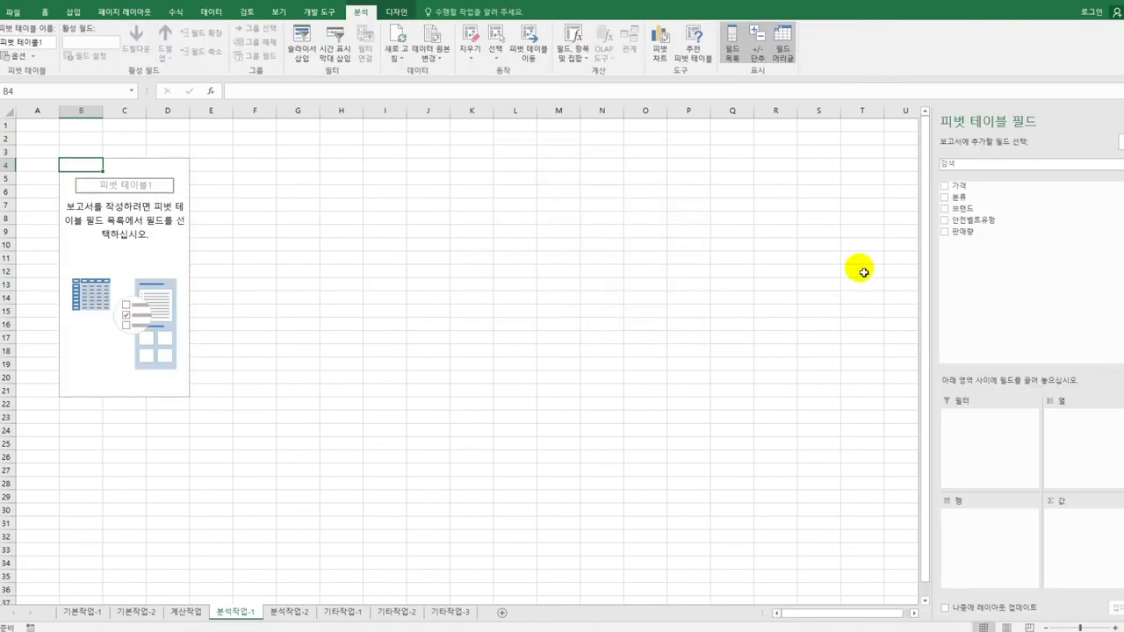
Lay out the PivotTable with 분류 as filter, 안전벨트유형 and 브랜드 as rows, and 판매량 and 가격 as values
drag(959, 197, 972, 453)
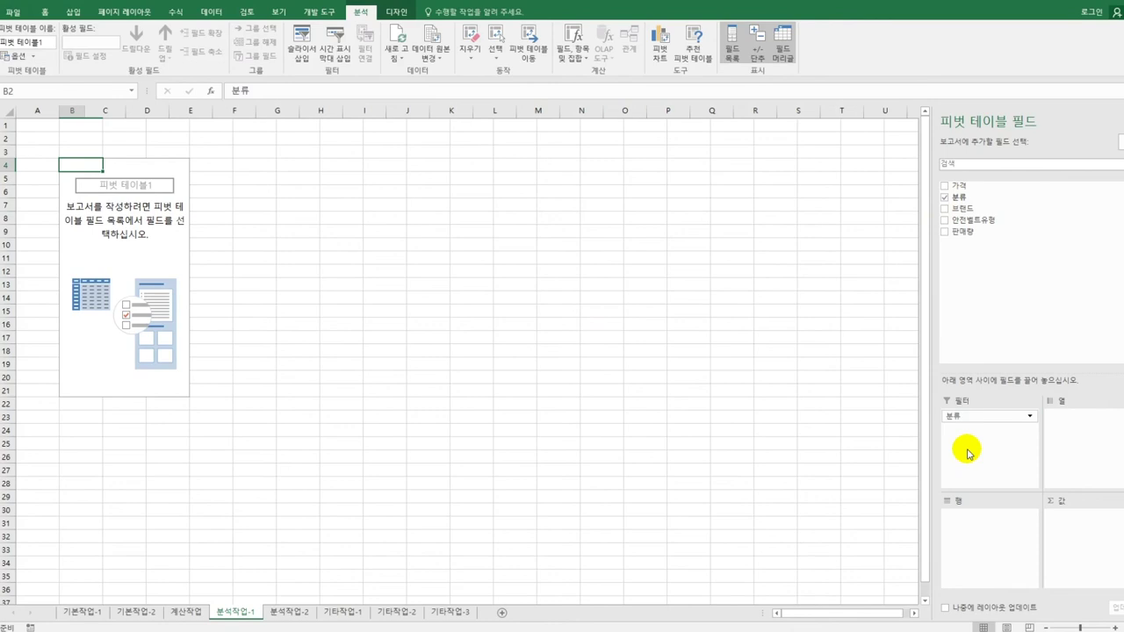
drag(961, 219, 981, 528)
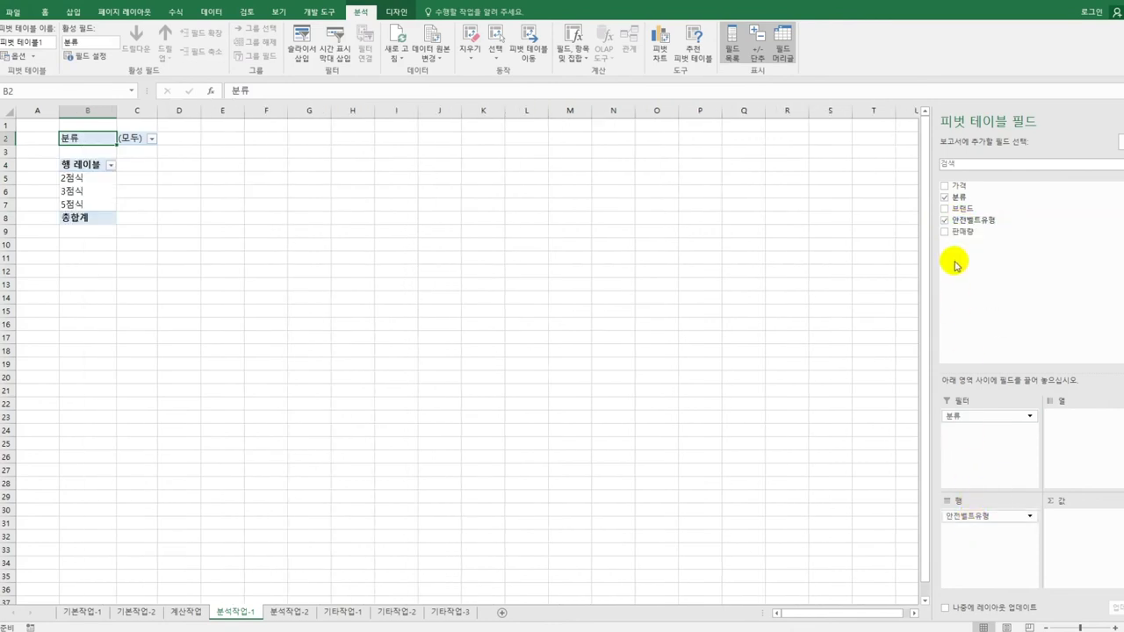
drag(955, 209, 956, 557)
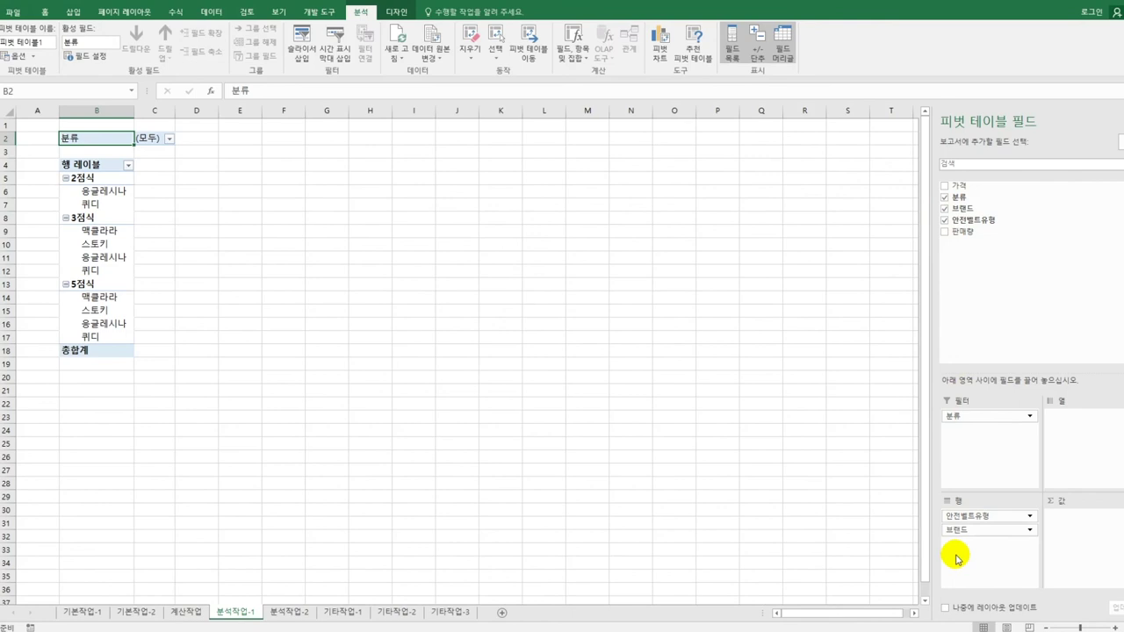
drag(977, 239, 1066, 521)
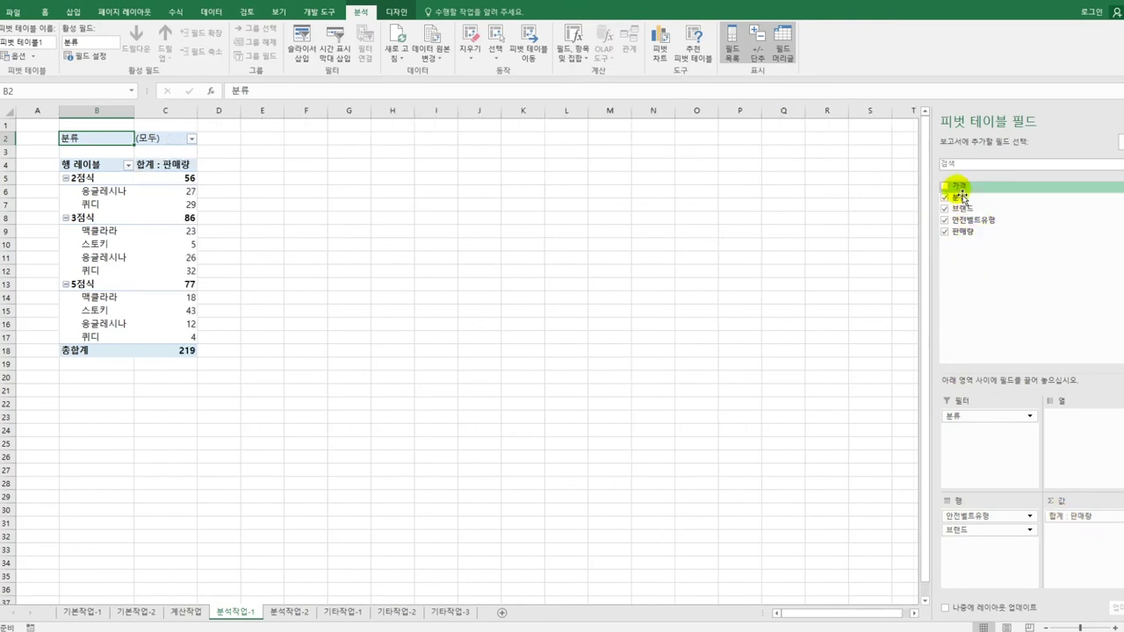
drag(1055, 548, 1055, 549)
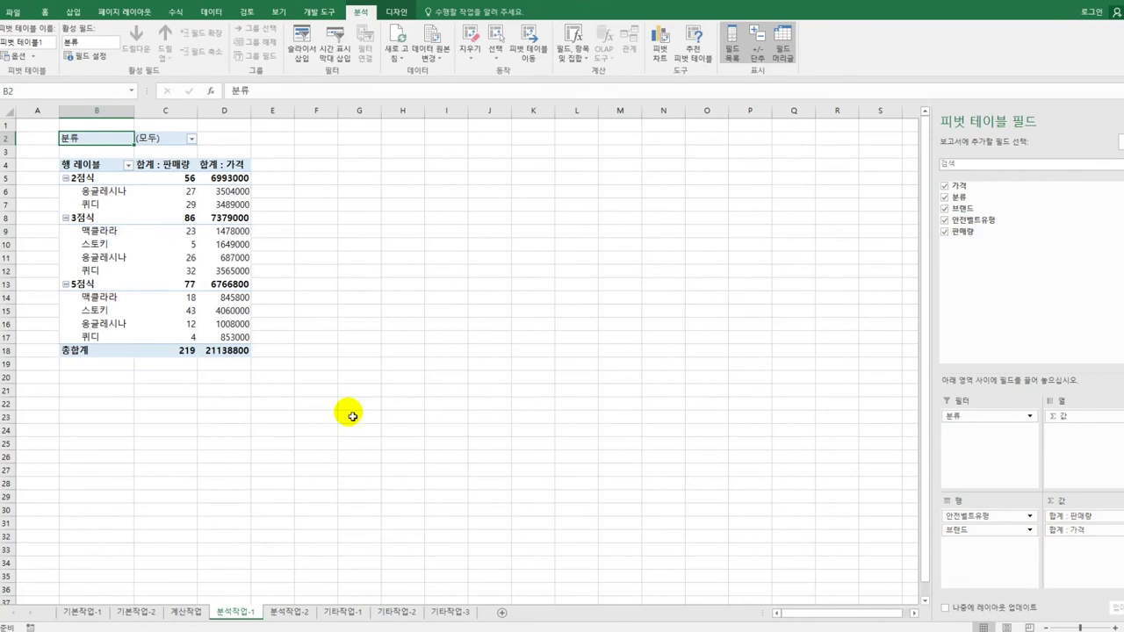
Change the PivotTable's report layout to tabular form (테이블 형식으로 표시)
click(388, 14)
click(69, 44)
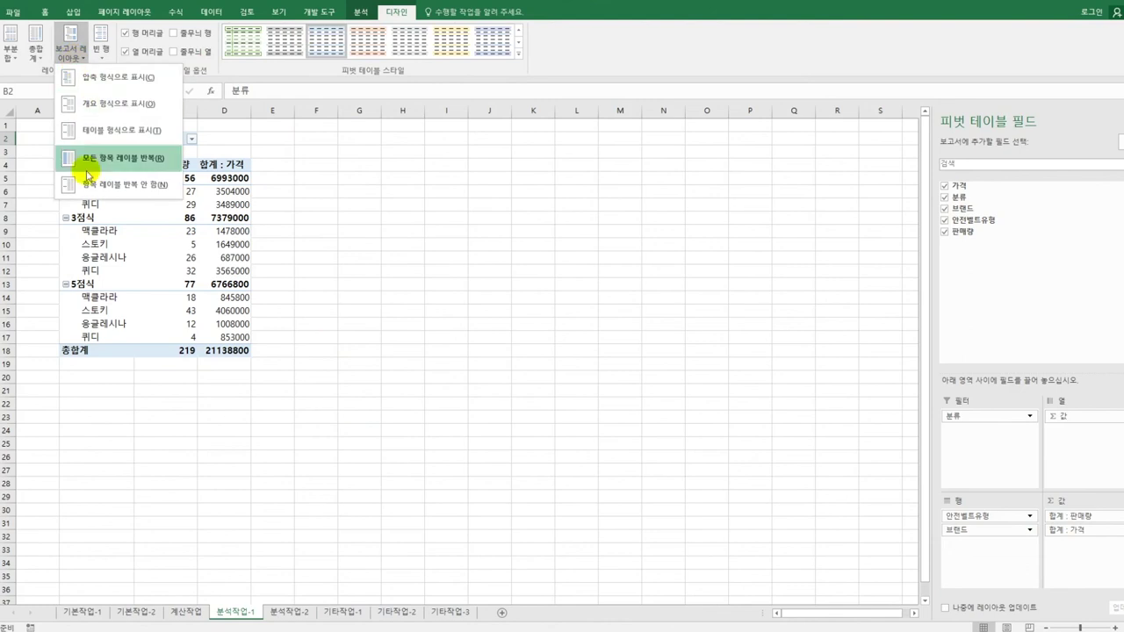
click(88, 130)
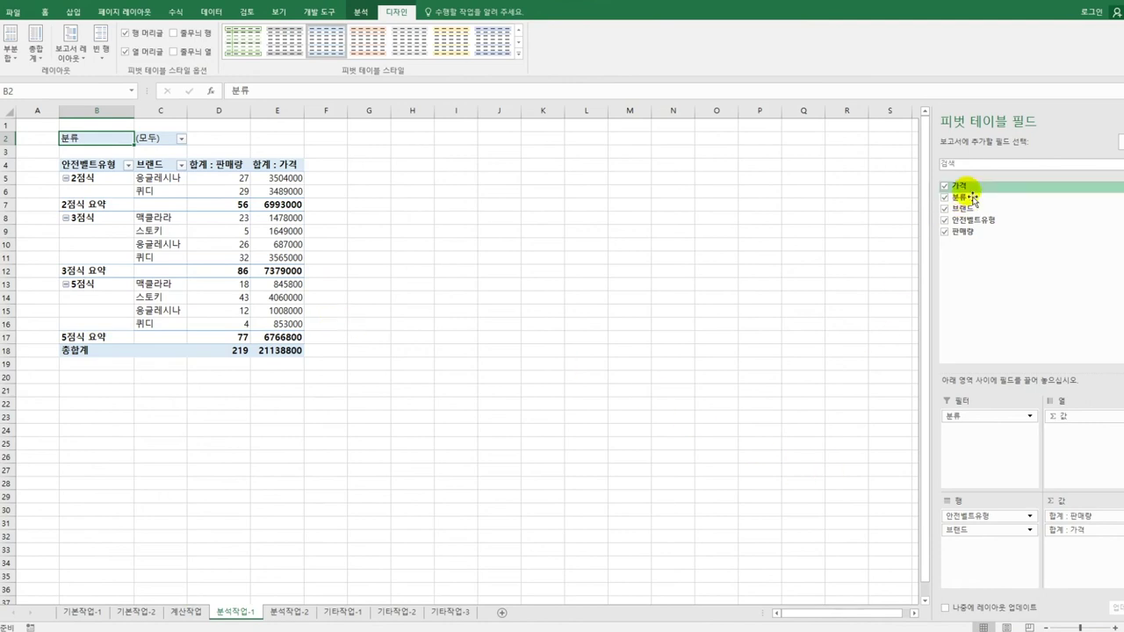
Add 가격 to the PivotTable values a second time and give that value field the custom name 가격비율
drag(973, 199, 1071, 557)
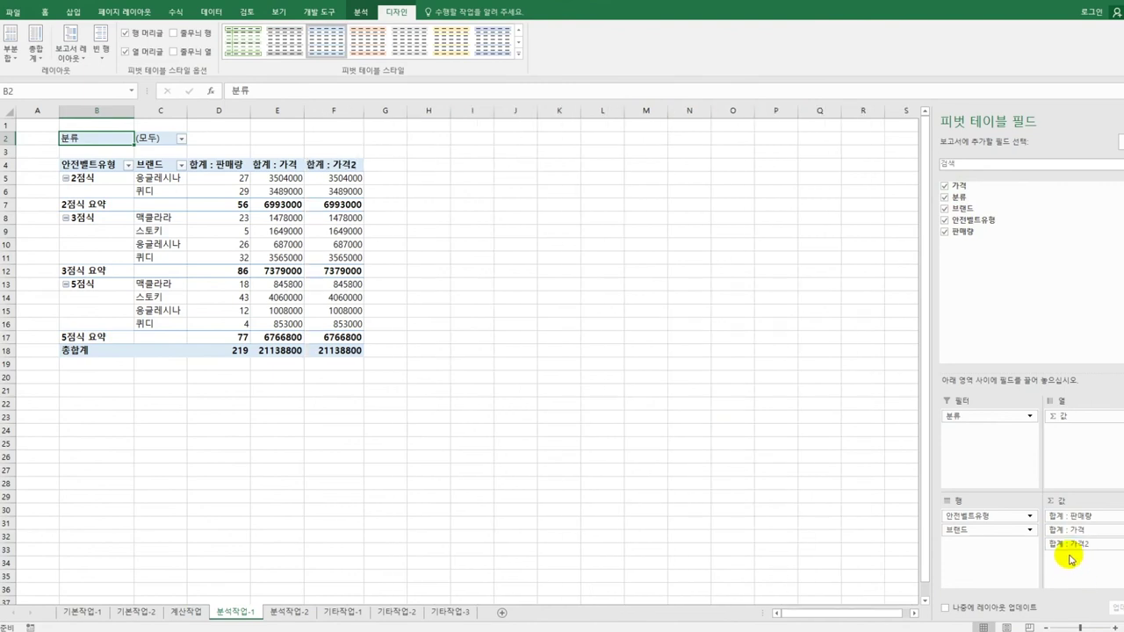
click(341, 171)
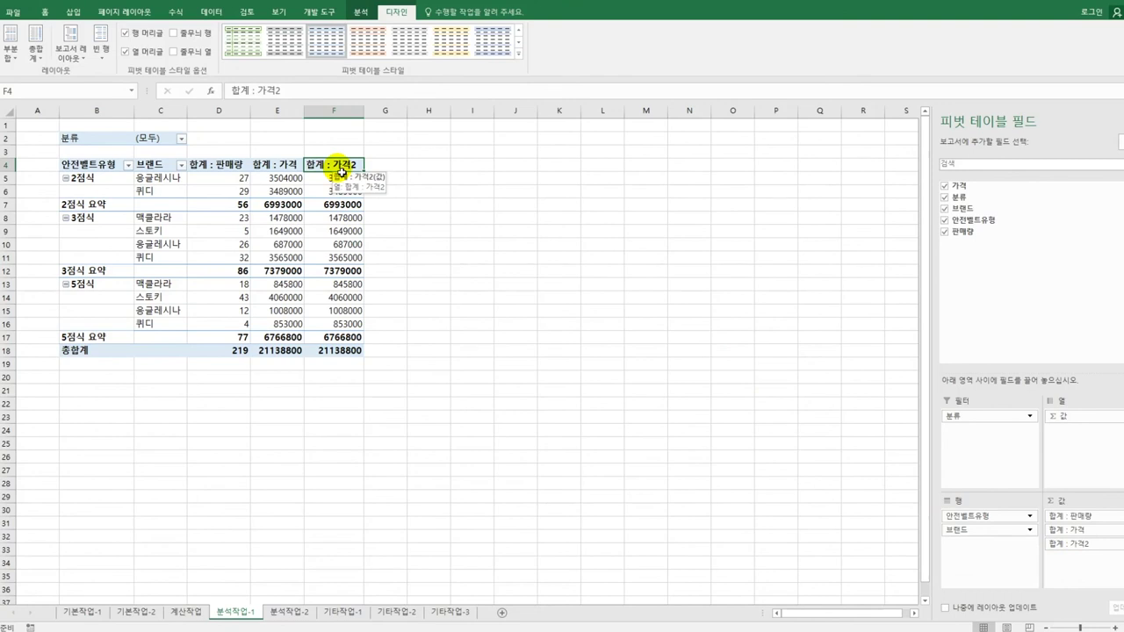
double_click(341, 171)
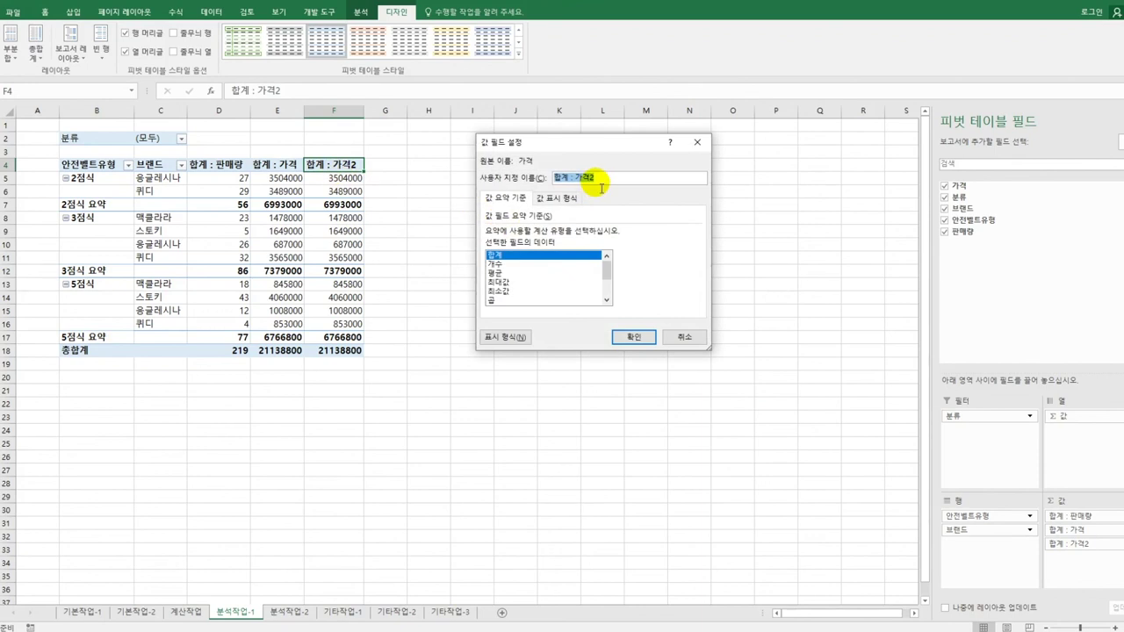
text(rk)
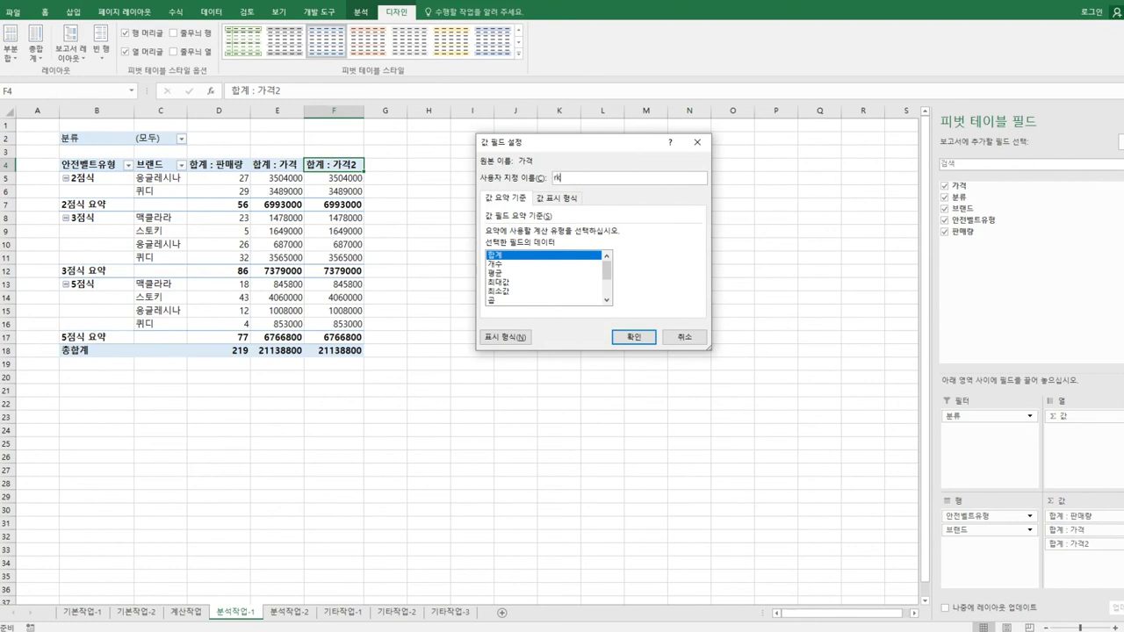
text(가격비율)
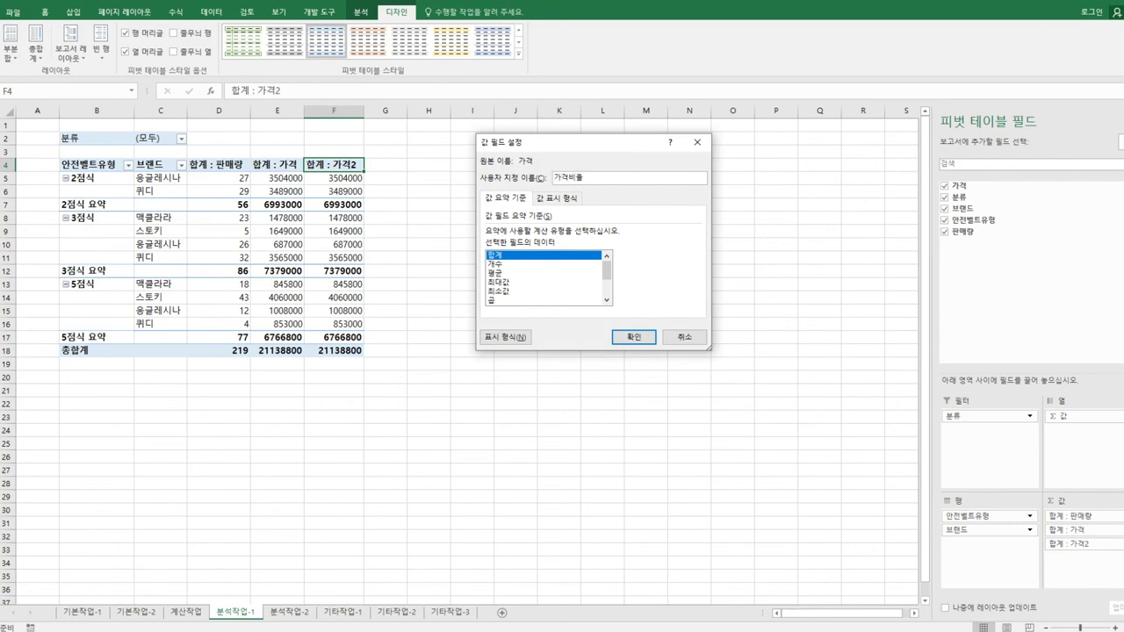
Show the 가격비율 values as a percentage of the column total (열 합계 비율)
click(563, 198)
click(568, 234)
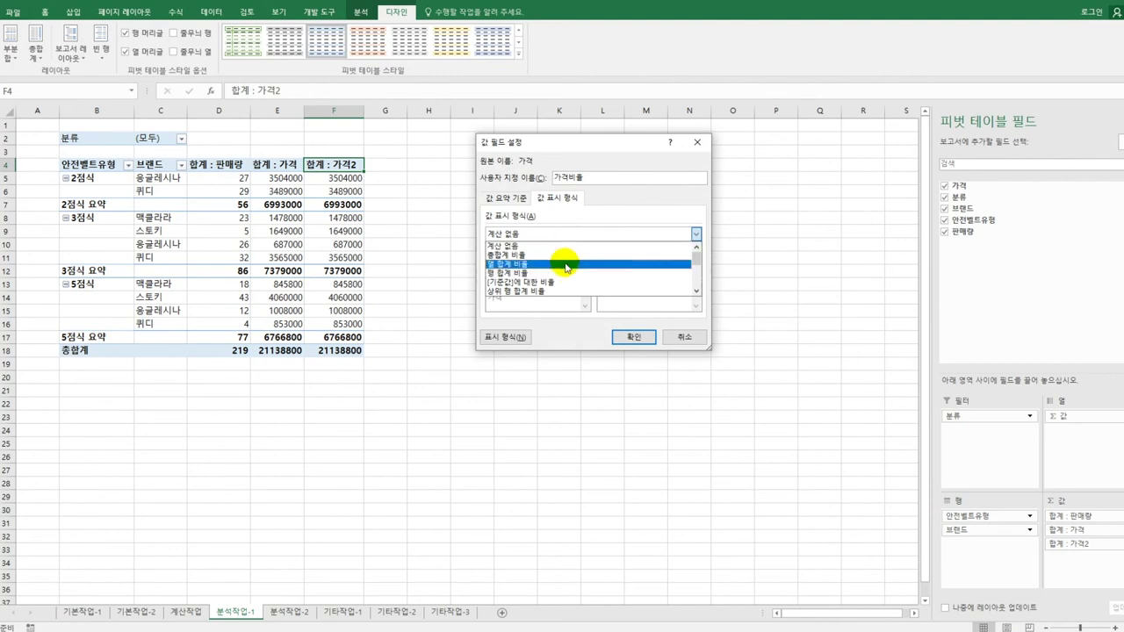
click(567, 265)
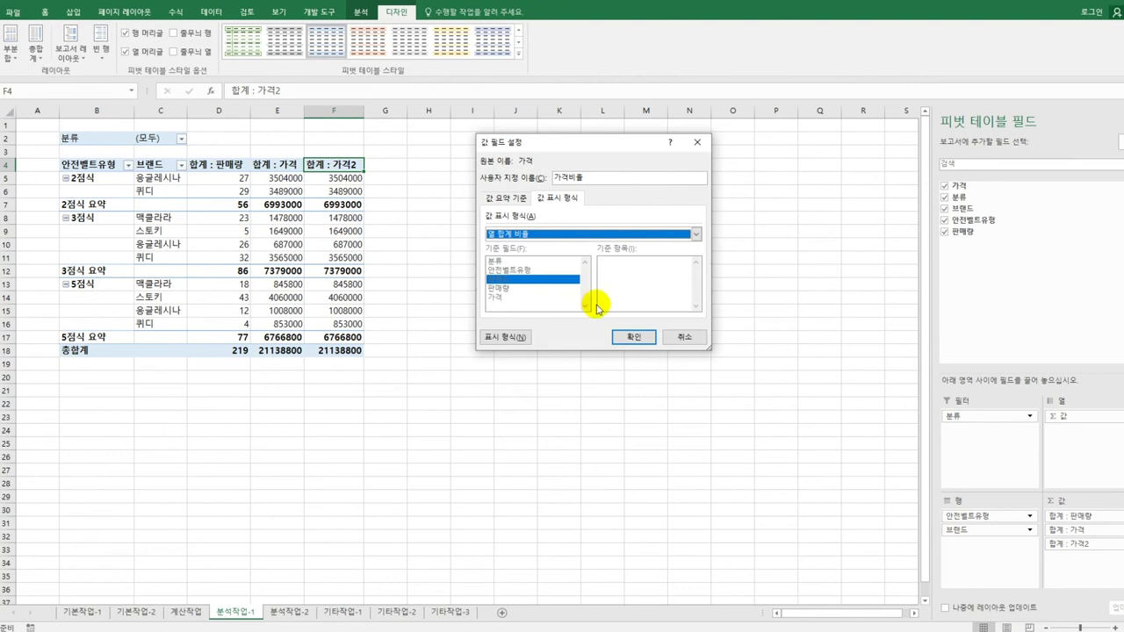
click(630, 336)
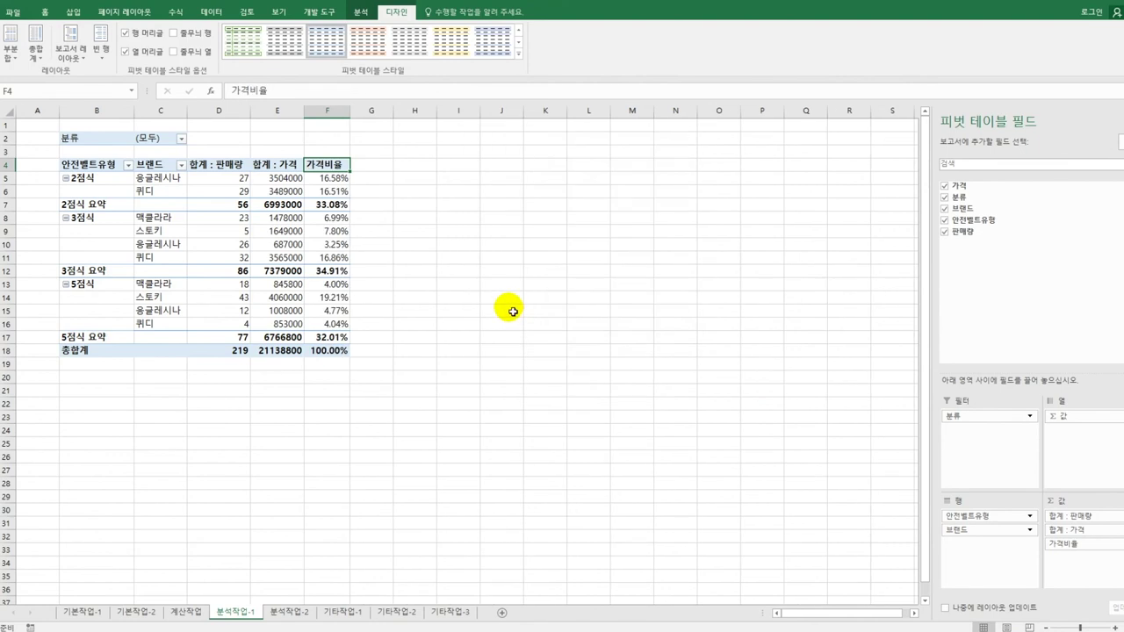
Format the 합계 : 가격 value field as 숫자 with 0 decimal places and the 1000 separator
click(271, 168)
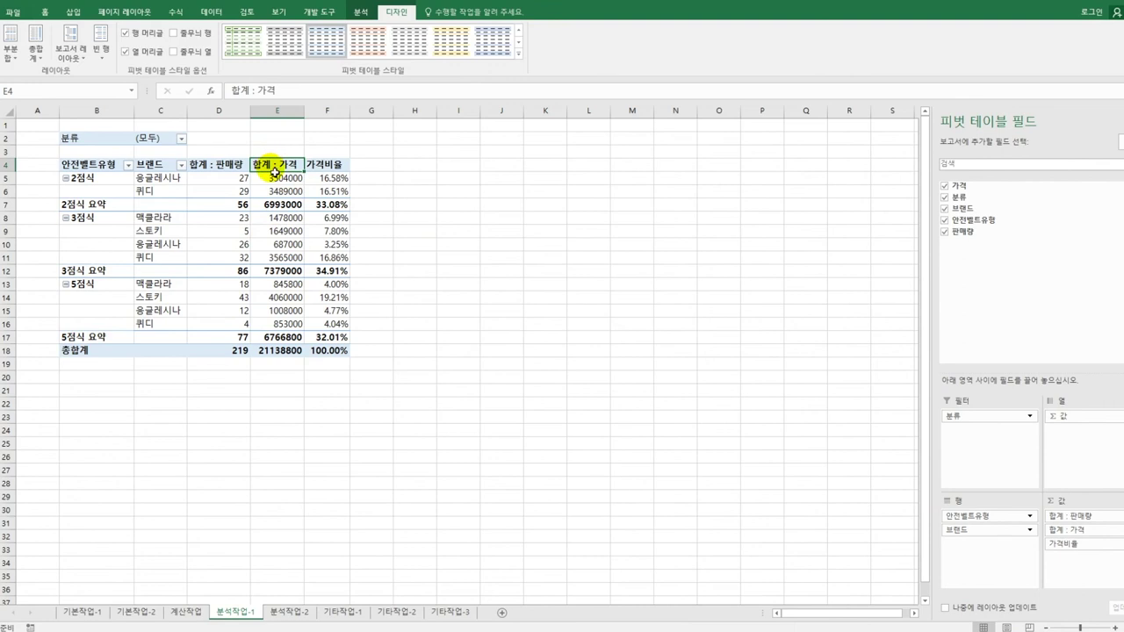
double_click(274, 170)
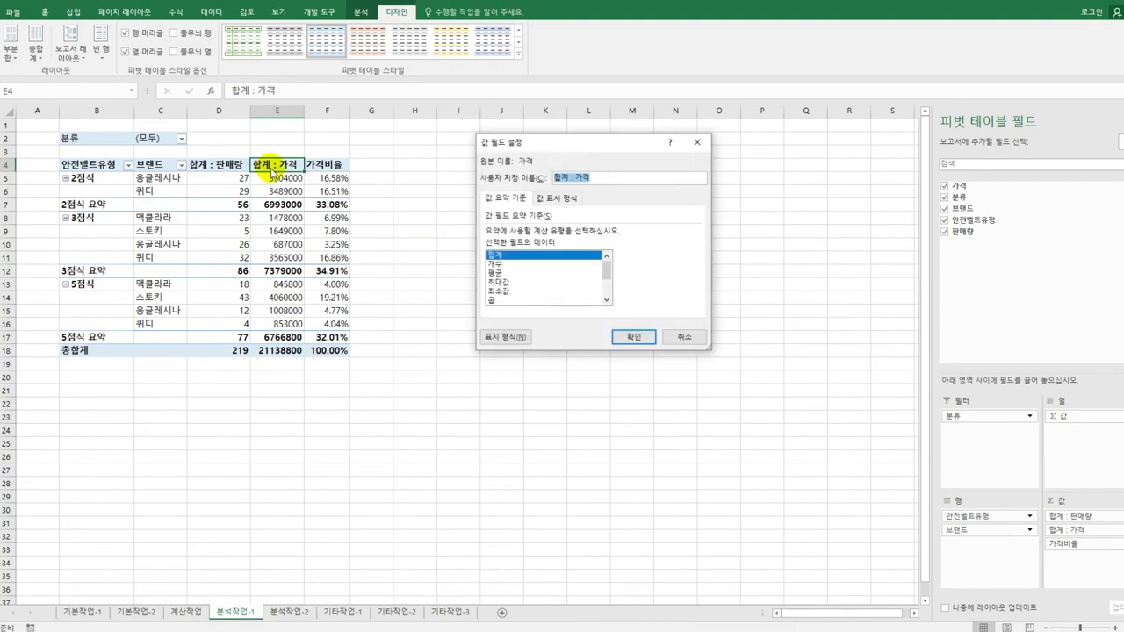
click(504, 337)
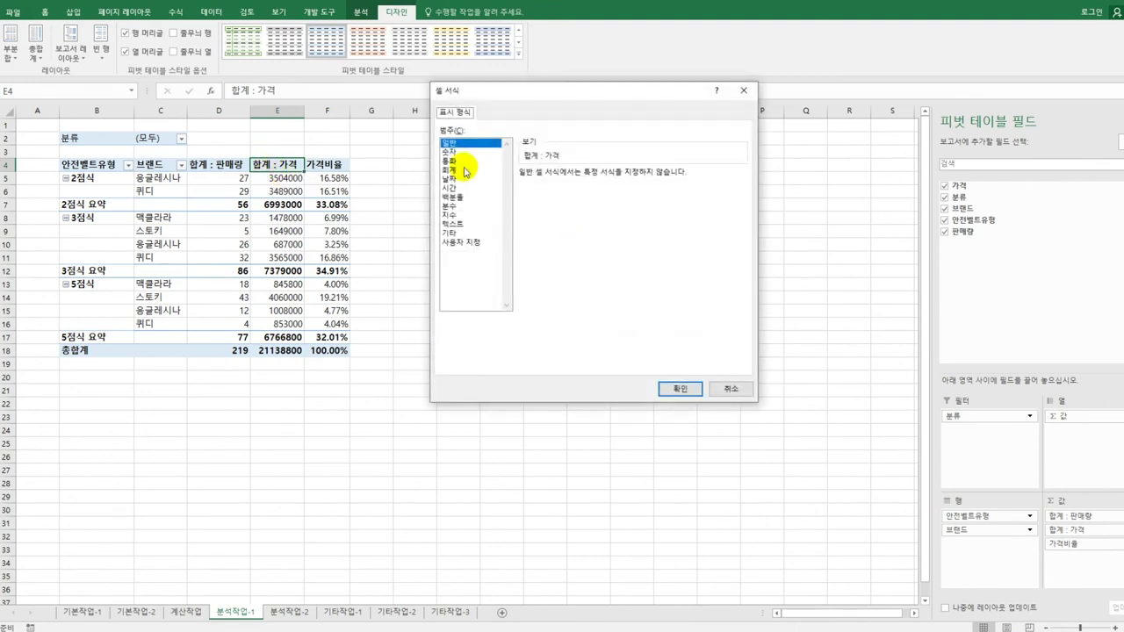
click(460, 153)
click(530, 190)
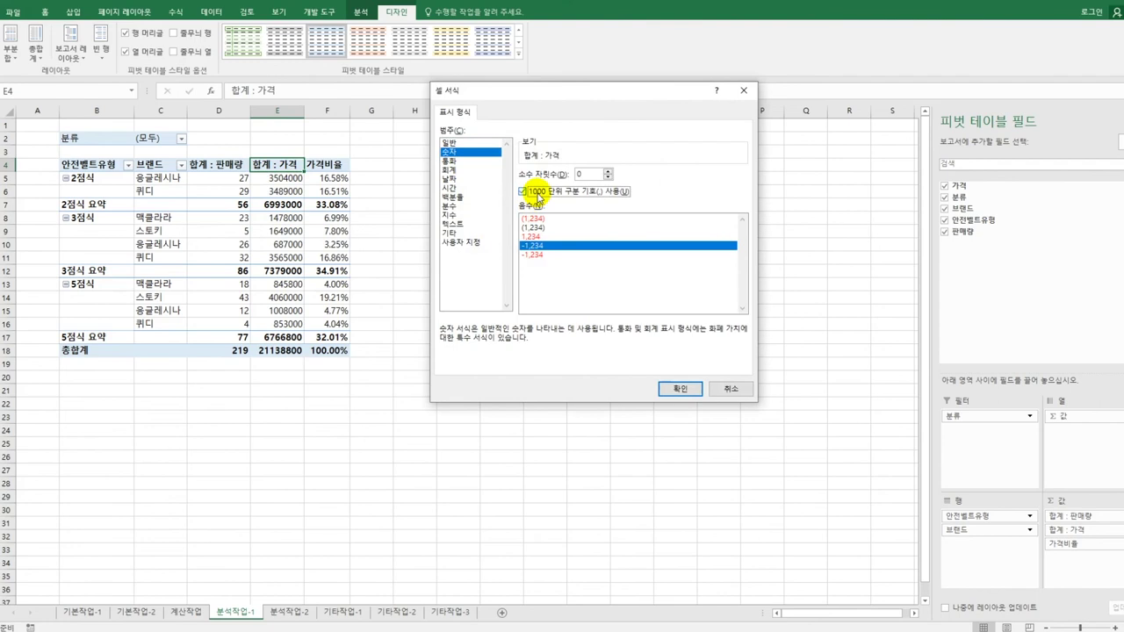
click(676, 389)
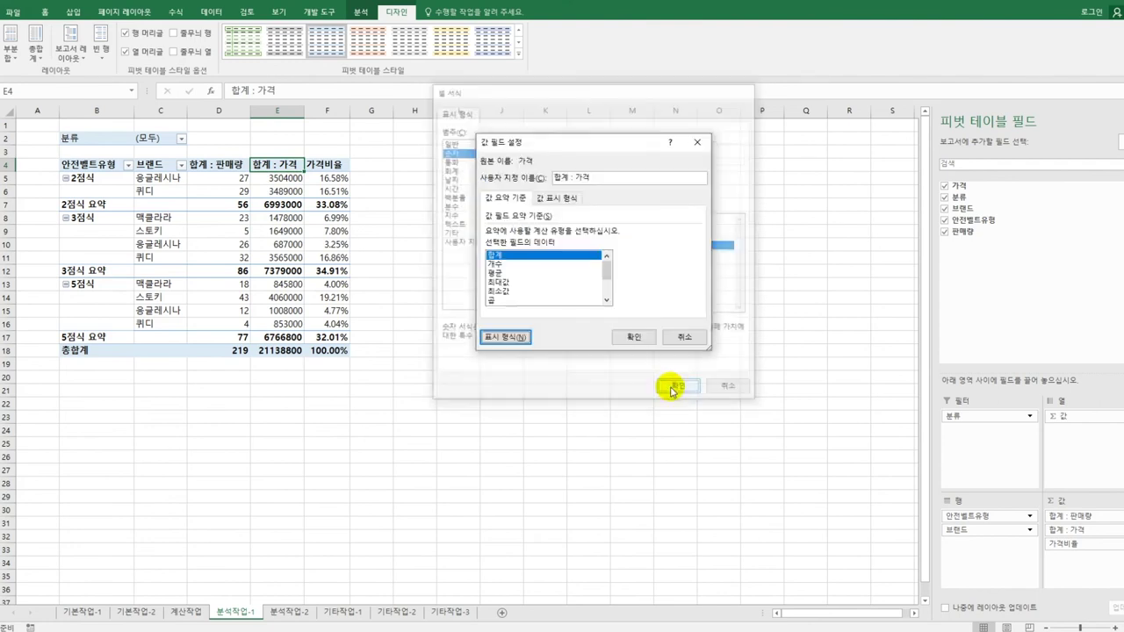
click(634, 336)
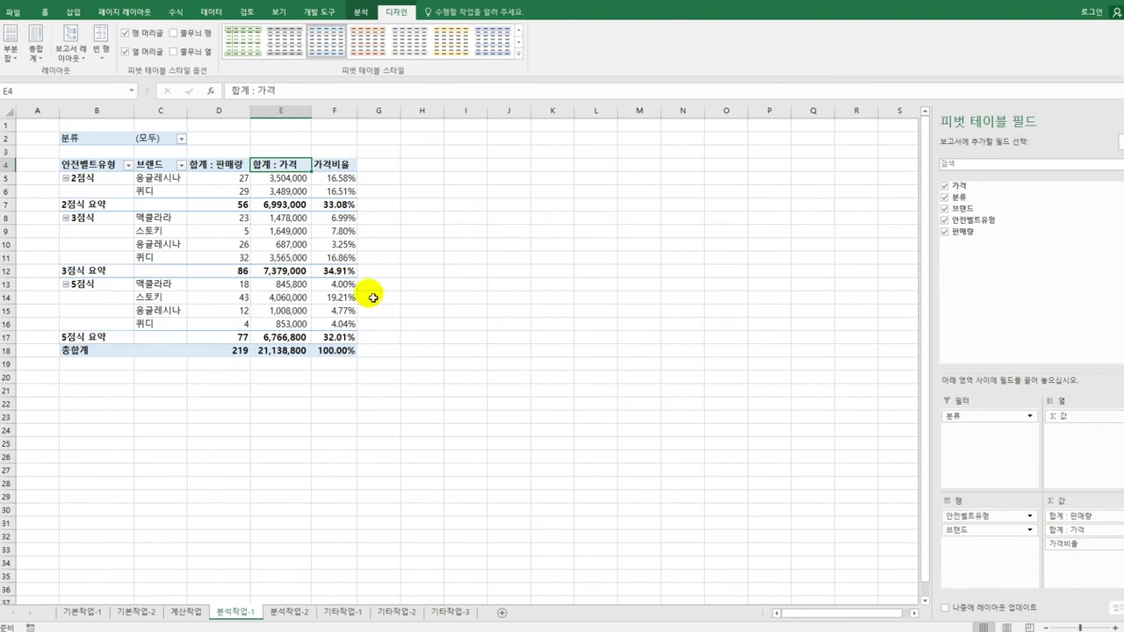
Apply the PivotTable style 피벗 스타일 밝게 22 and turn on banded columns (줄무늬 열)
click(519, 51)
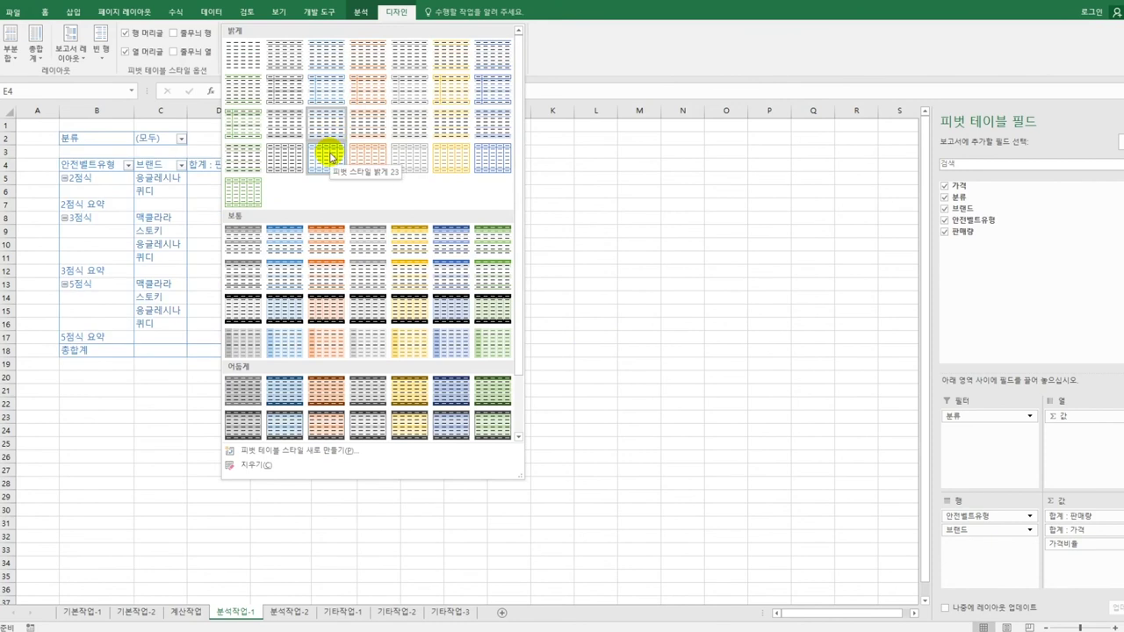
click(301, 159)
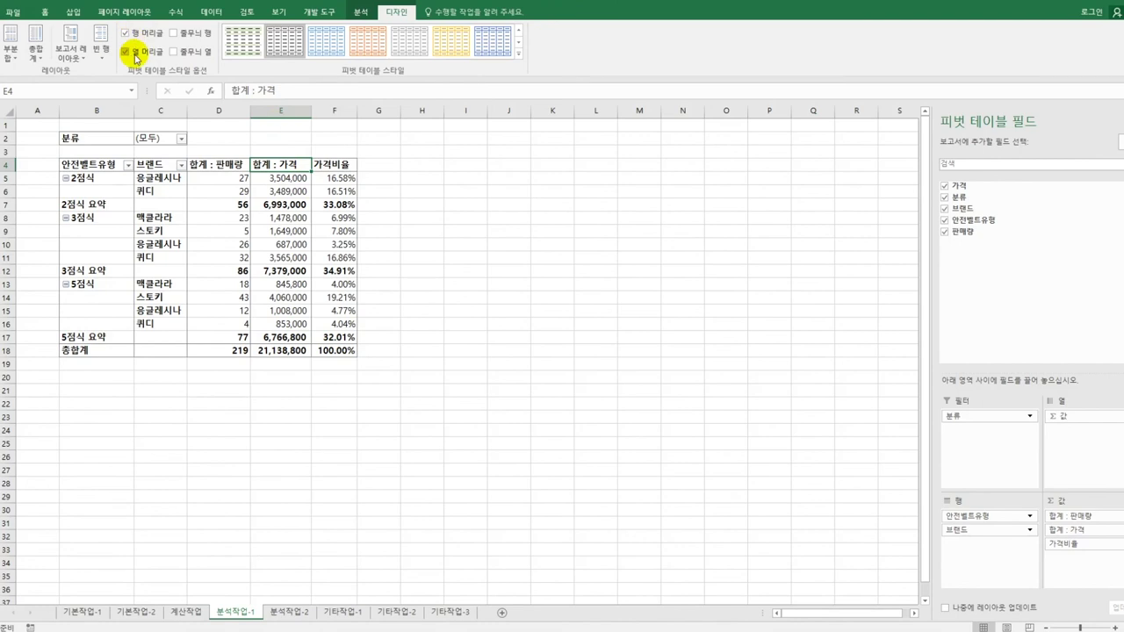
click(189, 53)
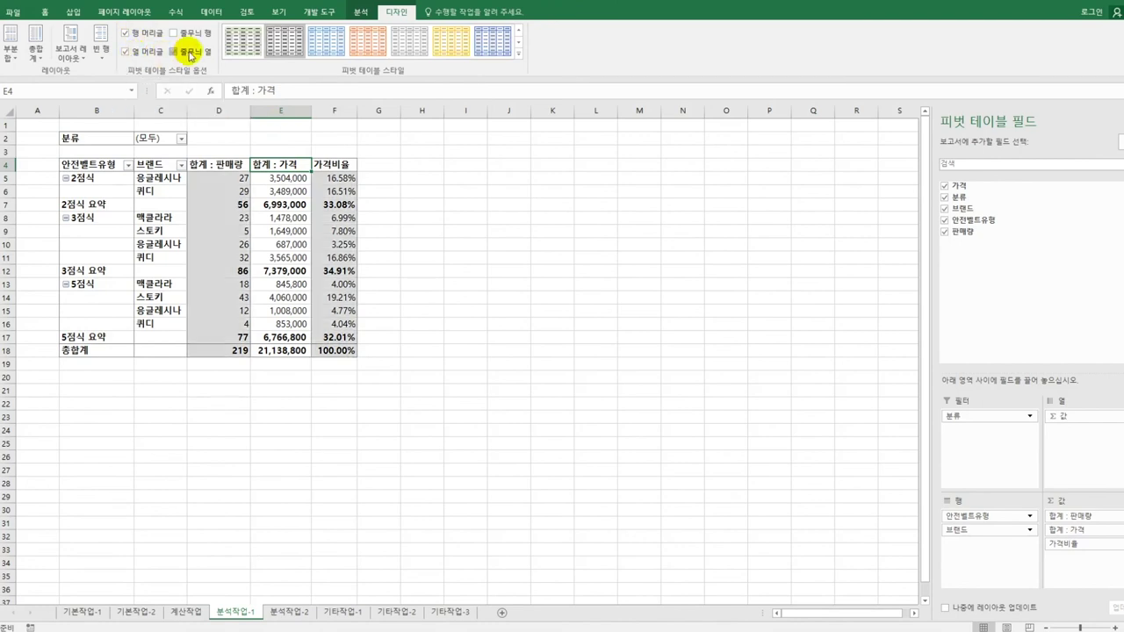
click(449, 376)
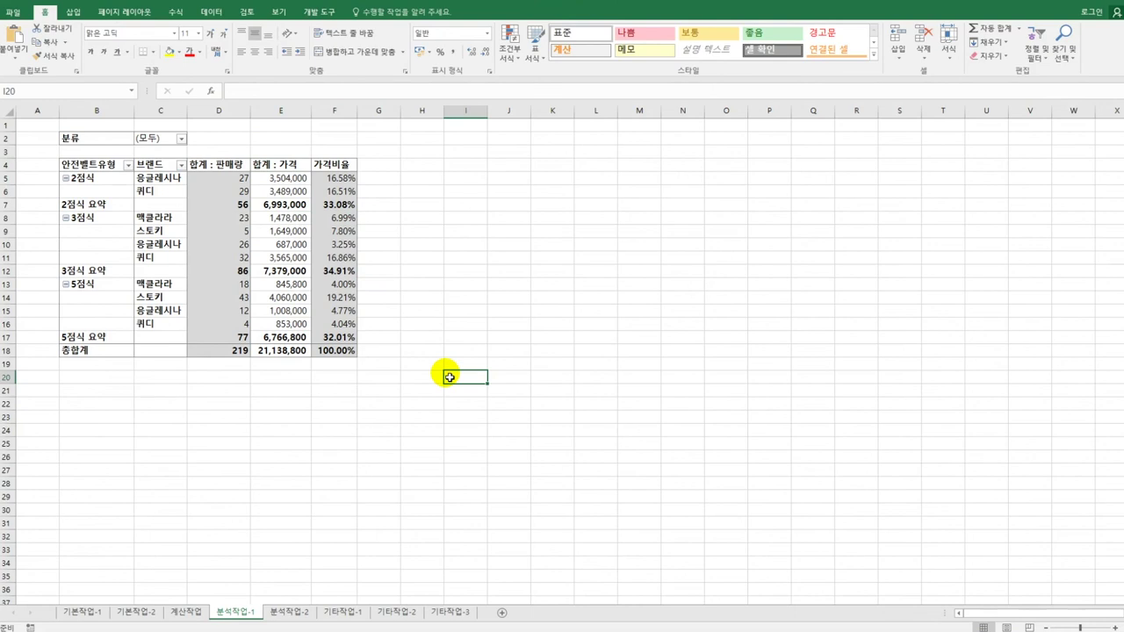
On sheet 분석작업-2, remove duplicate rows from [표1] based on the columns 분류, 브랜드, 사용체중 and 제조년도
click(315, 617)
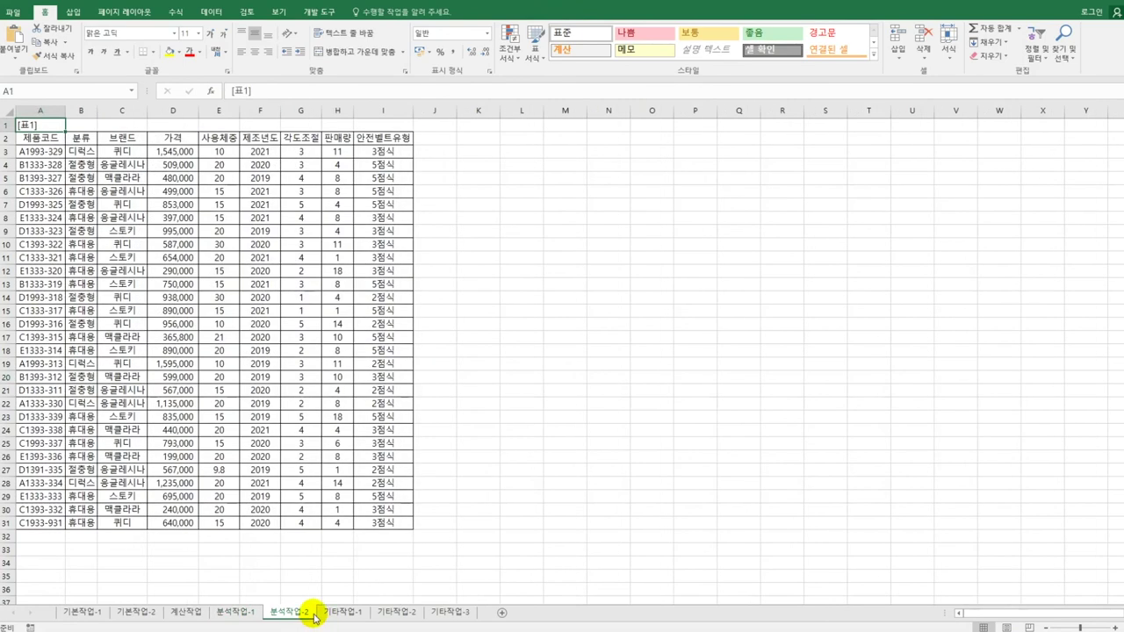
click(215, 270)
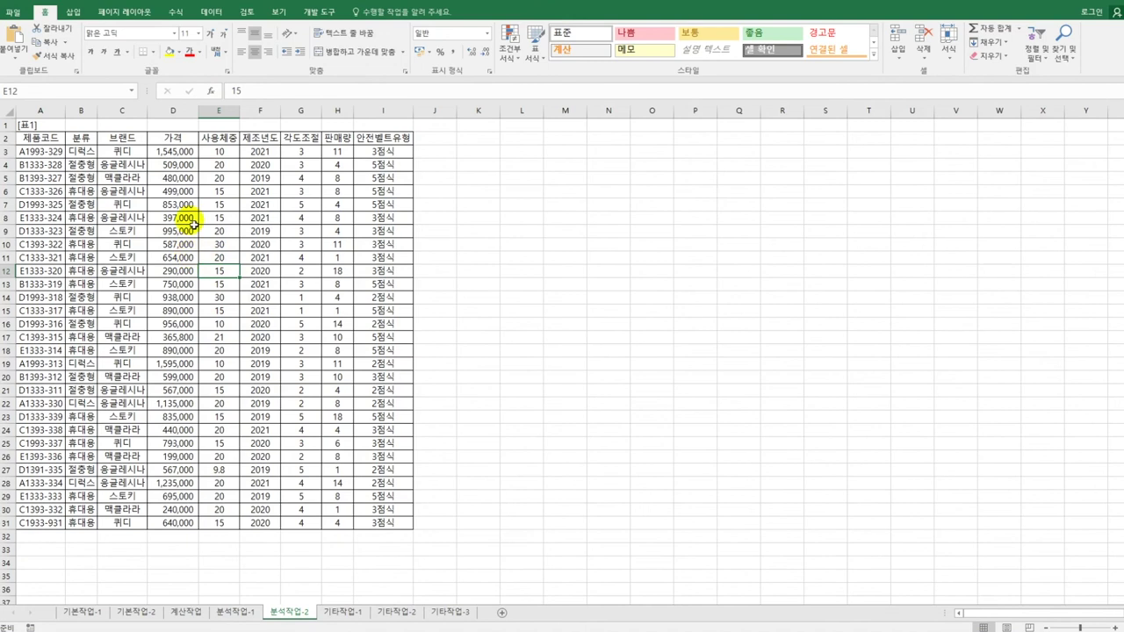
click(209, 12)
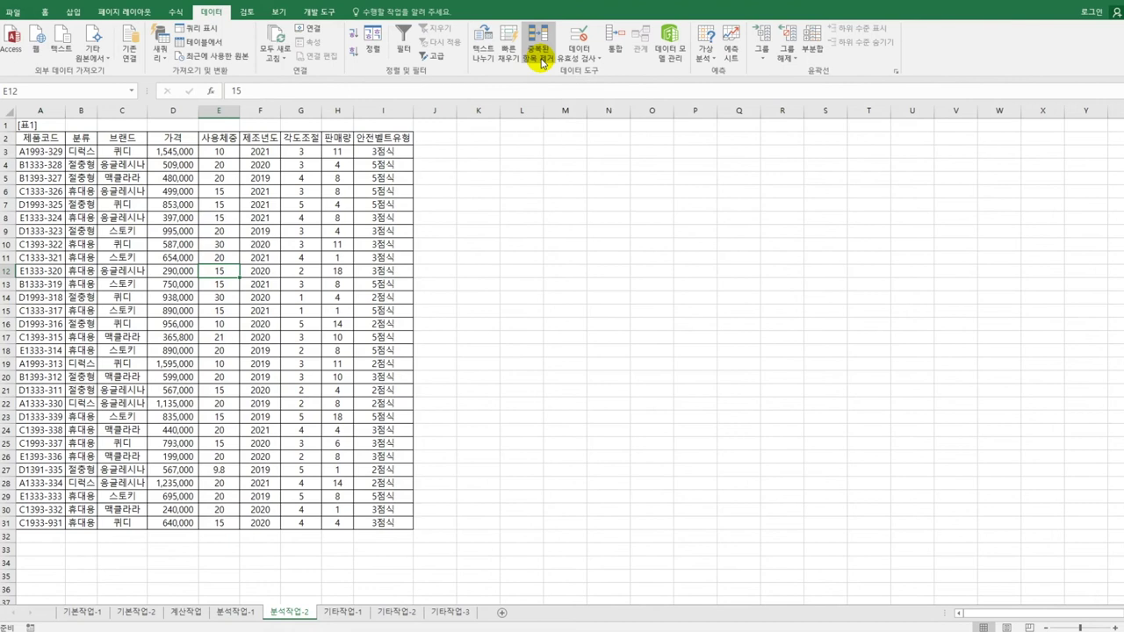
click(540, 55)
click(571, 208)
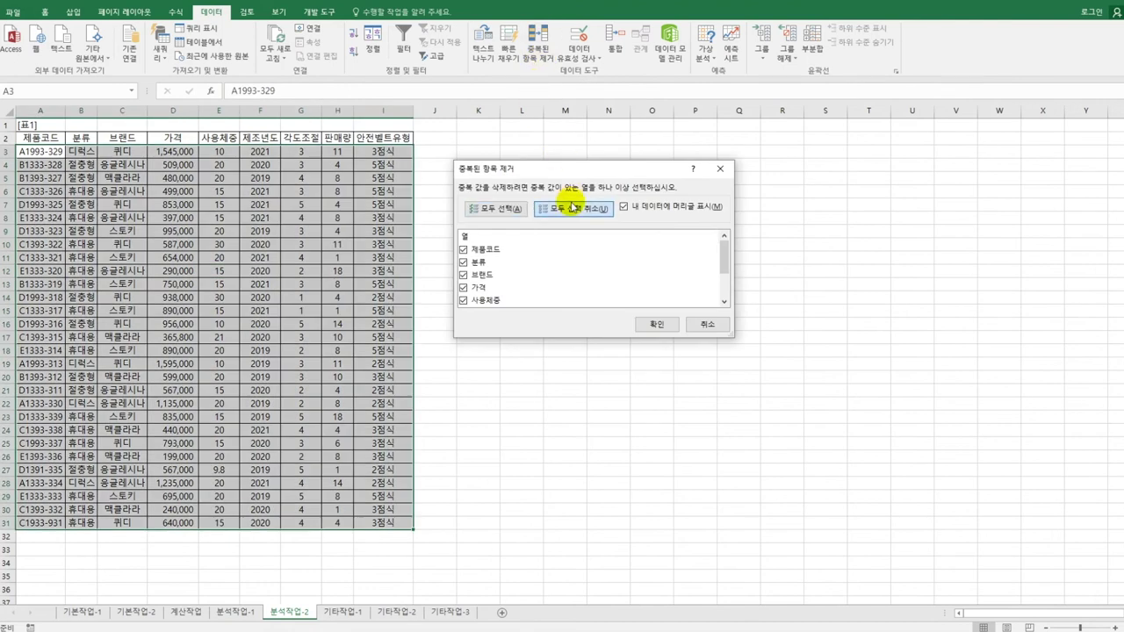
click(479, 263)
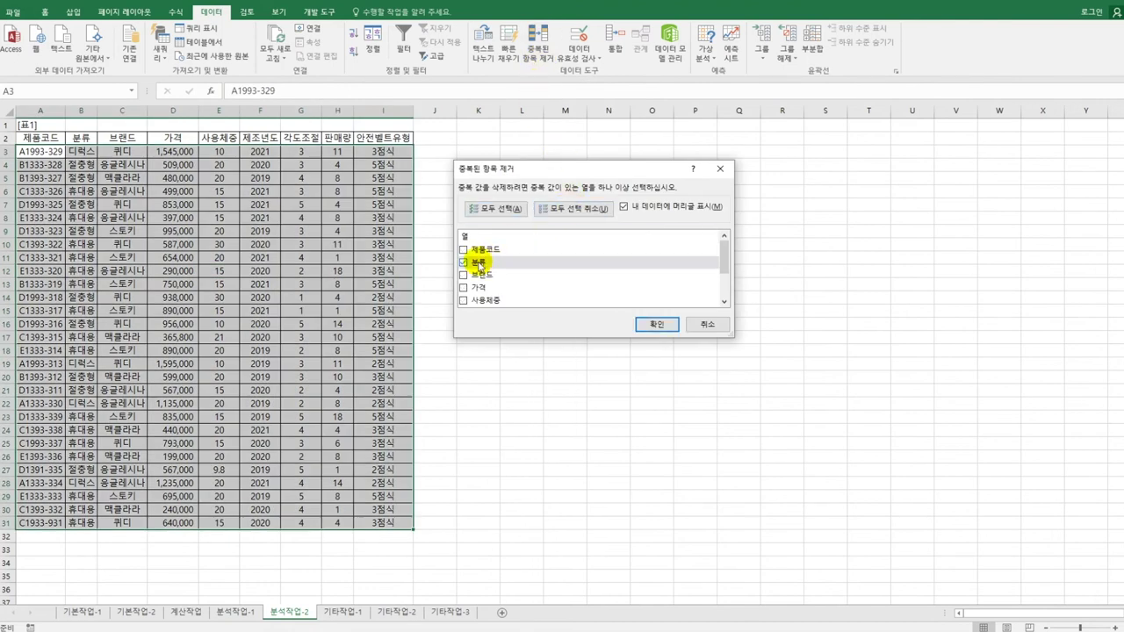
click(482, 277)
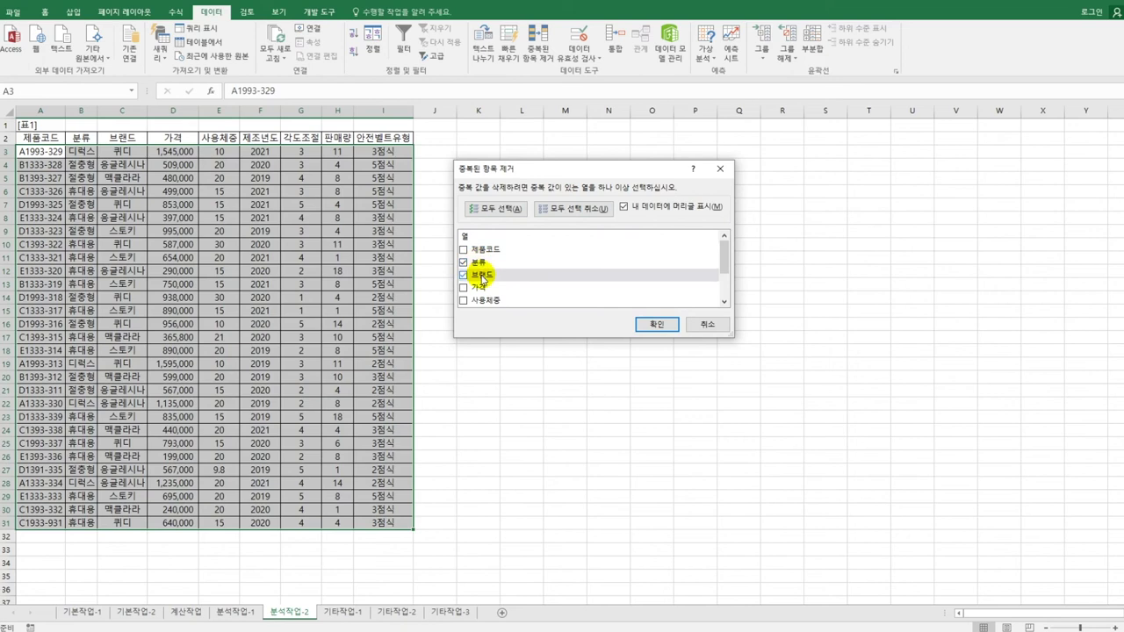
click(487, 303)
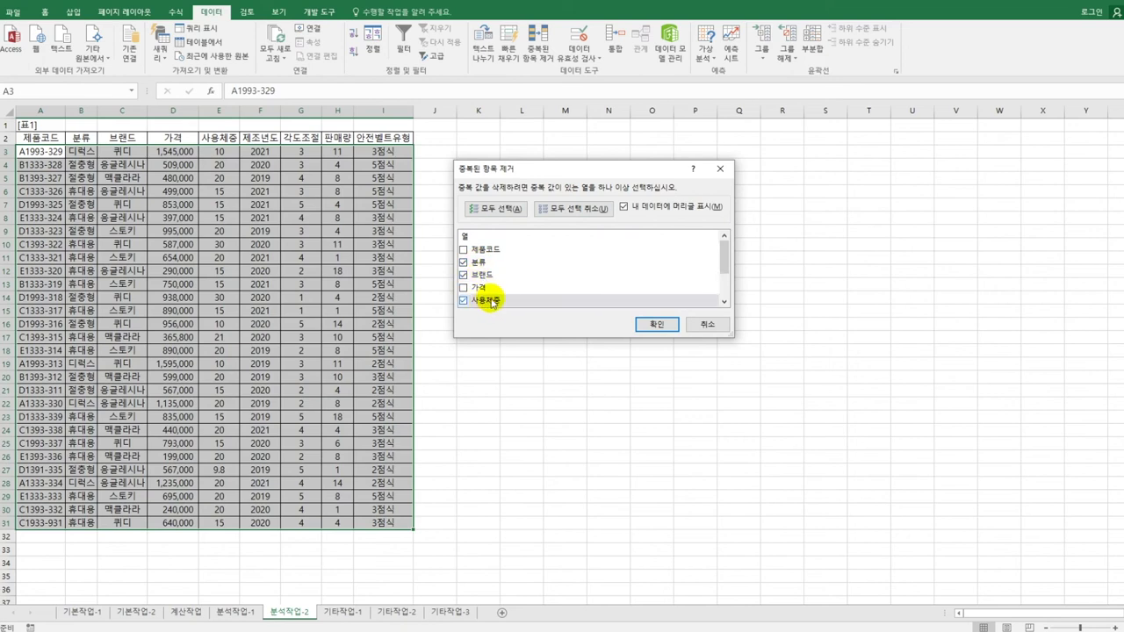
scroll(487, 302, down, 1)
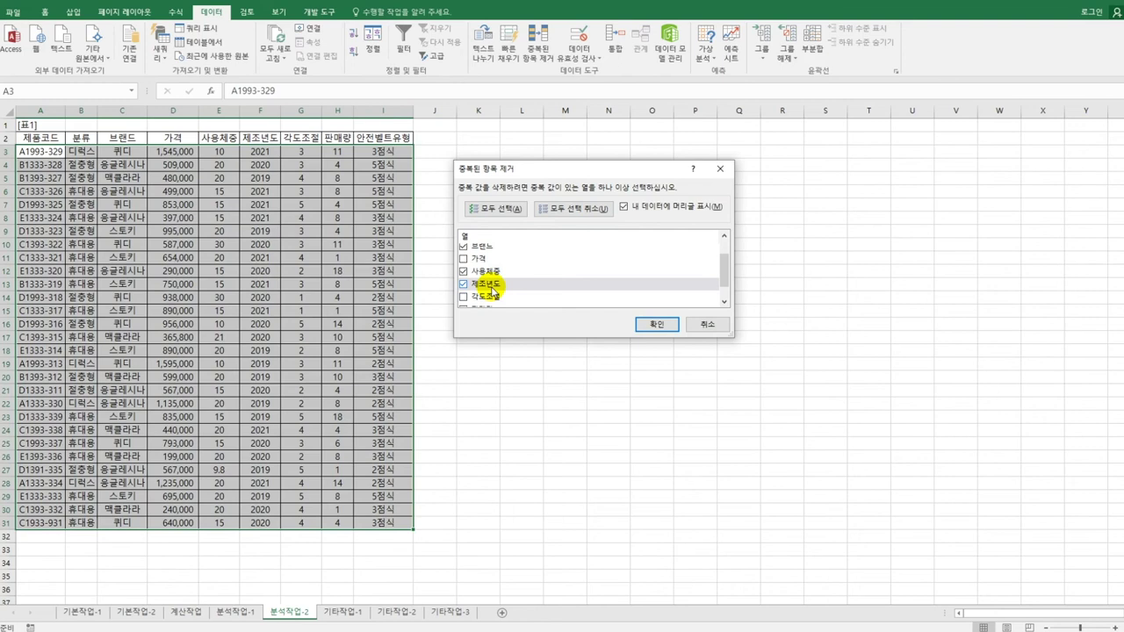
click(655, 325)
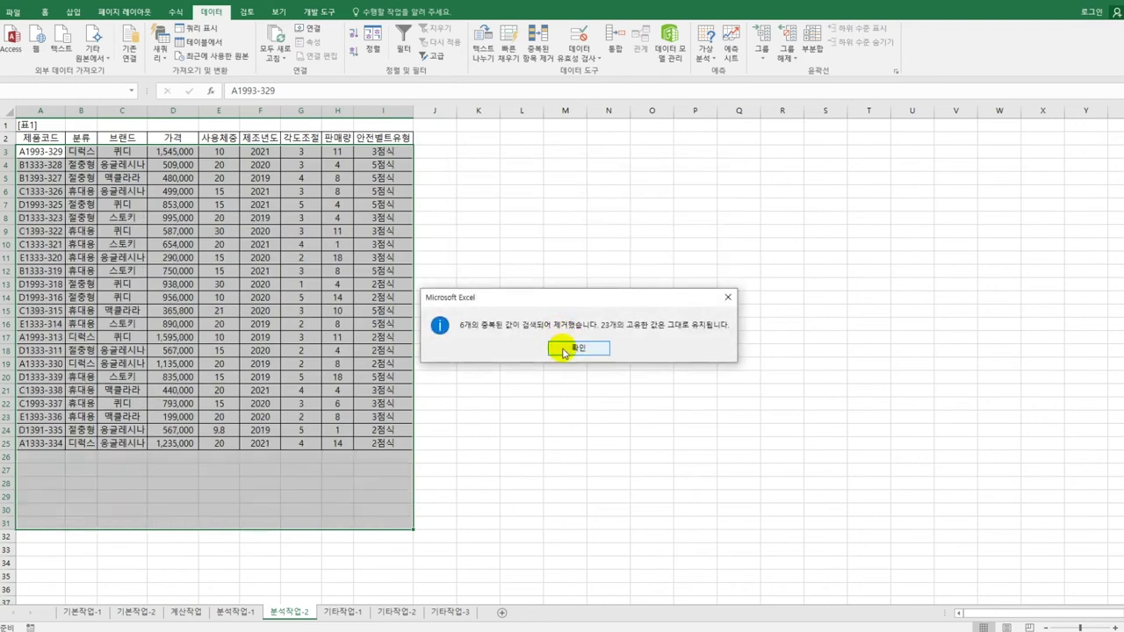
click(565, 349)
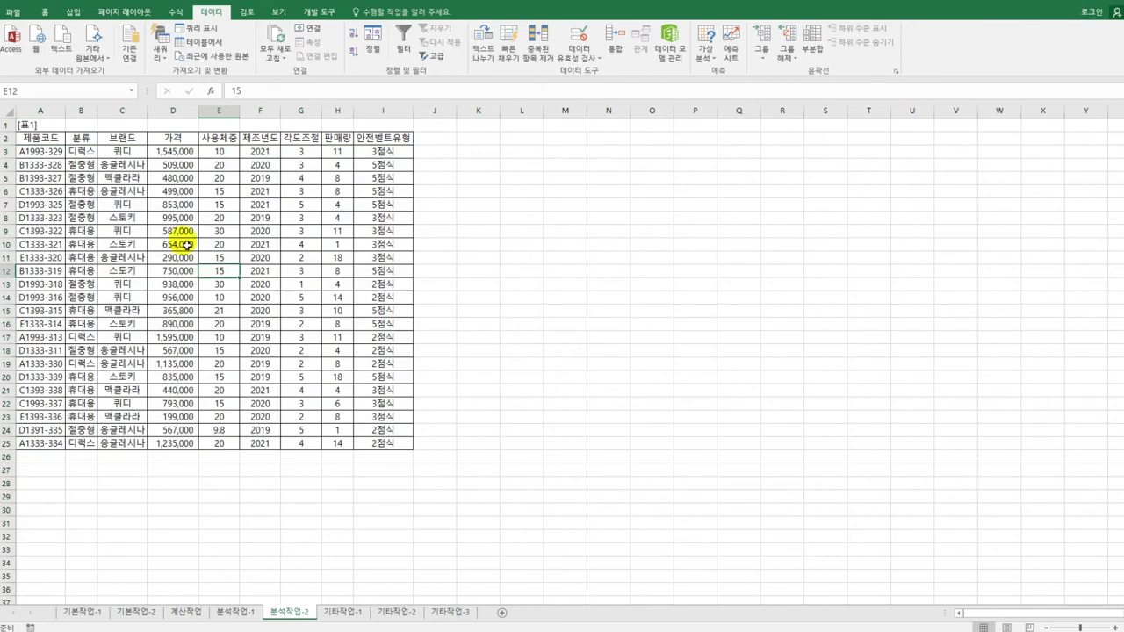
Highlight 가격 values in D3:D25 greater than 1000000 with the conditional format 진한 노랑 텍스트가 있는 노랑 채우기
drag(169, 154, 174, 445)
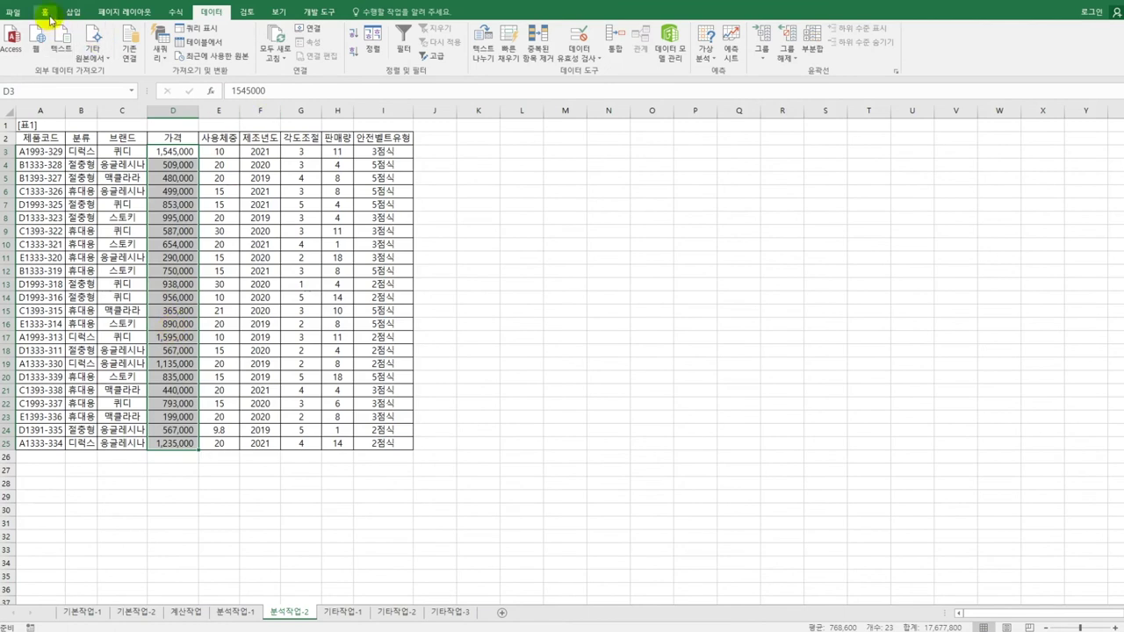
click(47, 13)
click(507, 49)
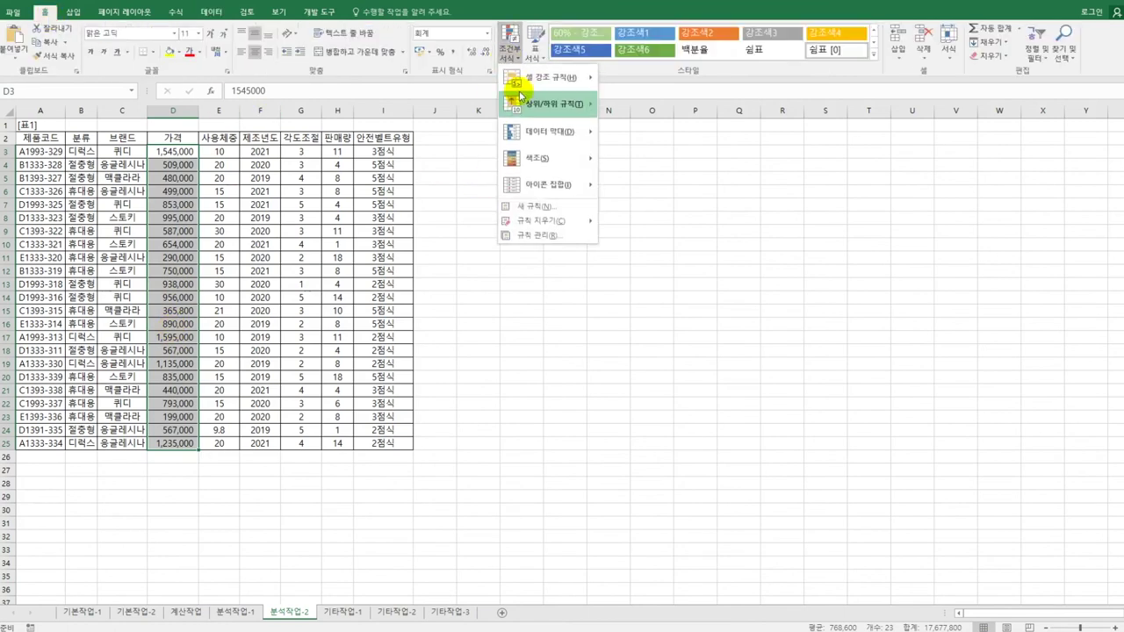
mouse_move(522, 88)
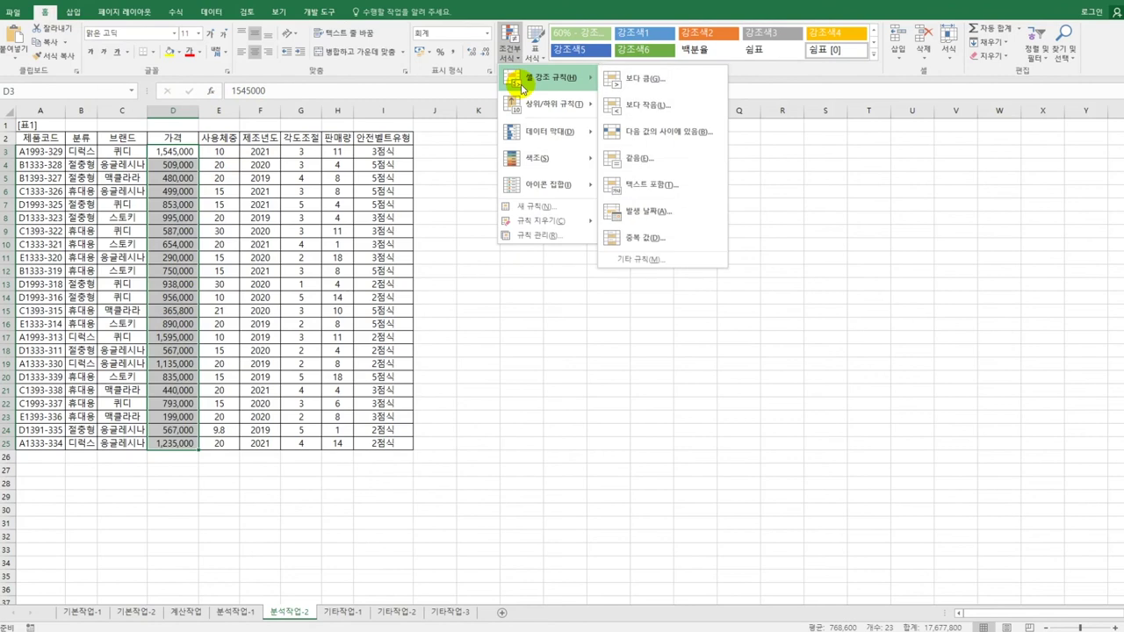
click(645, 87)
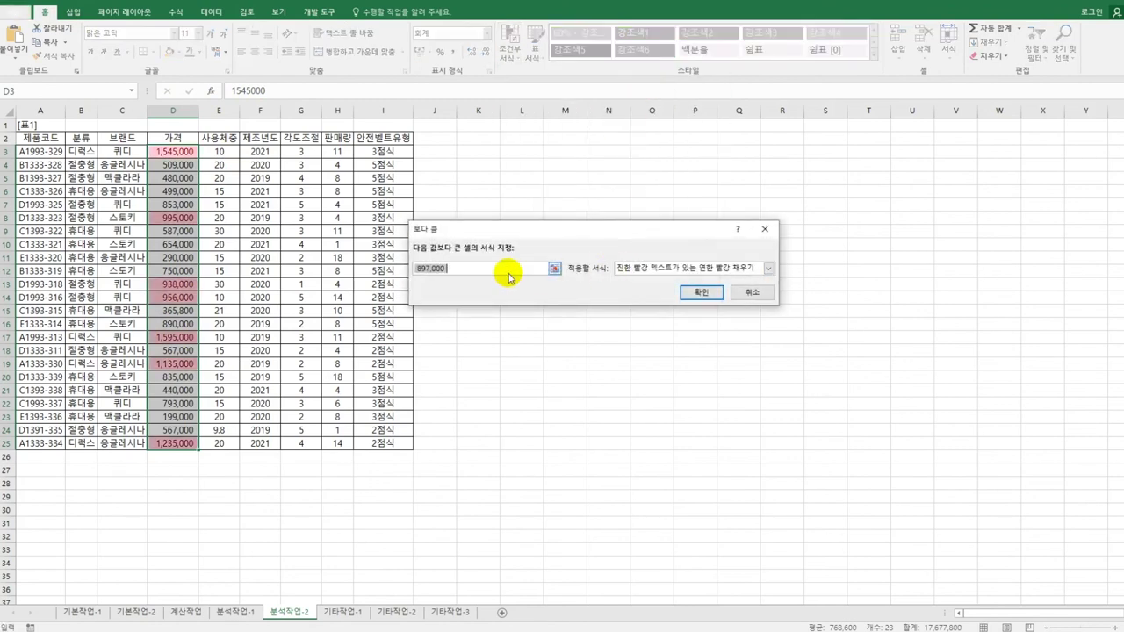
text(1000)
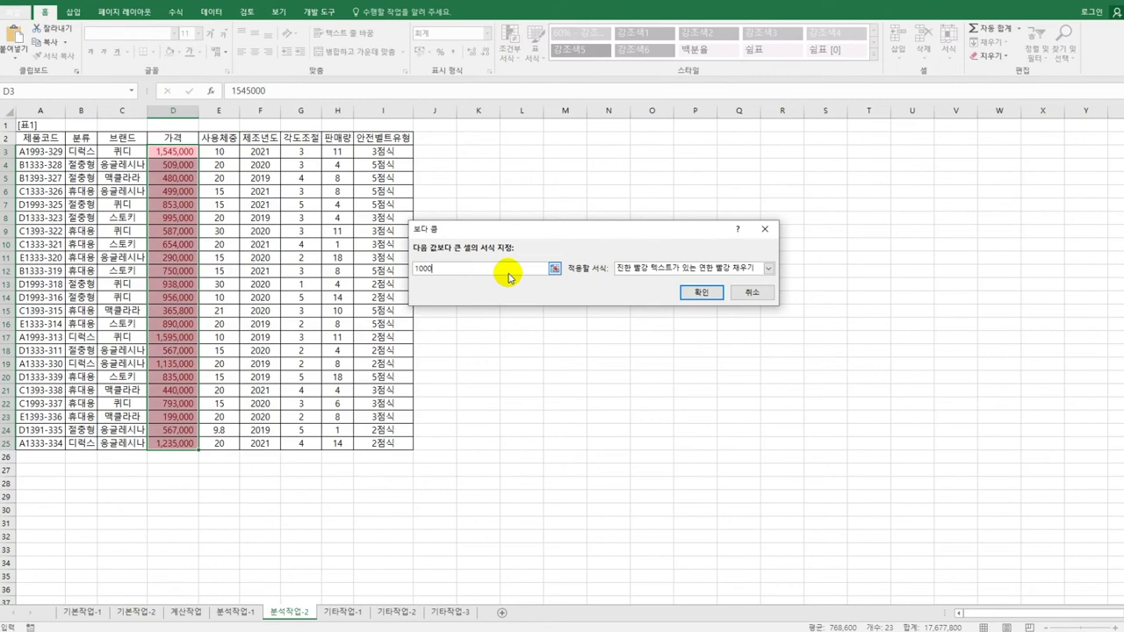
text(000)
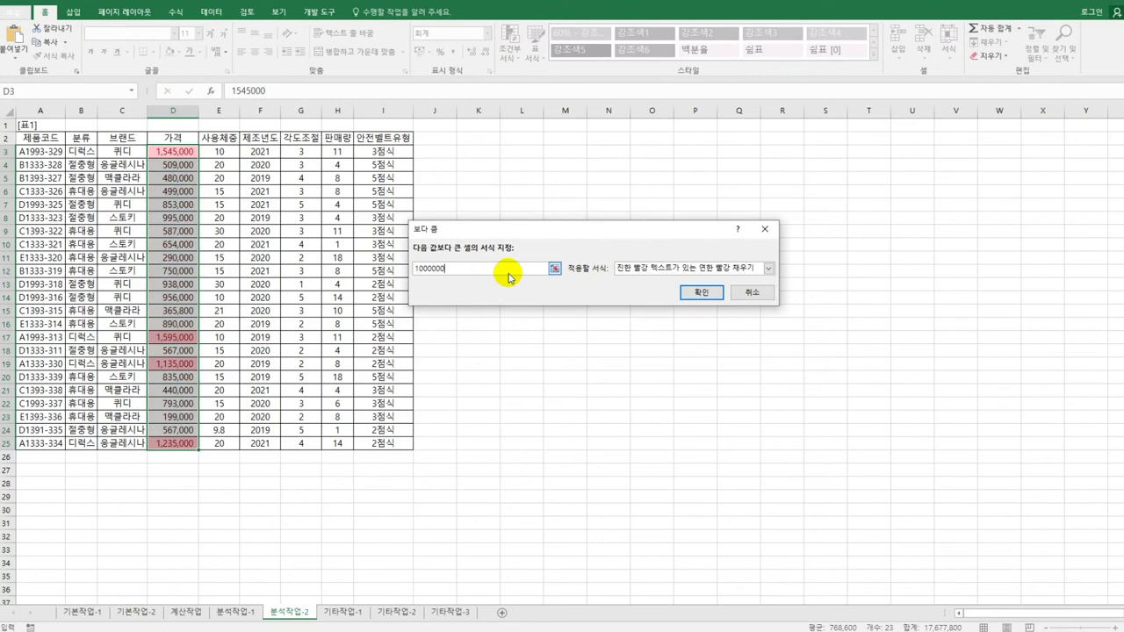
click(711, 267)
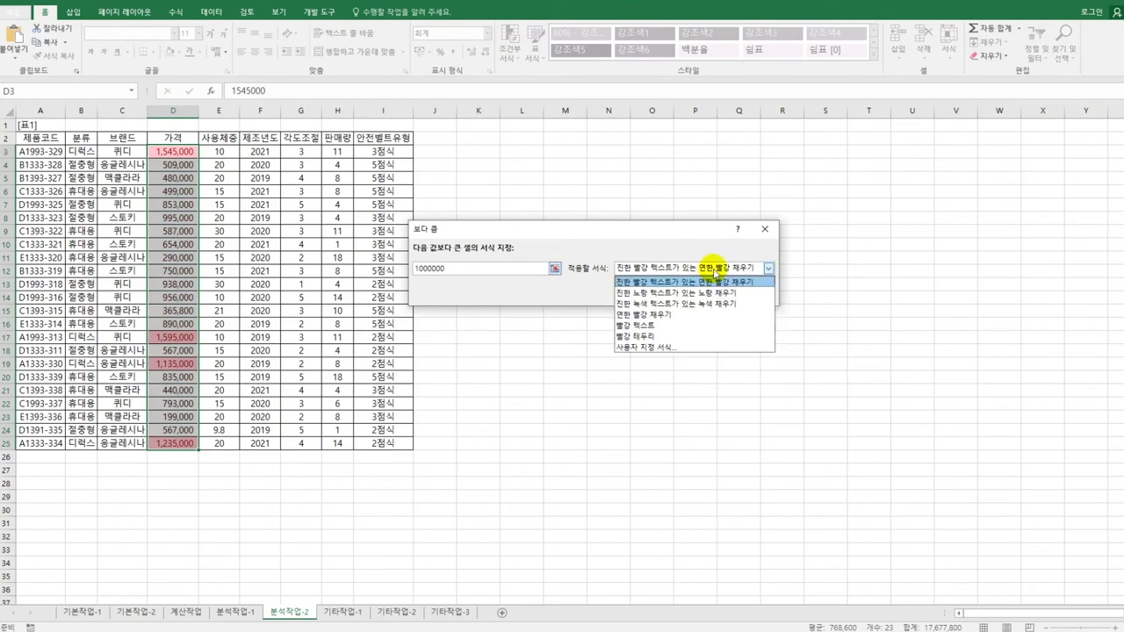
click(710, 300)
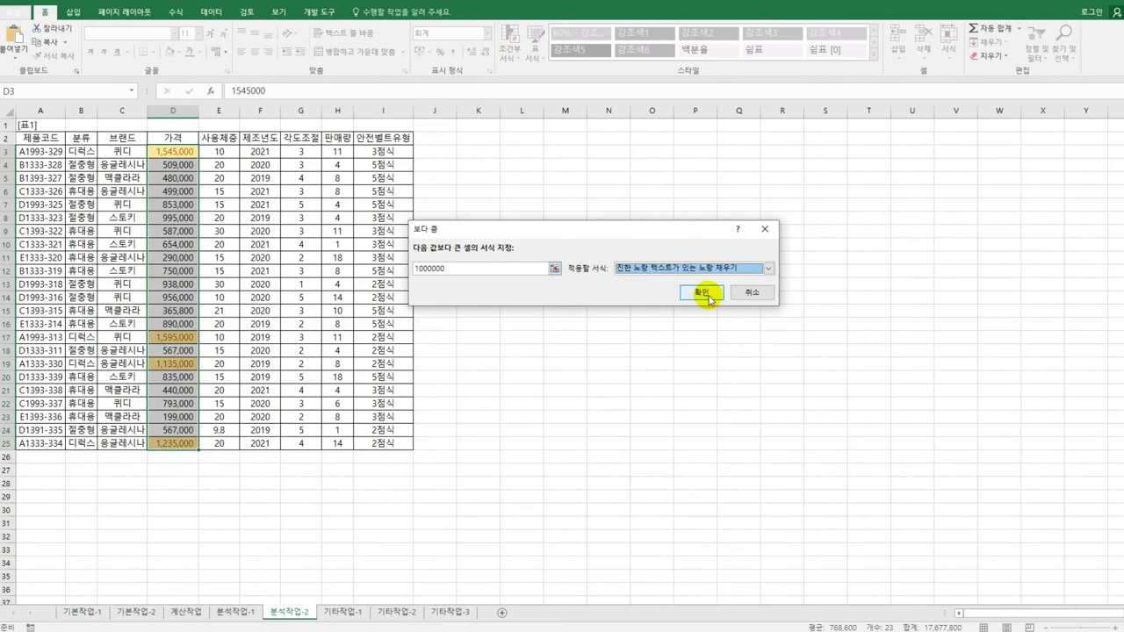
click(710, 297)
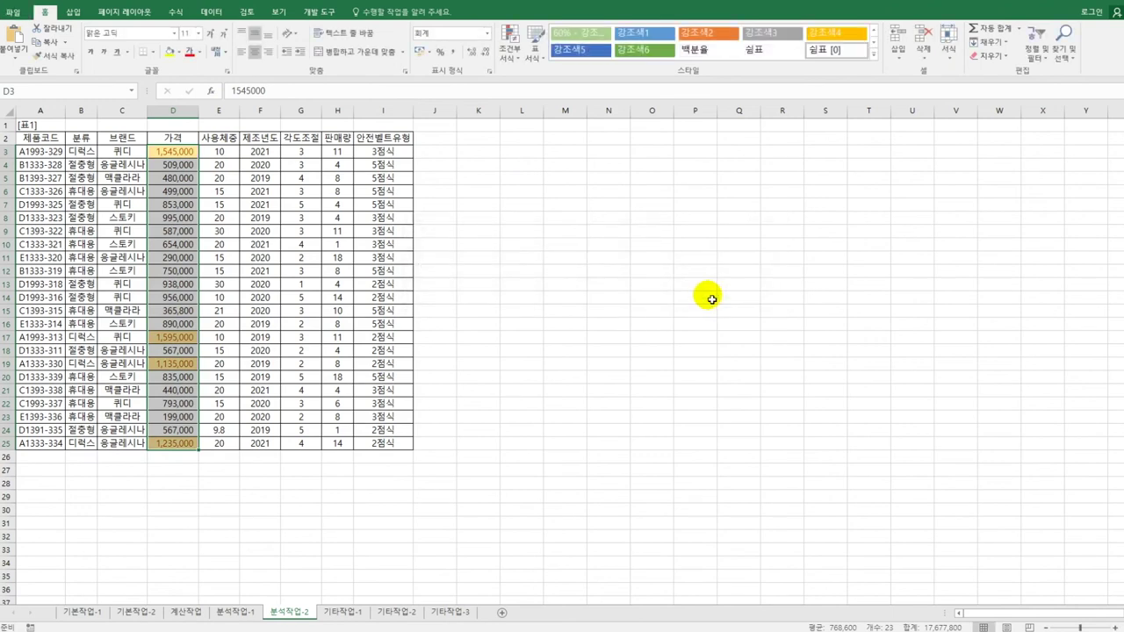
Add filters to the [표1] header row and filter 가격 by the yellow cell colour
click(184, 136)
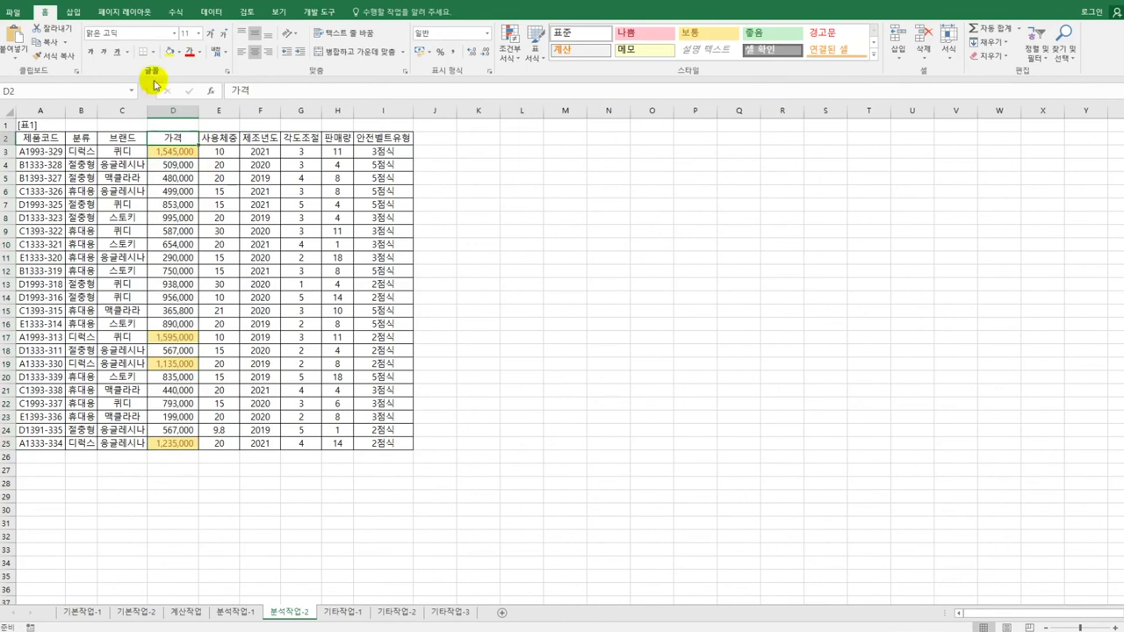
click(211, 12)
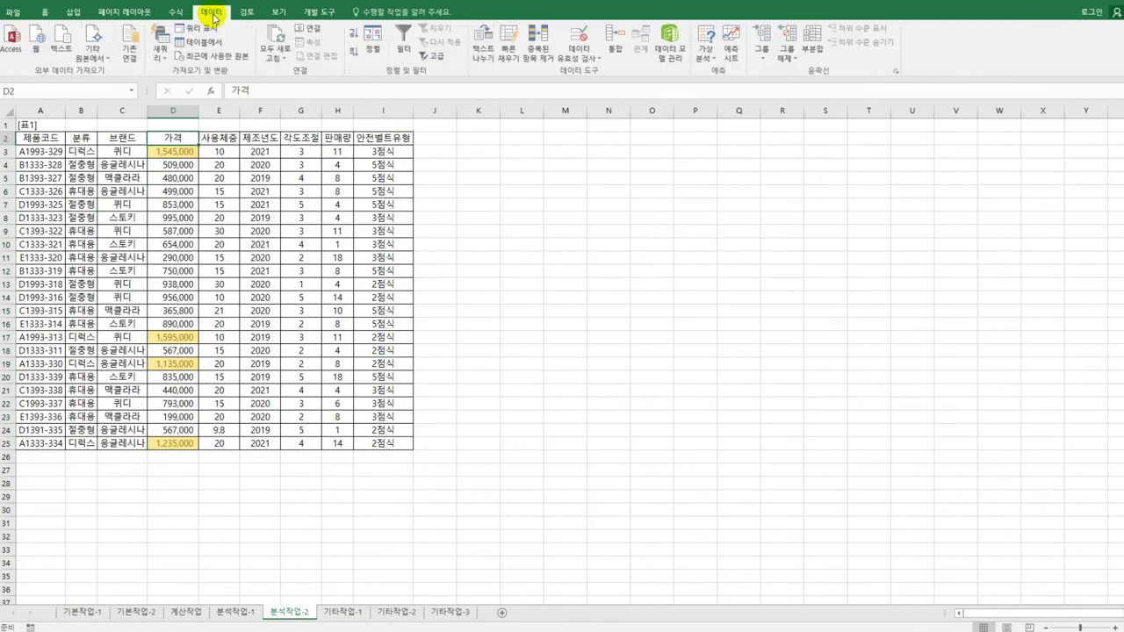
click(404, 42)
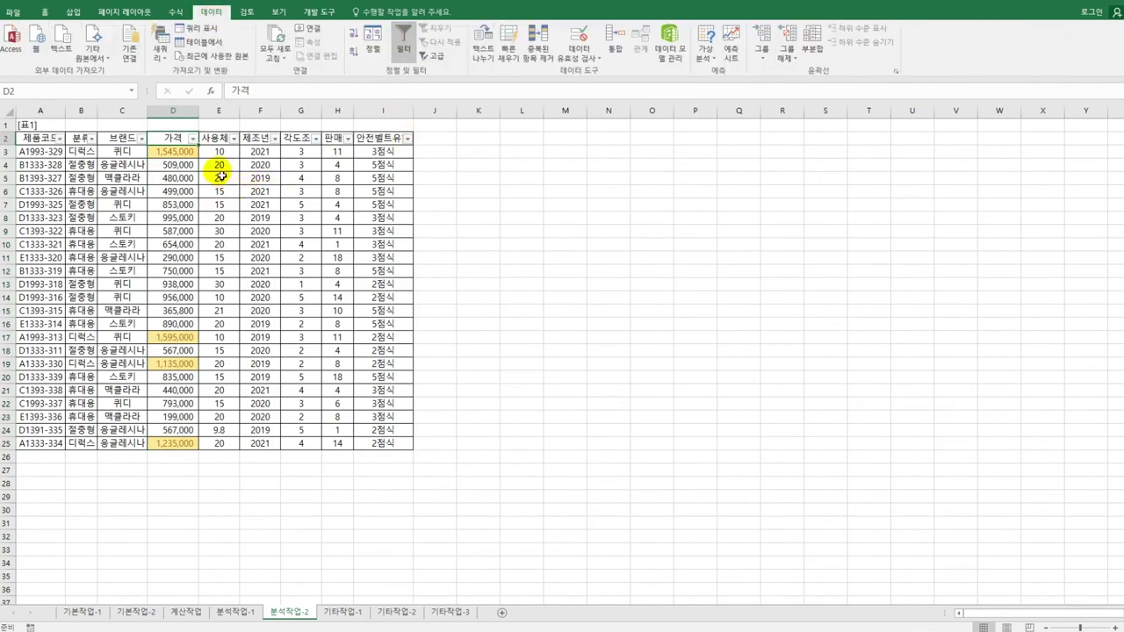
click(192, 138)
mouse_move(141, 215)
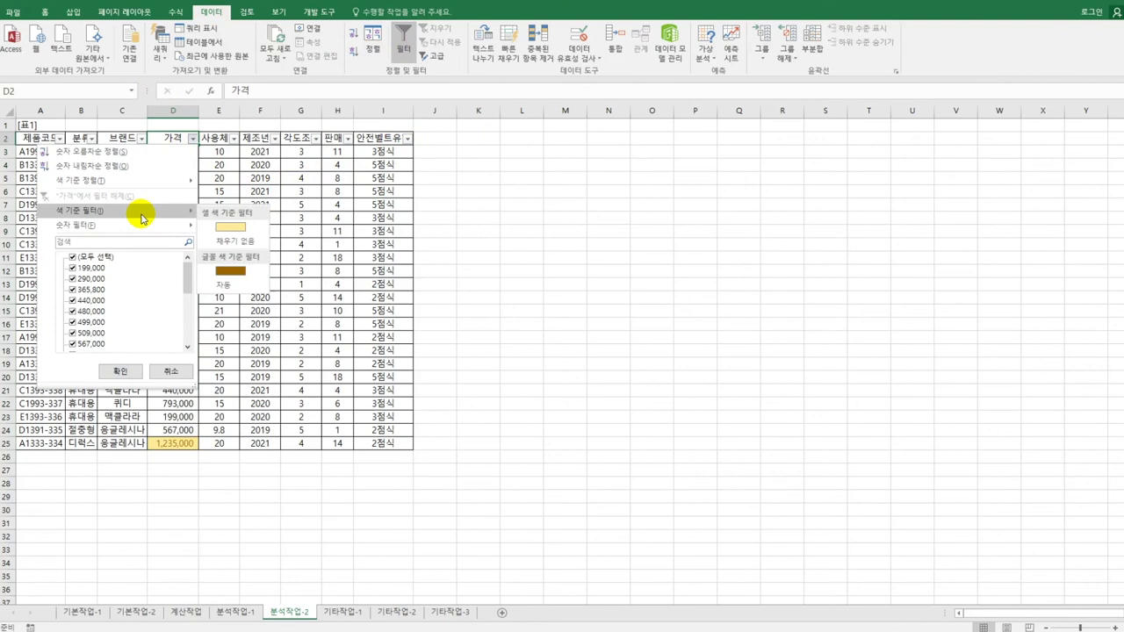
click(233, 227)
click(490, 245)
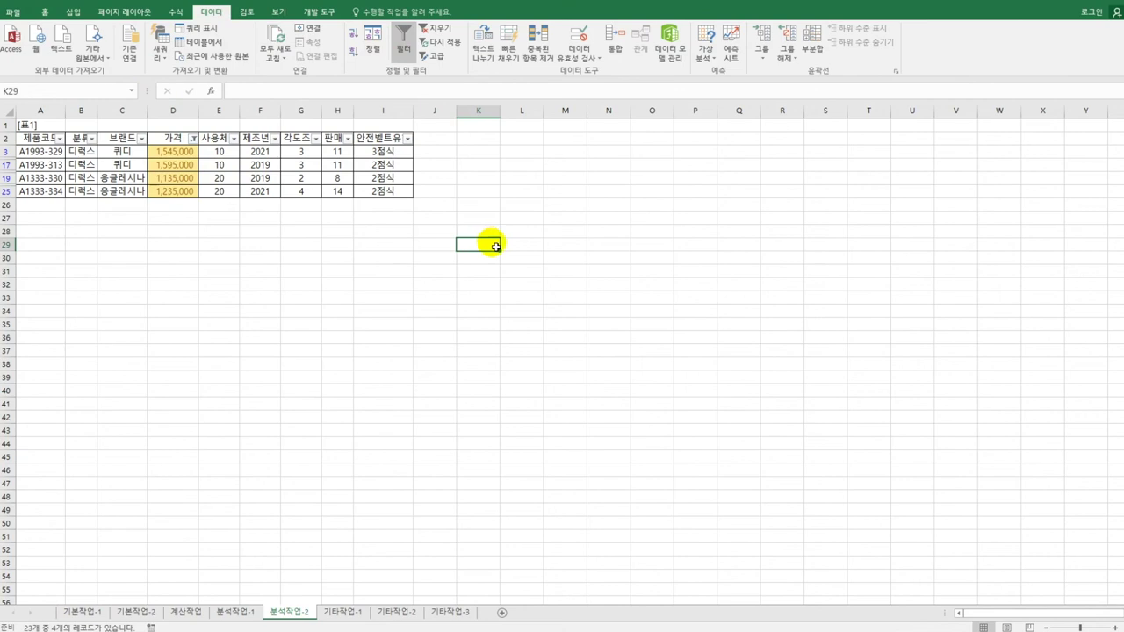
On sheet 기타작업-1, change the chart to a combo (콤보) with 판매량 as 표식이 있는 꺾은선형 on the secondary axis
click(347, 611)
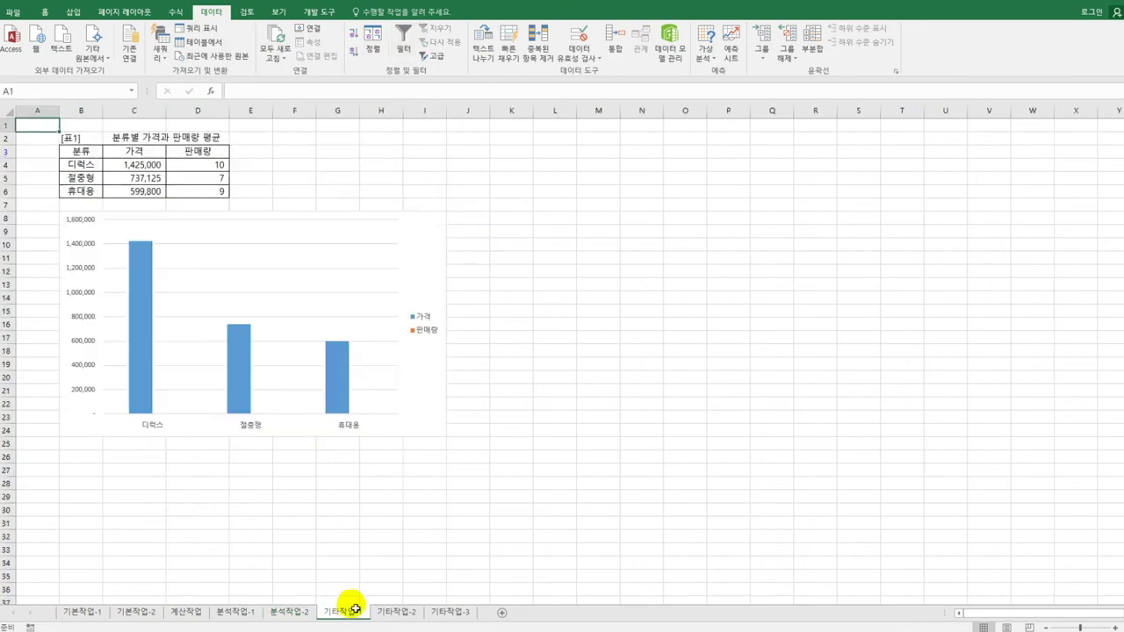
click(433, 267)
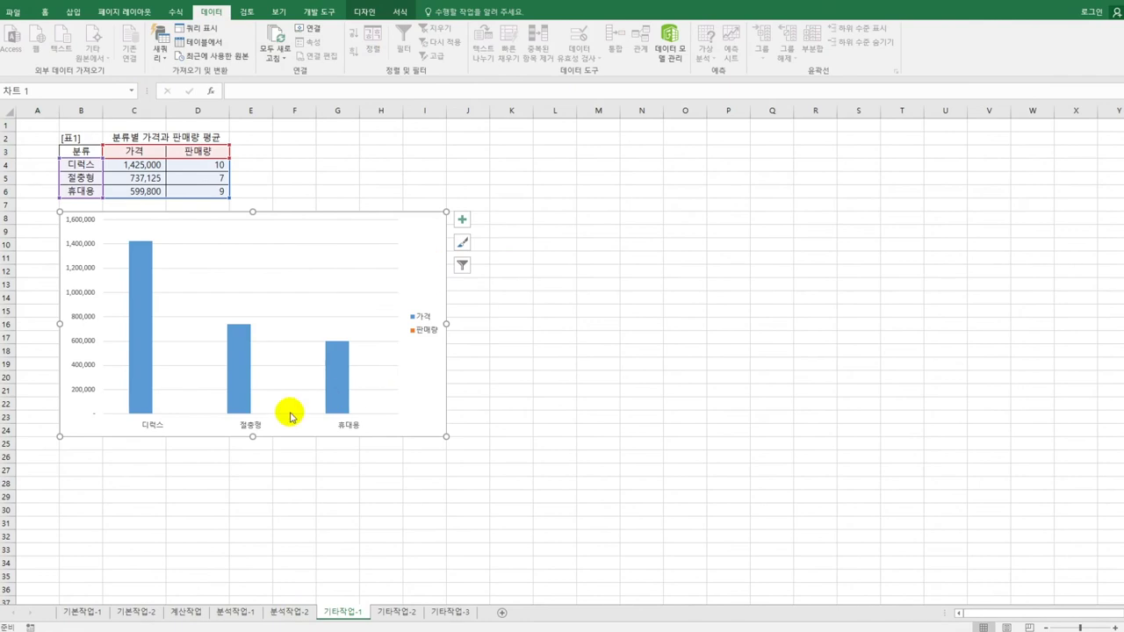
right_click(409, 250)
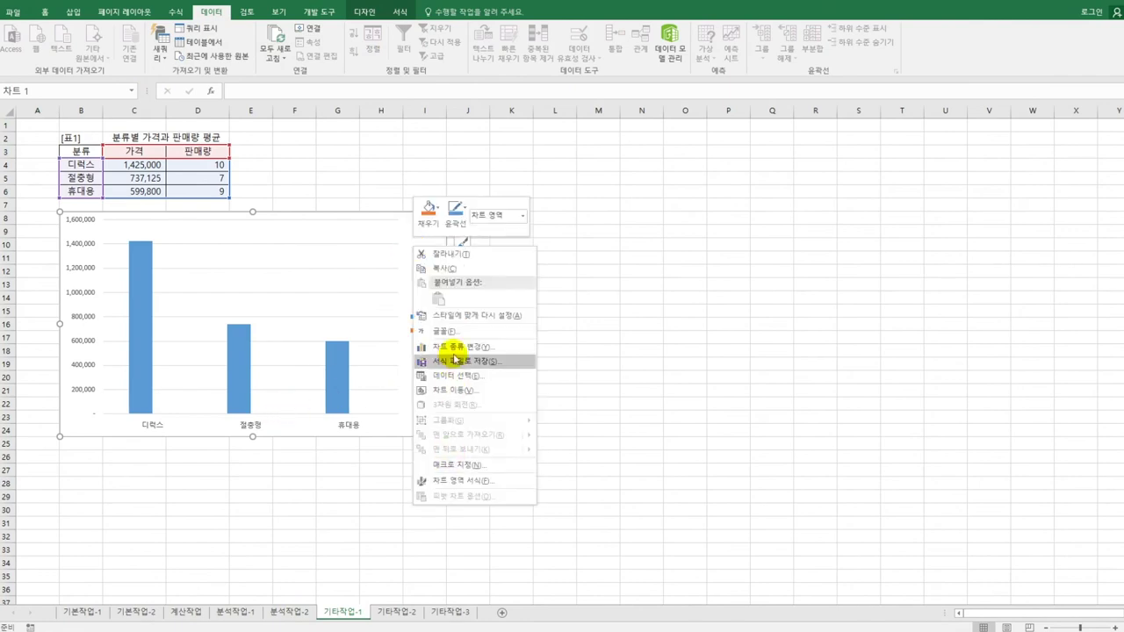
click(453, 347)
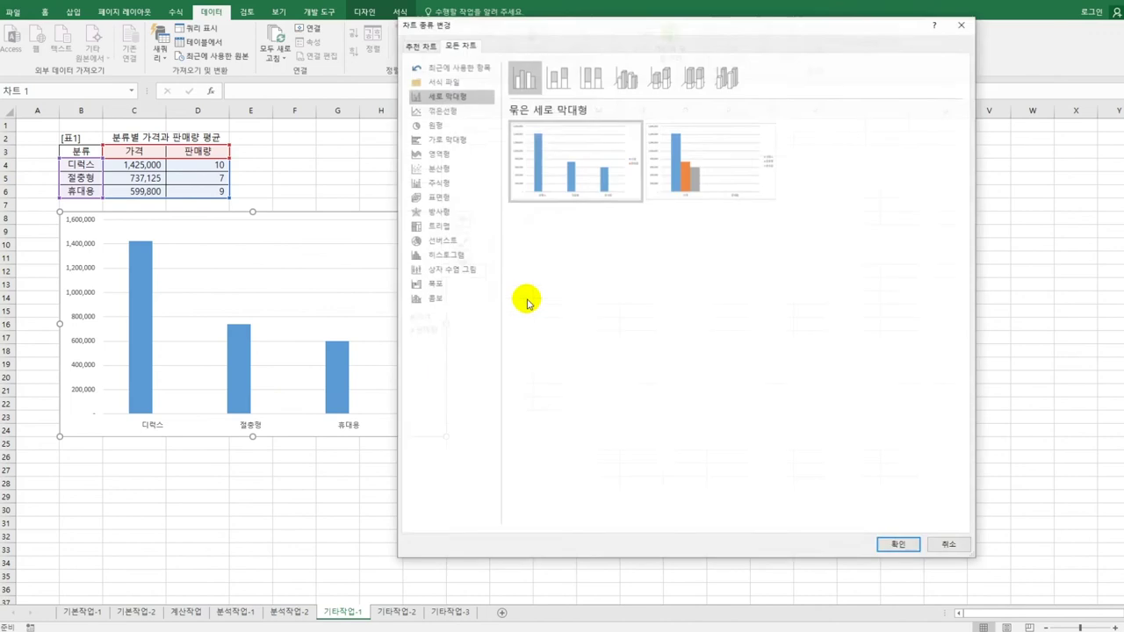
click(435, 303)
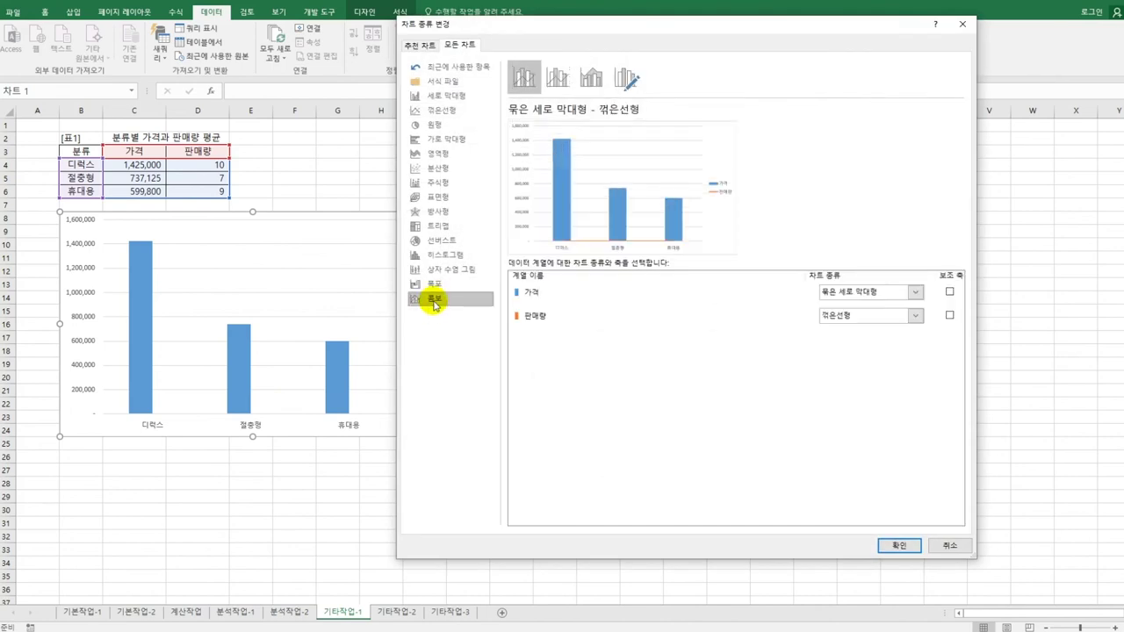
click(648, 316)
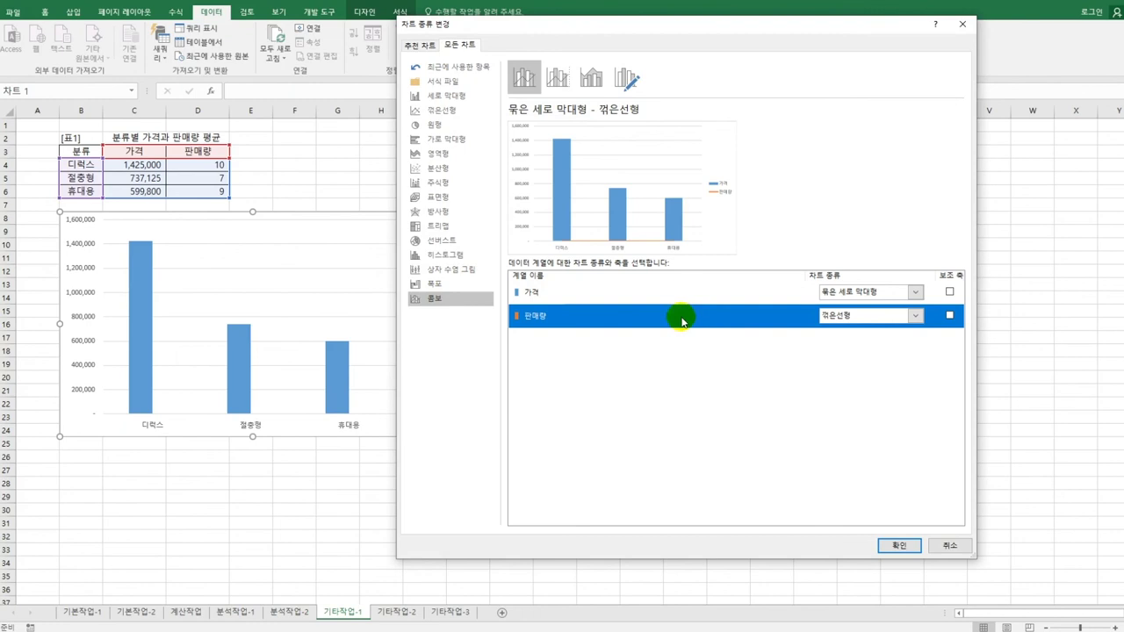
click(916, 315)
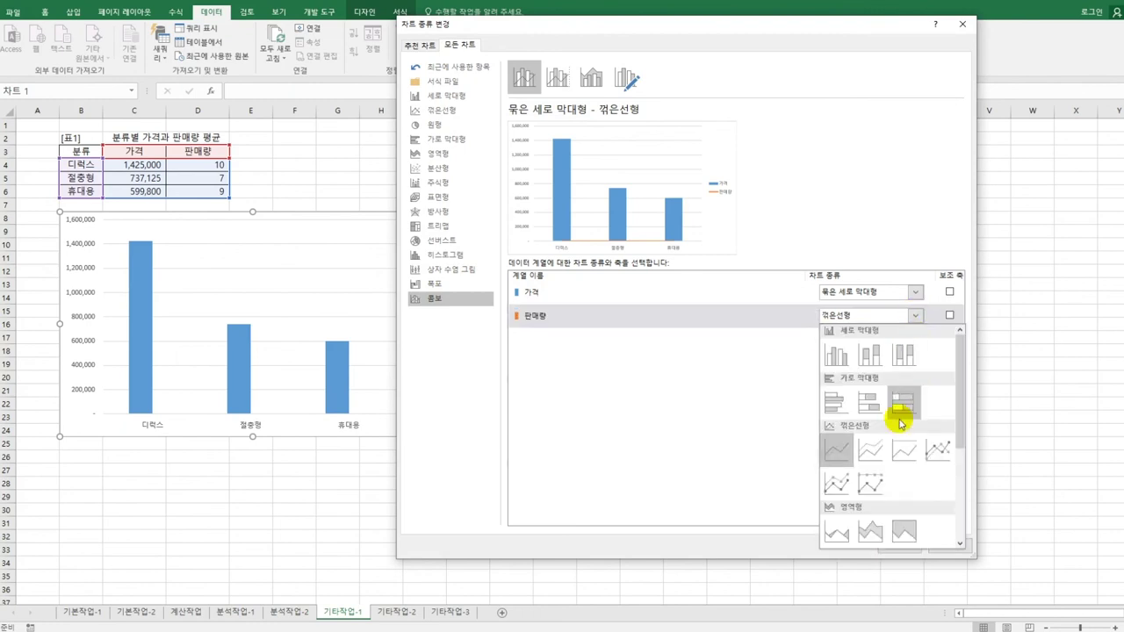
click(929, 448)
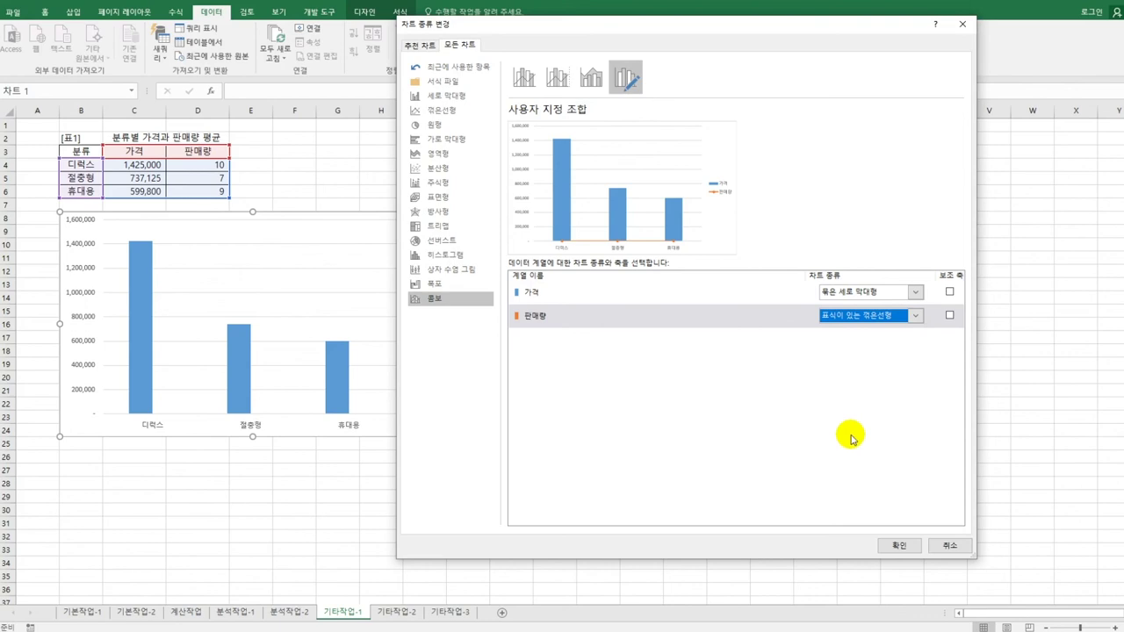
click(949, 316)
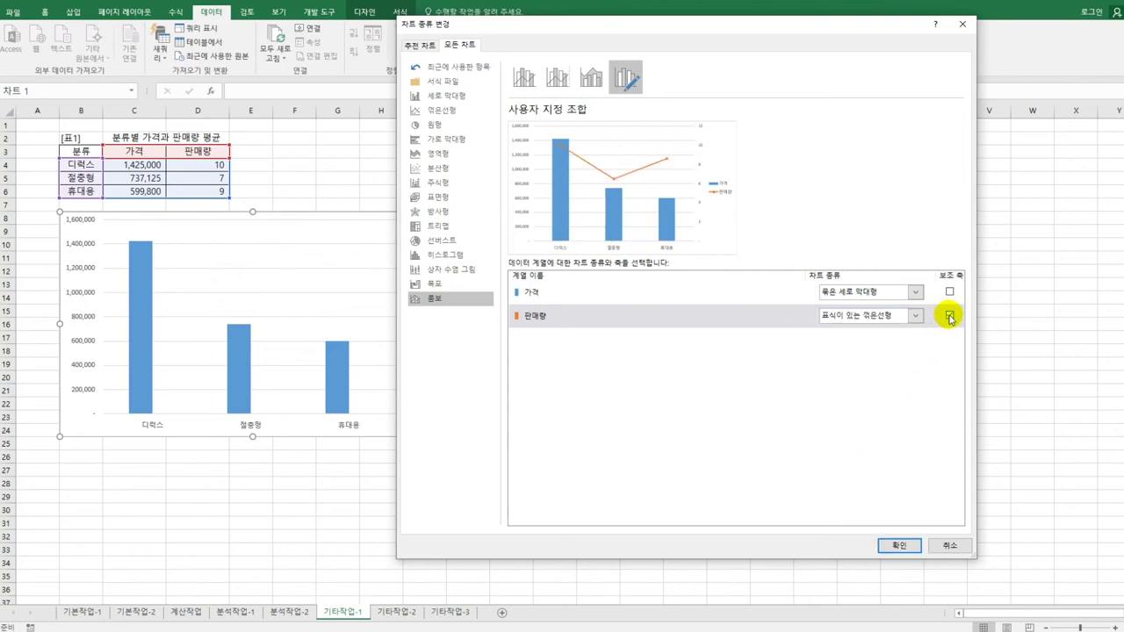
click(897, 545)
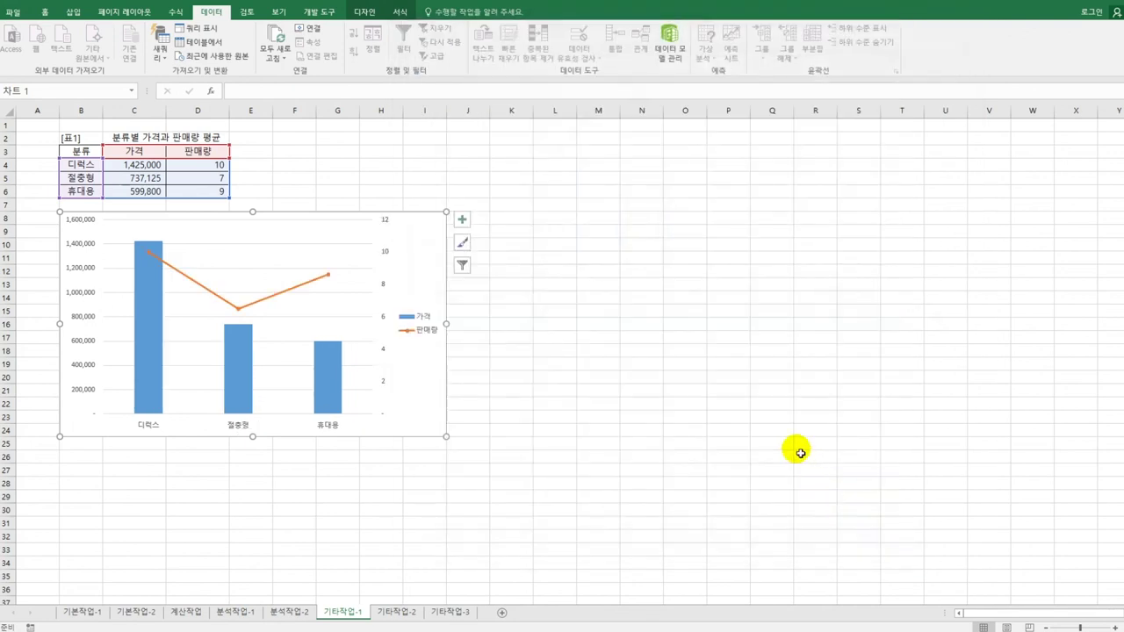
Add a chart title and primary and secondary vertical axis titles, and set the chart title text to 분류별 가격과 판매량 평균
click(463, 221)
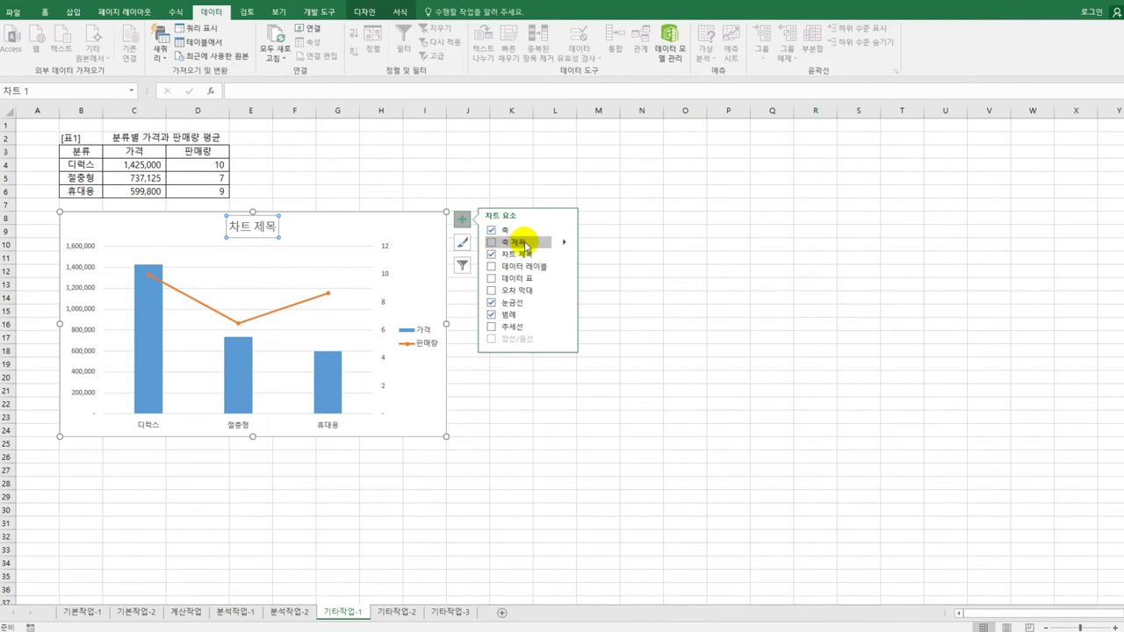
click(566, 241)
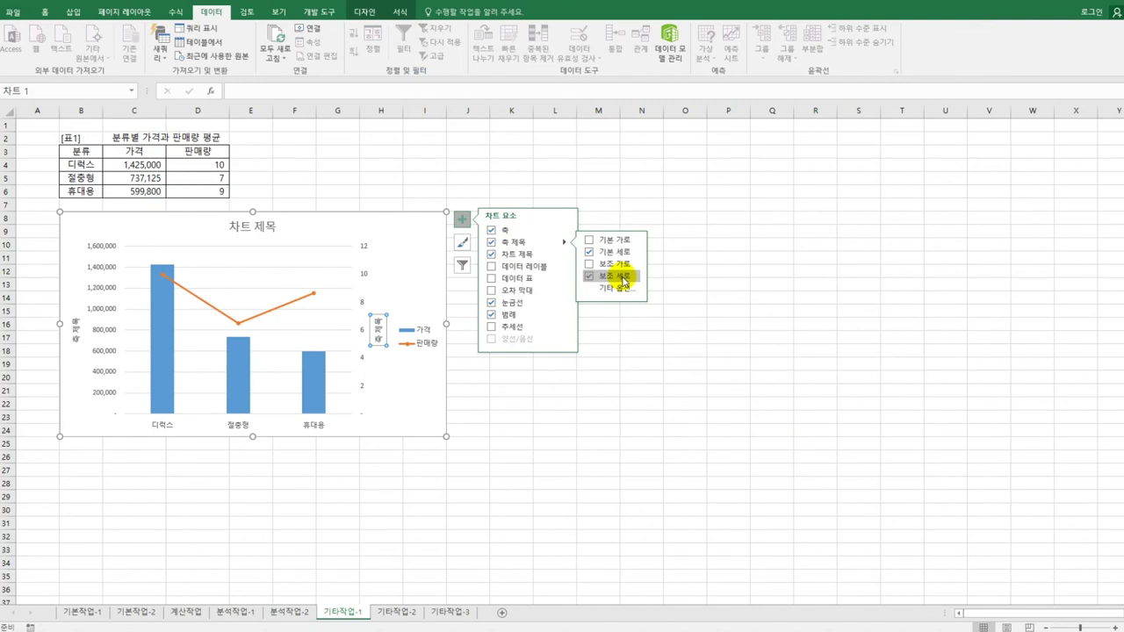
click(240, 234)
click(231, 226)
drag(230, 226, 279, 229)
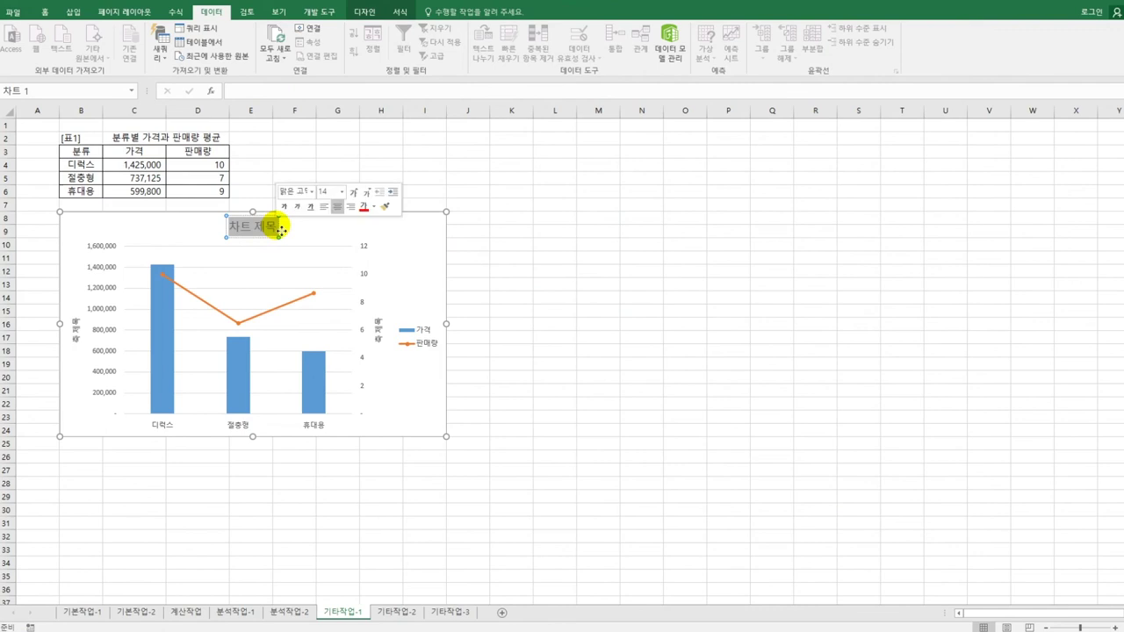
text(분류별 가)
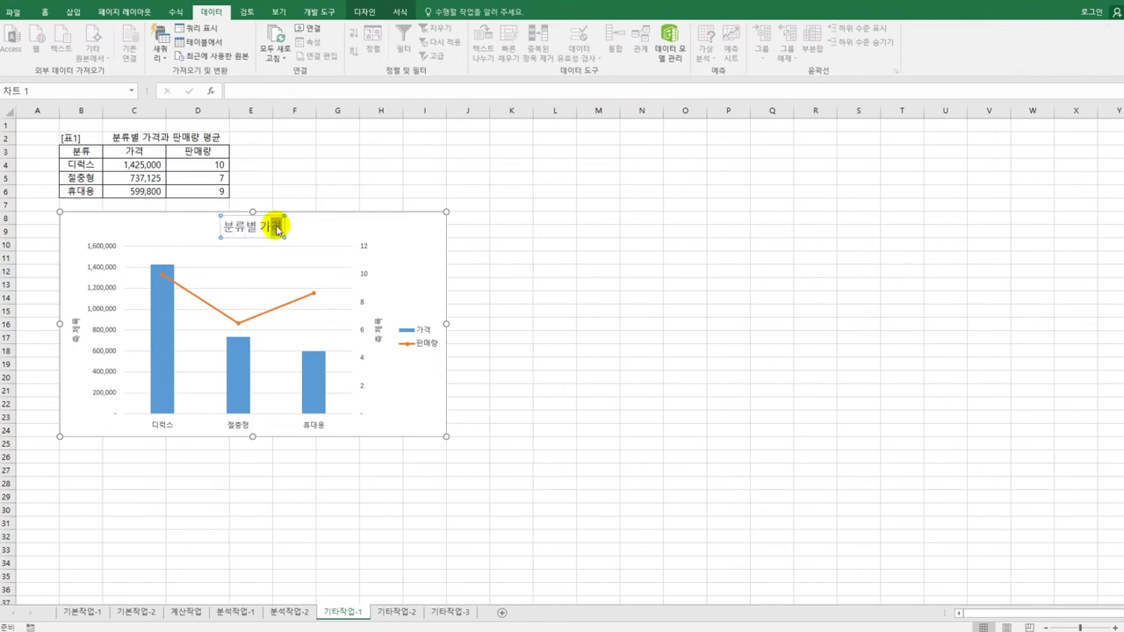
text(격과)
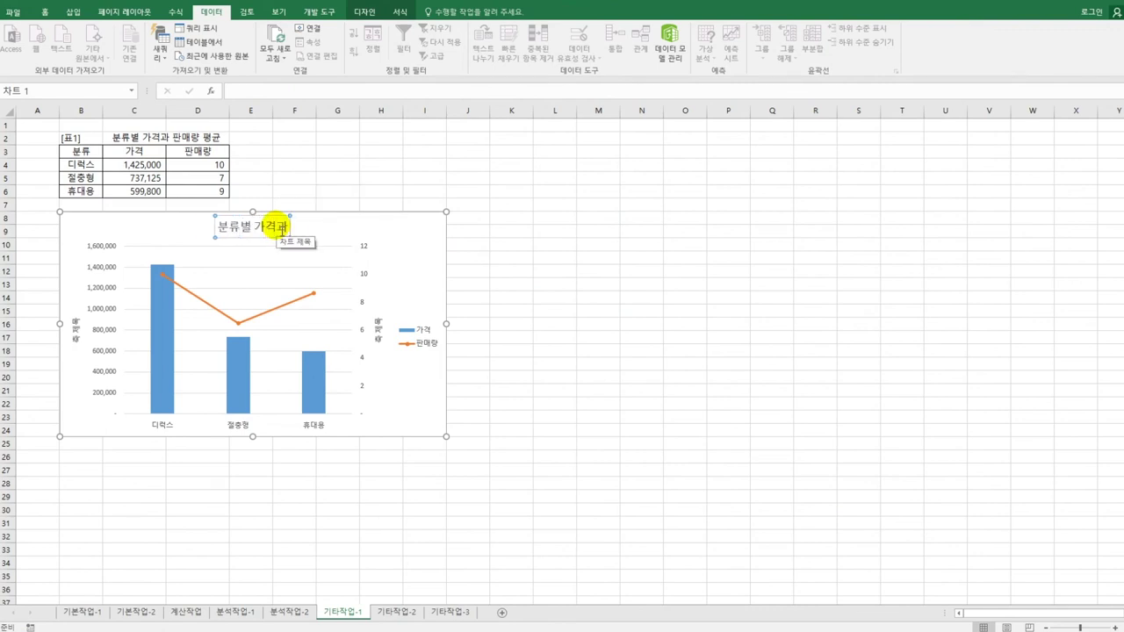
text( 판매량 평균)
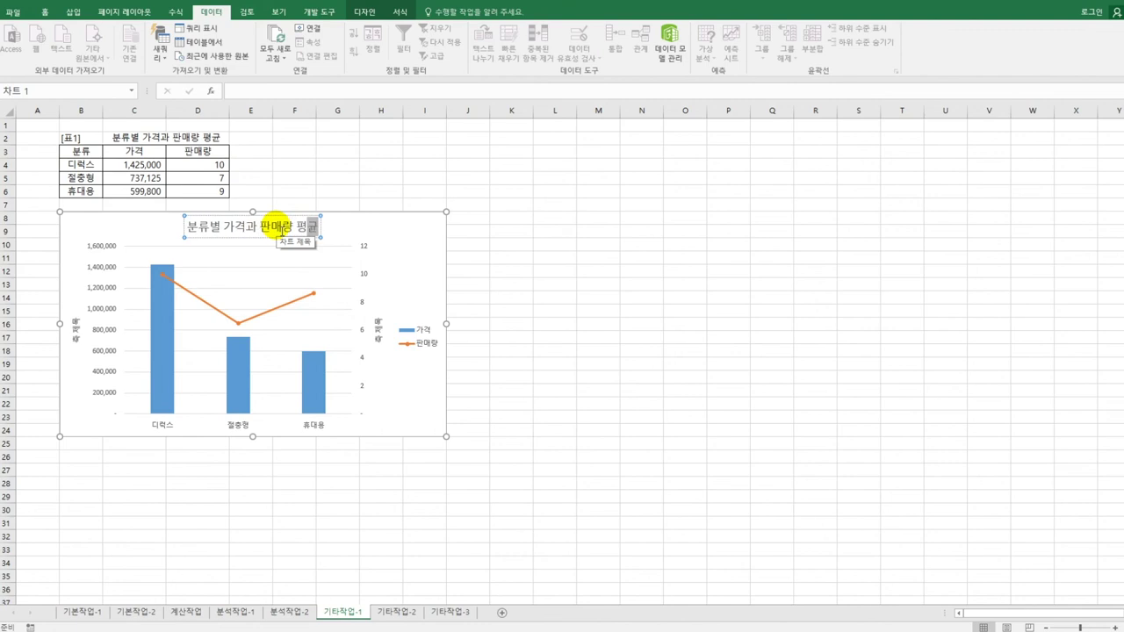
Change the primary vertical axis title to 가격 and the secondary vertical axis title to 판매량
click(77, 327)
drag(76, 327, 78, 345)
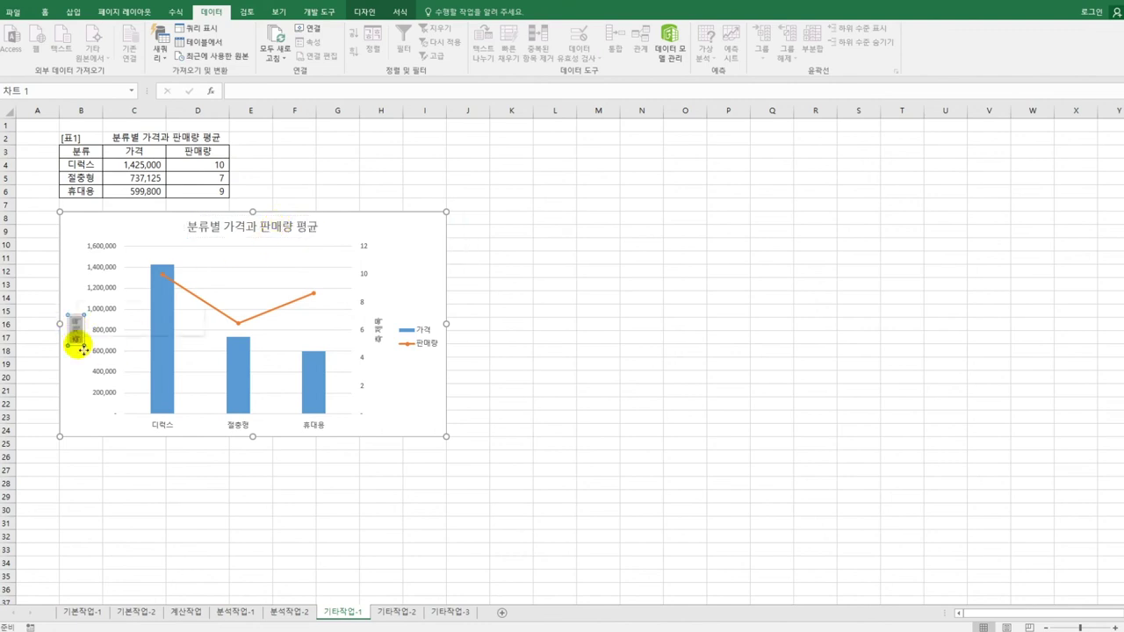
text(가격)
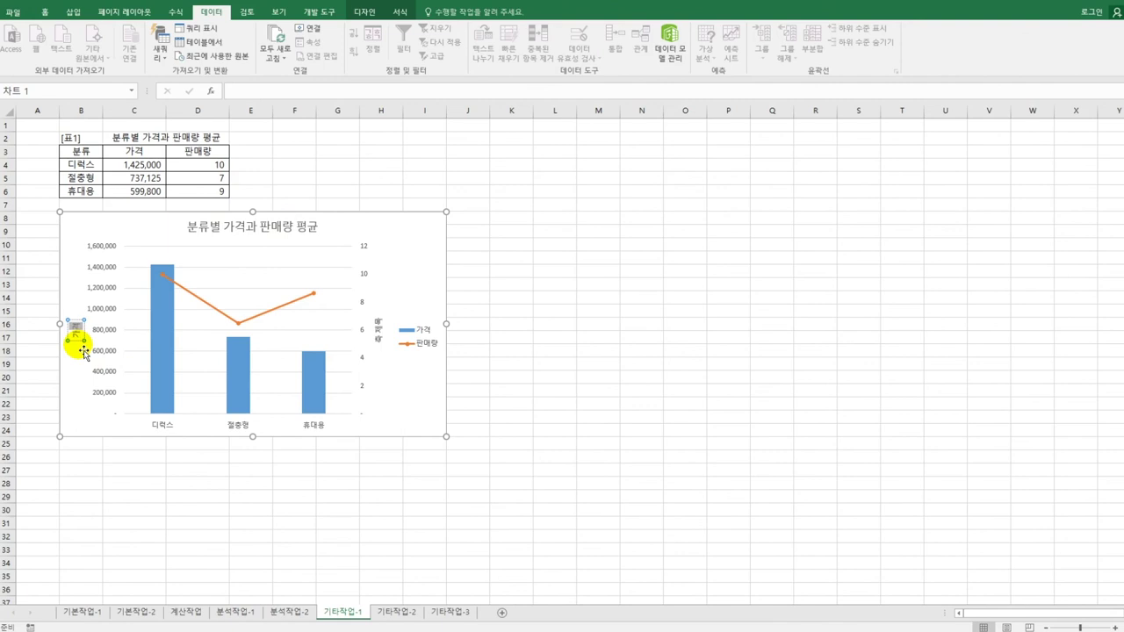
click(378, 331)
drag(380, 331, 387, 352)
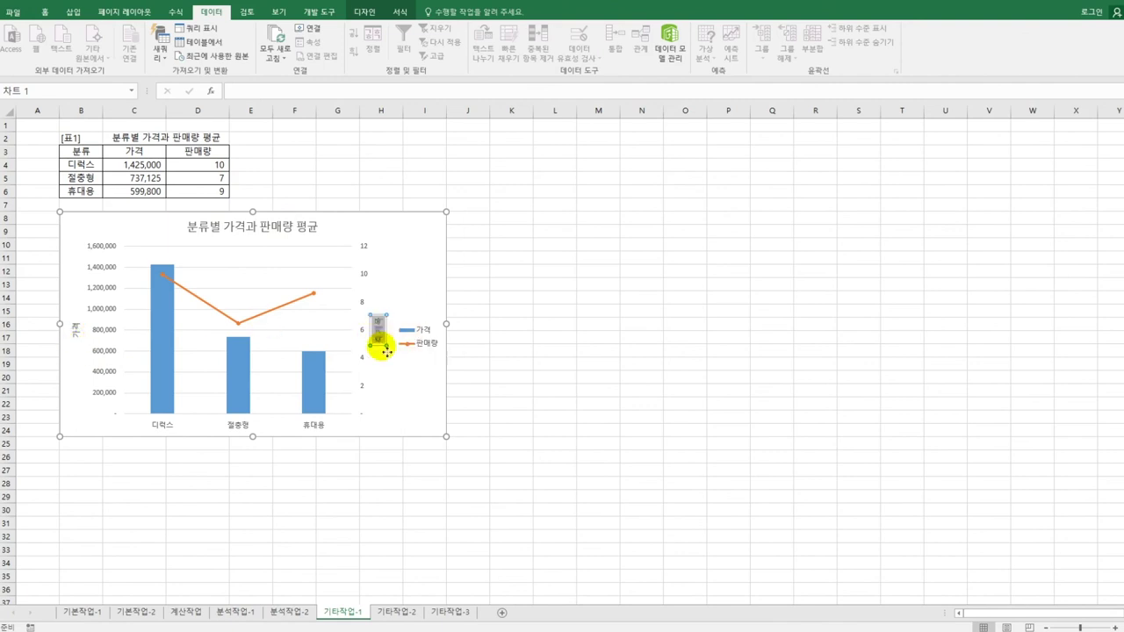
text(판매량)
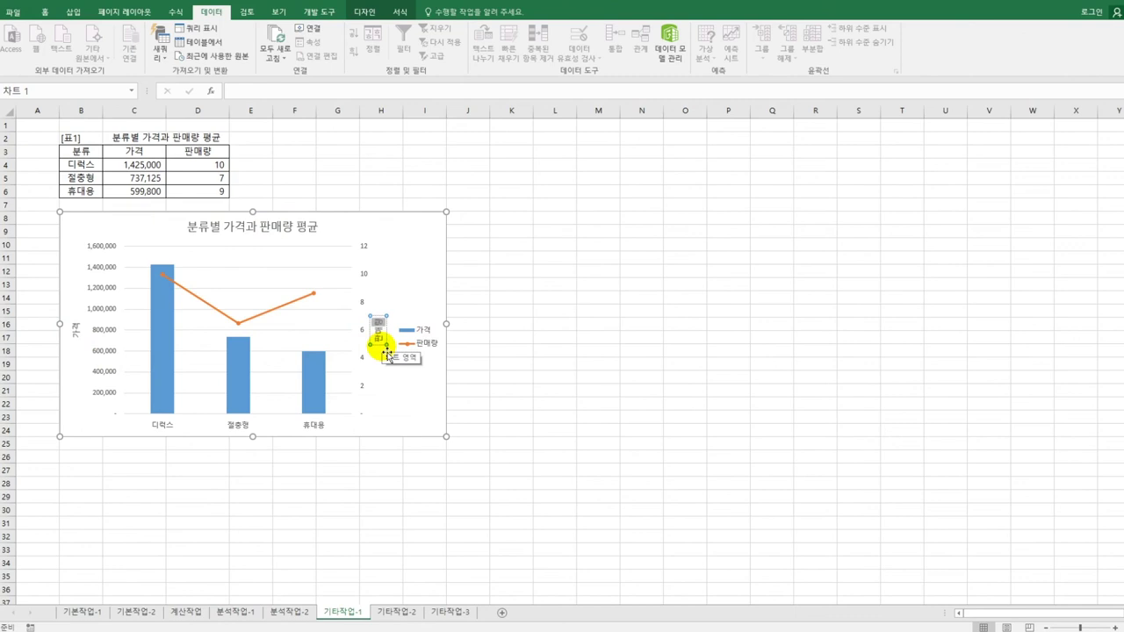
Set the text direction of both the 가격 and 판매량 axis titles to 세로
click(77, 335)
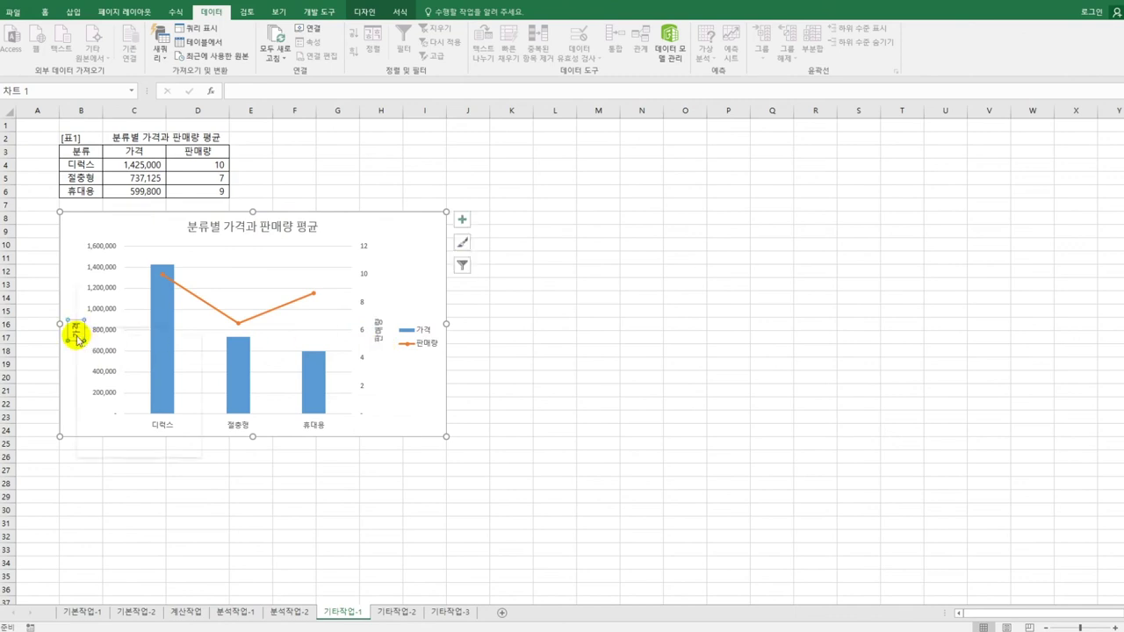
right_click(76, 333)
click(114, 449)
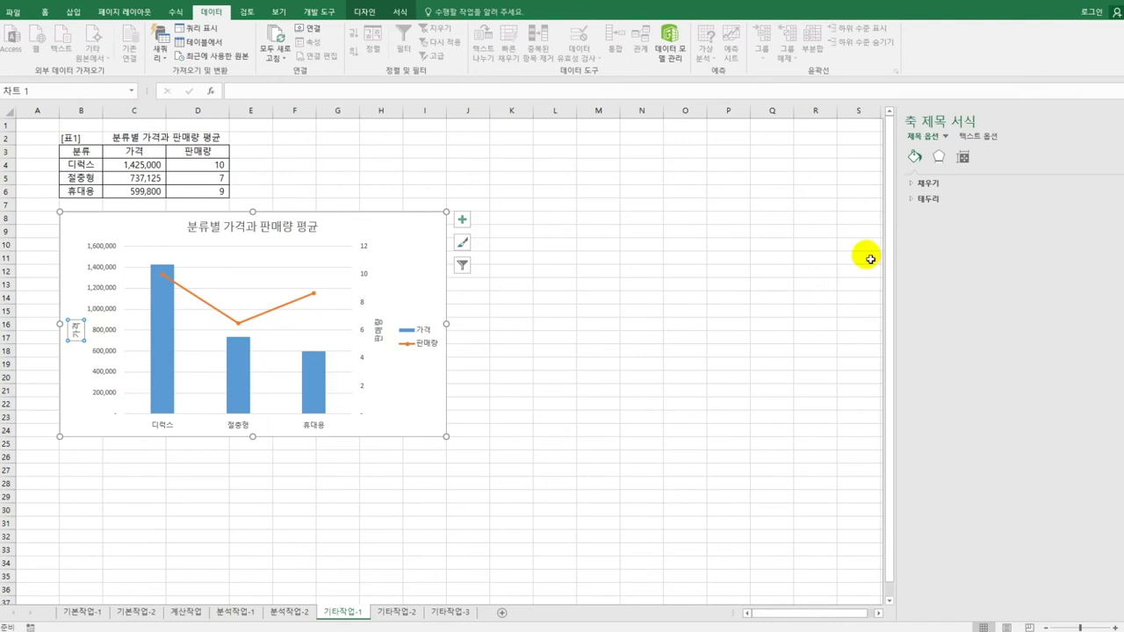
click(963, 156)
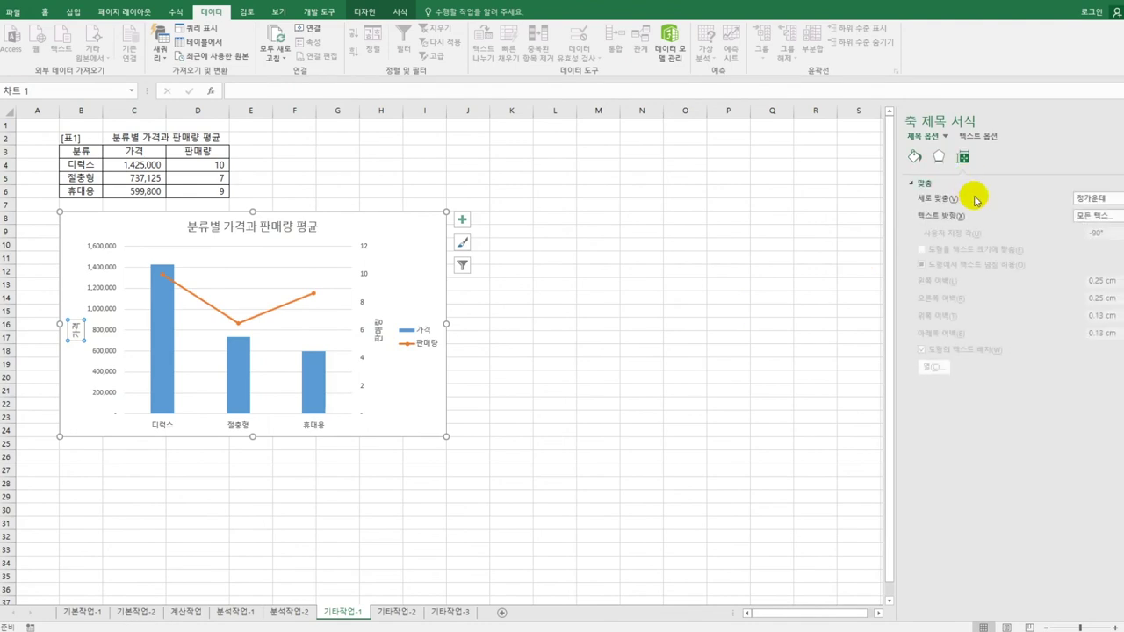
click(1092, 215)
click(1080, 274)
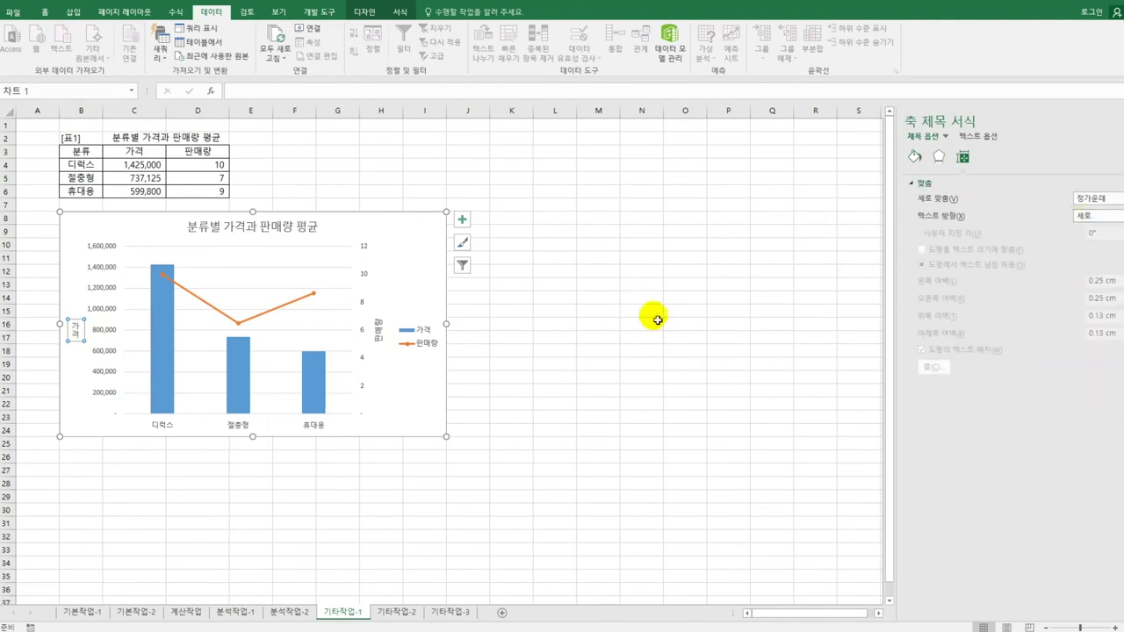
click(373, 331)
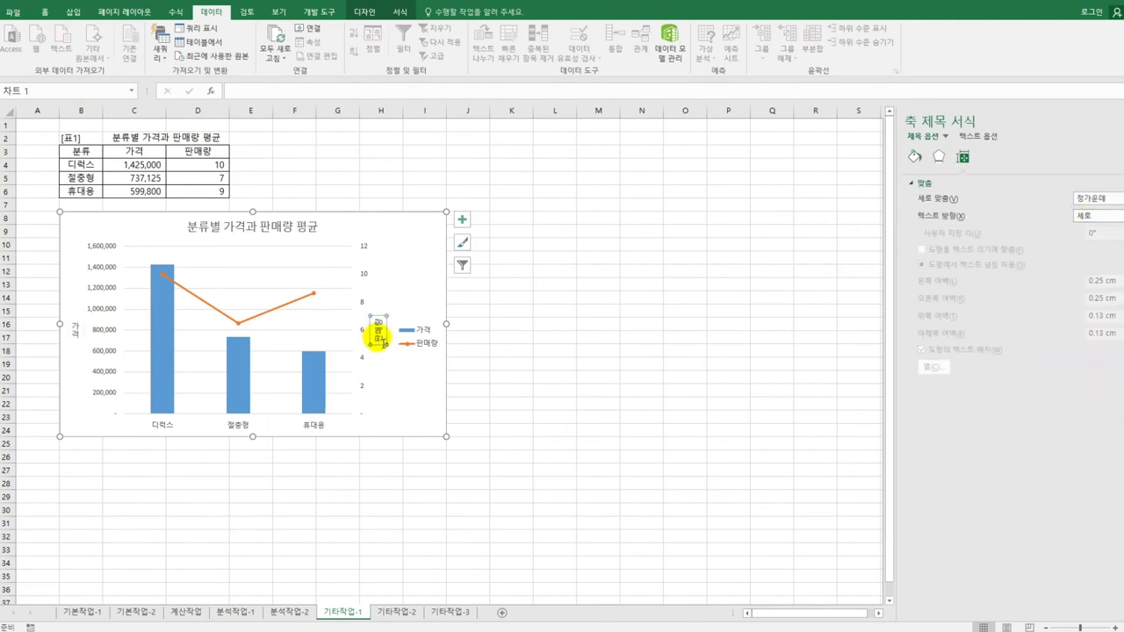
click(1096, 215)
click(1084, 274)
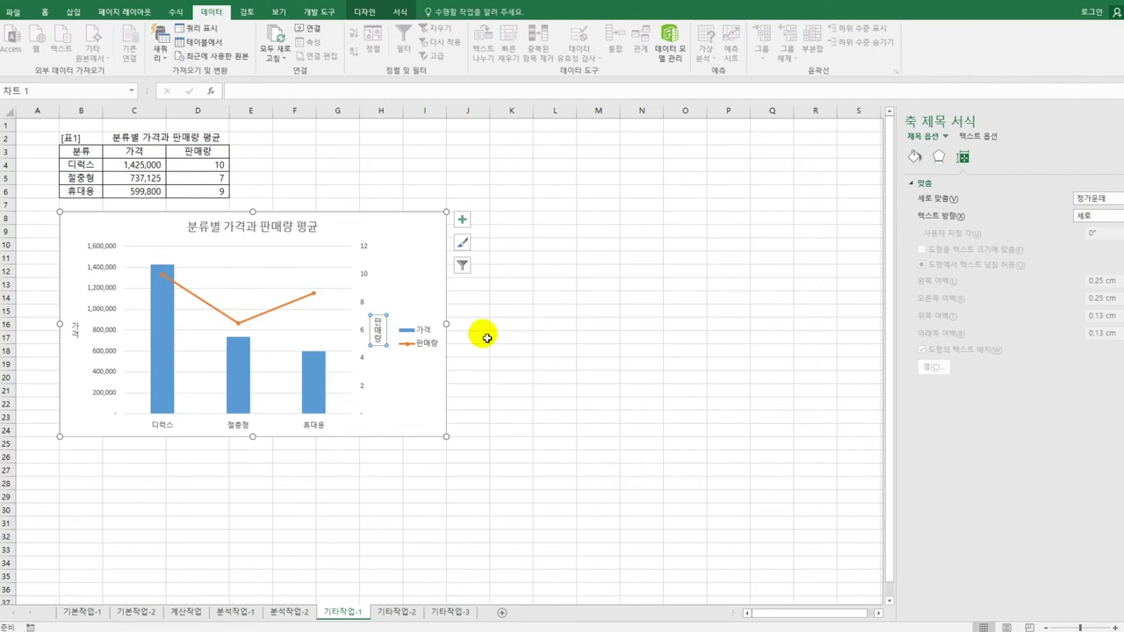
Place the chart legend below the plot area with the 아래쪽 position
click(463, 219)
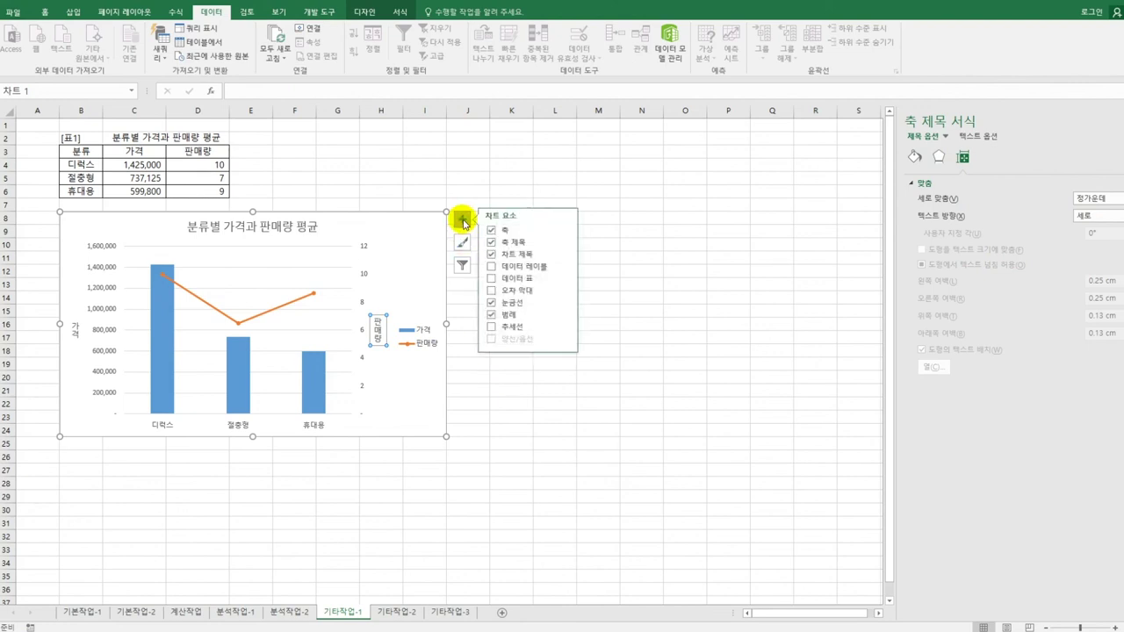
click(563, 318)
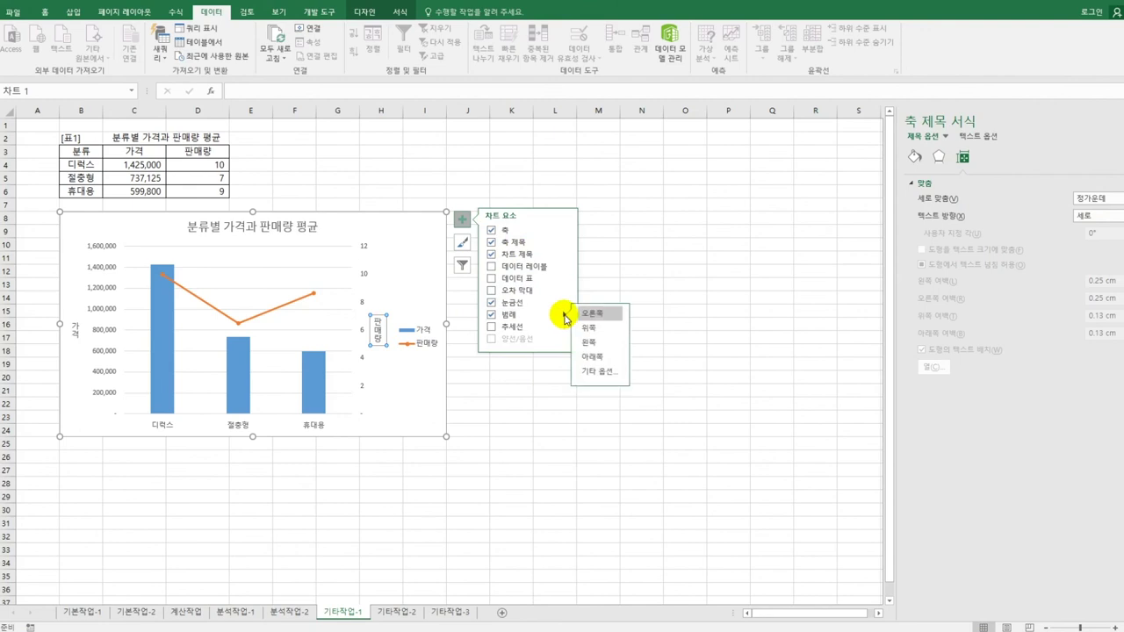
click(606, 357)
click(301, 427)
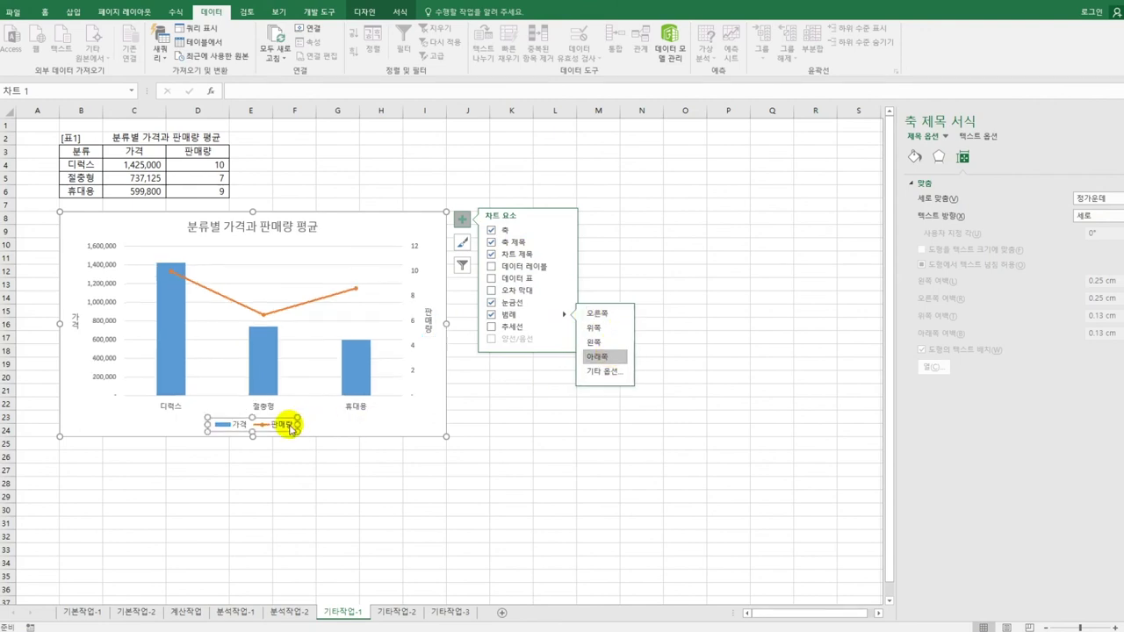
click(44, 12)
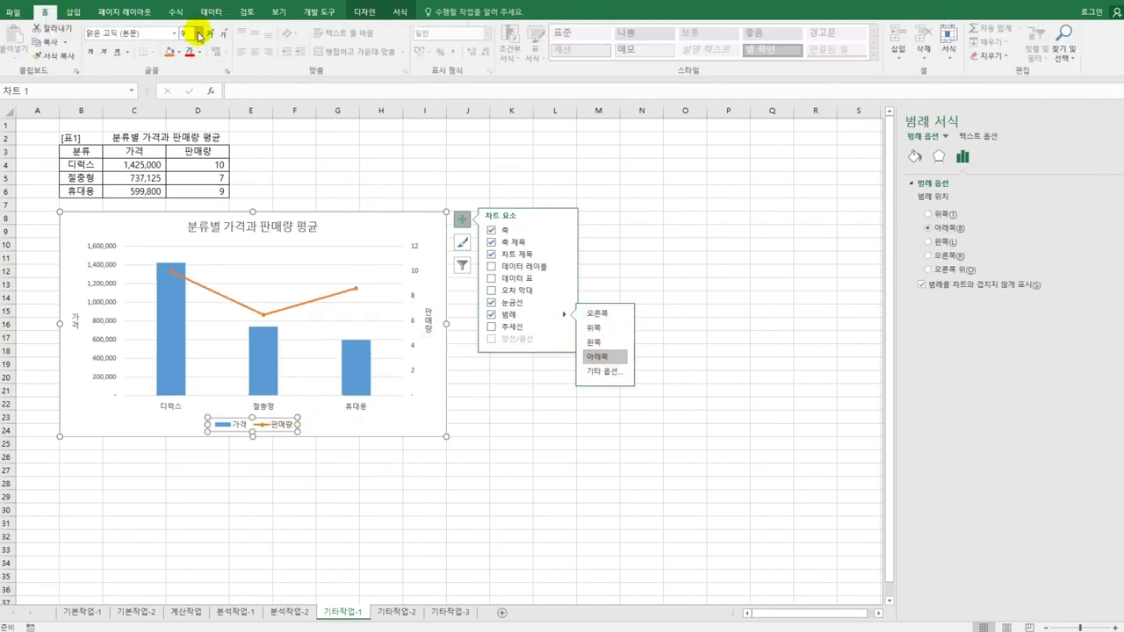
click(199, 34)
key(Escape)
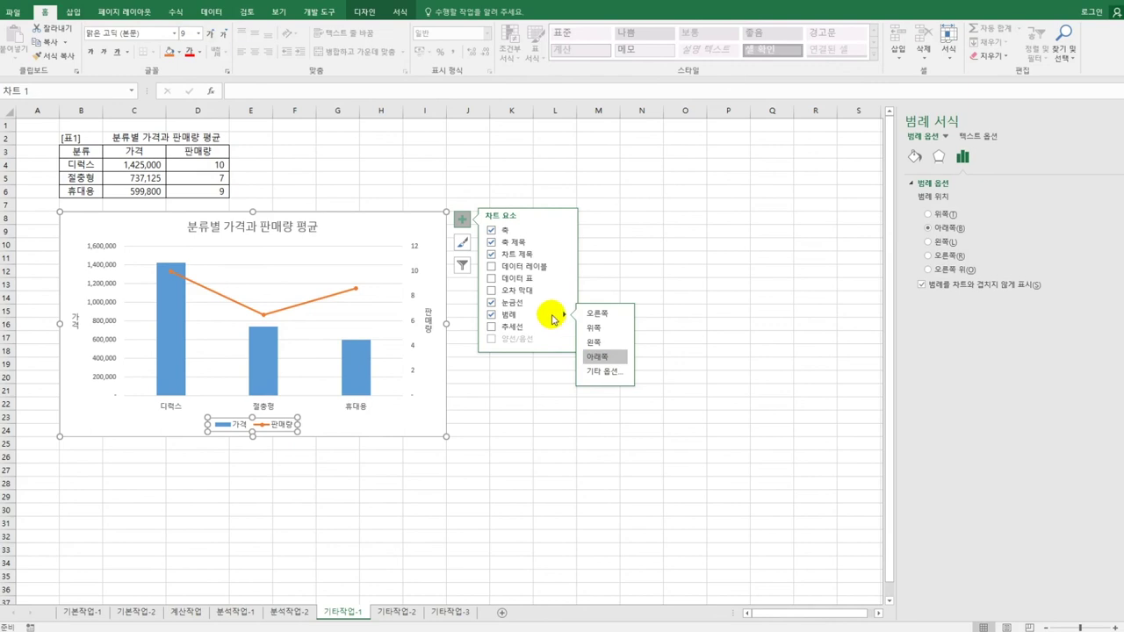
Remove the primary major horizontal gridlines (기본 주 가로) from the chart
mouse_move(566, 303)
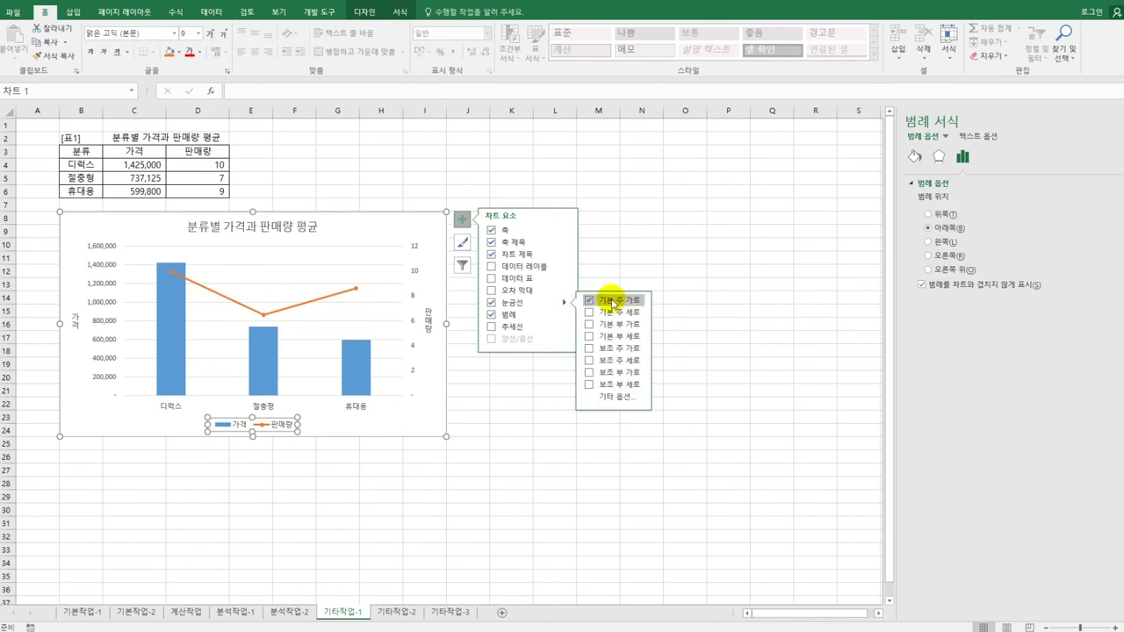
click(613, 302)
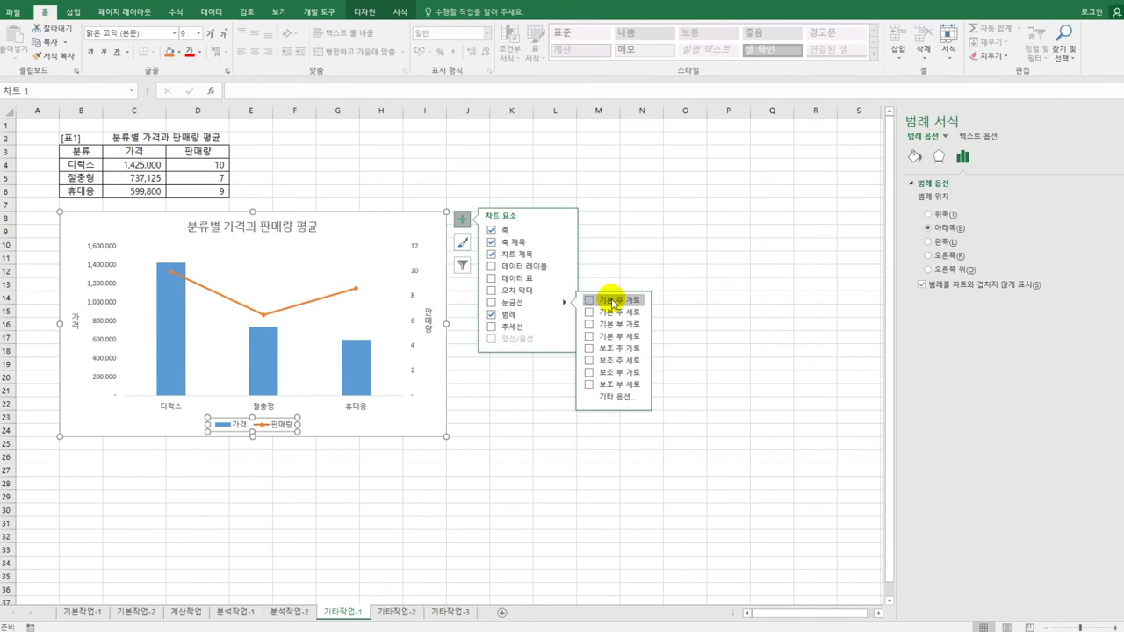
Link the chart title to the merged heading cell C2:D2 of sheet 기타작업-1 with a cell reference
click(262, 235)
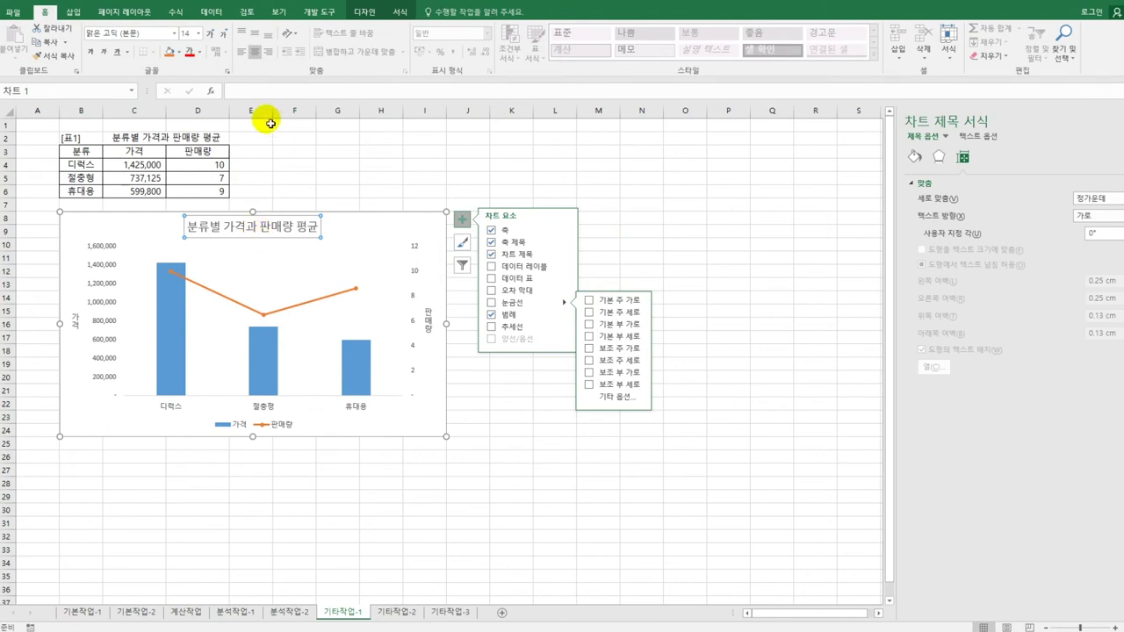
click(250, 97)
click(250, 93)
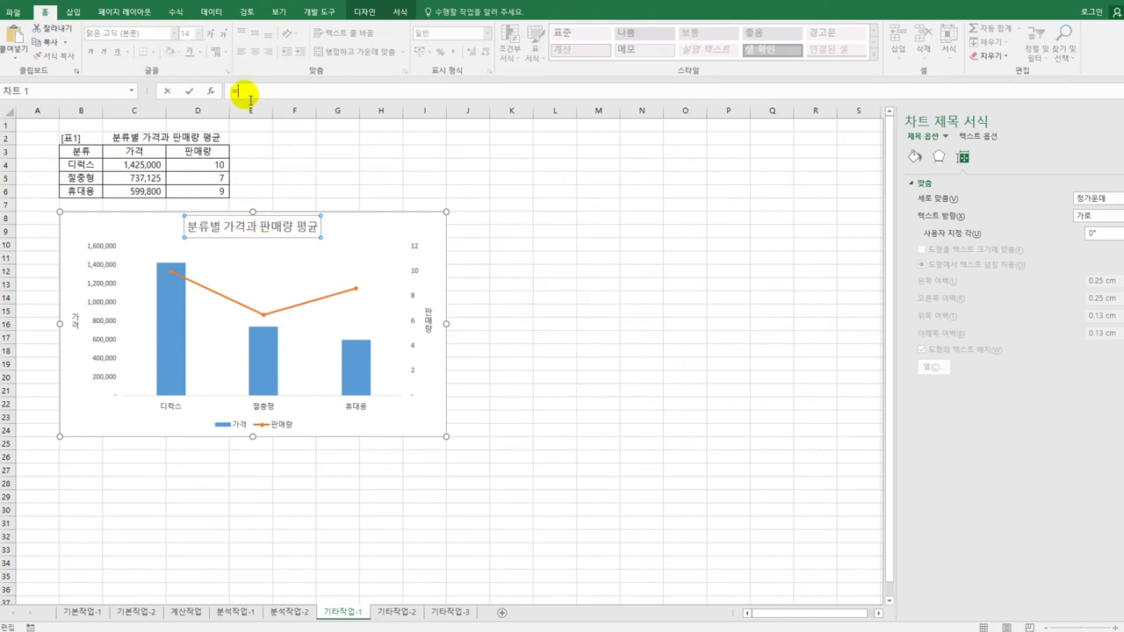
click(144, 139)
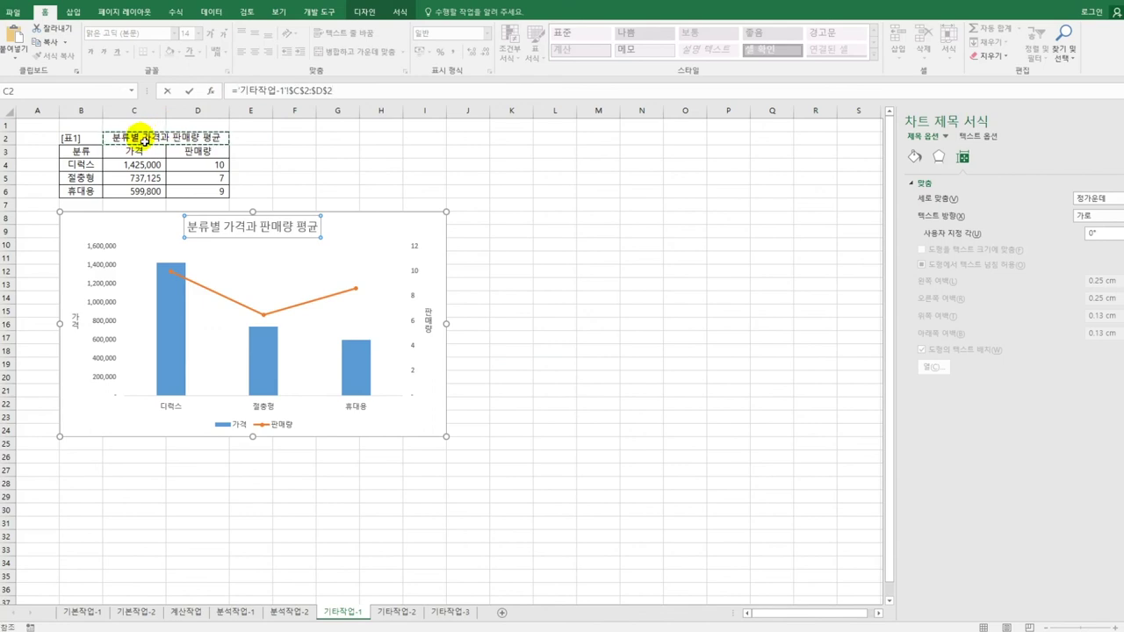
key(Return)
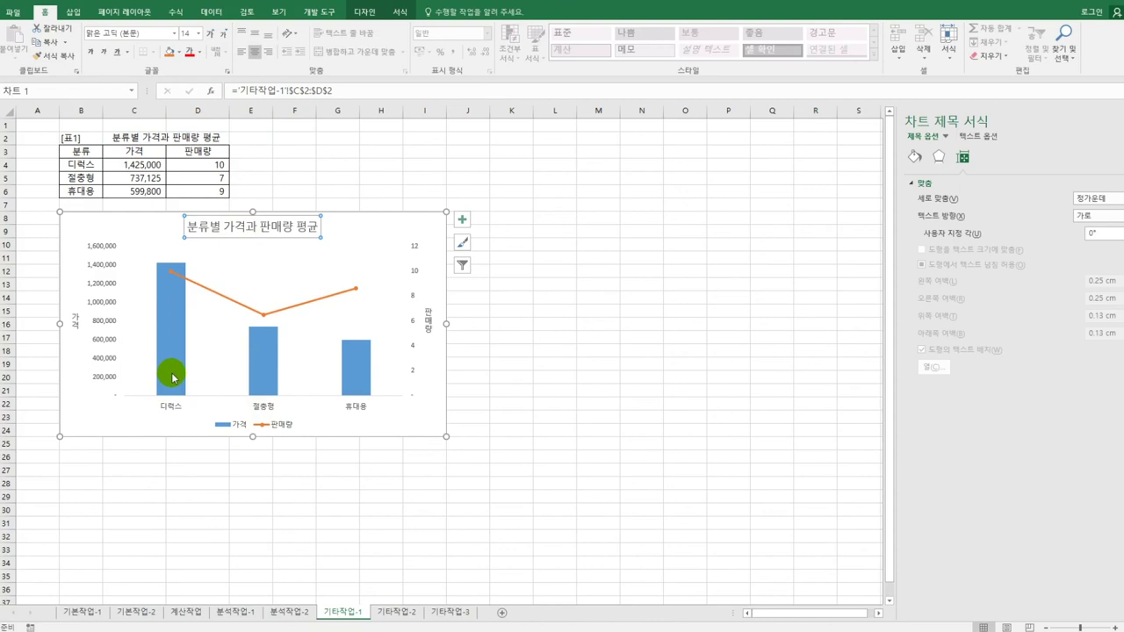
Add a data label in the 아래쪽 position to only the 디럭스 point of the 판매량 series
mouse_move(167, 372)
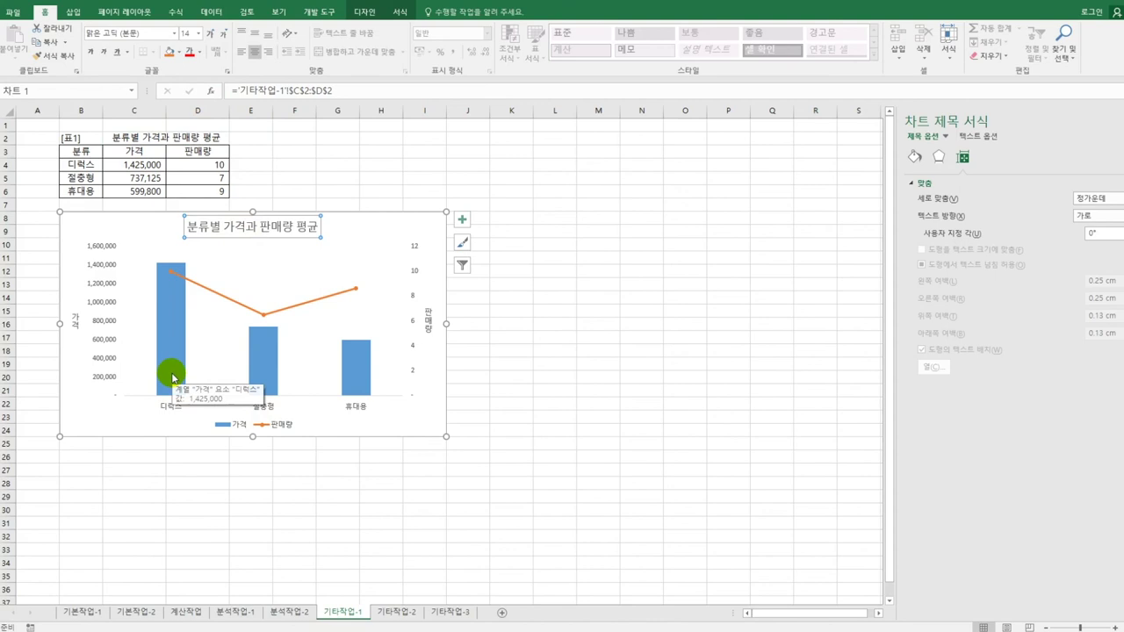
click(172, 275)
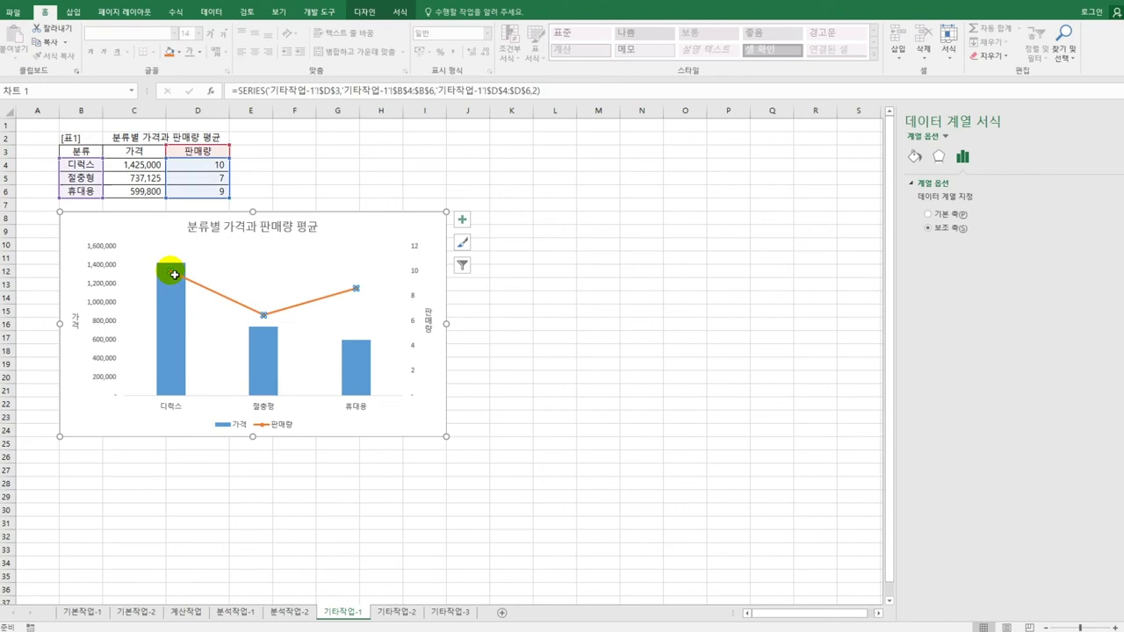
click(175, 274)
click(462, 218)
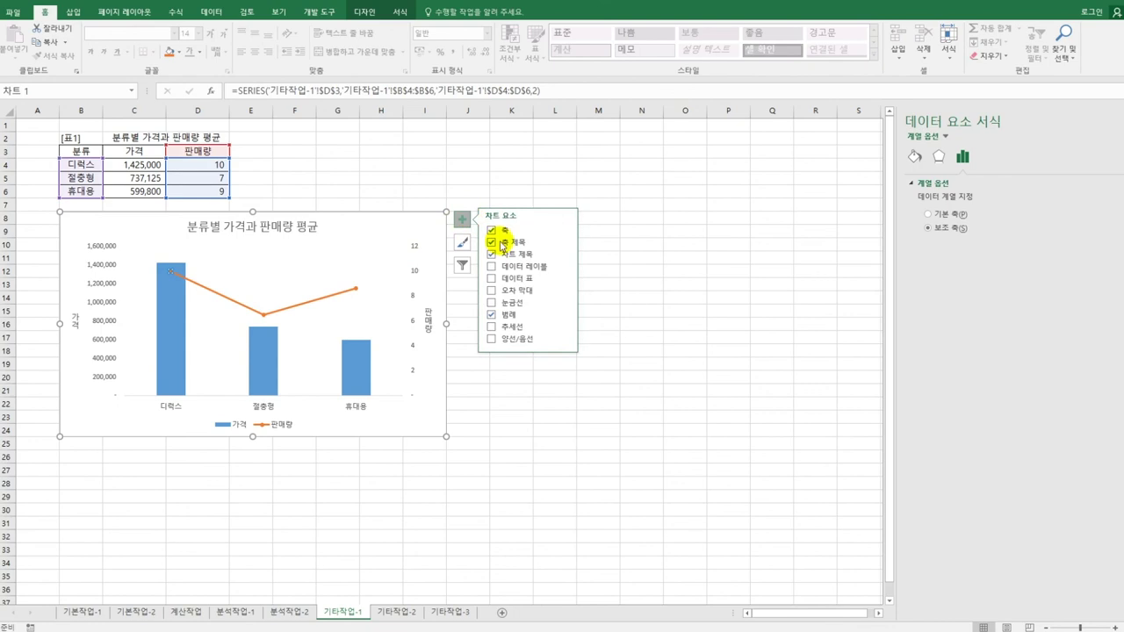
click(564, 267)
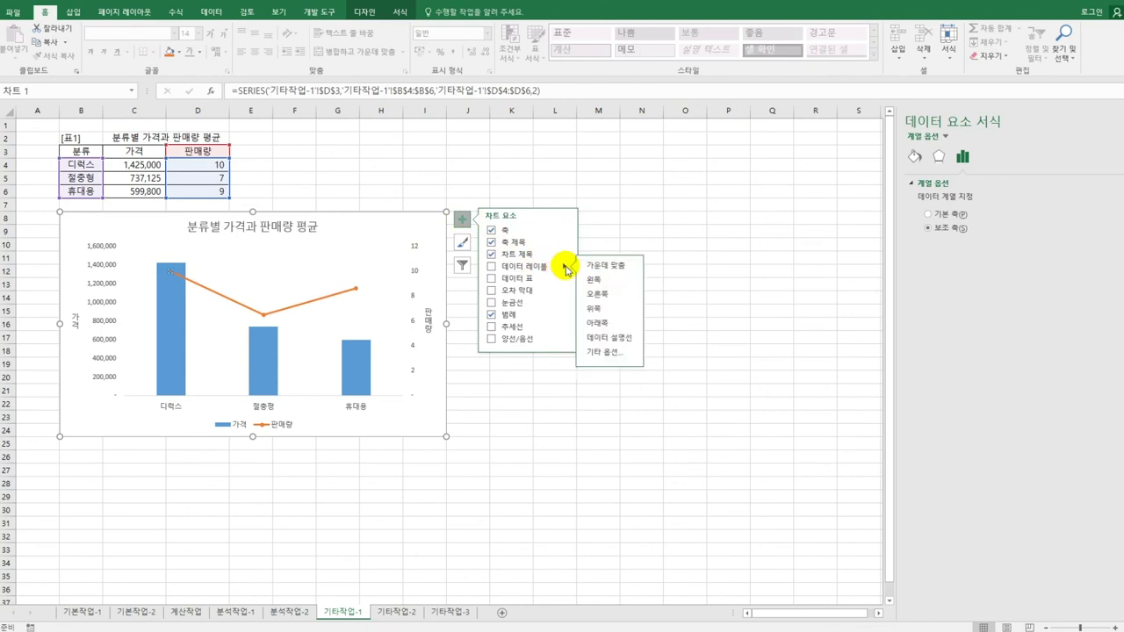
click(622, 324)
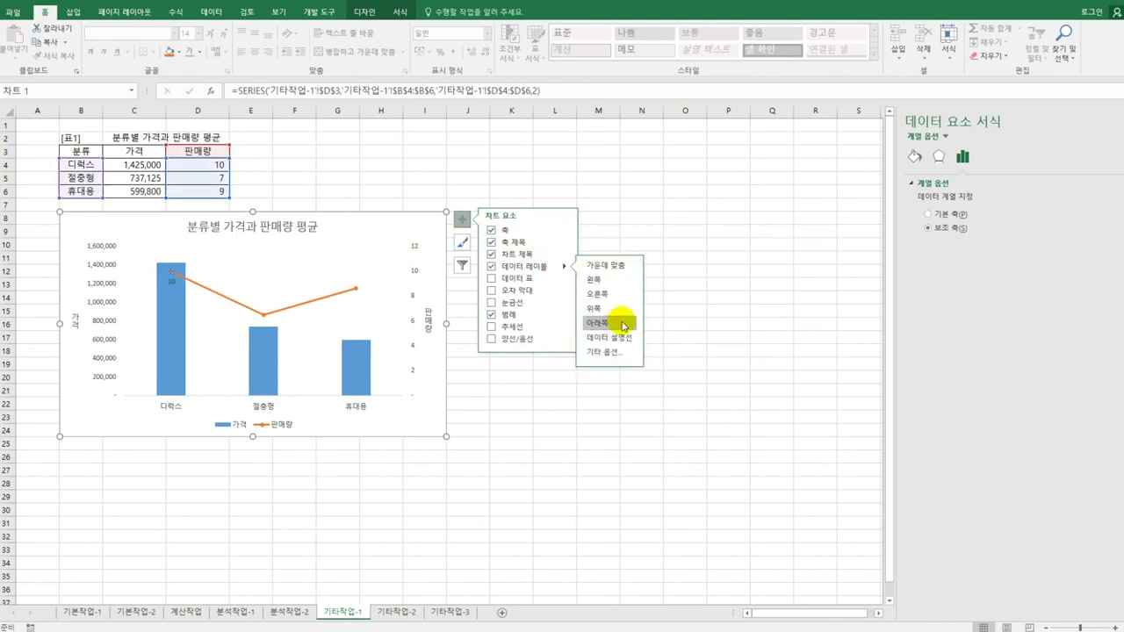
Turn on rounded corners (둥근 모서리) for the chart area border
click(433, 234)
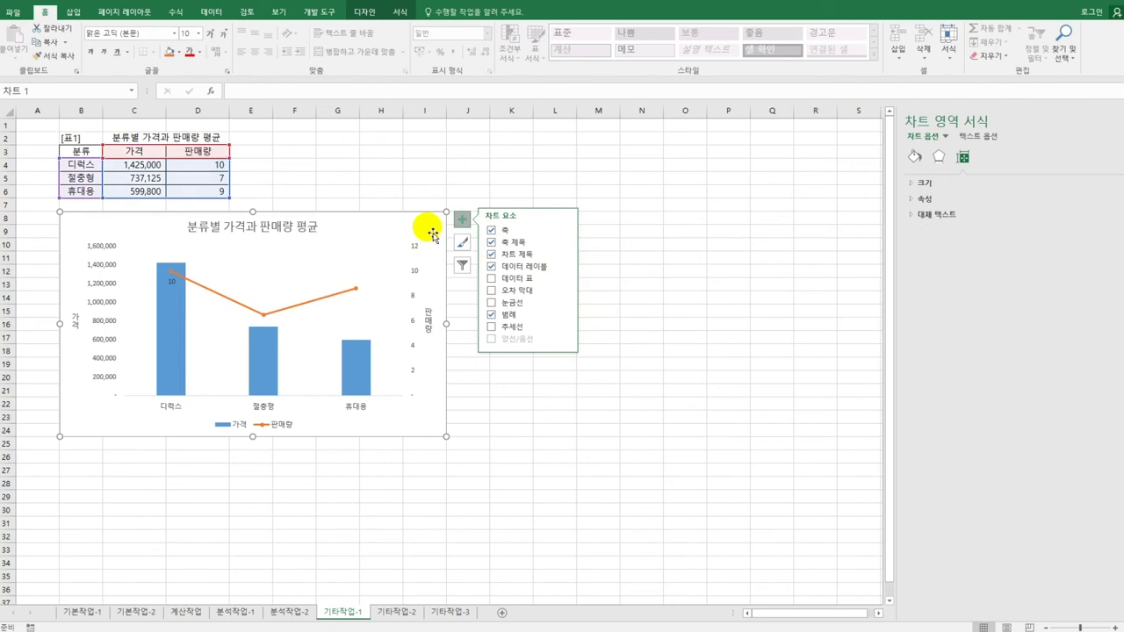
click(916, 158)
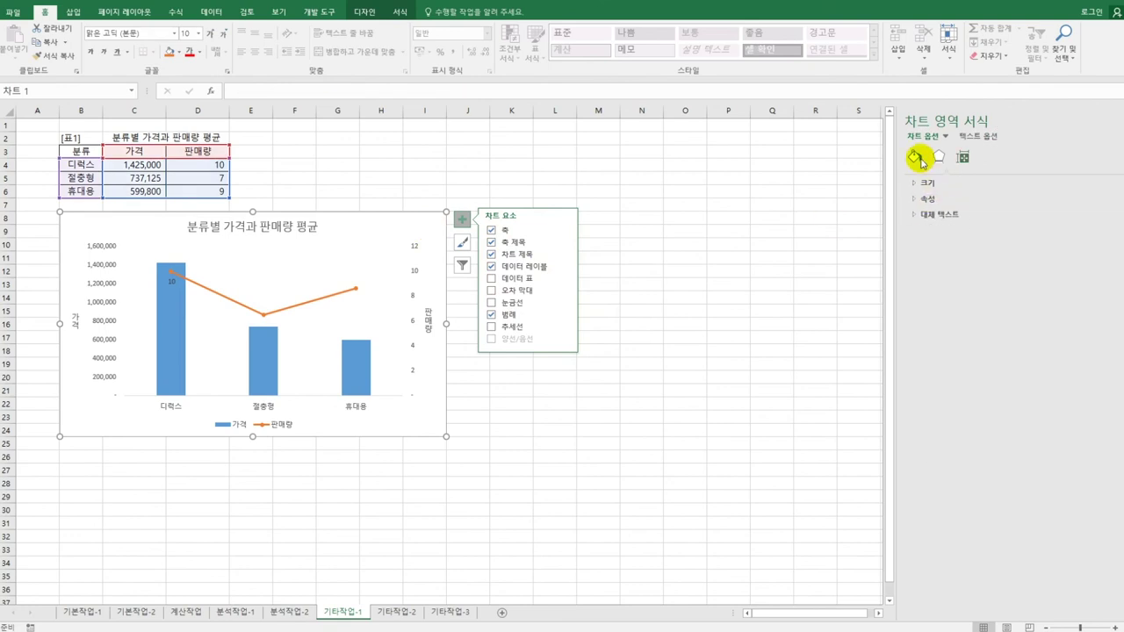
click(927, 201)
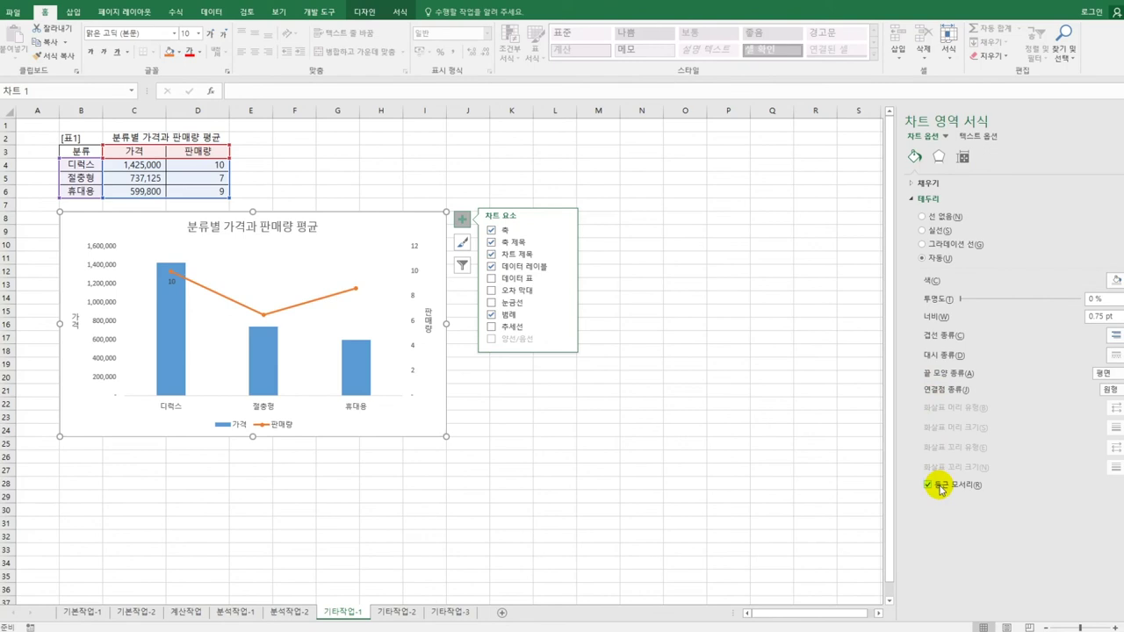
Apply the centre inner (안쪽) shadow preset to the chart area and close the formatting pane
click(939, 157)
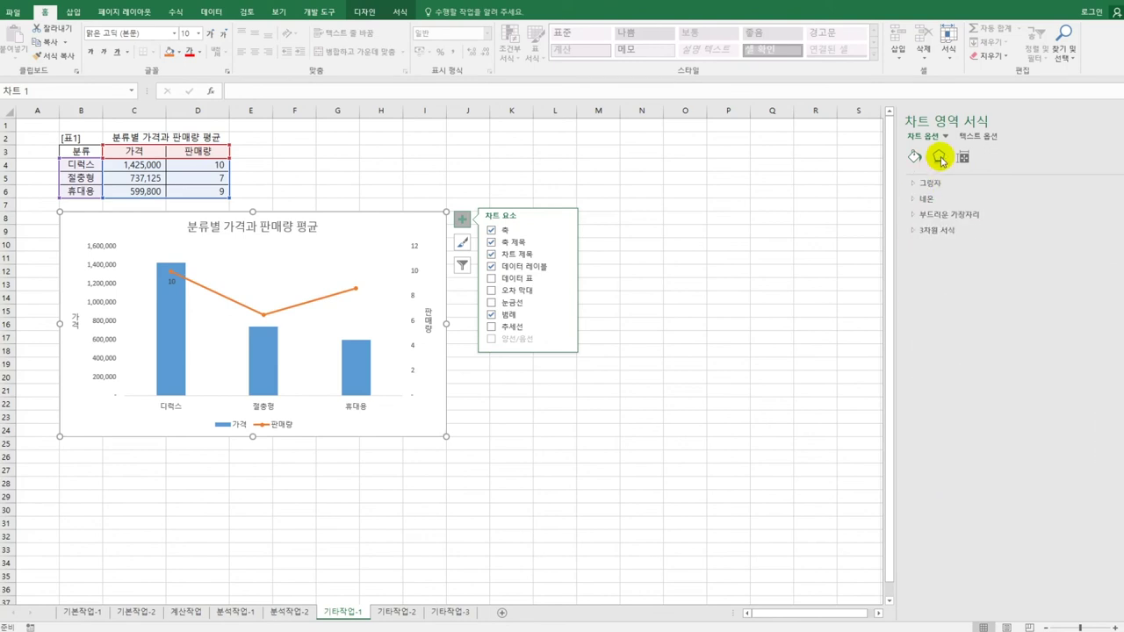
click(931, 183)
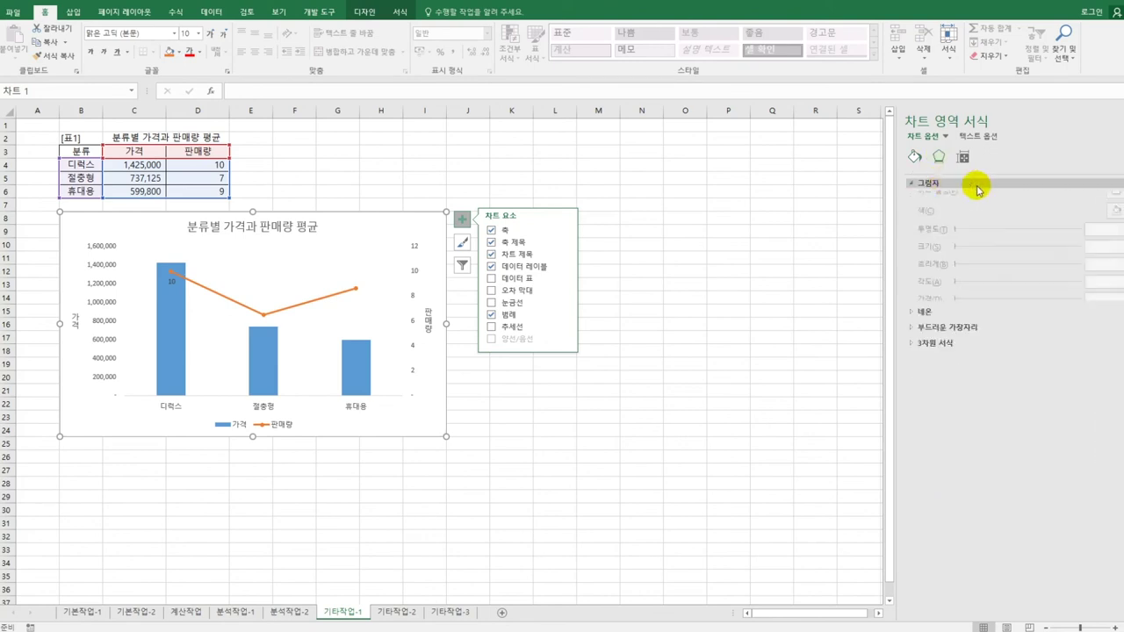
click(1115, 200)
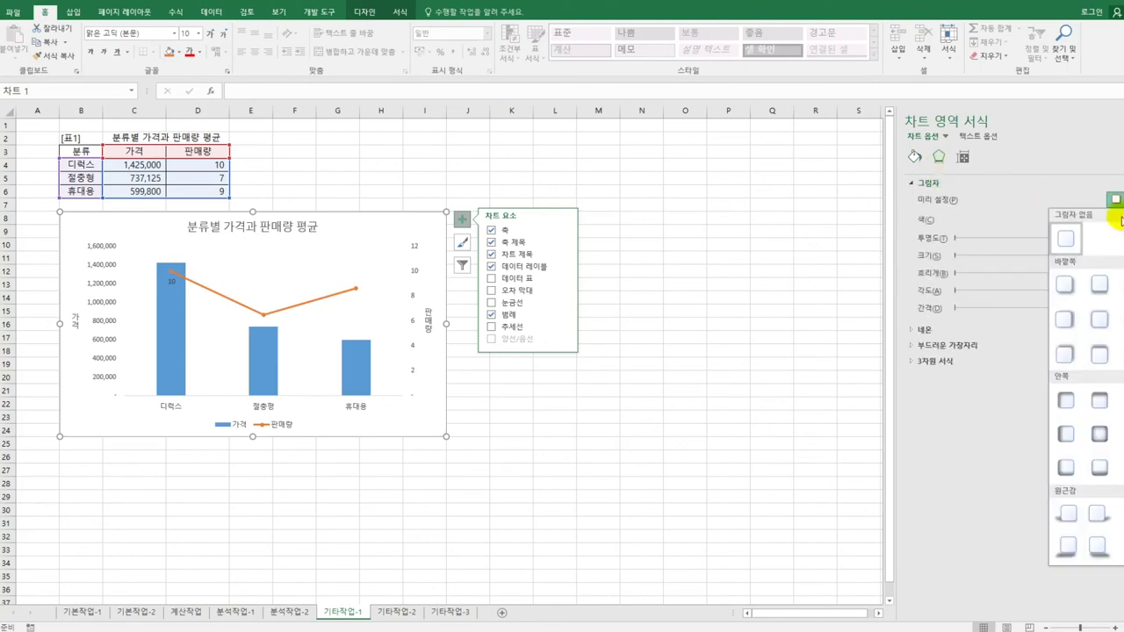
click(1100, 436)
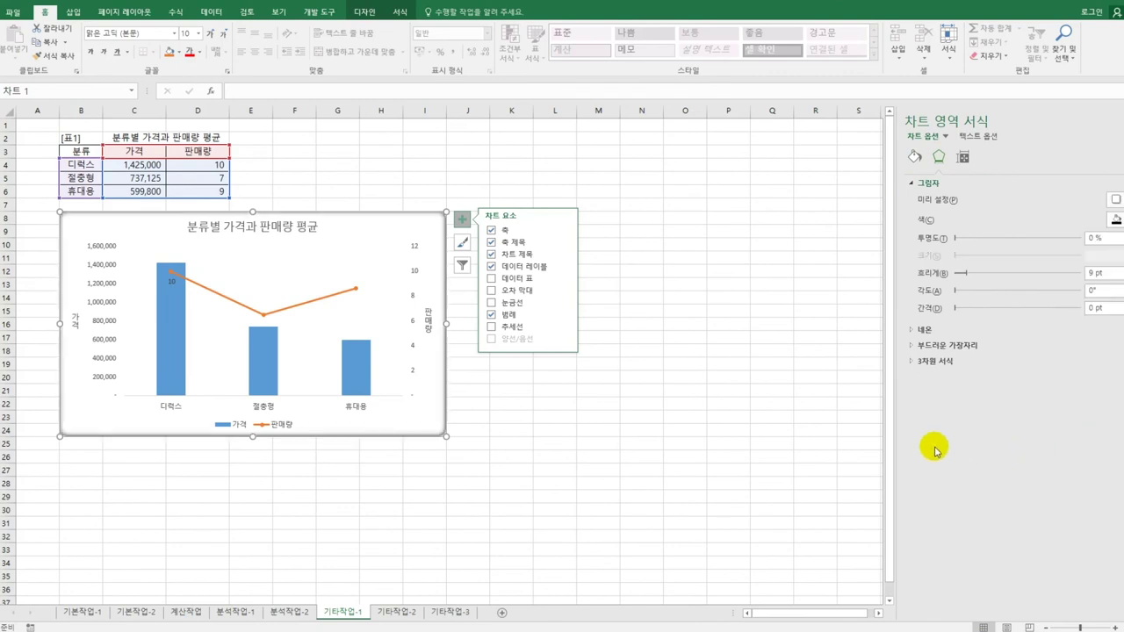
click(670, 444)
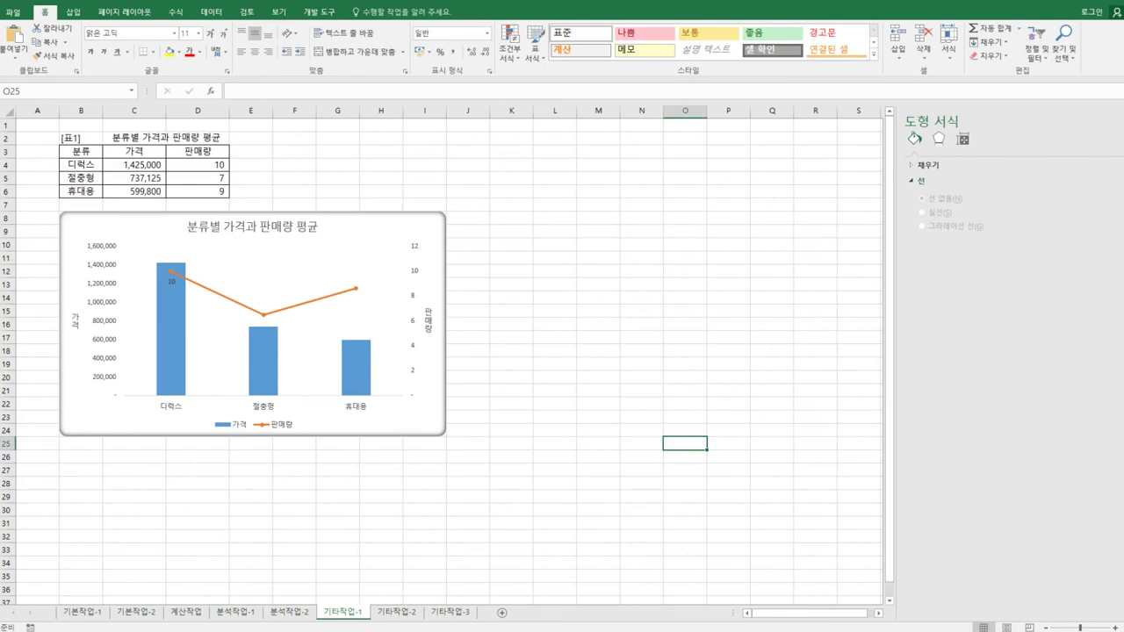
click(1116, 121)
click(698, 276)
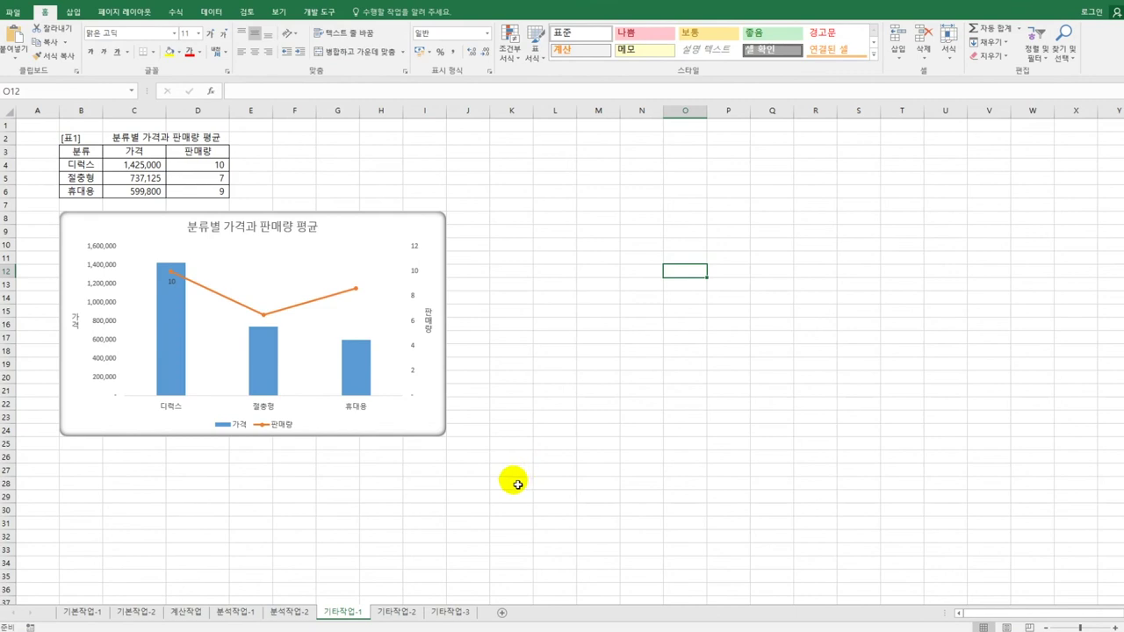
On sheet 기타작업-2, start recording a macro named 상하서식 with an empty cell outside the table selected
click(376, 612)
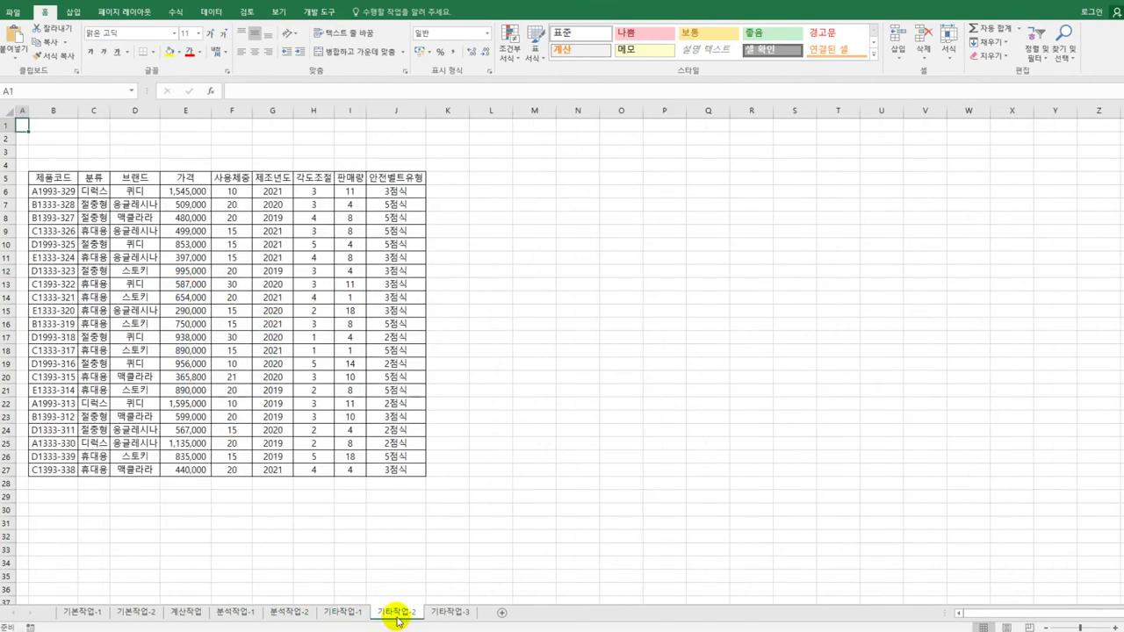
click(520, 264)
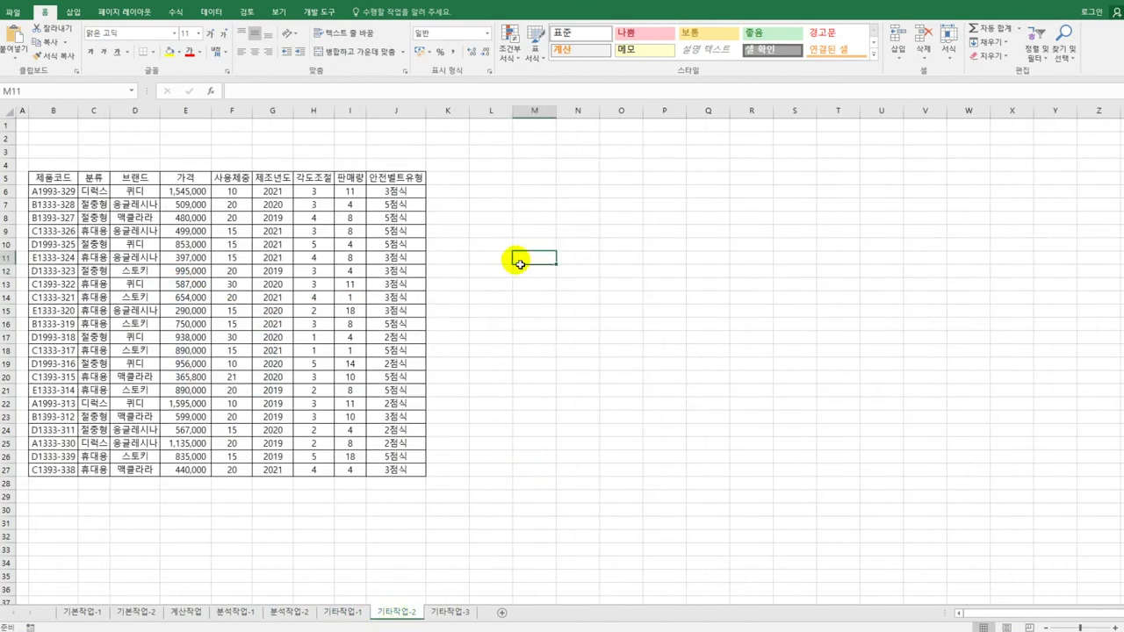
click(507, 167)
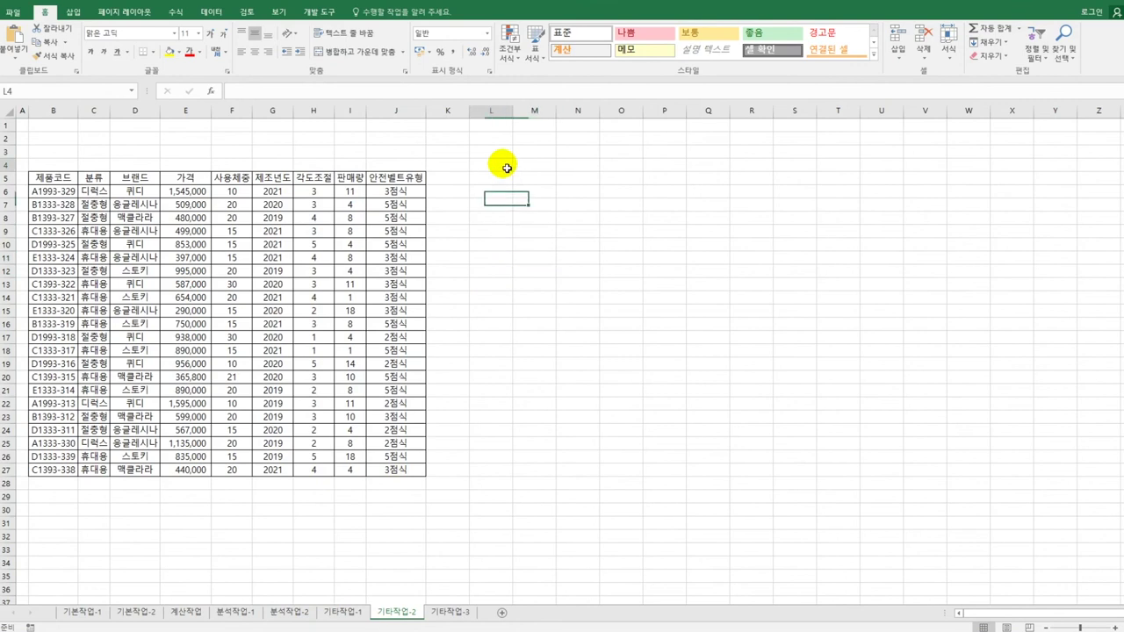
click(318, 11)
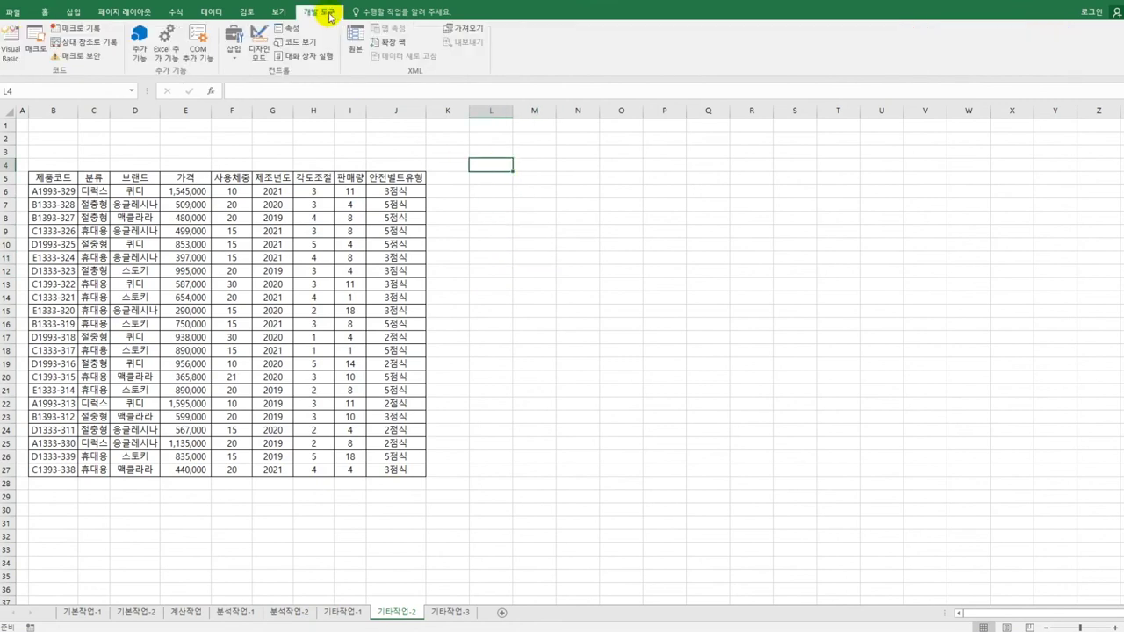
click(81, 28)
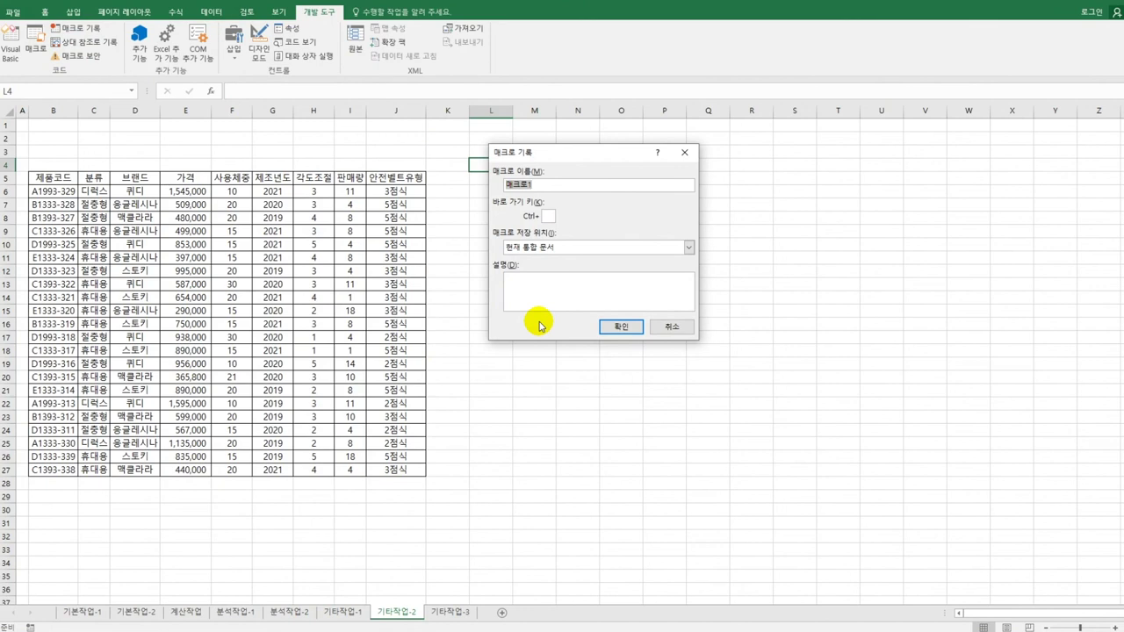
text(ㅅ)
text(상하서식)
click(623, 339)
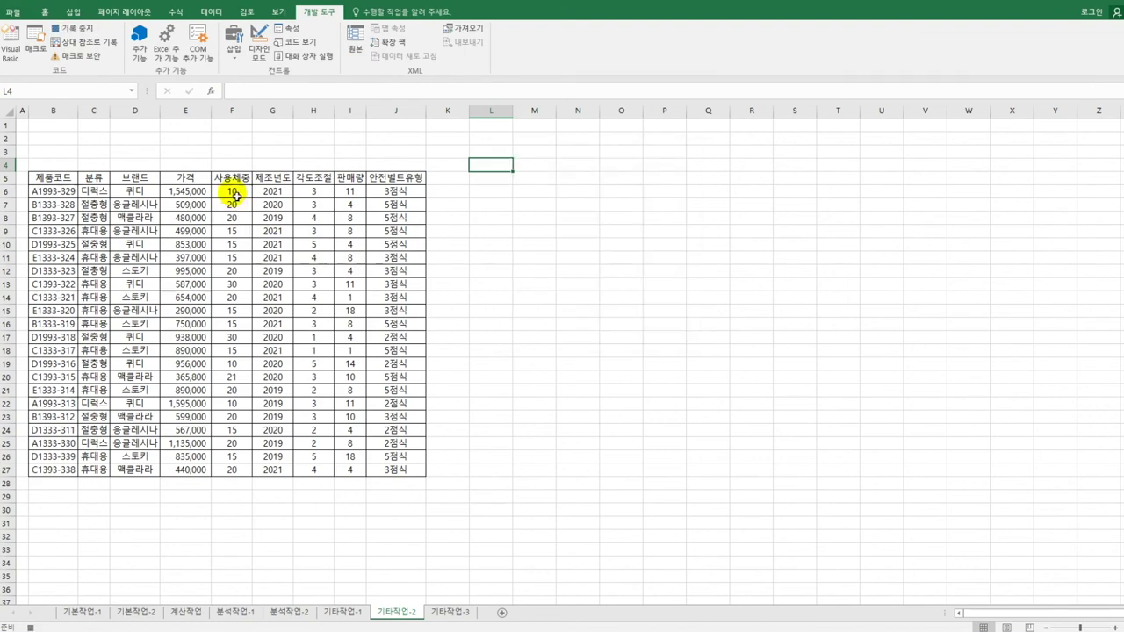
Begin a custom number format for the 사용체중 values F6:F27 with the condition [빨강][=30]
drag(235, 195, 225, 476)
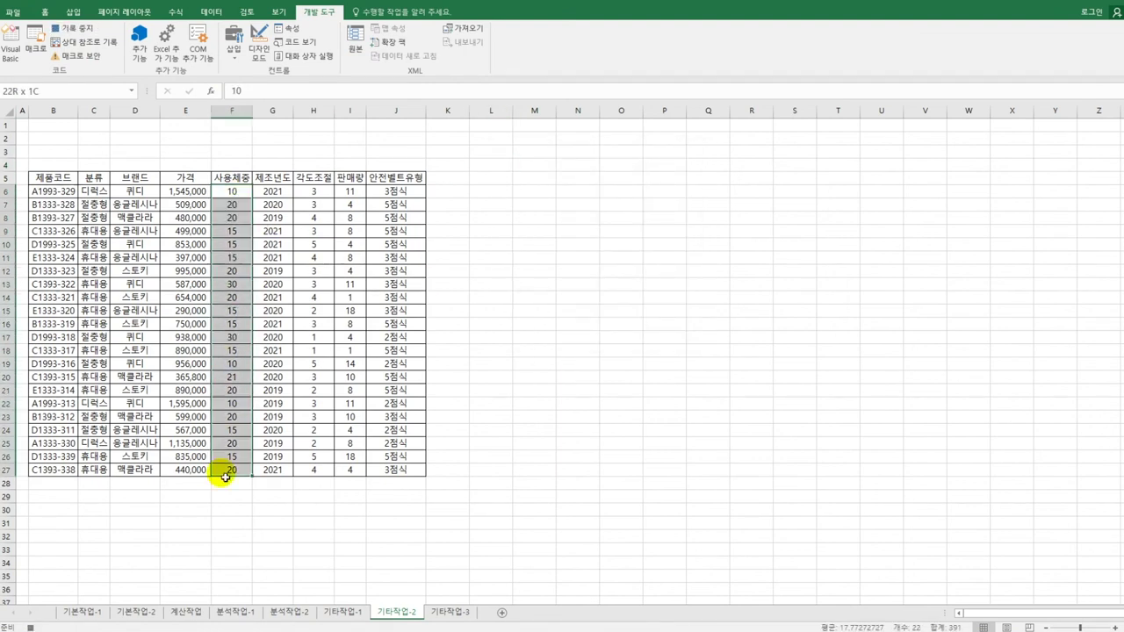
right_click(230, 234)
click(270, 439)
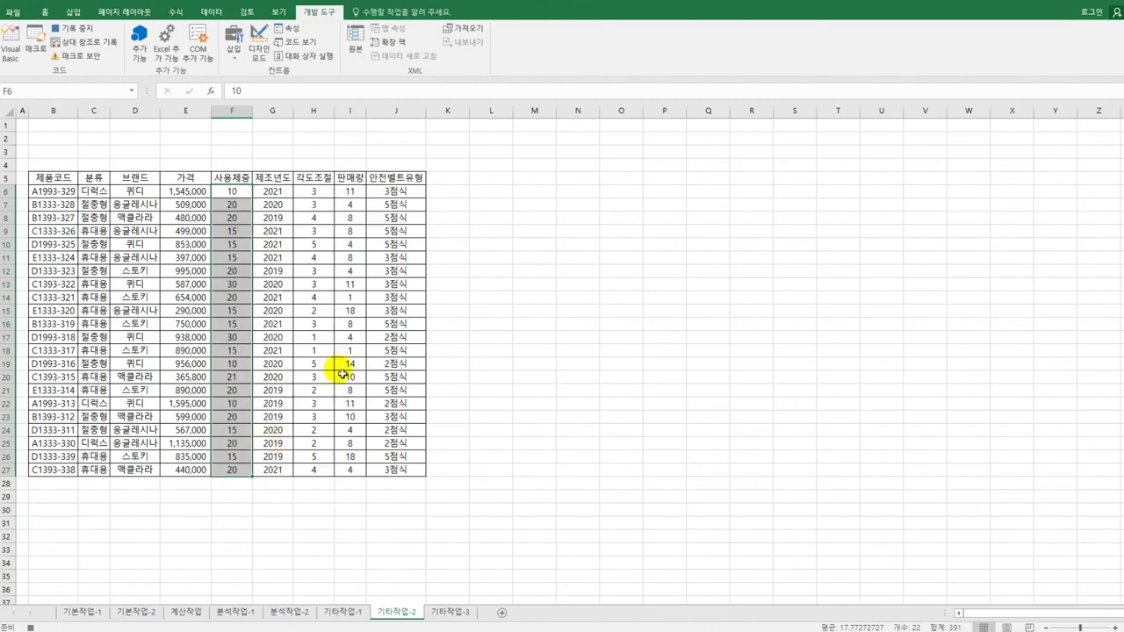
drag(359, 282, 710, 143)
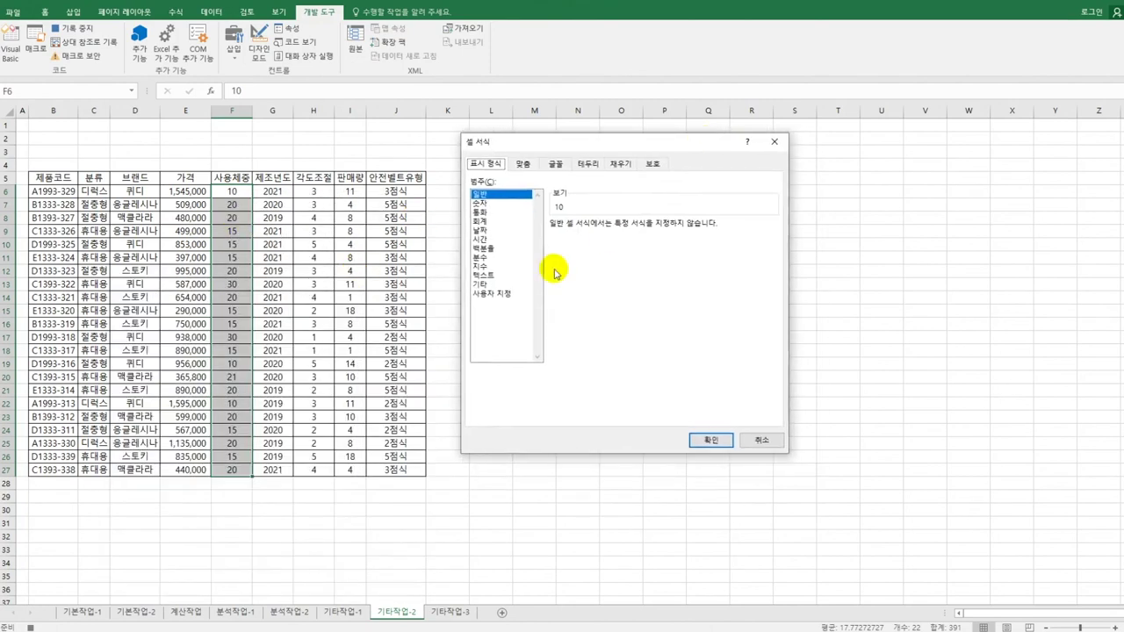
click(510, 295)
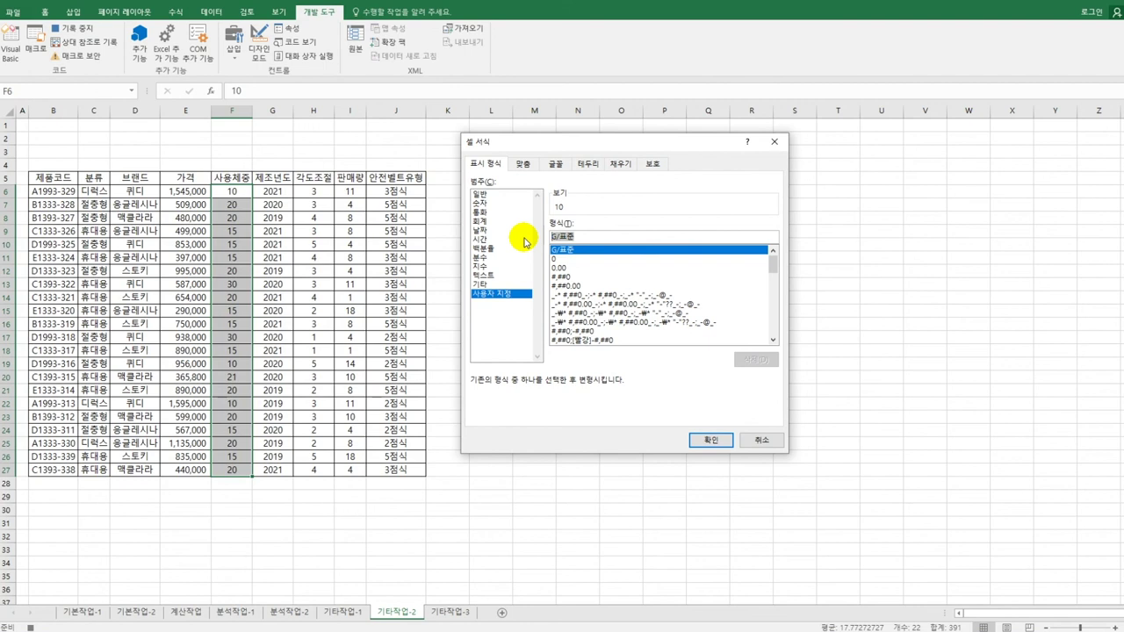
key(Delete)
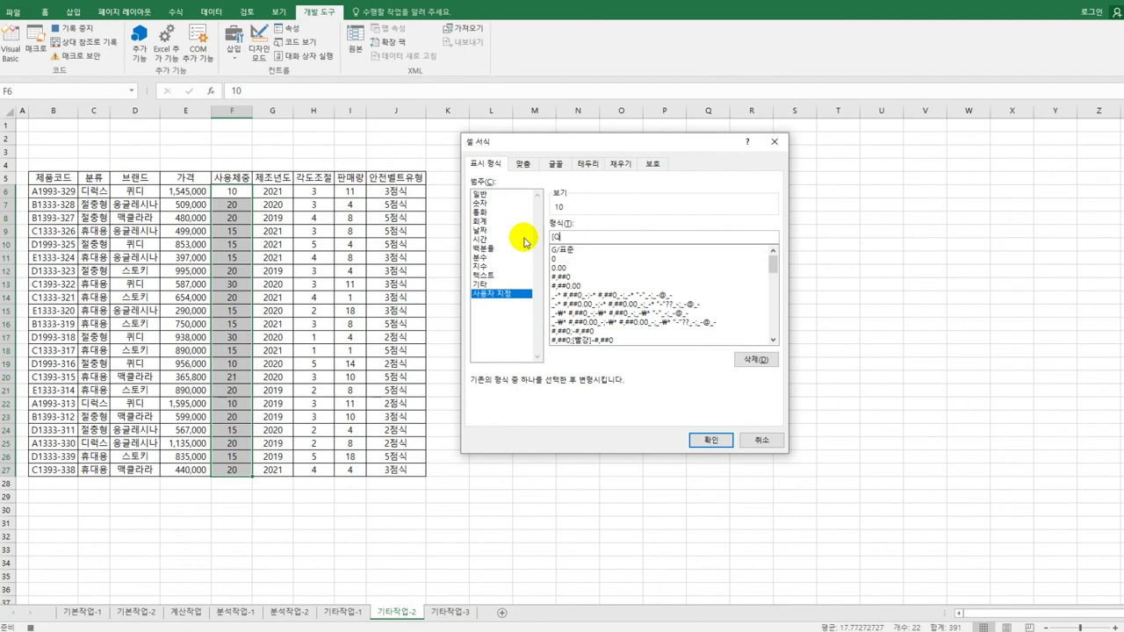
text([빨강][=30])
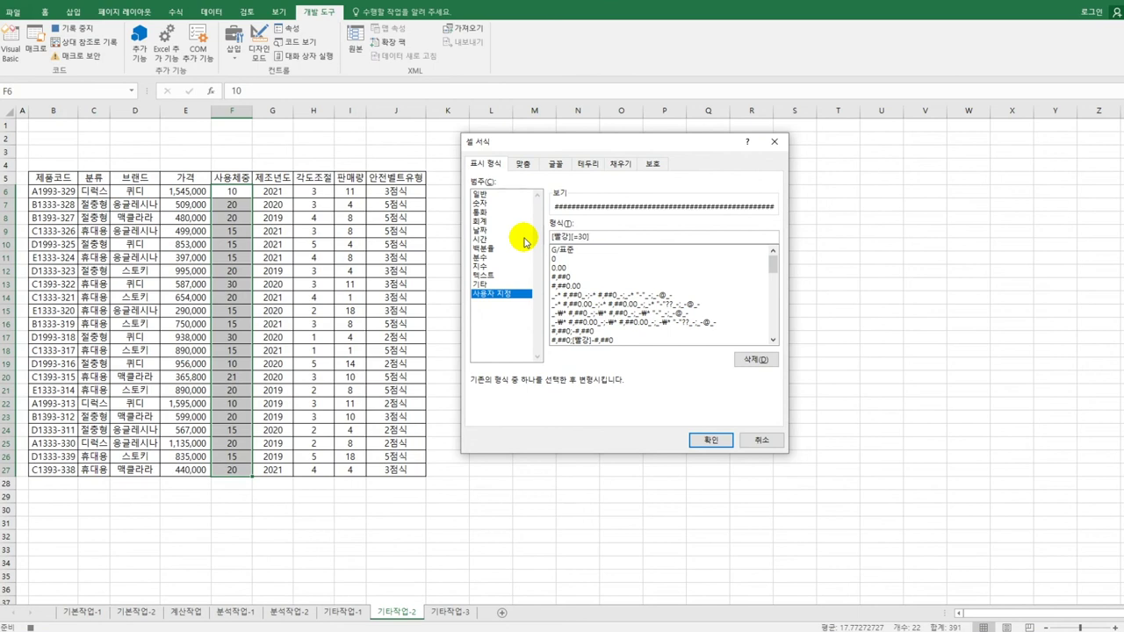
Add the quoted special symbol "▼" after the [빨강][=30] condition in the custom format
text("ㅁ)
key(Hangul_Hanja)
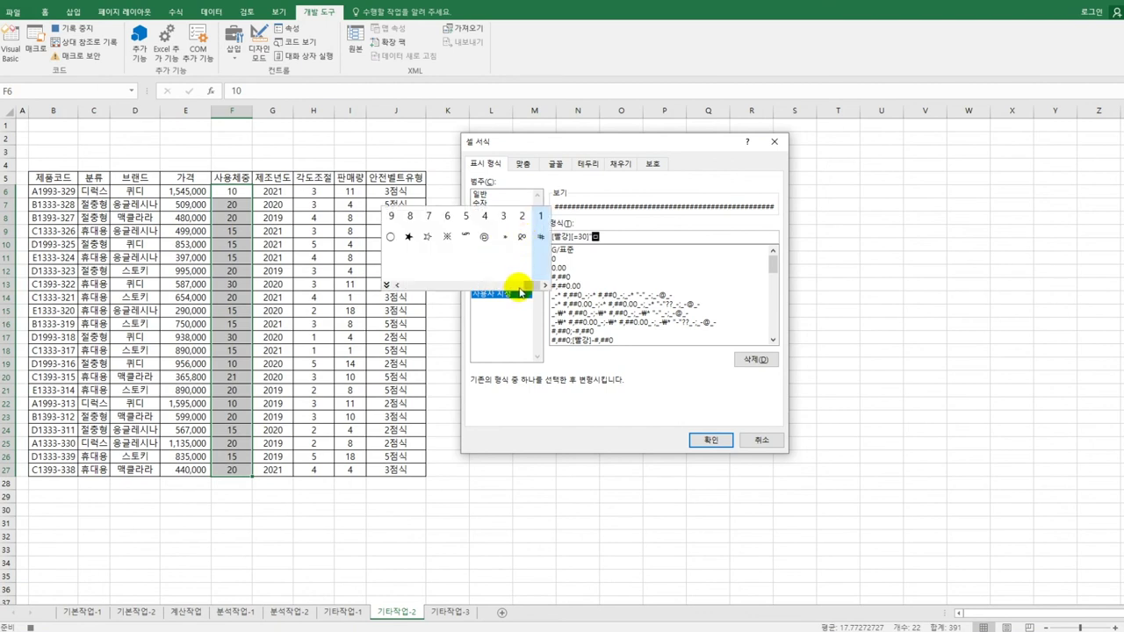
drag(528, 287, 411, 295)
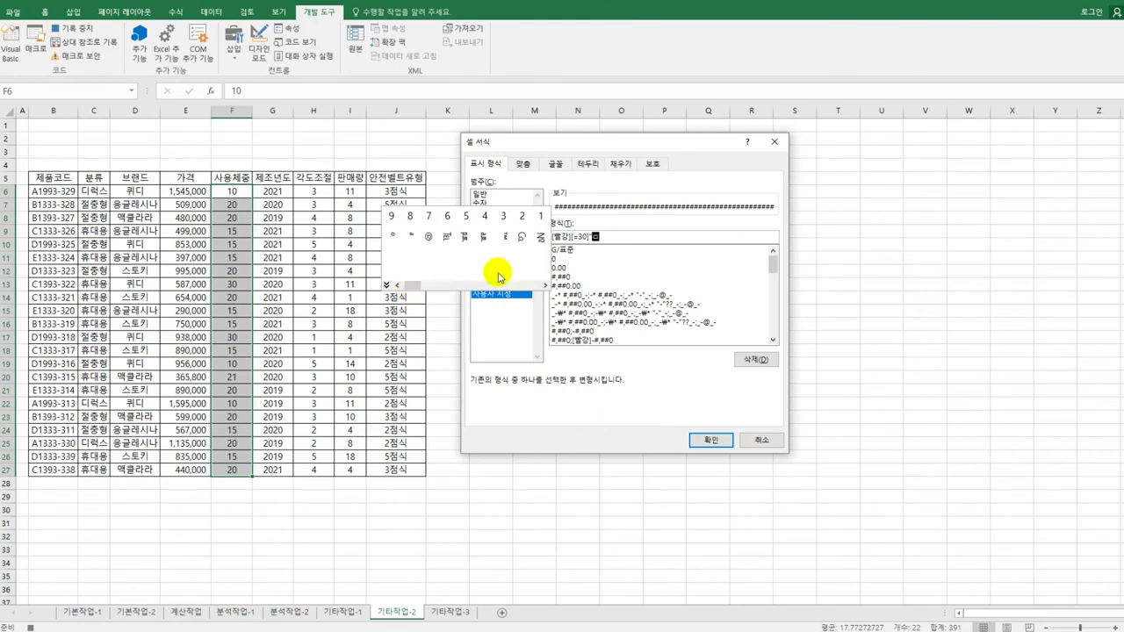
click(596, 237)
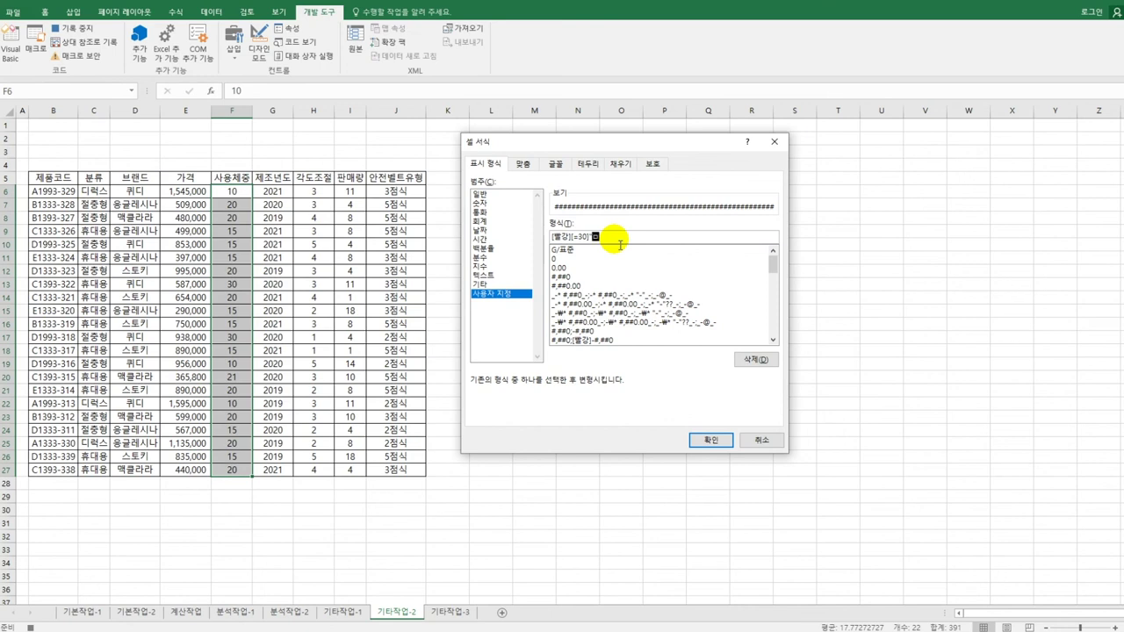
text(ㅁ)
key(Hangul_Hanja)
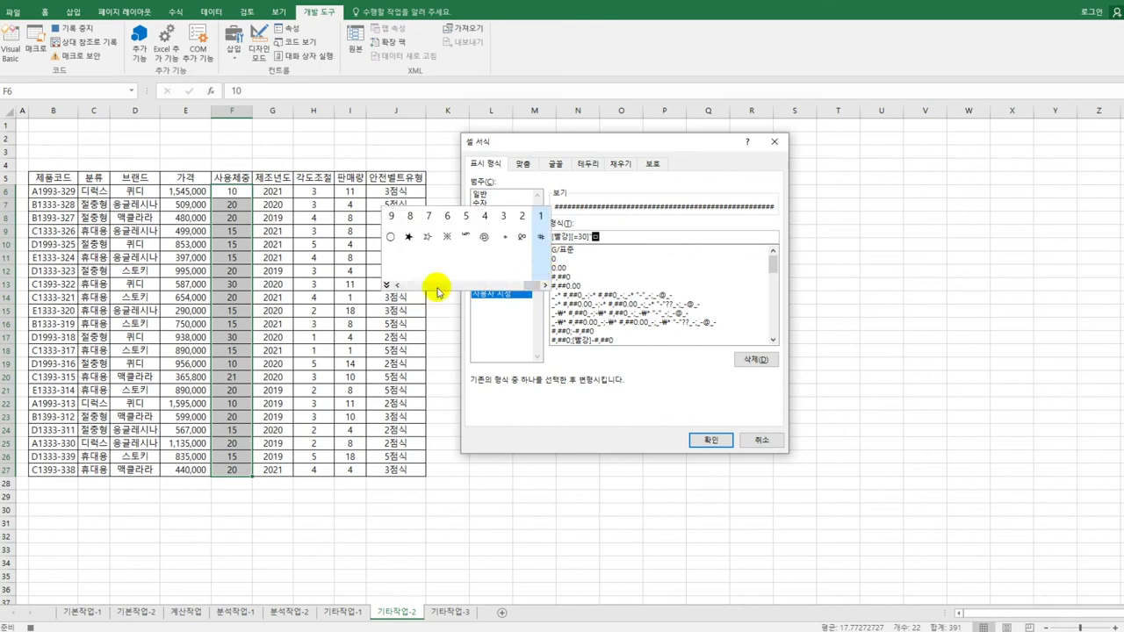
click(385, 285)
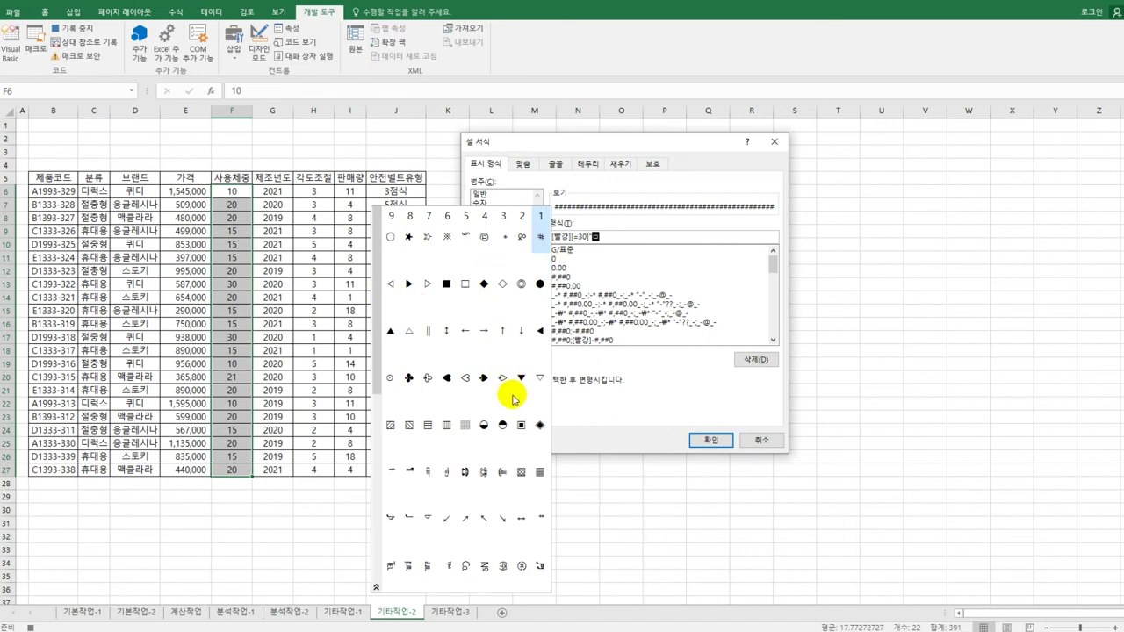
click(540, 331)
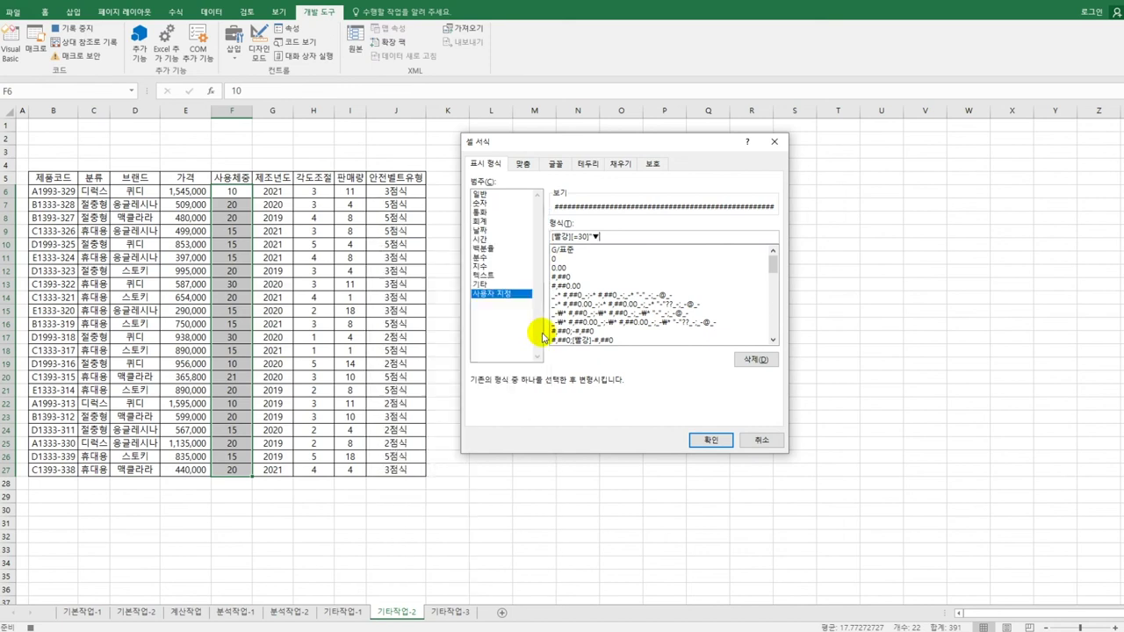
text(")
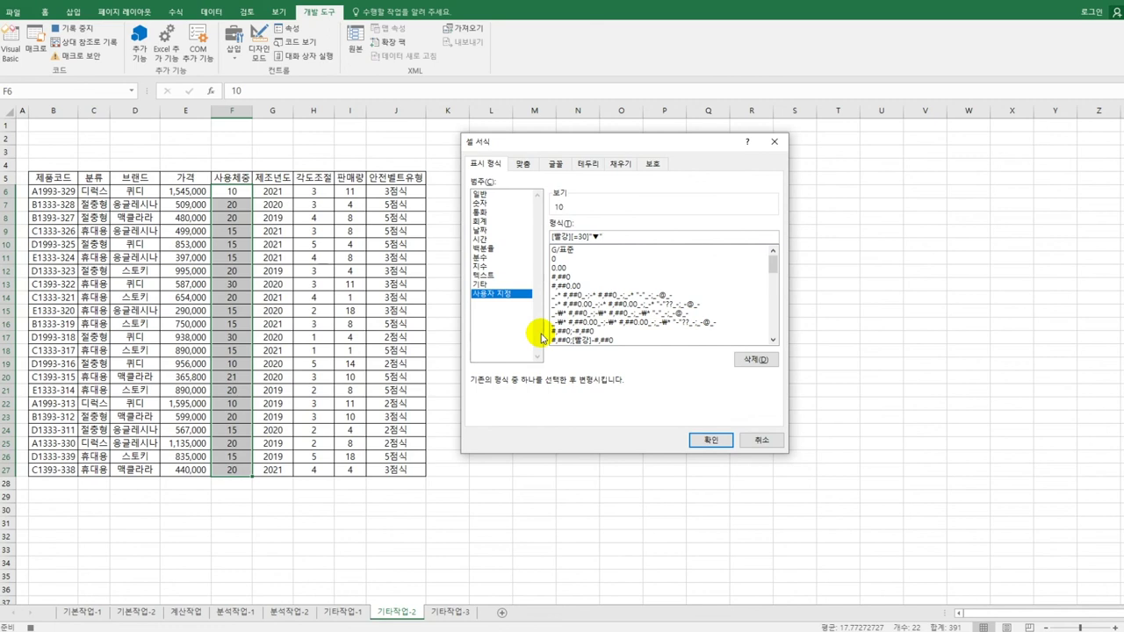
Append a second section ;[파랑][=10]"▼" to the custom format code
text(;[파랑][=10)
click(600, 236)
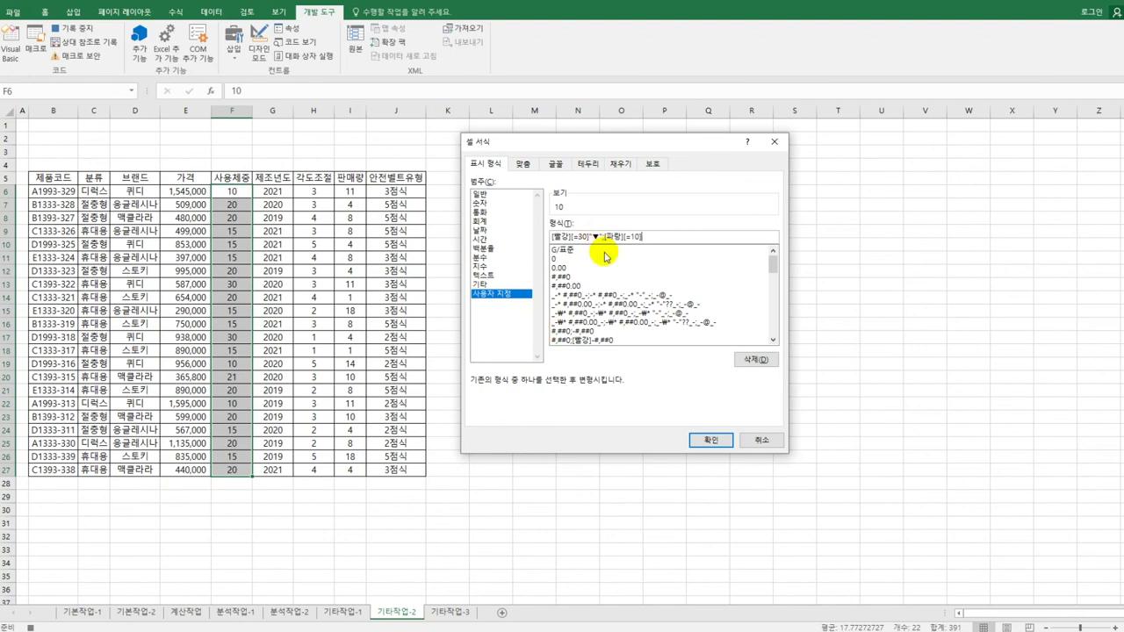
text(ㅁ)
key(Hangul_Hanja)
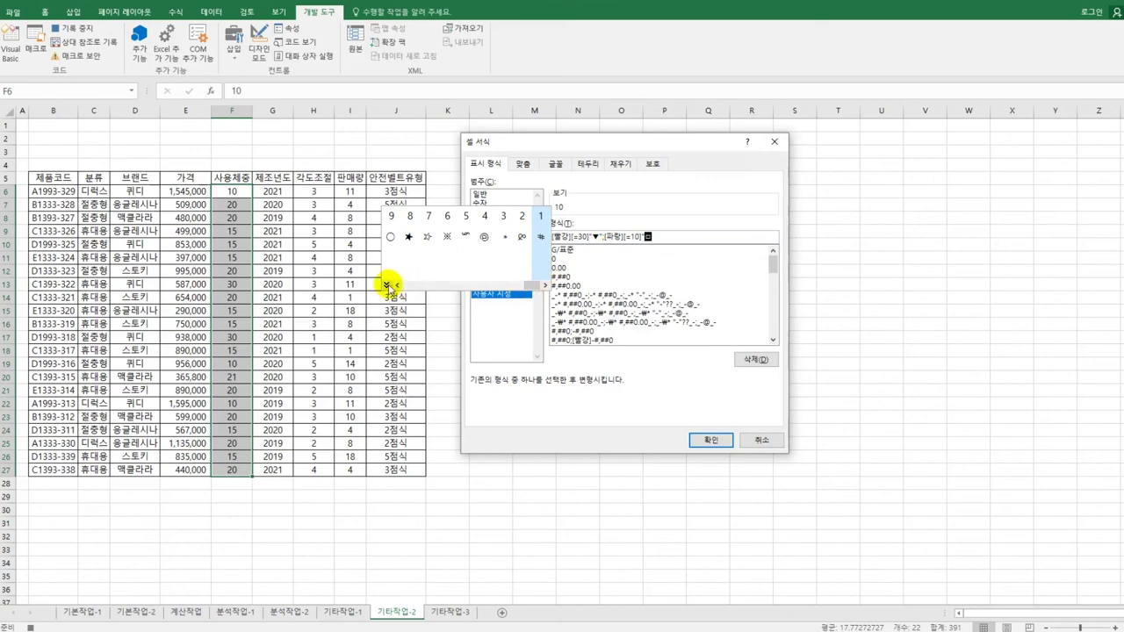
click(387, 285)
click(541, 332)
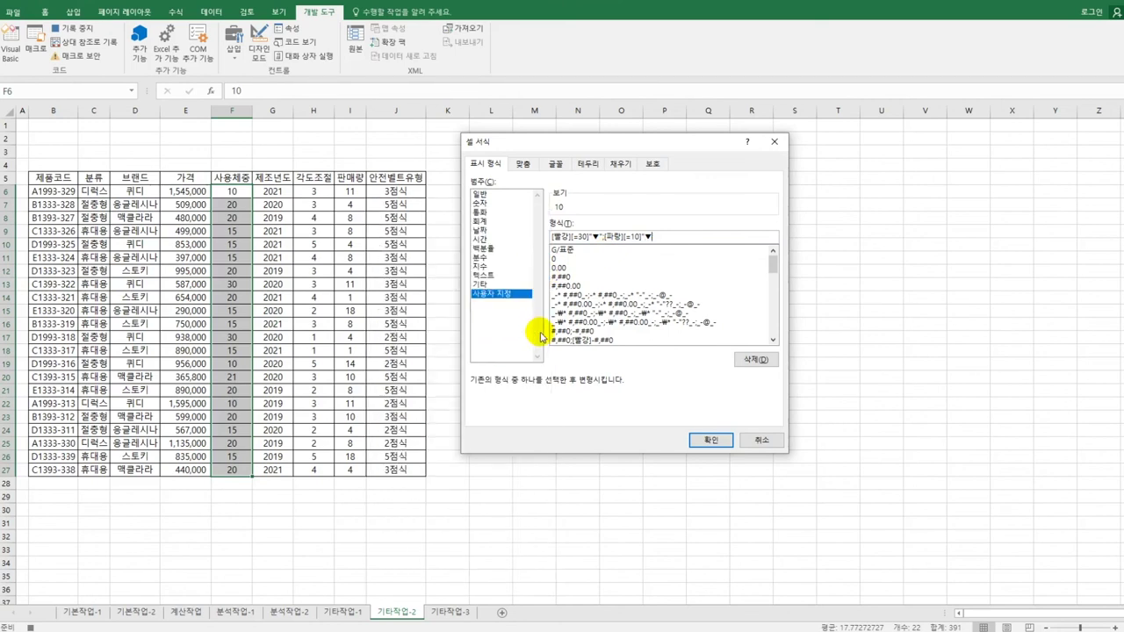
text(")
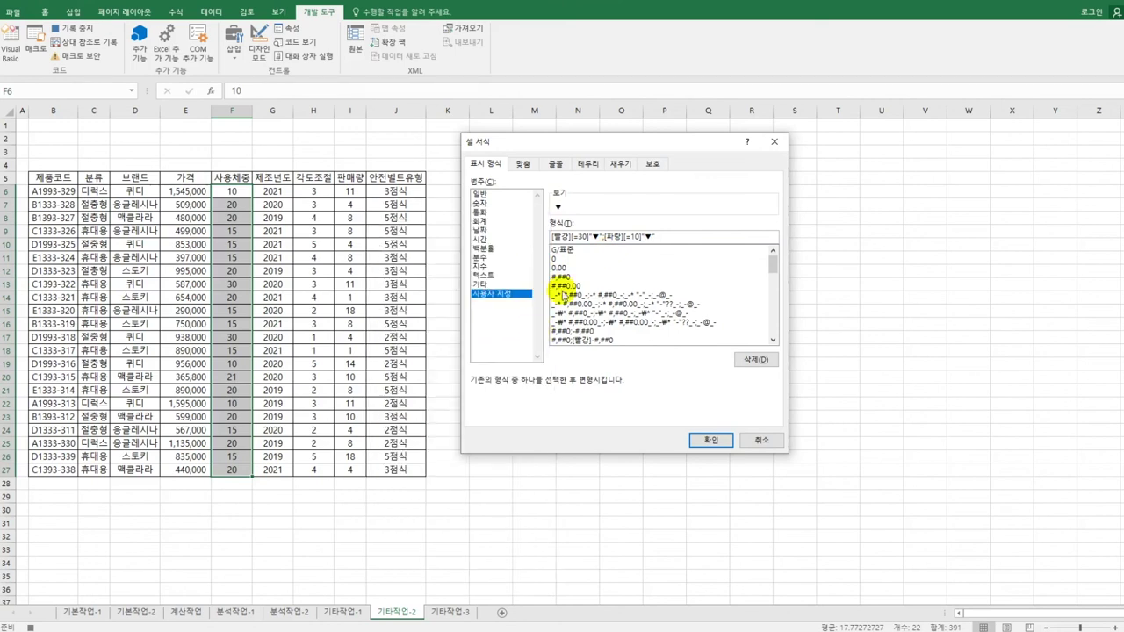
Replace the symbol in the [=30] section with ▲ and append ;0 as the format's third section
drag(600, 237, 592, 237)
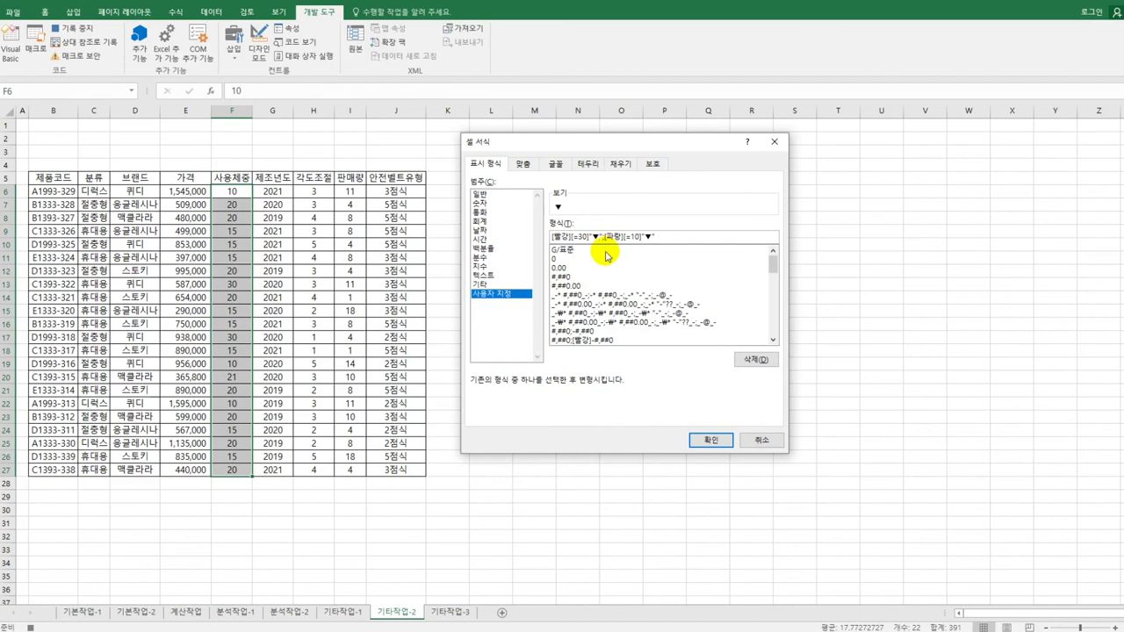
text(ㅁ)
key(Hangul_Hanja)
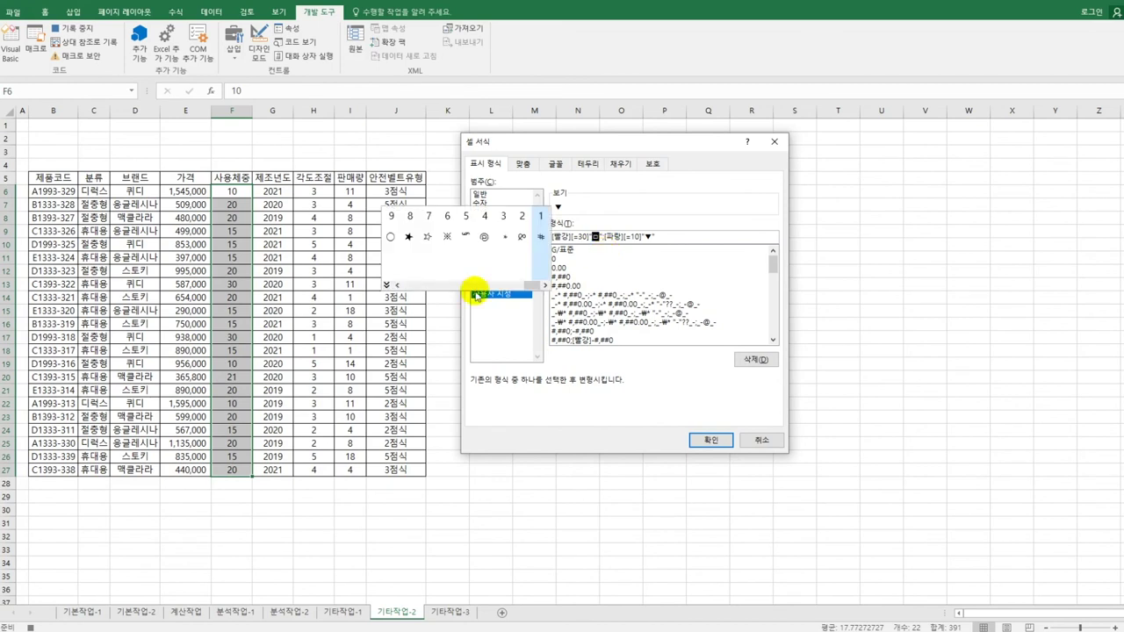
click(386, 285)
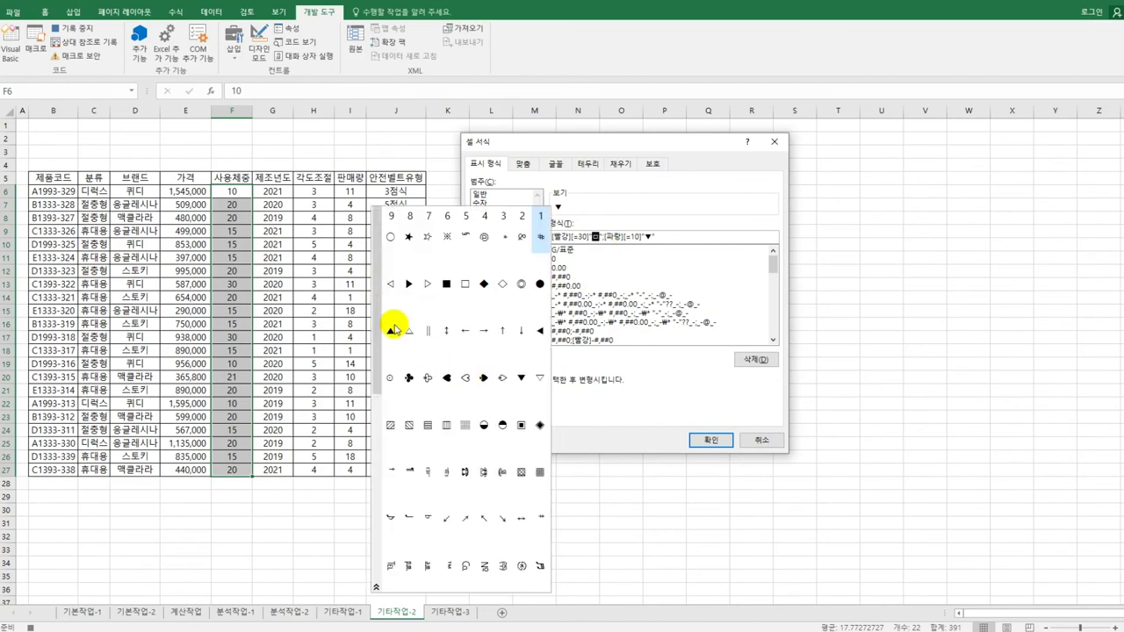
click(409, 288)
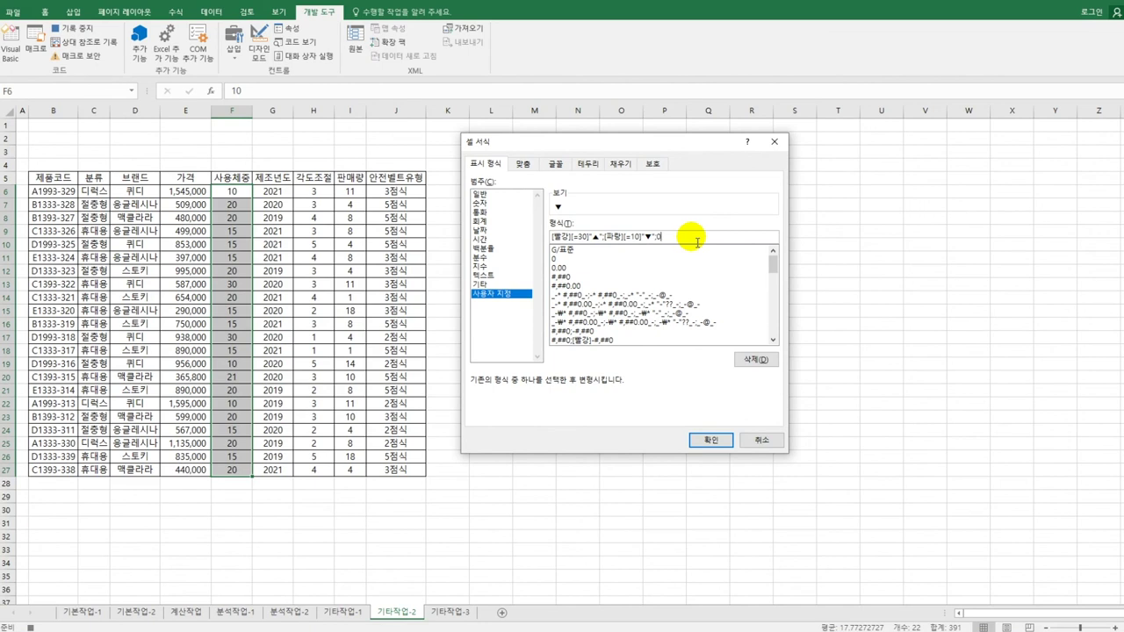
Apply the custom number format to the 사용체중 values, select cell F6 and stop recording the macro
click(711, 440)
click(232, 191)
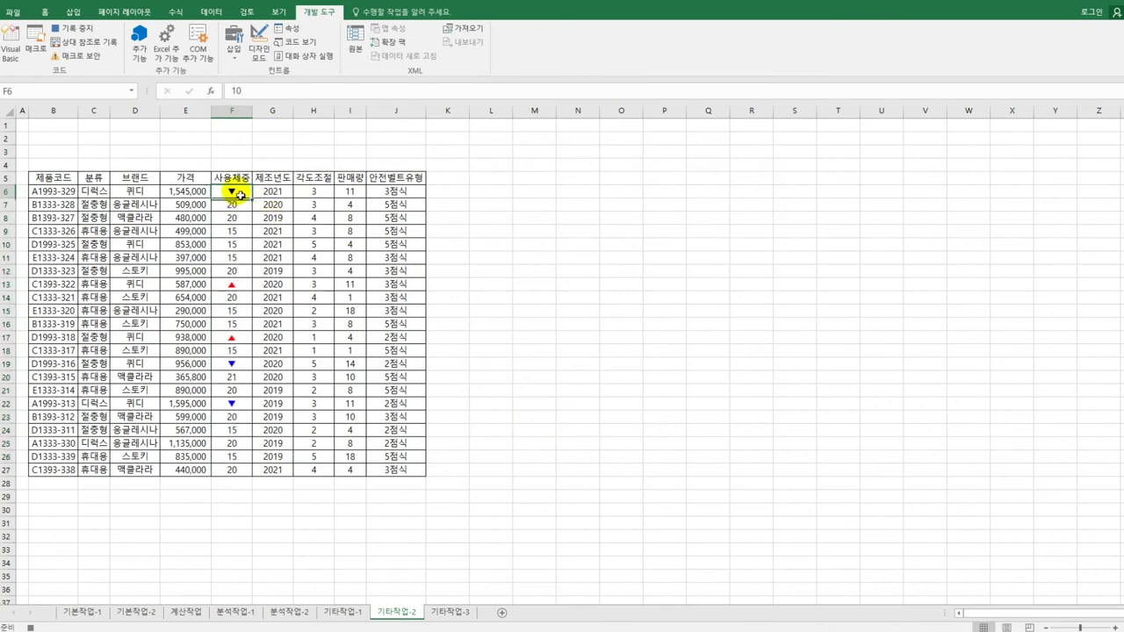
click(70, 28)
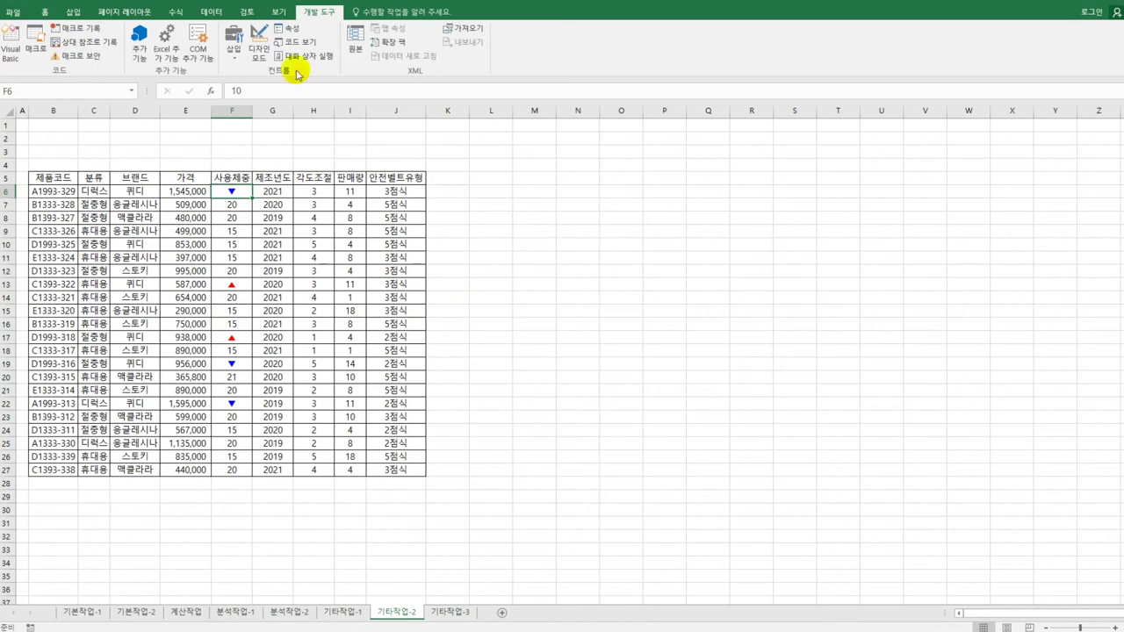
Place a form control button over cells C2:D3 and assign the 상하서식 macro to it
click(233, 46)
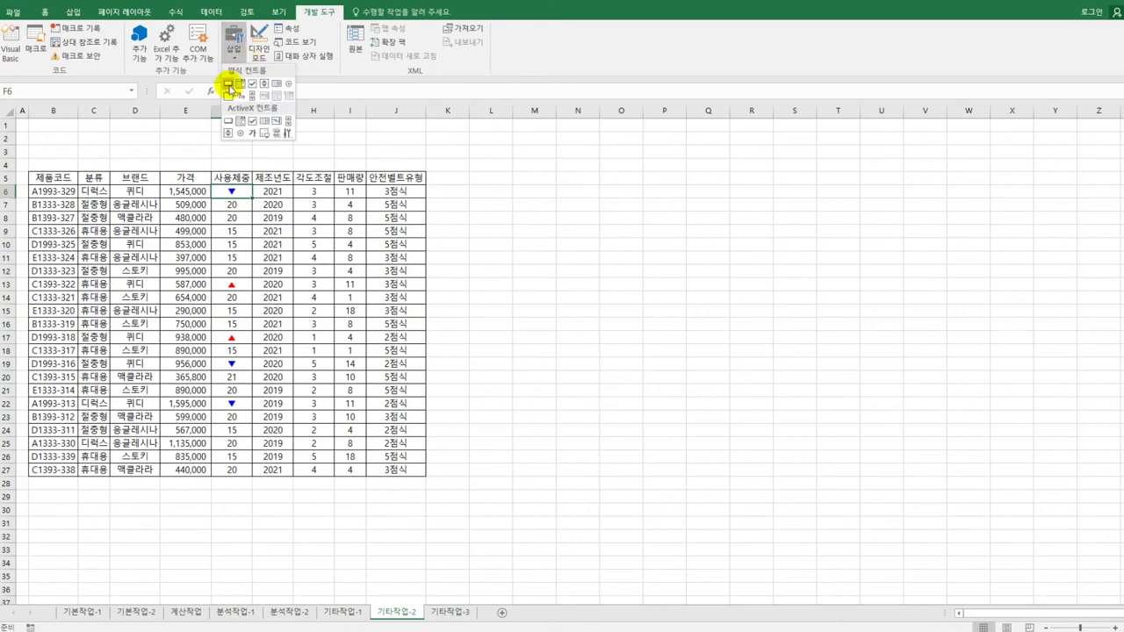
click(228, 84)
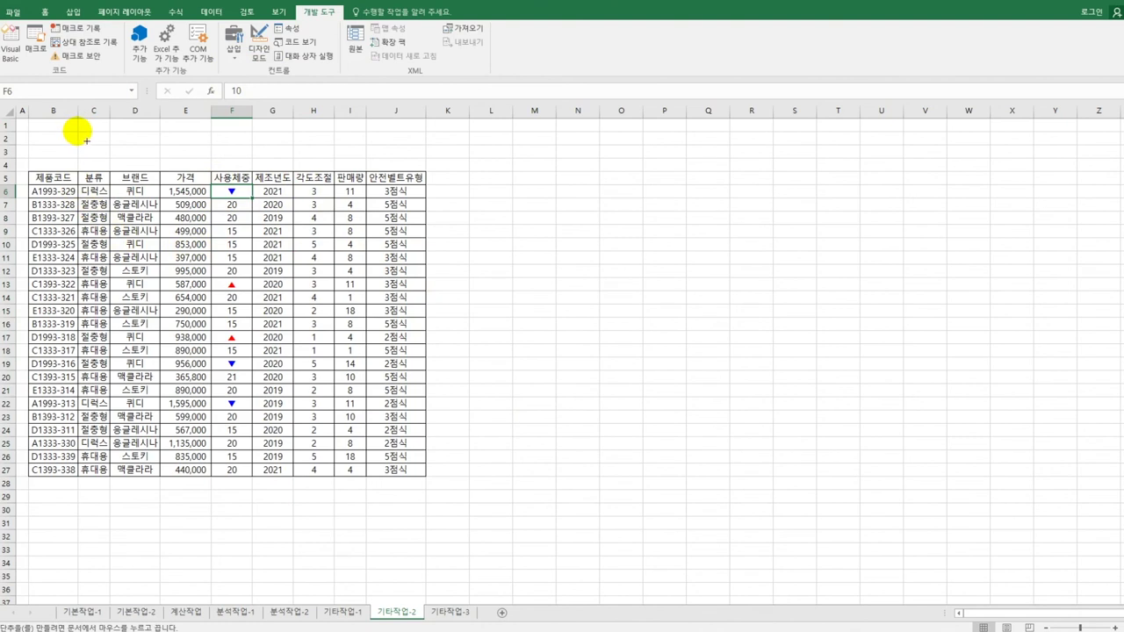
drag(77, 132, 166, 170)
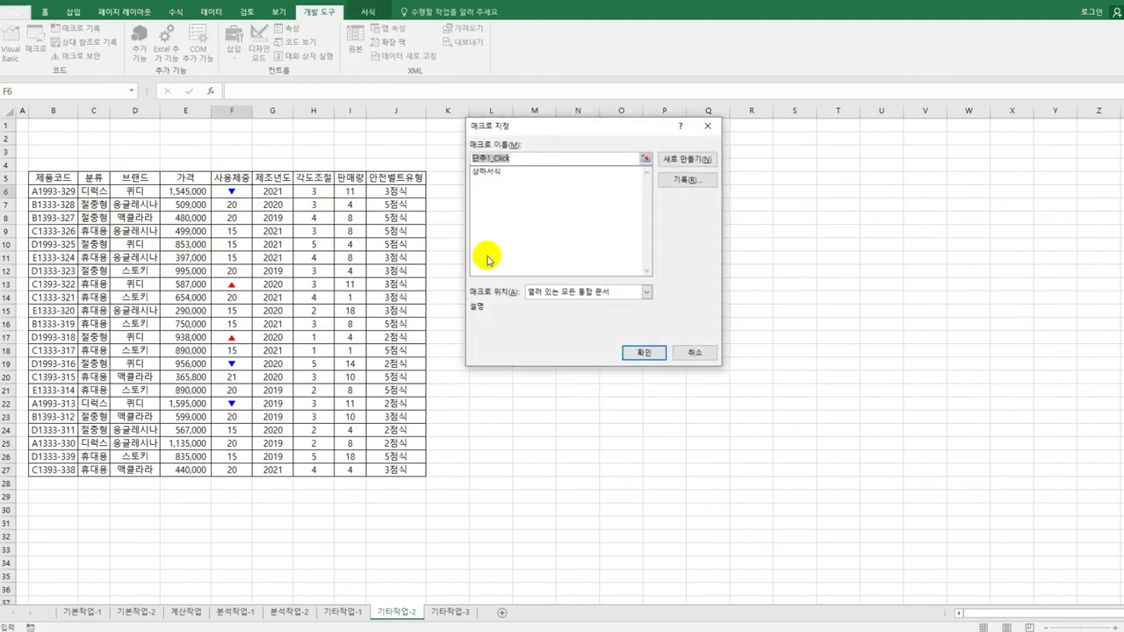
click(509, 172)
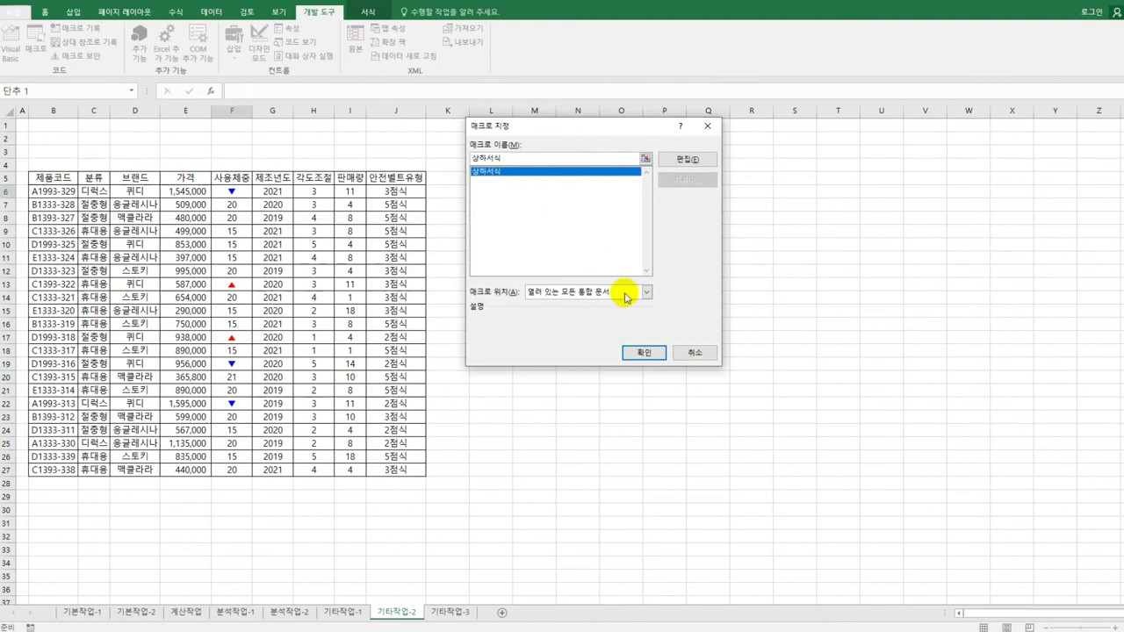
click(643, 352)
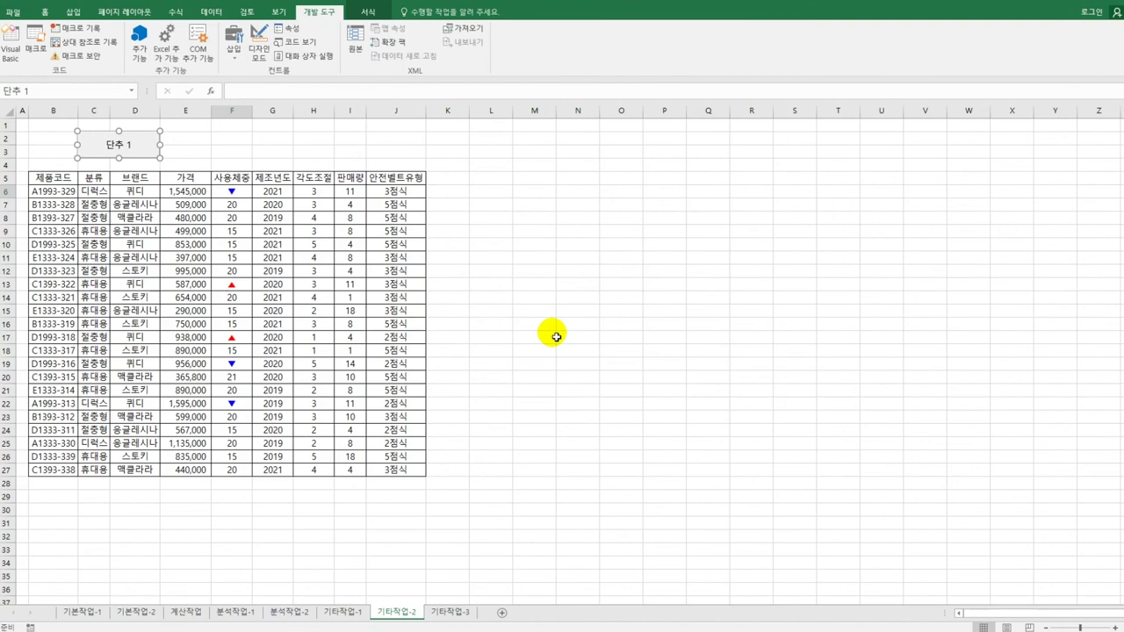
Label the new button over C2:D3 상하서식 and deselect it
text(상하서)
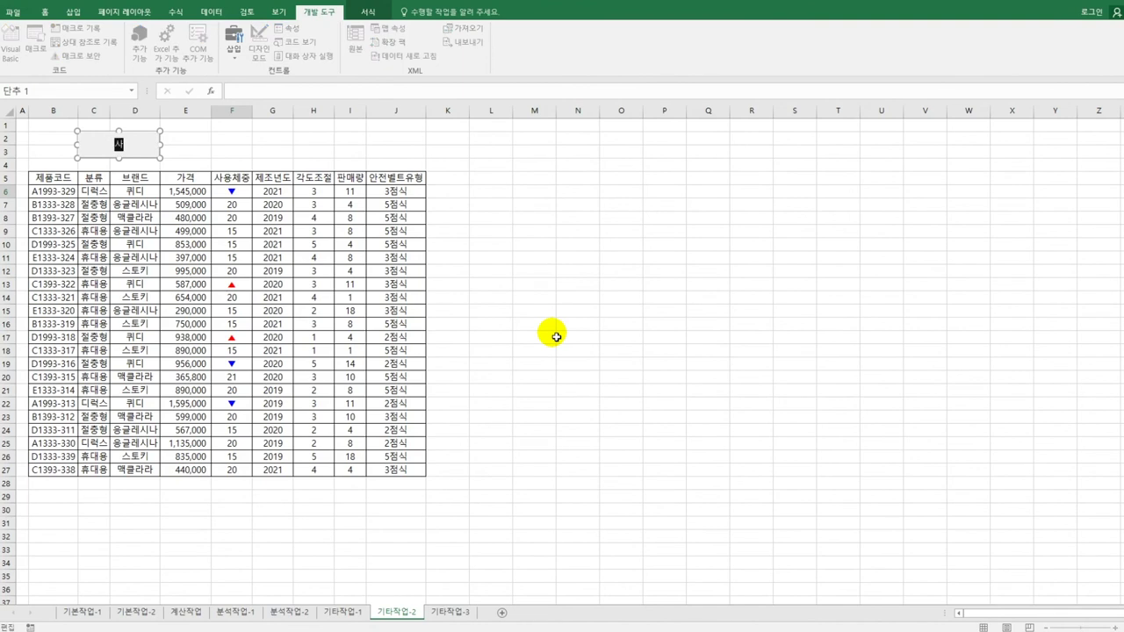
text(식)
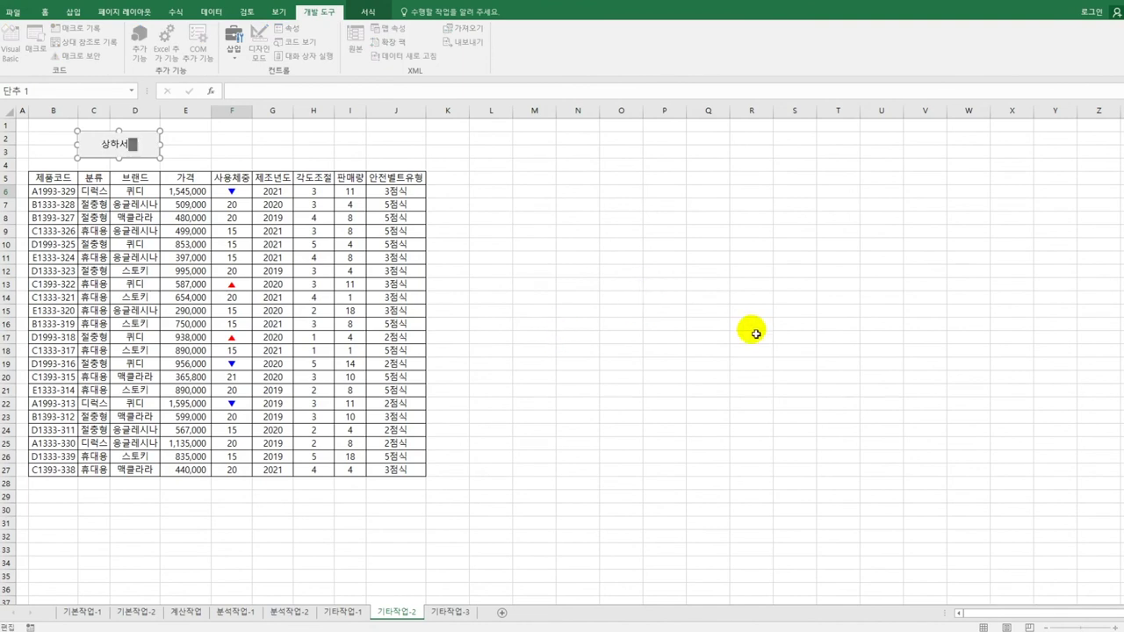
click(558, 254)
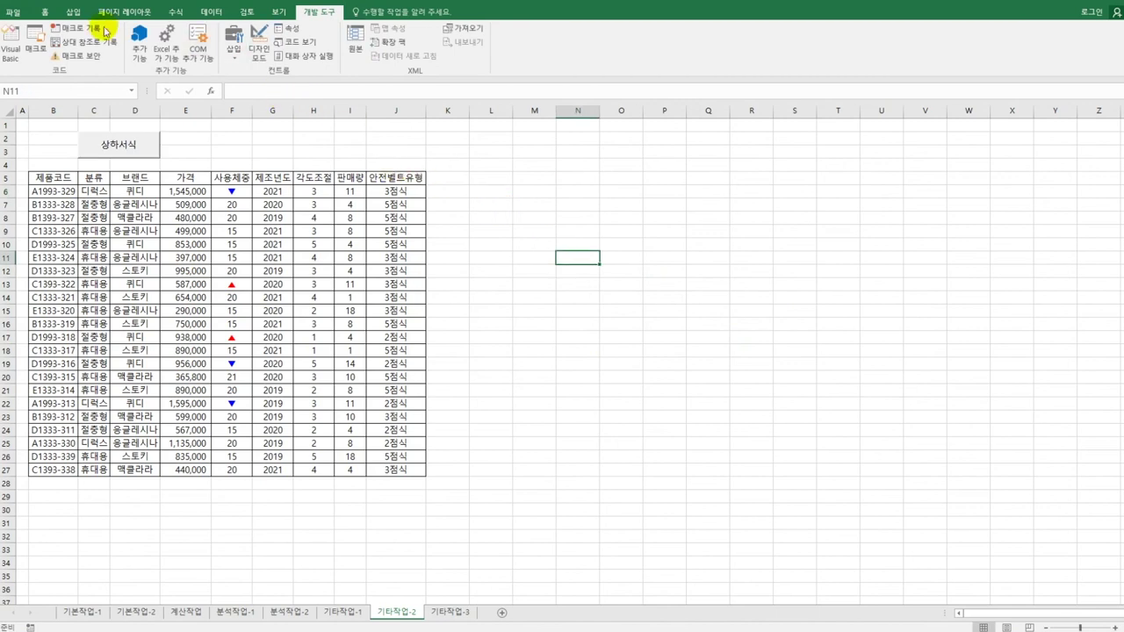
Start recording a new macro named 일반서식 in the current workbook
click(67, 29)
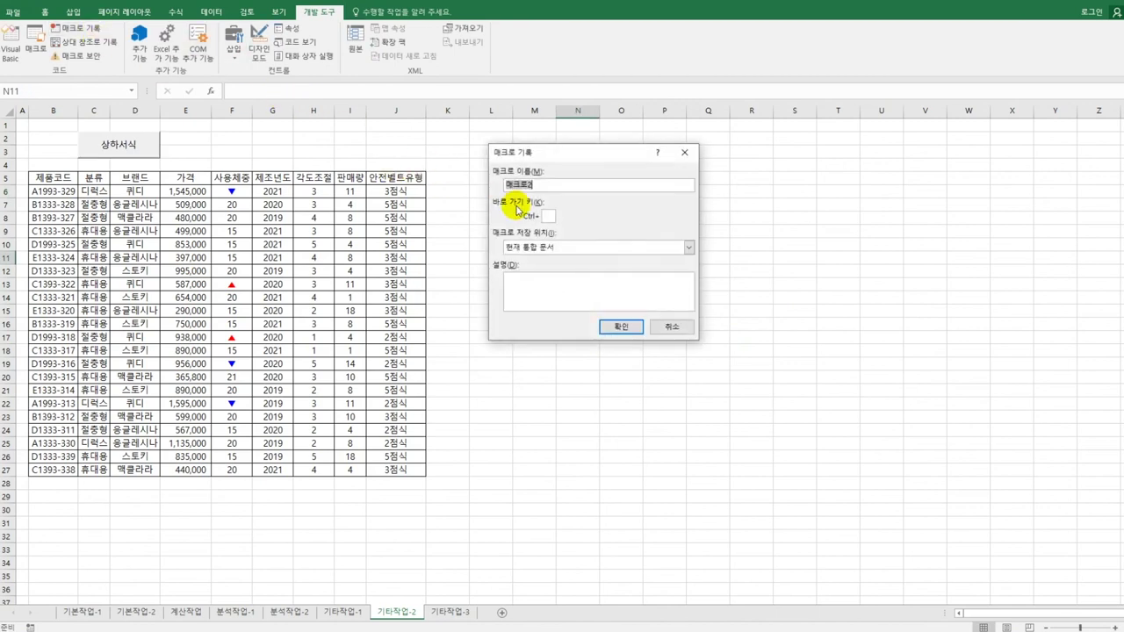
text(일반ㅅ)
text(식)
click(620, 329)
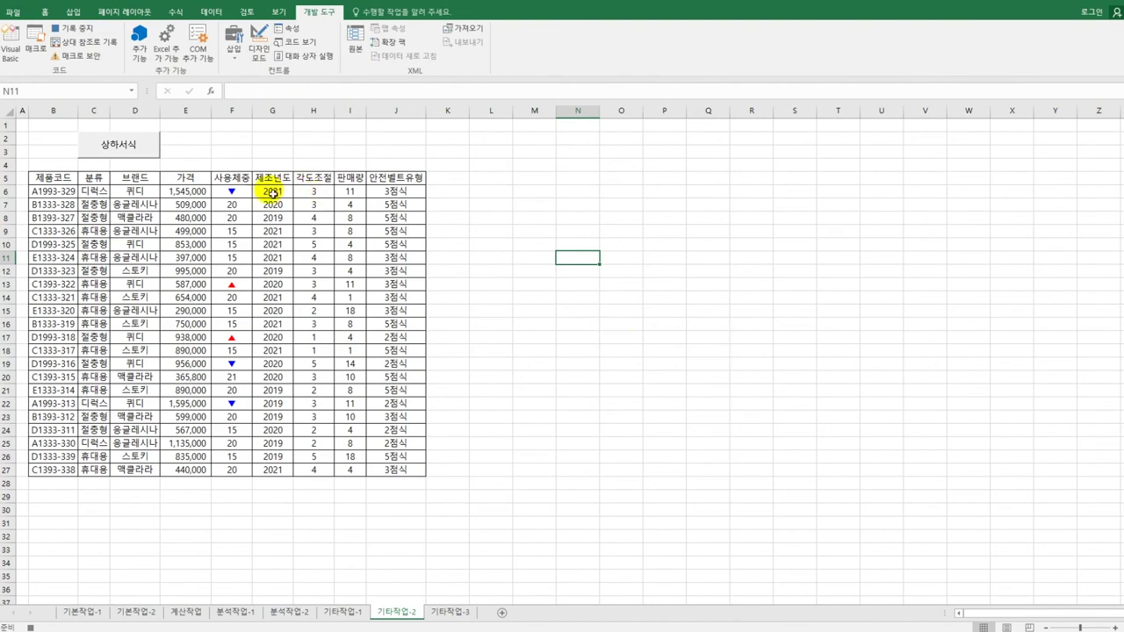
Apply the 일반 number format to the 사용체중 values in F6:F27, select cell F6 and stop recording the macro
drag(232, 204, 230, 477)
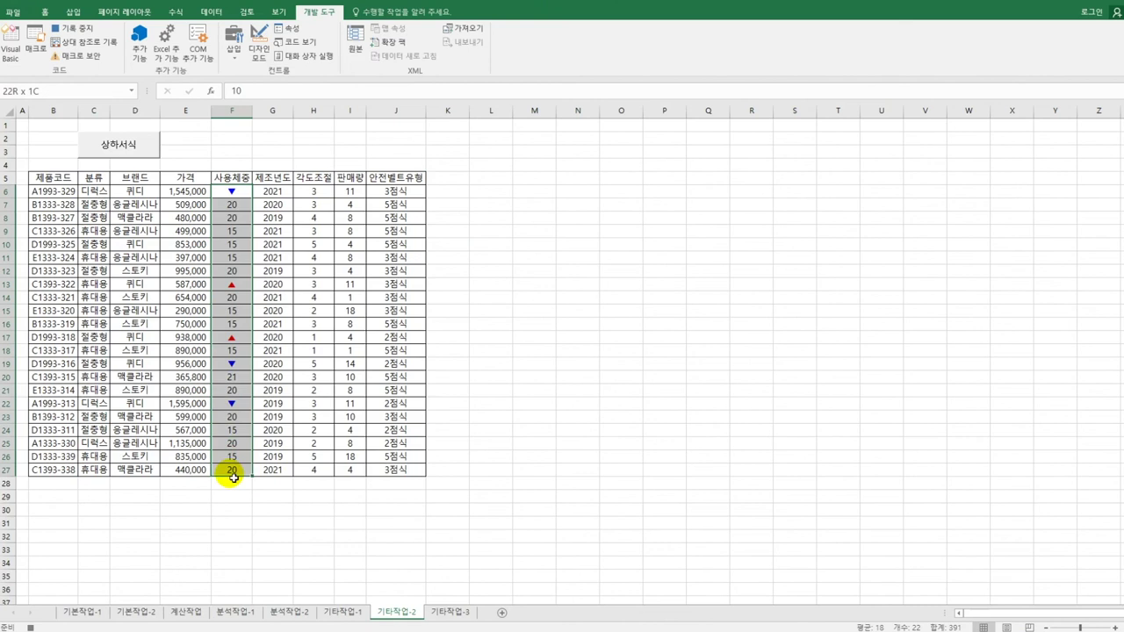
right_click(244, 287)
click(303, 486)
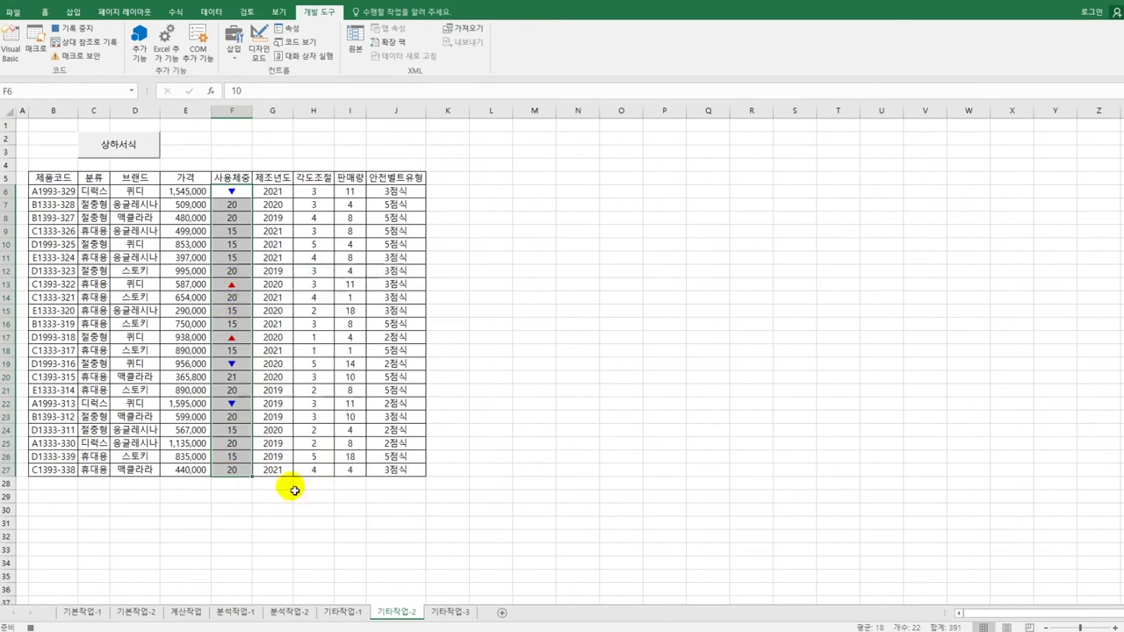
drag(297, 329, 661, 144)
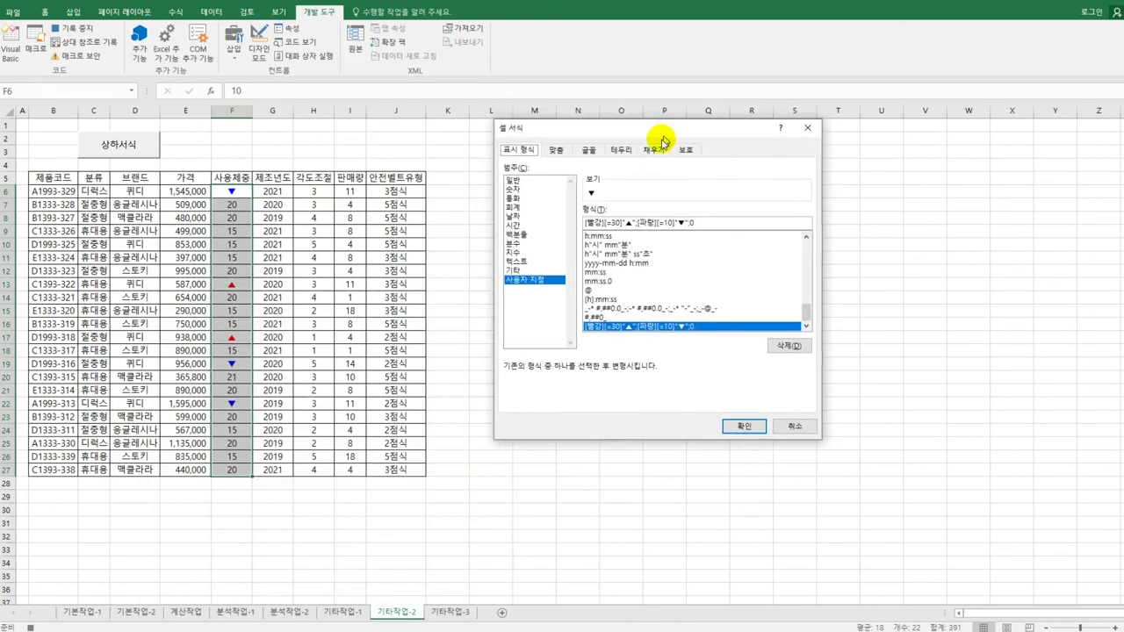
click(511, 185)
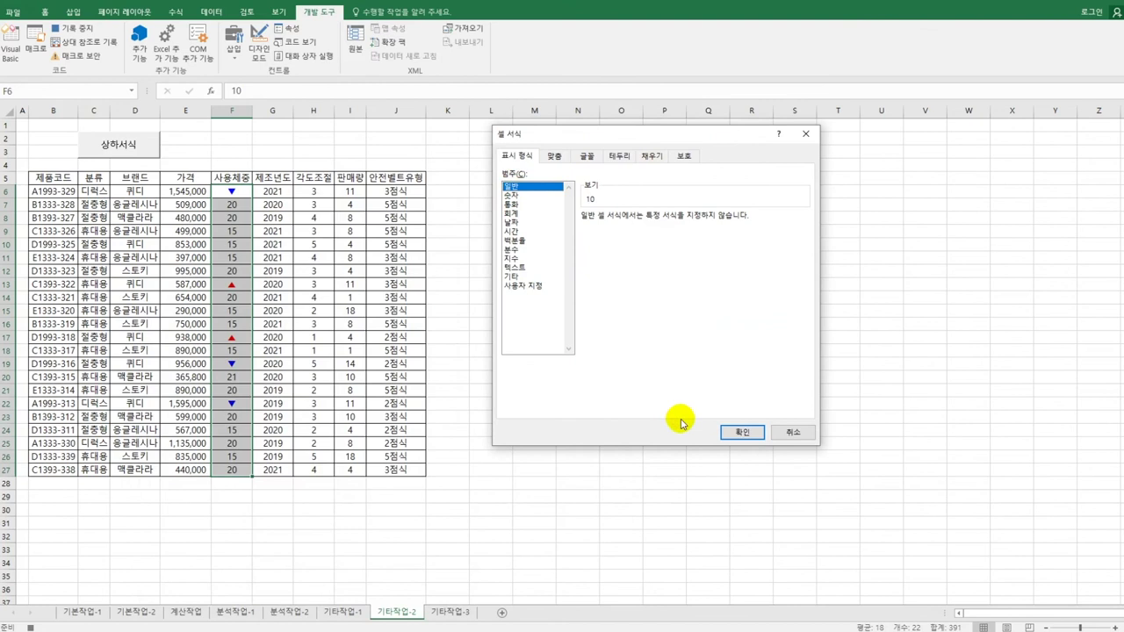
click(736, 432)
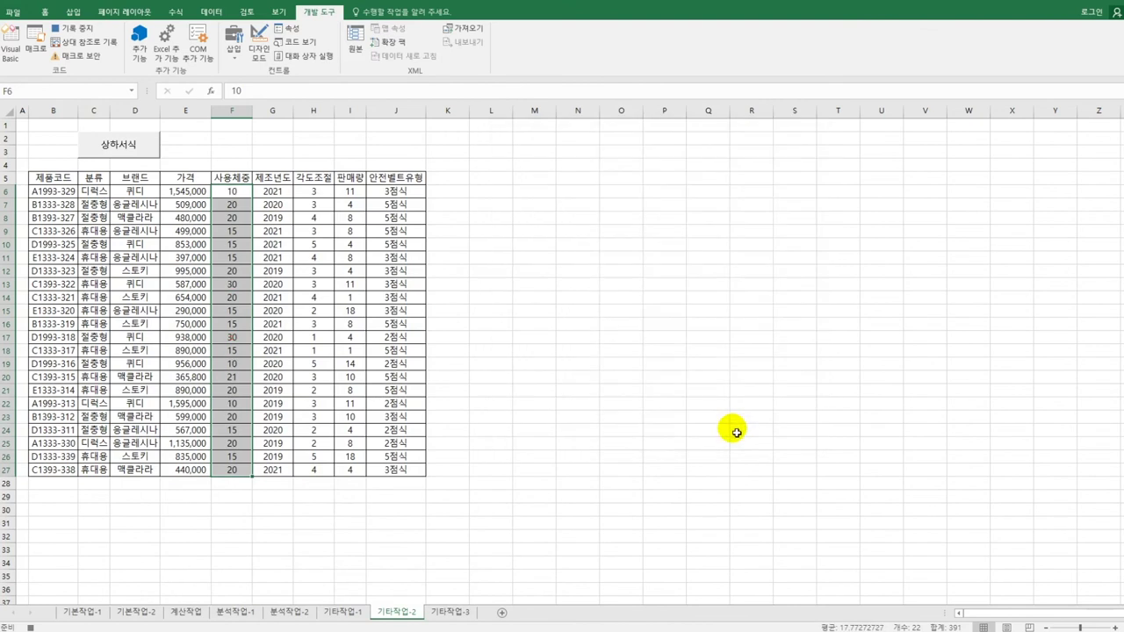
click(235, 191)
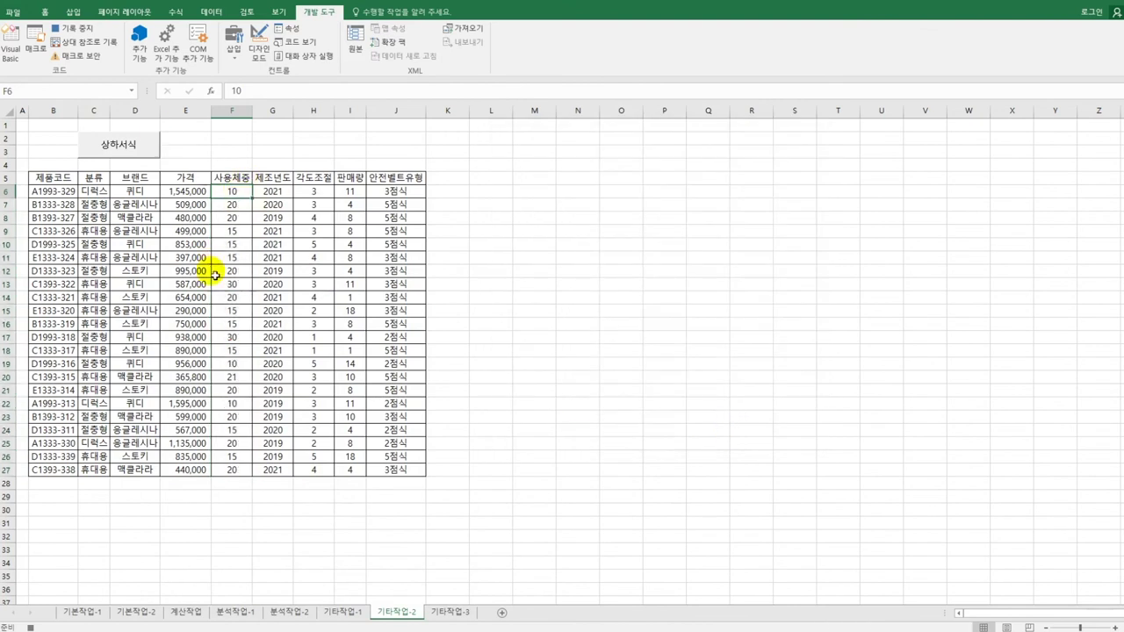
click(76, 28)
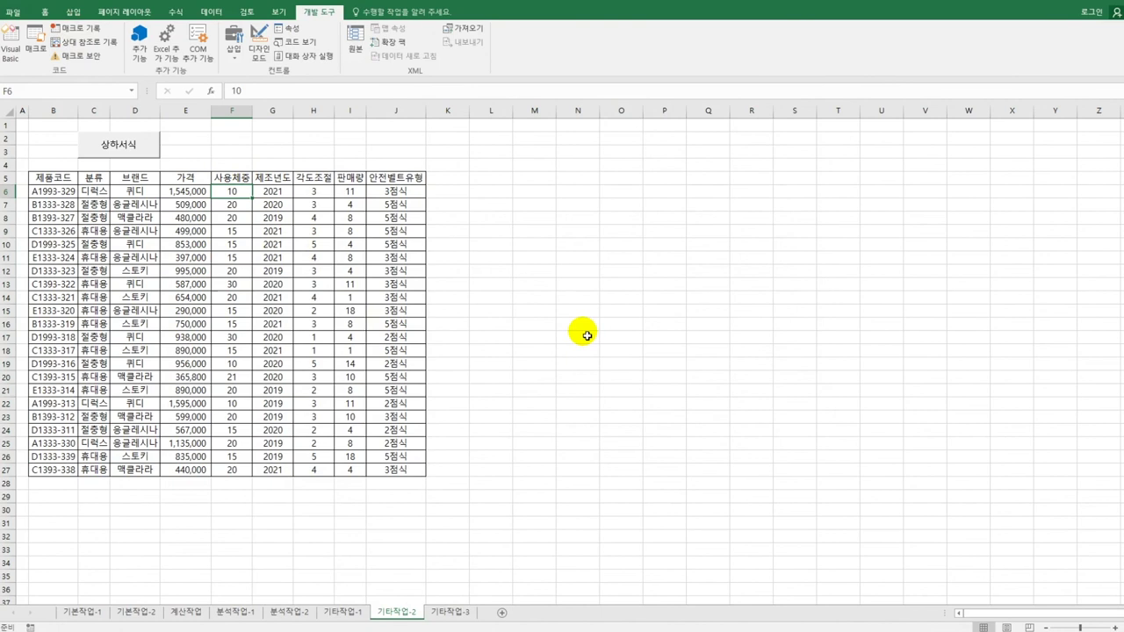
Place a form control button over cells H2:I3 and assign the 일반서식 macro to it
click(232, 61)
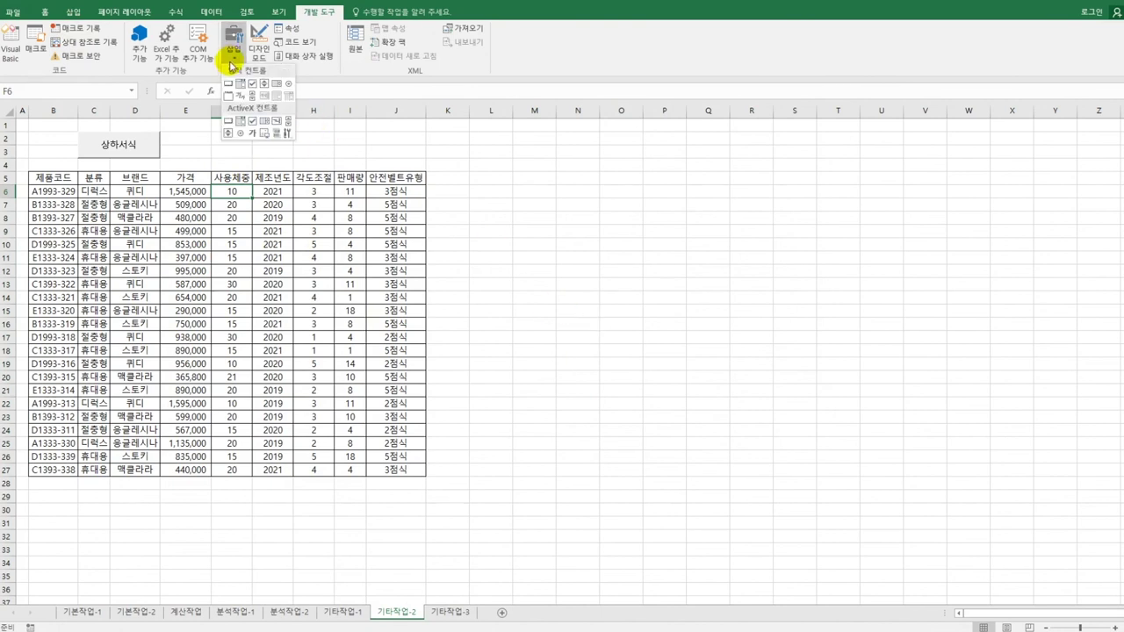
click(228, 84)
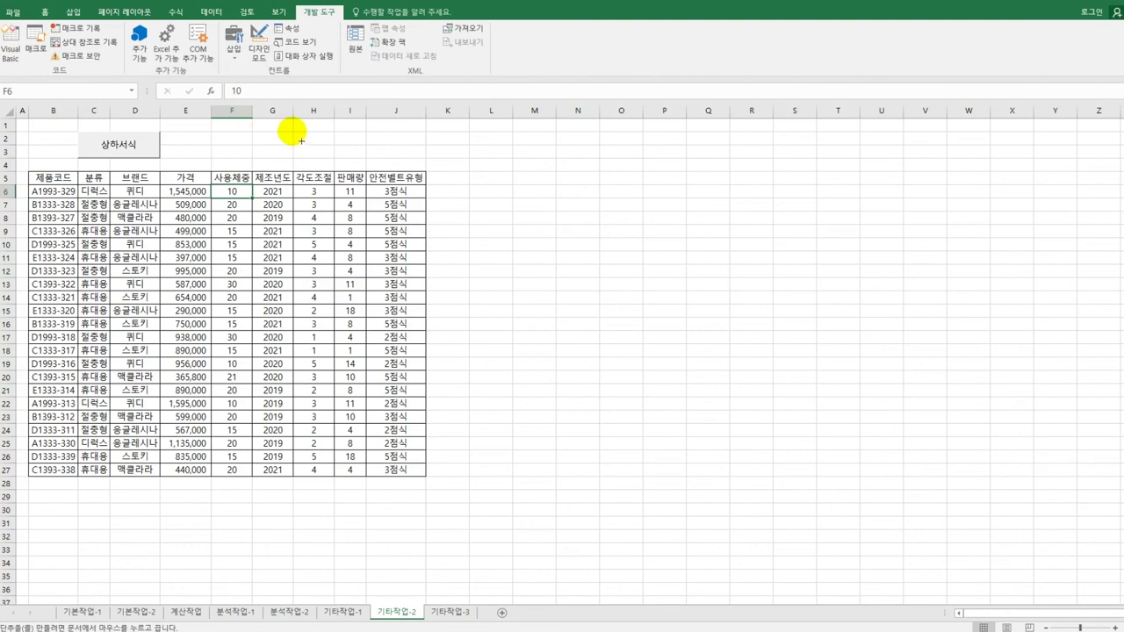
drag(301, 140, 361, 161)
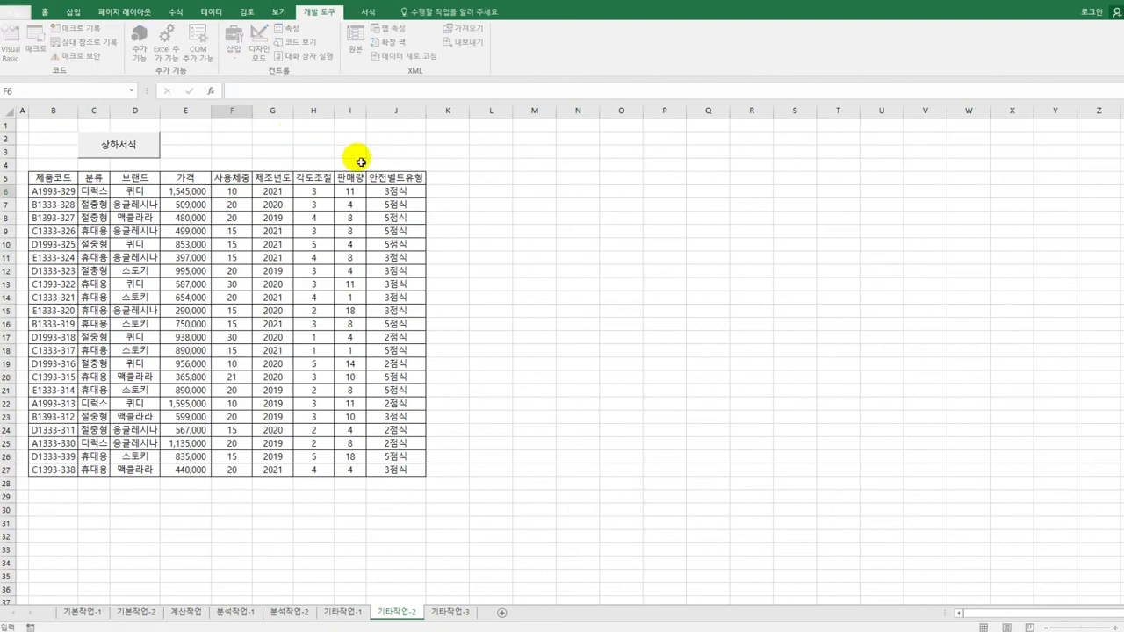
click(523, 180)
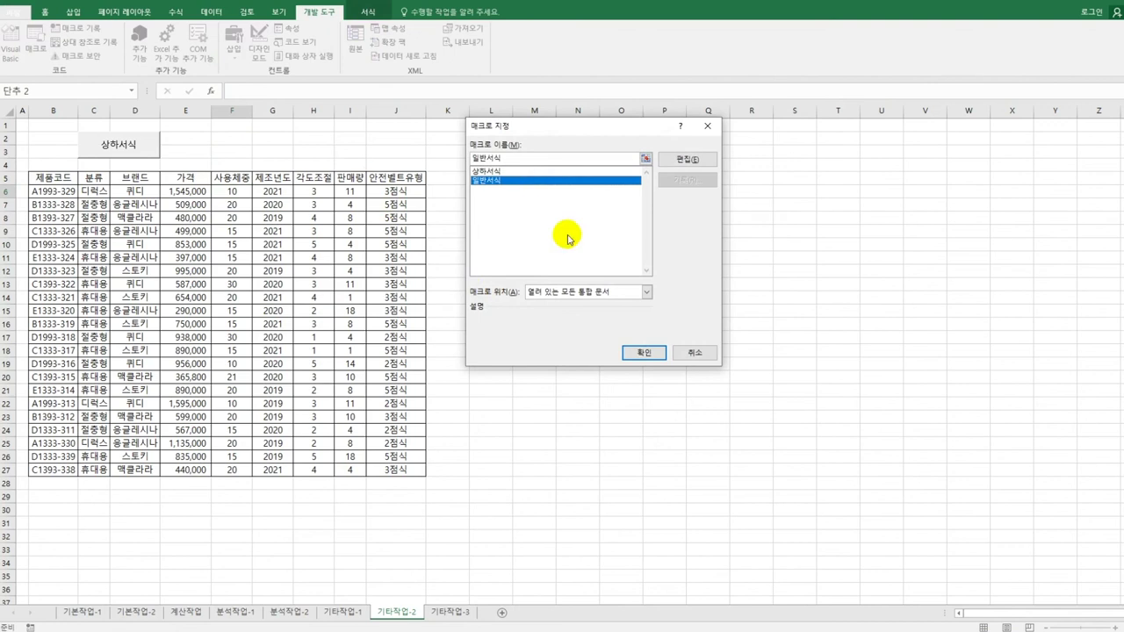
click(642, 353)
Label the new button over H2:I3 일반서식 and deselect it
text(일바)
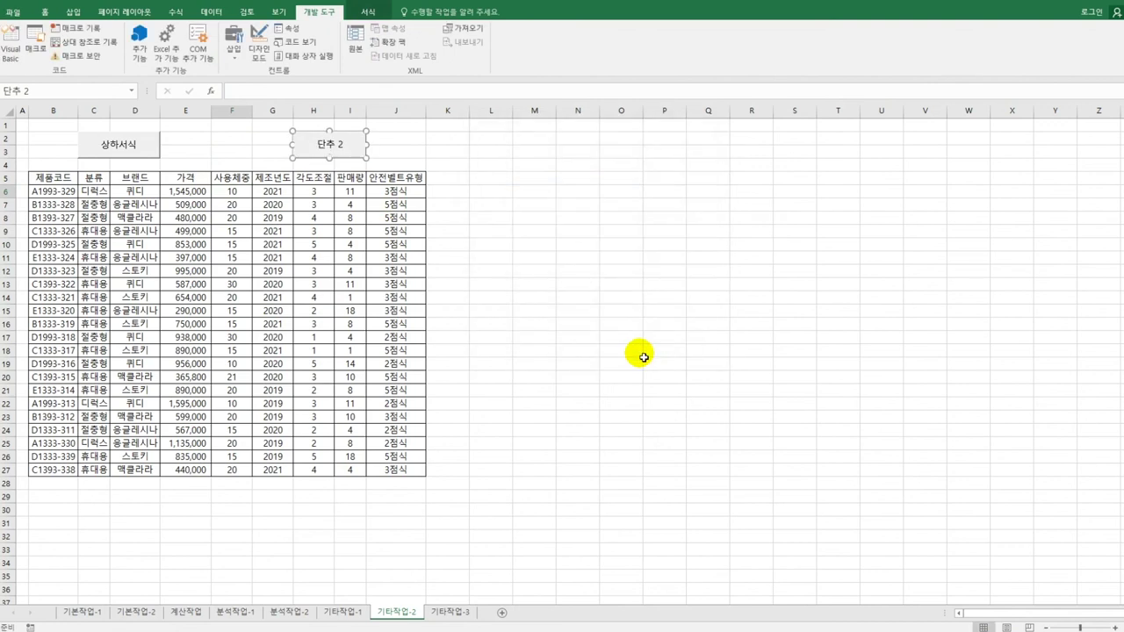
text(반서식)
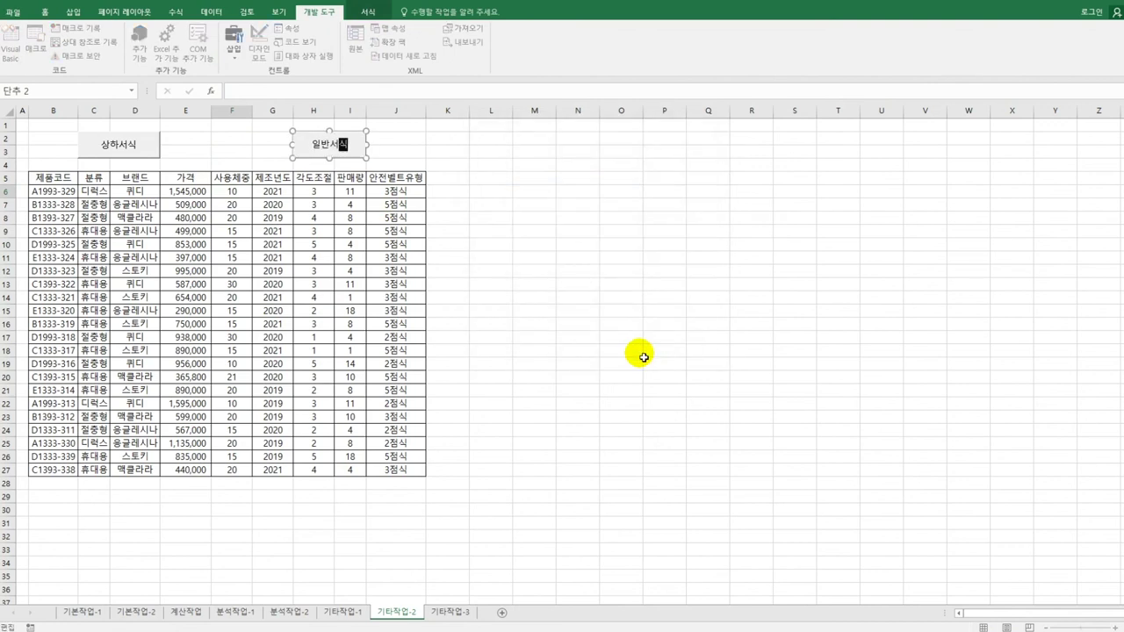
click(643, 357)
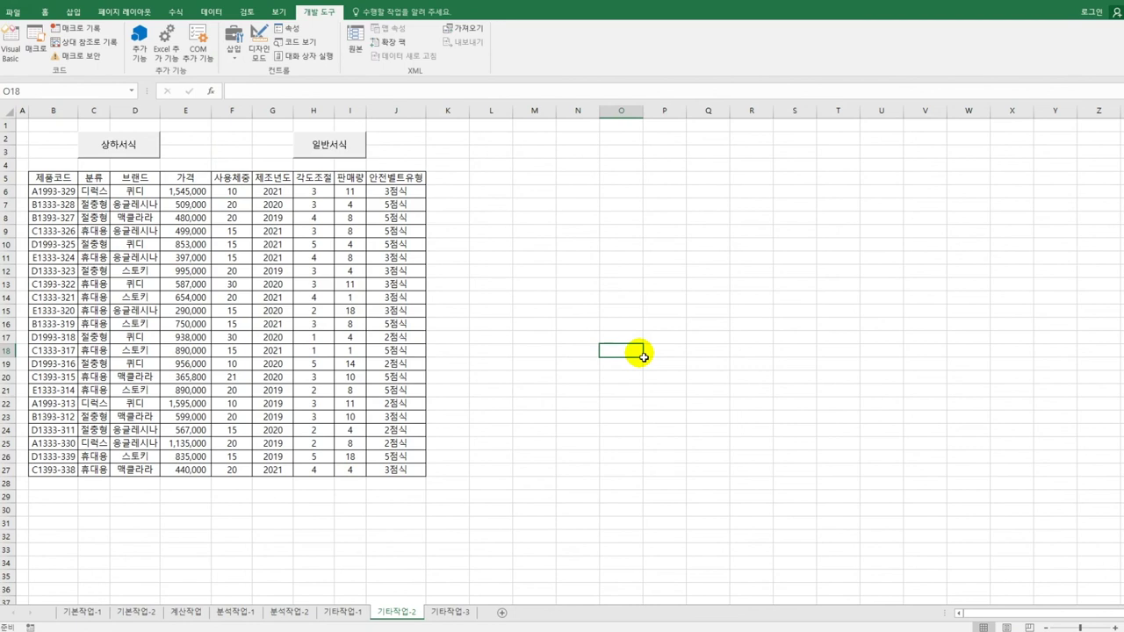
On the 기타작업-3 sheet, turn on design mode and open the 제품검색 button's Click procedure
click(467, 612)
click(595, 376)
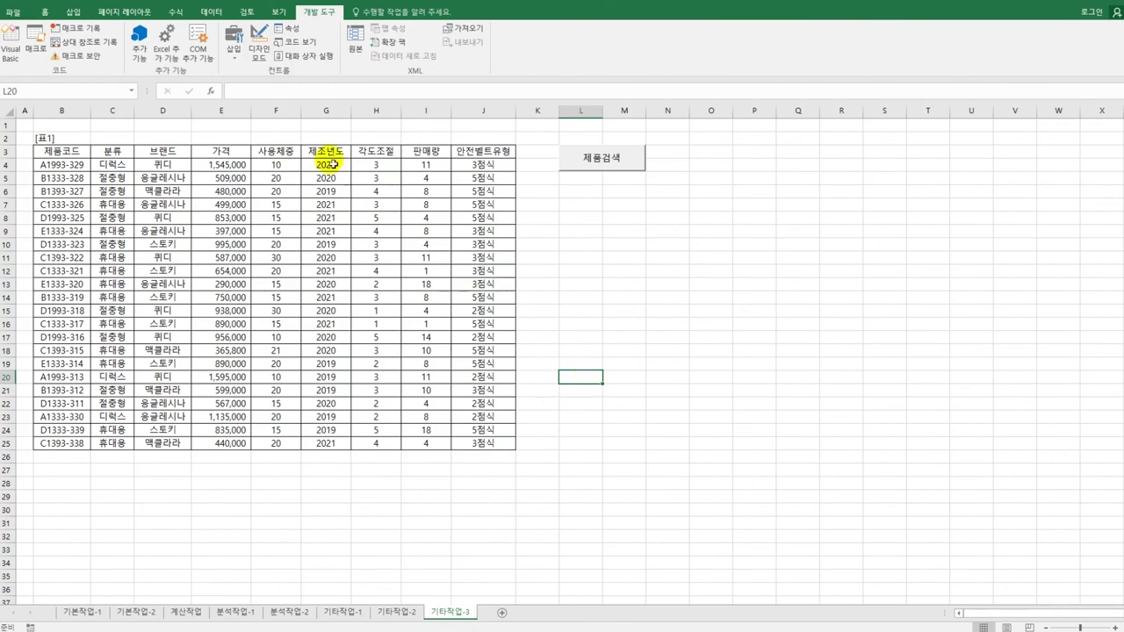
click(261, 53)
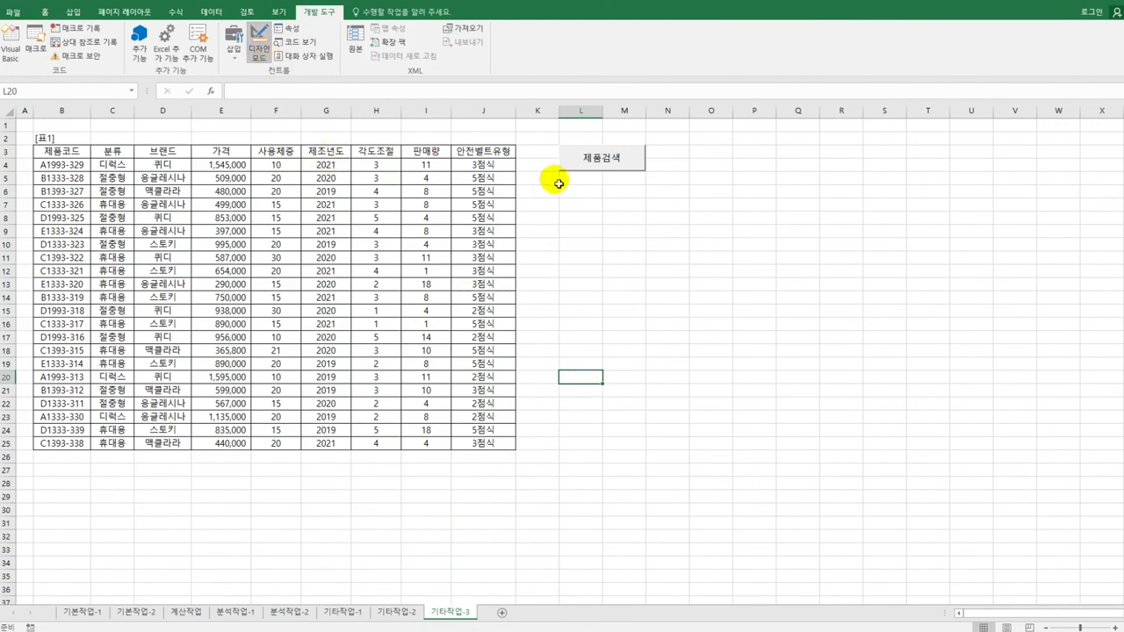
click(585, 166)
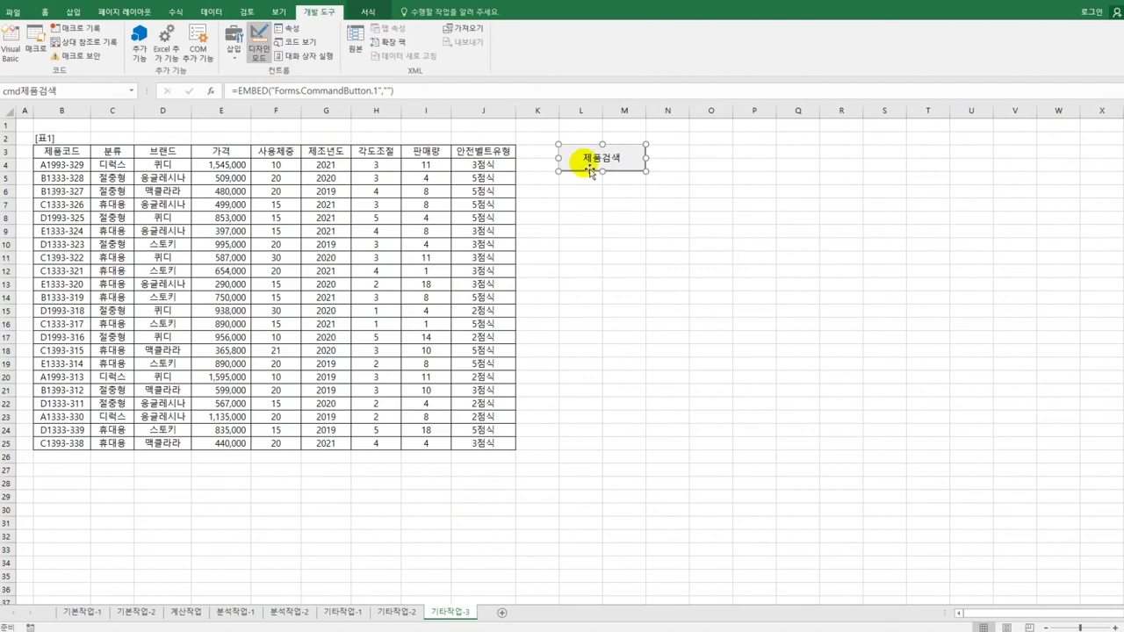
double_click(589, 167)
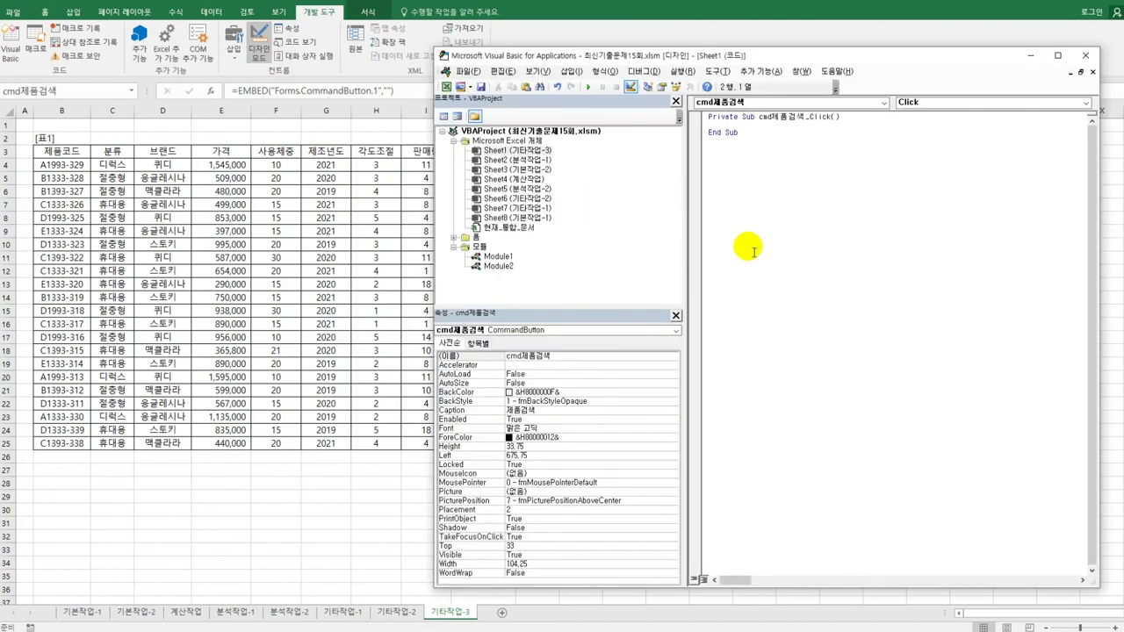
Add the statement 제품검색화면.Show to the cmd제품검색_Click procedure
key(Tab)
text(제)
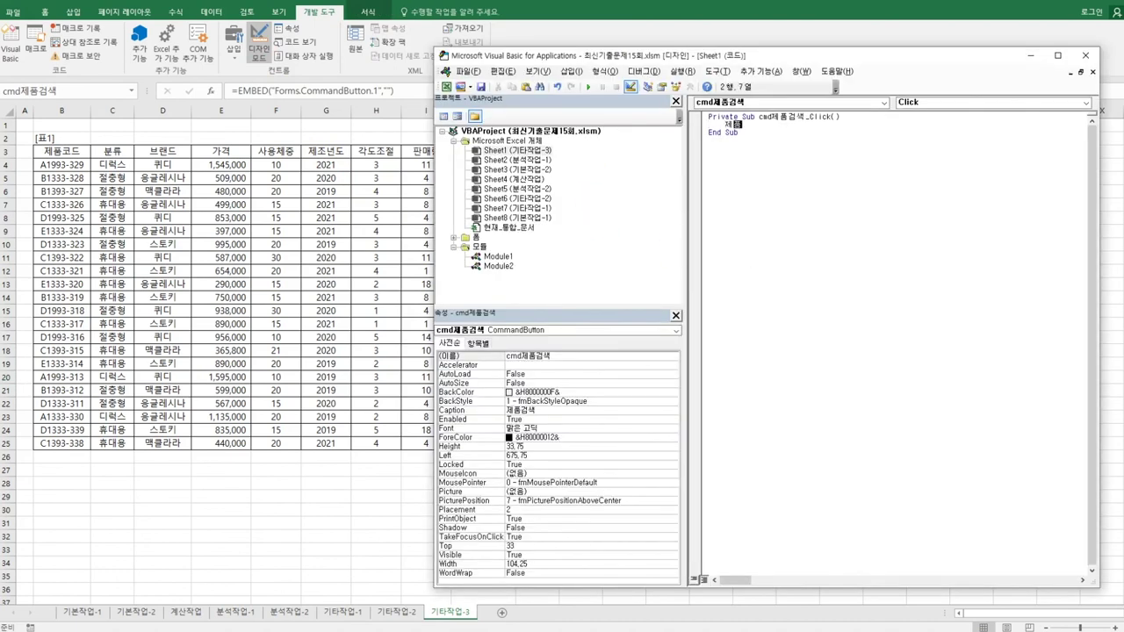
text(품검색화면.sh)
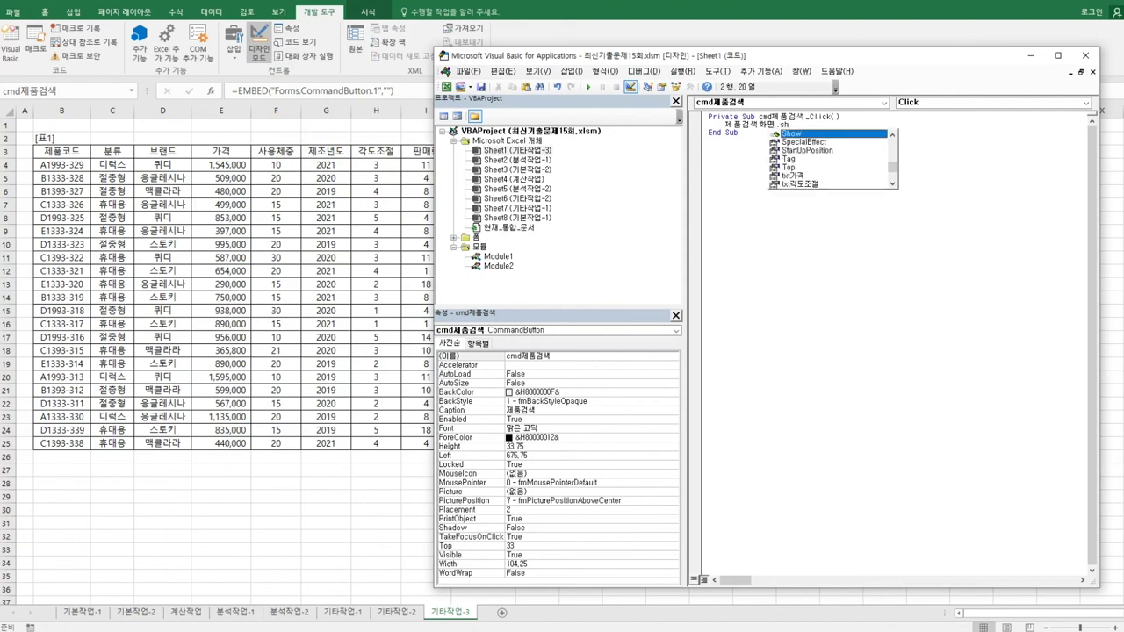
key(Tab)
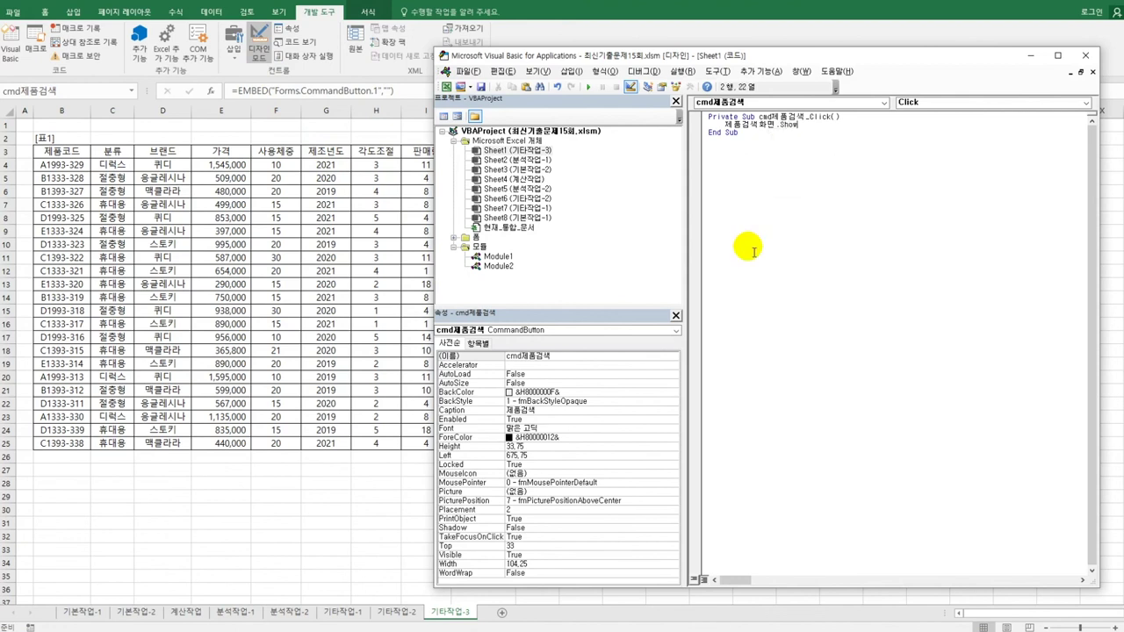
click(753, 253)
Open the 제품검색화면 user form from the project's forms and switch to its code
click(475, 237)
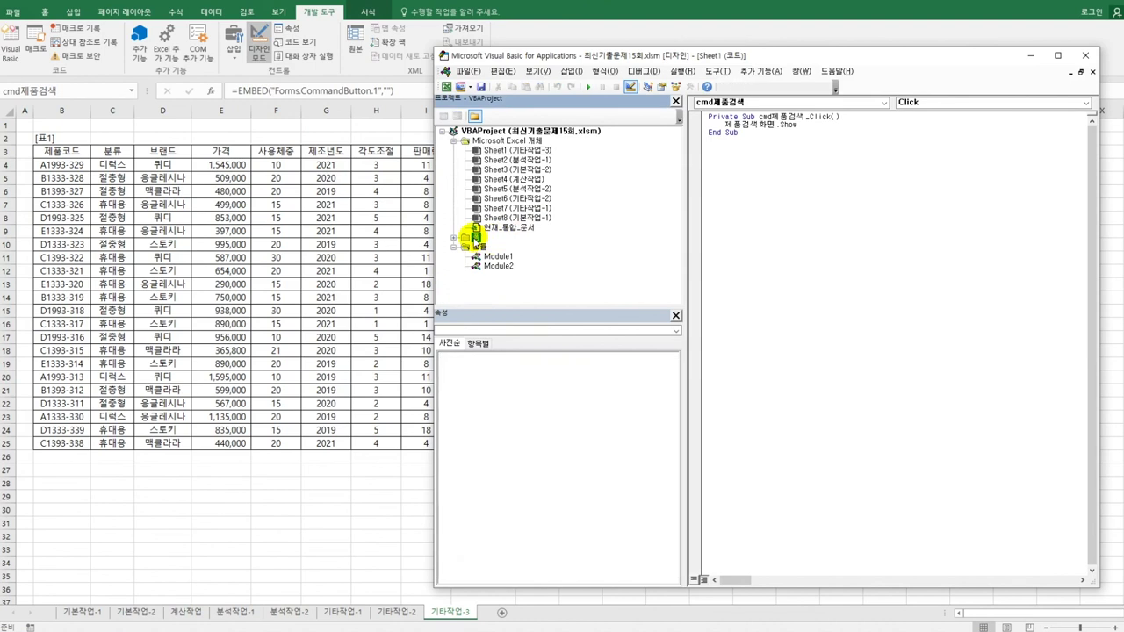
double_click(475, 238)
click(493, 248)
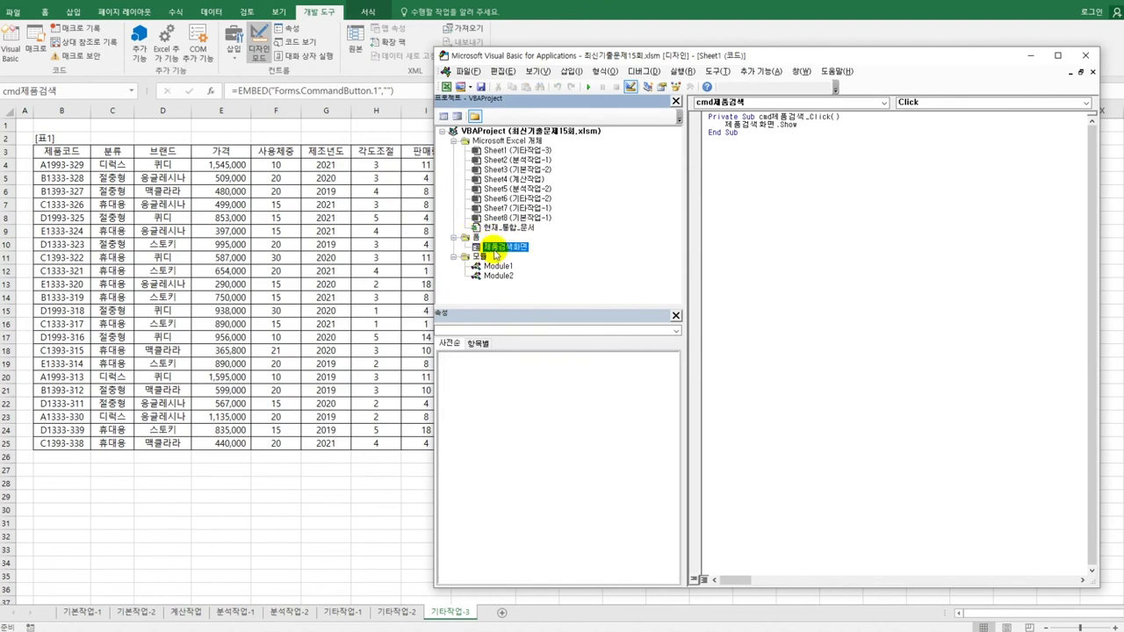
double_click(497, 250)
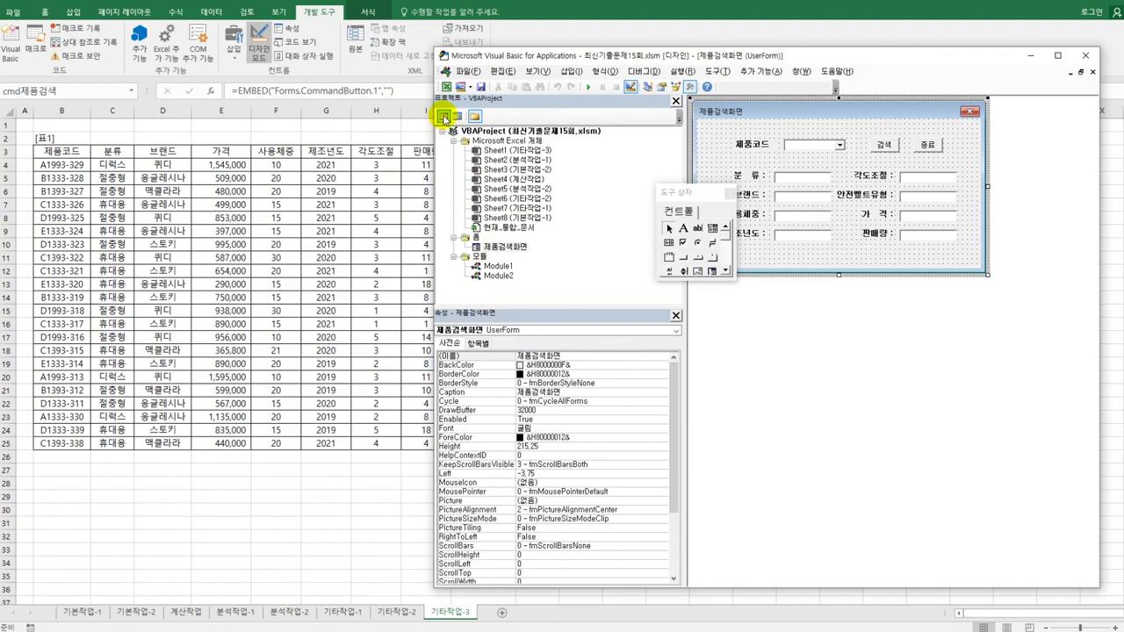
click(444, 117)
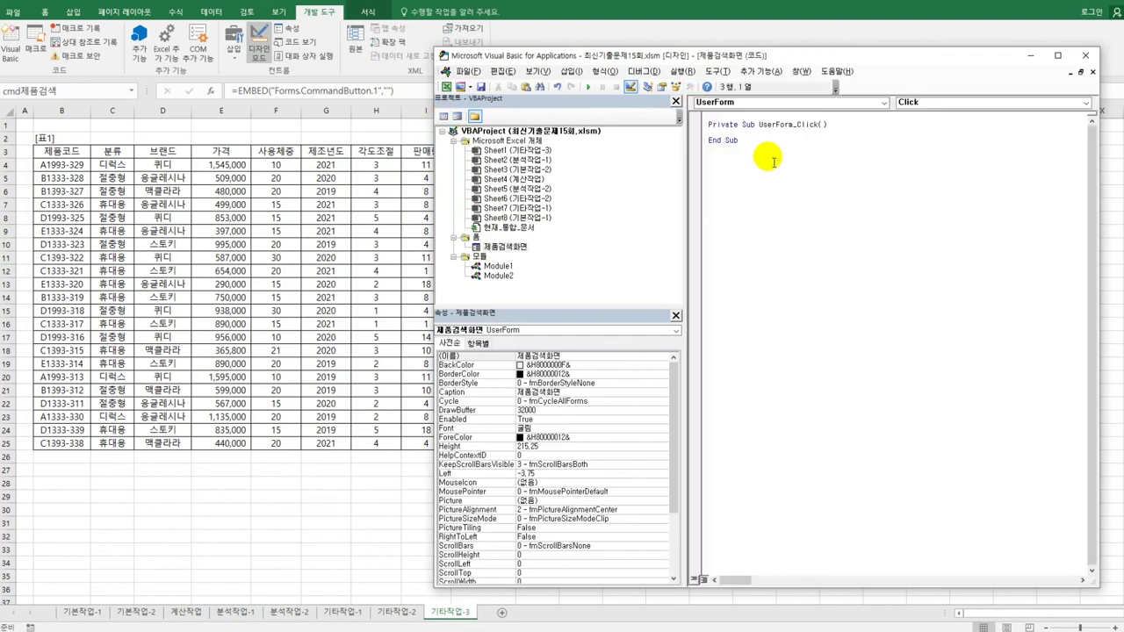
Create the form's UserForm_Initialize procedure and set cmb제품코드.RowSource = "B4:B25" in it
click(928, 104)
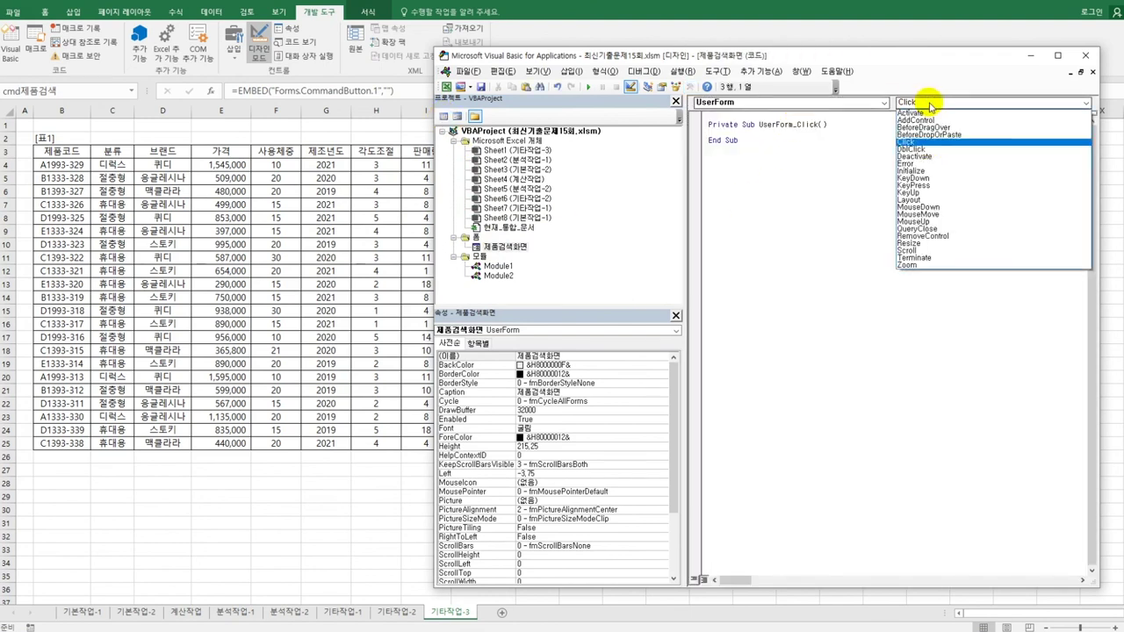
click(929, 170)
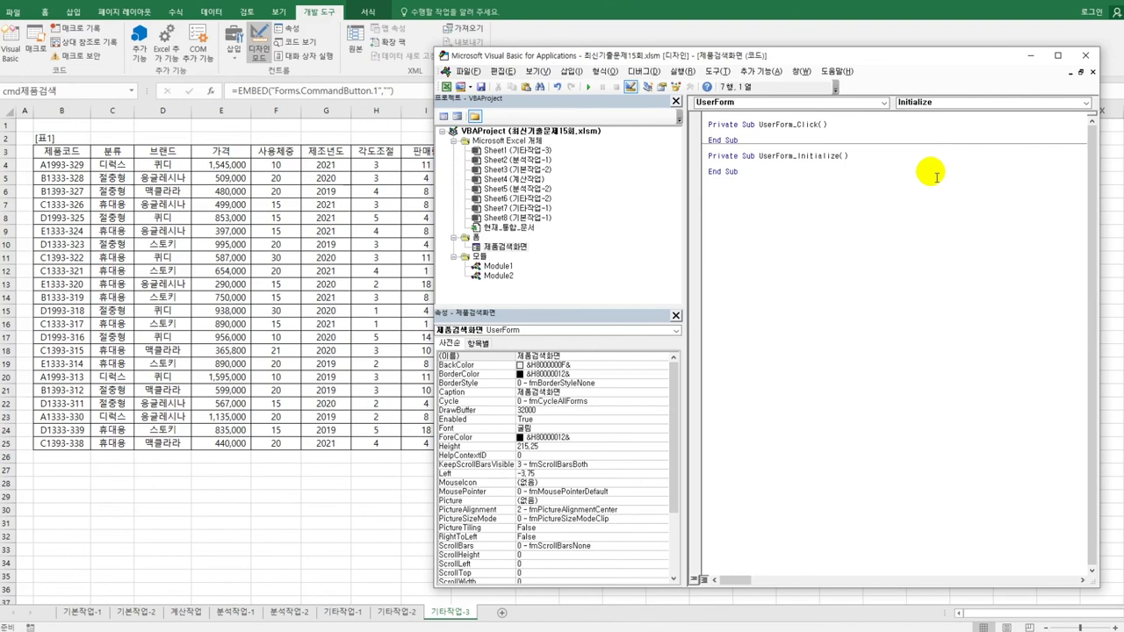
key(Tab)
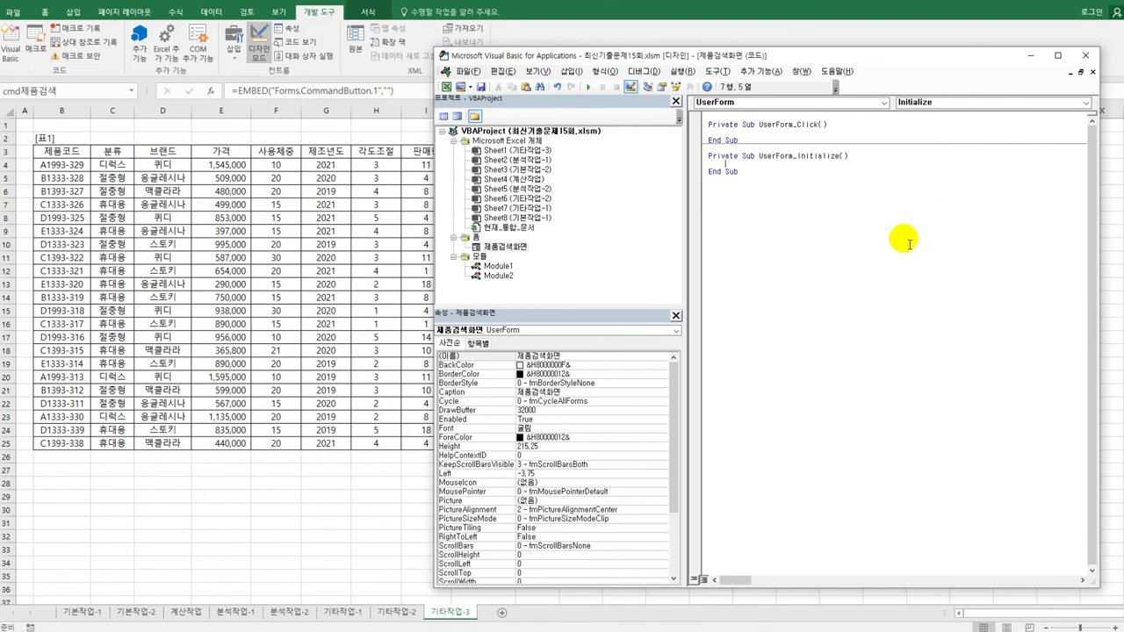
text(cmb)
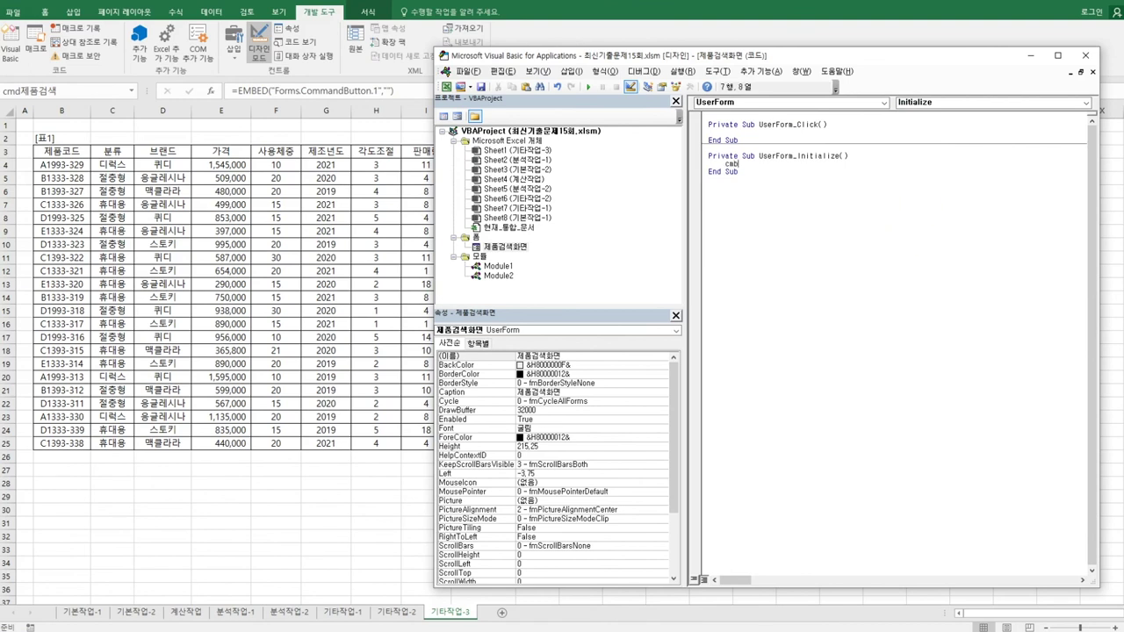
text(제품코드.RowSource )
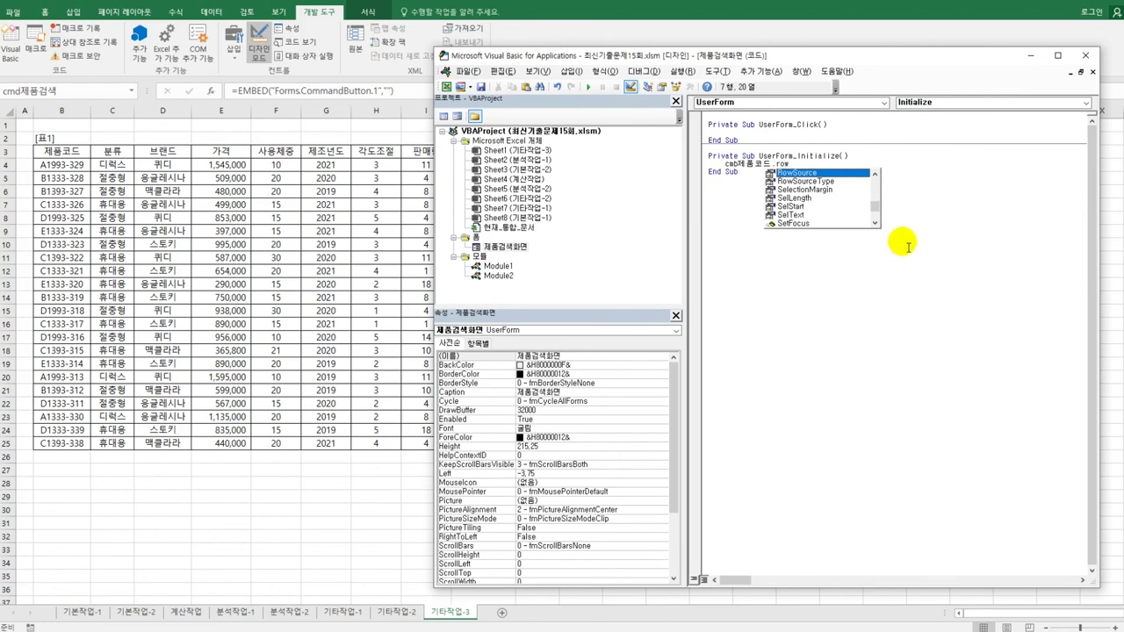
text(= ")
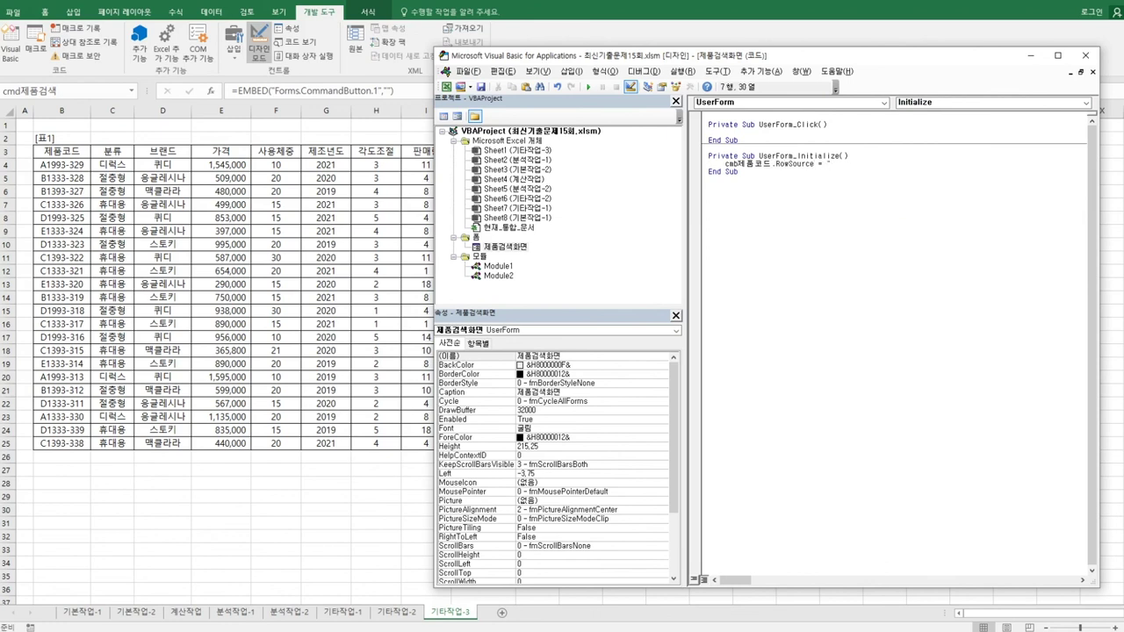
text(B4:B25)
click(896, 332)
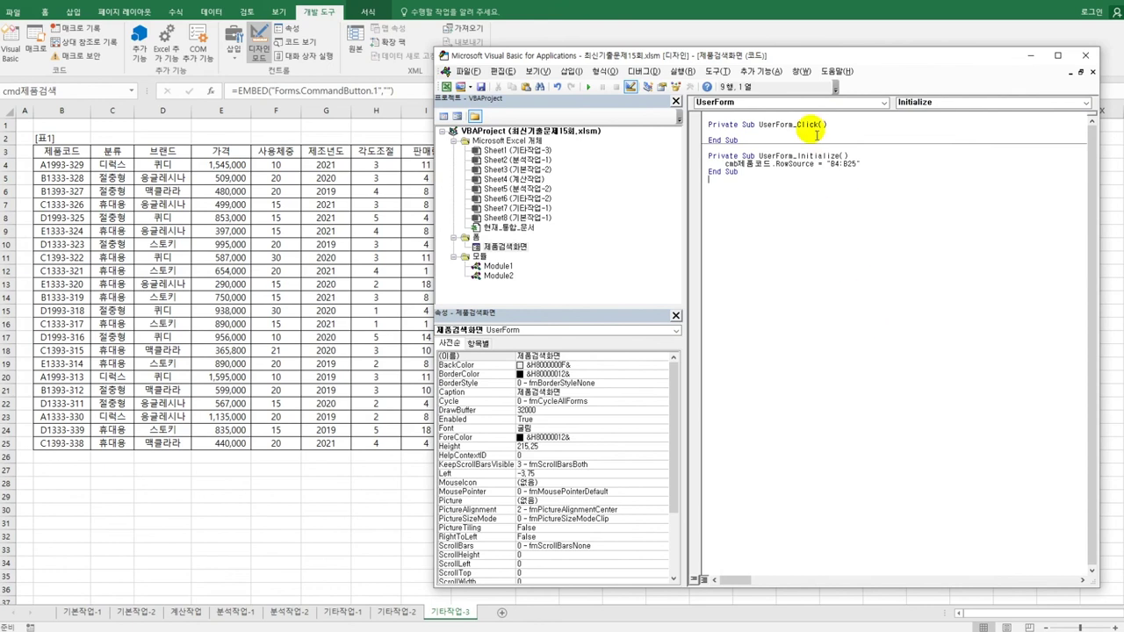
Create the cmd종료_Click procedure and add the statement Unload Me
click(819, 103)
click(801, 134)
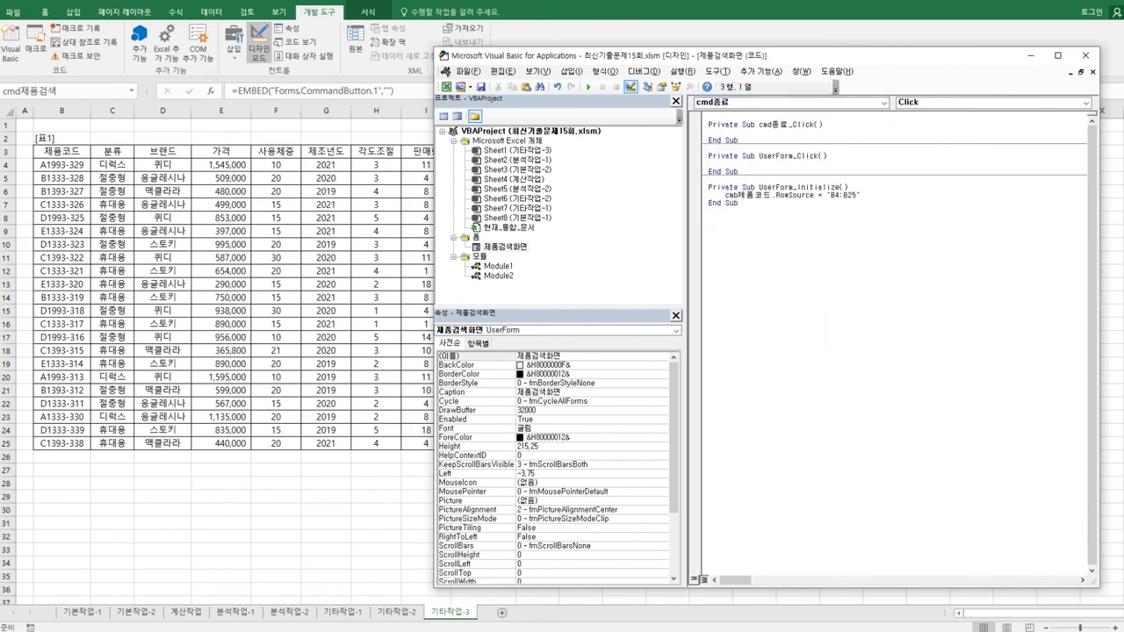
key(Tab)
text(unload me)
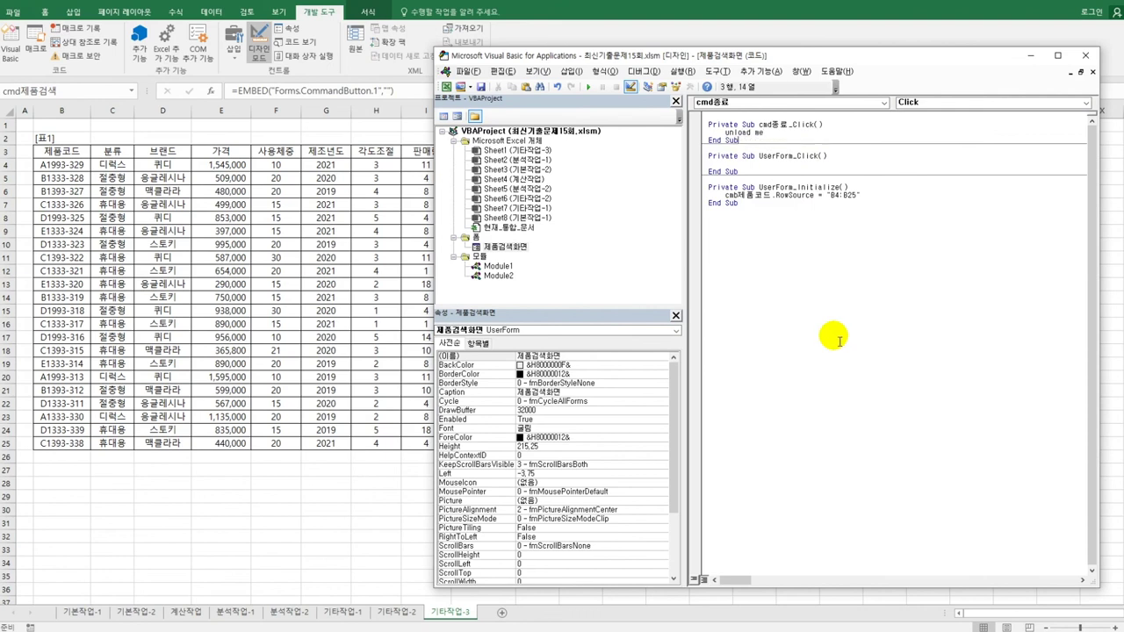
key(Down)
click(840, 342)
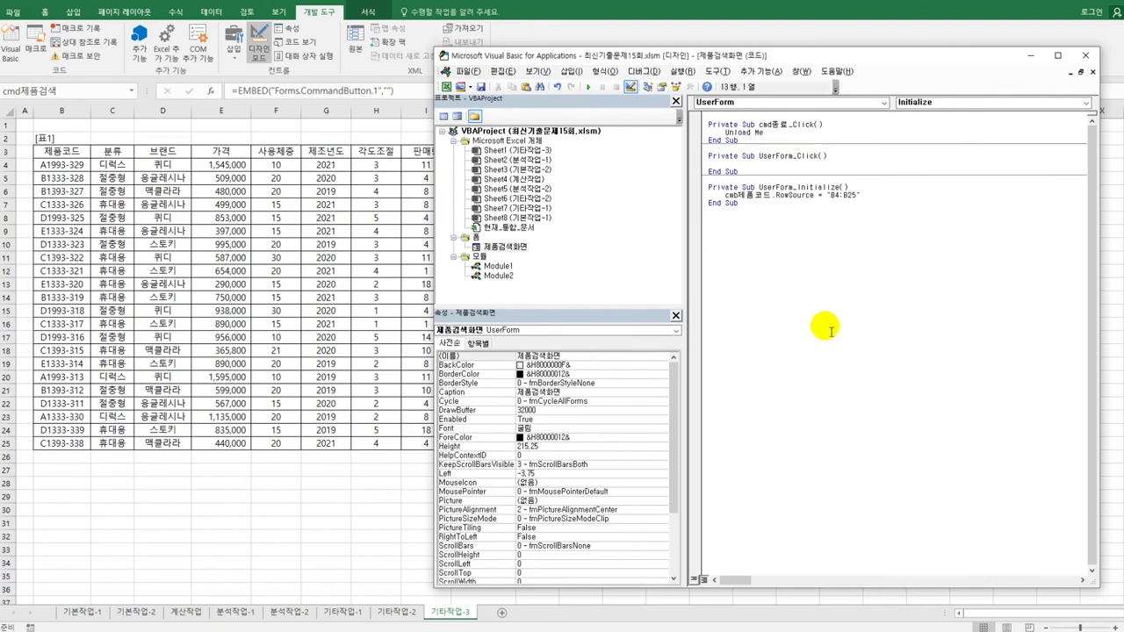
Open the 제품검색화면 form design and create the Click procedure of its 검색 button
double_click(503, 247)
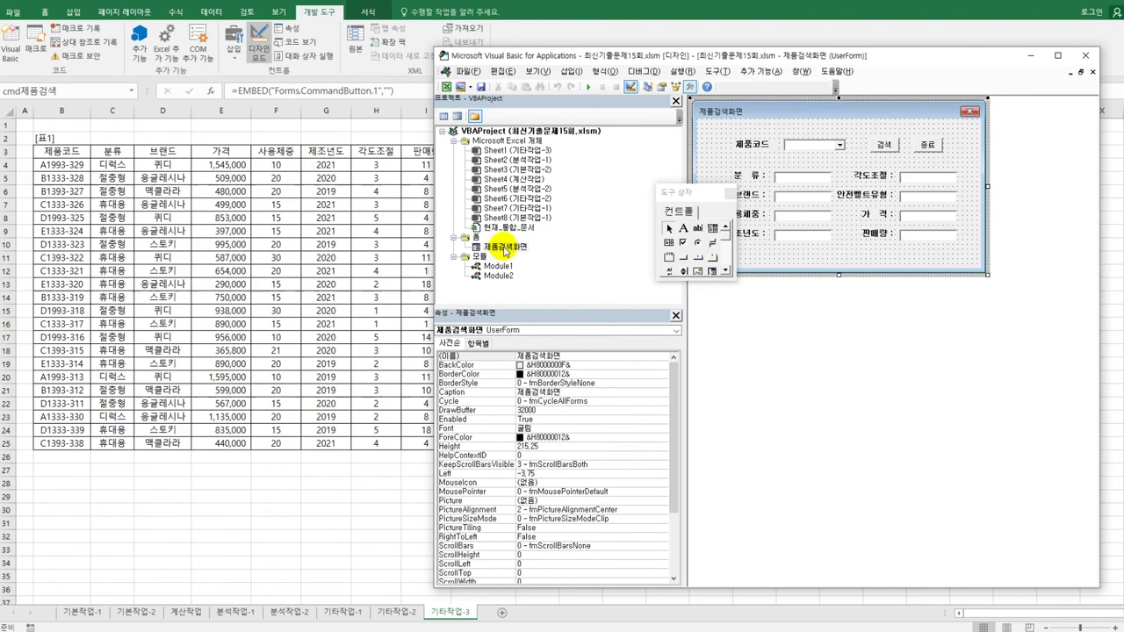
drag(718, 195, 643, 202)
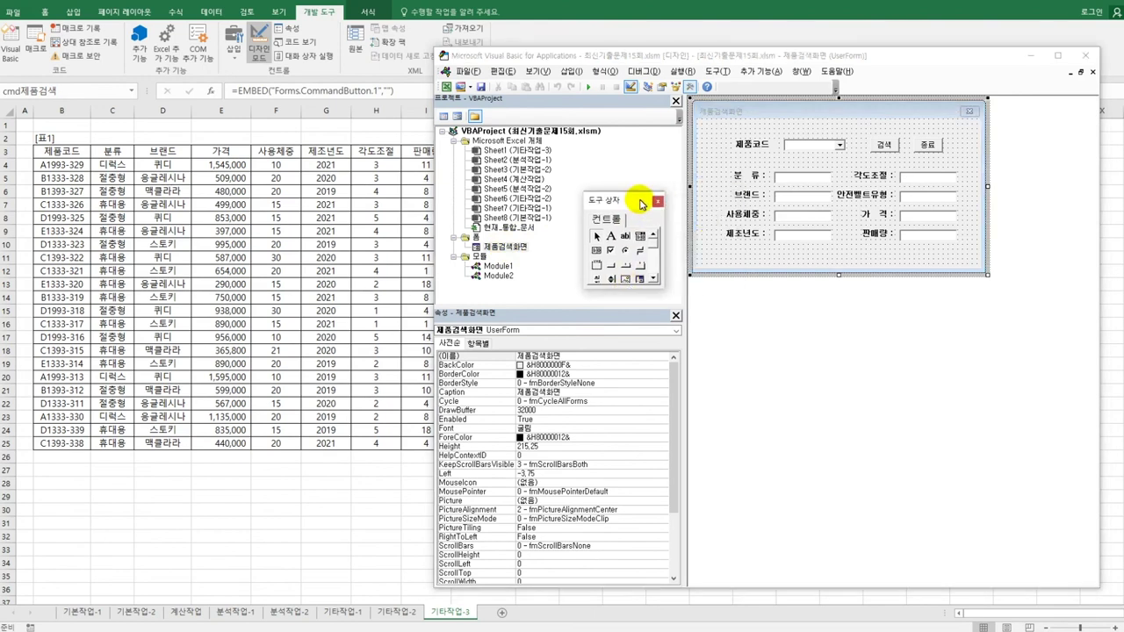
click(890, 149)
click(889, 149)
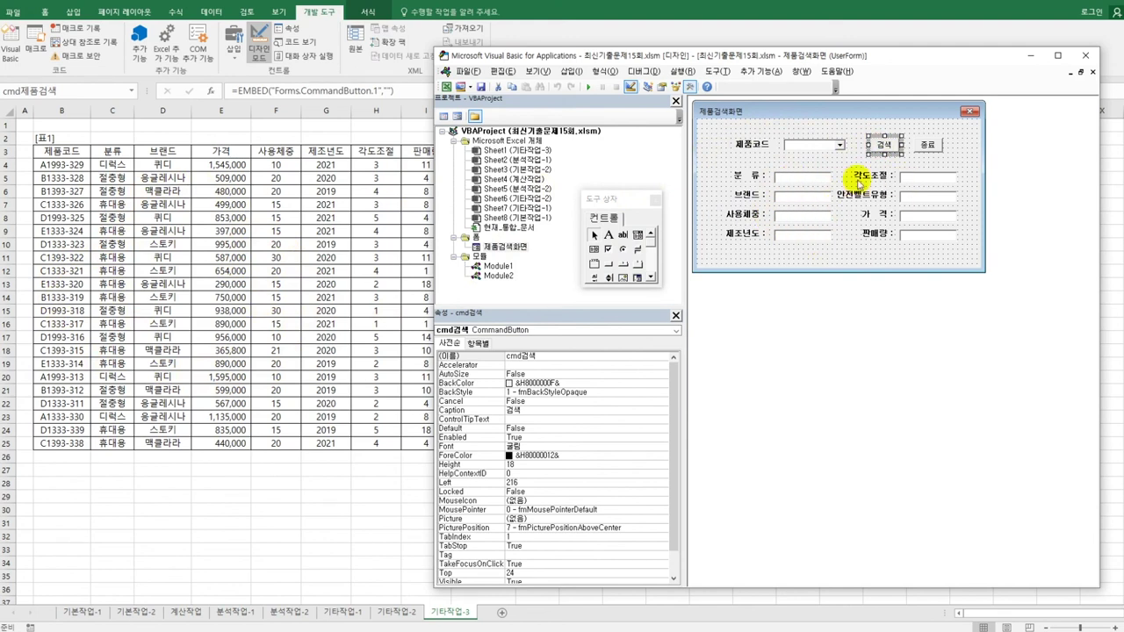
double_click(883, 151)
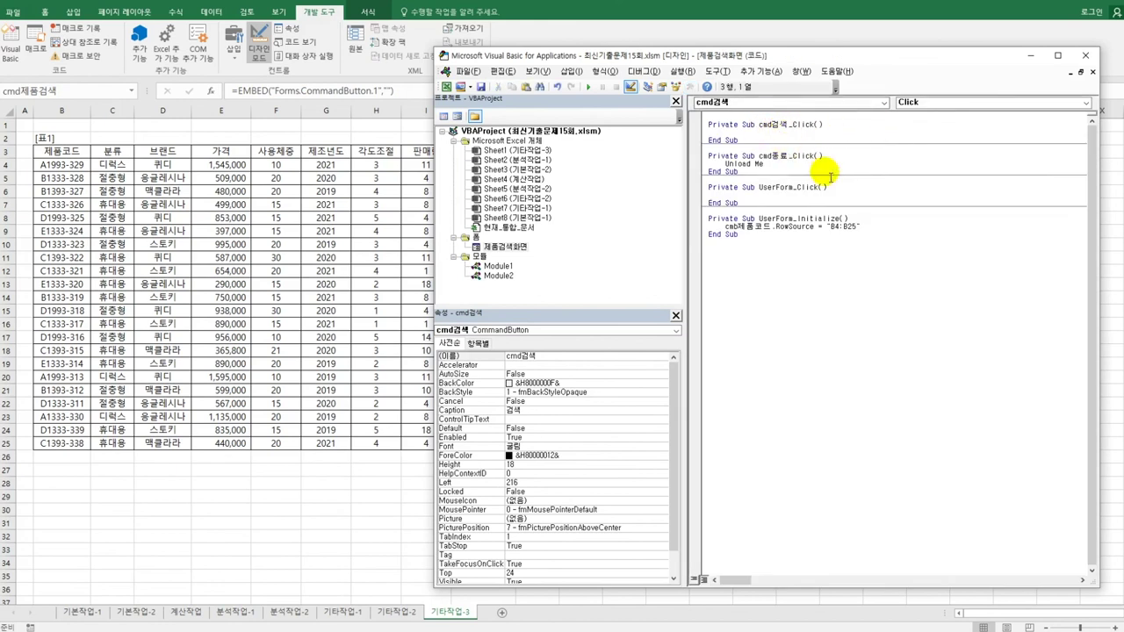
In cmd검색_Click, add iRow = cmb제품코드.ListIndex + 4, followed by a blank line
key(Tab)
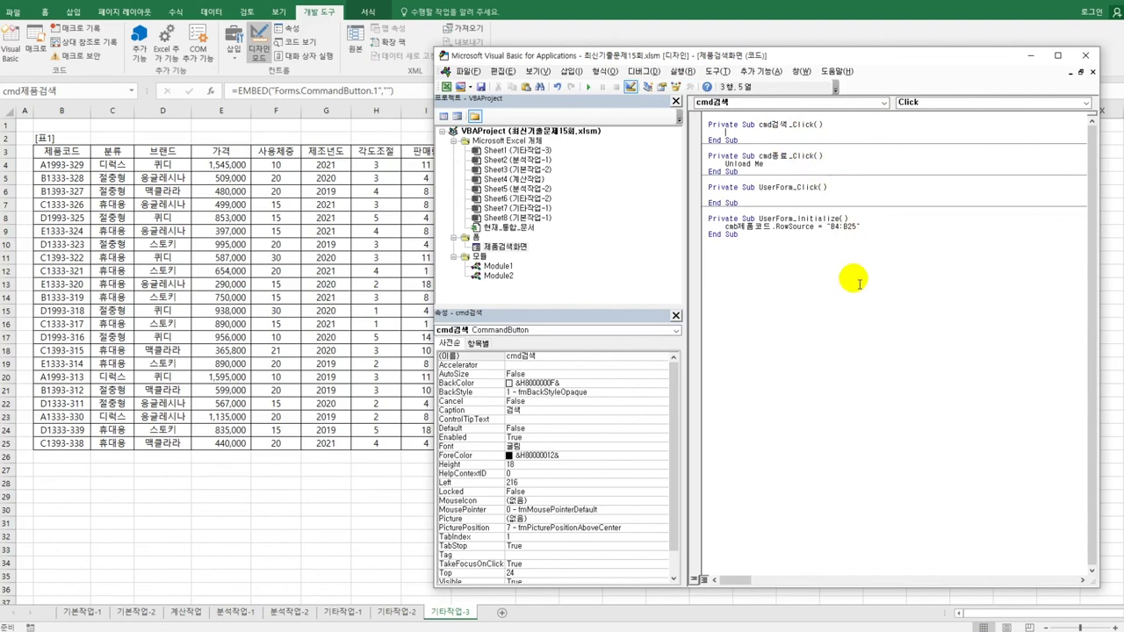
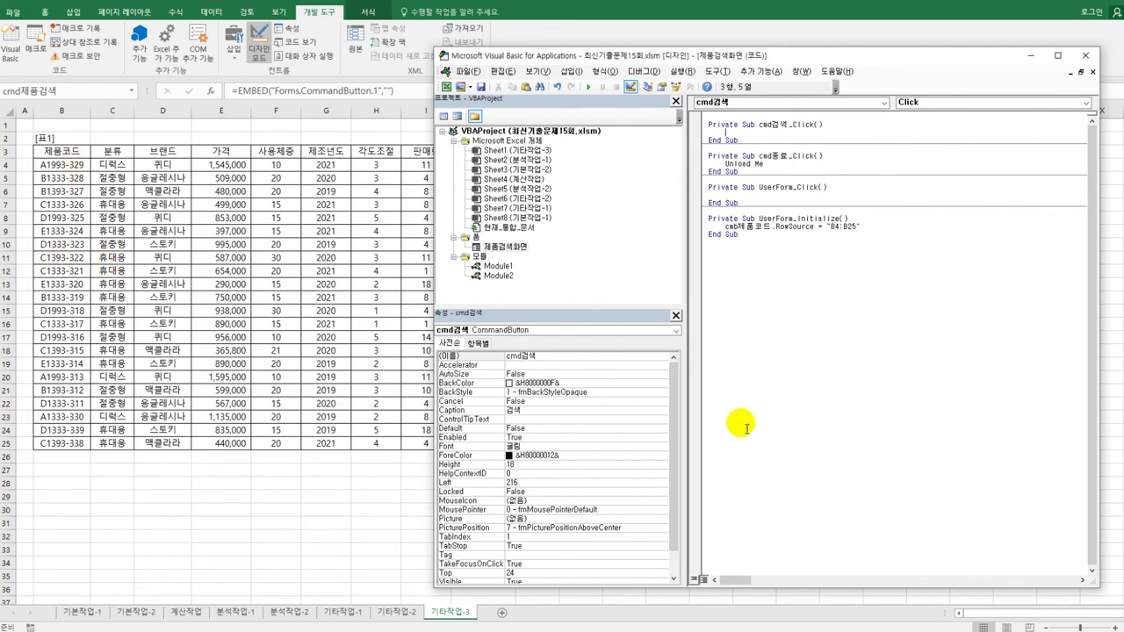
text(iㄹ)
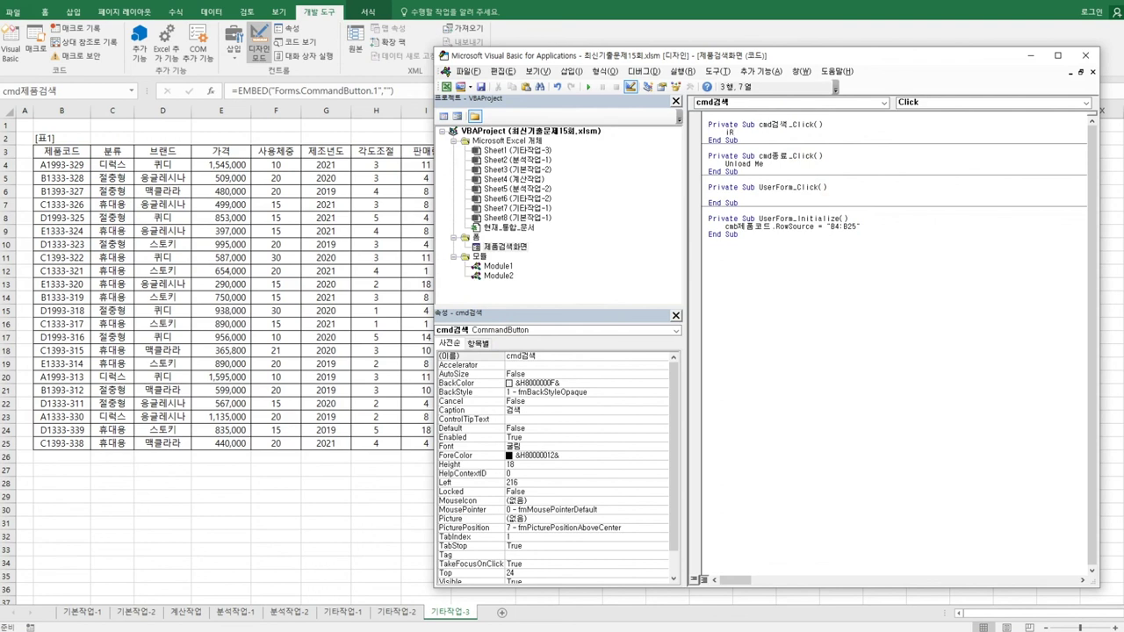
text(ow =)
text(cmb제품코드.)
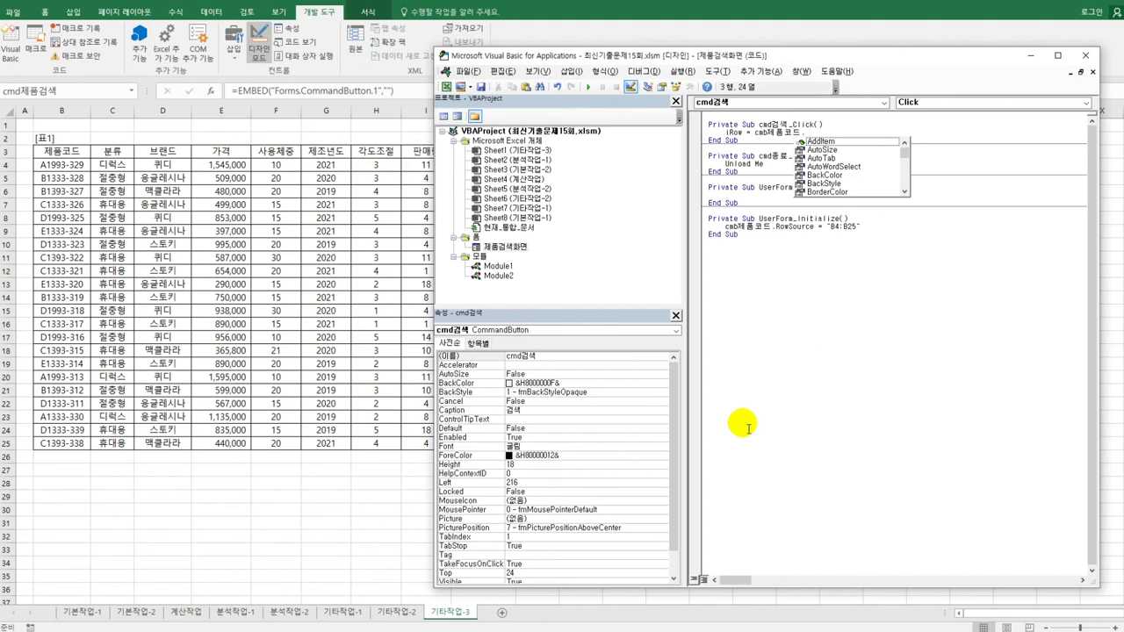
text(listin)
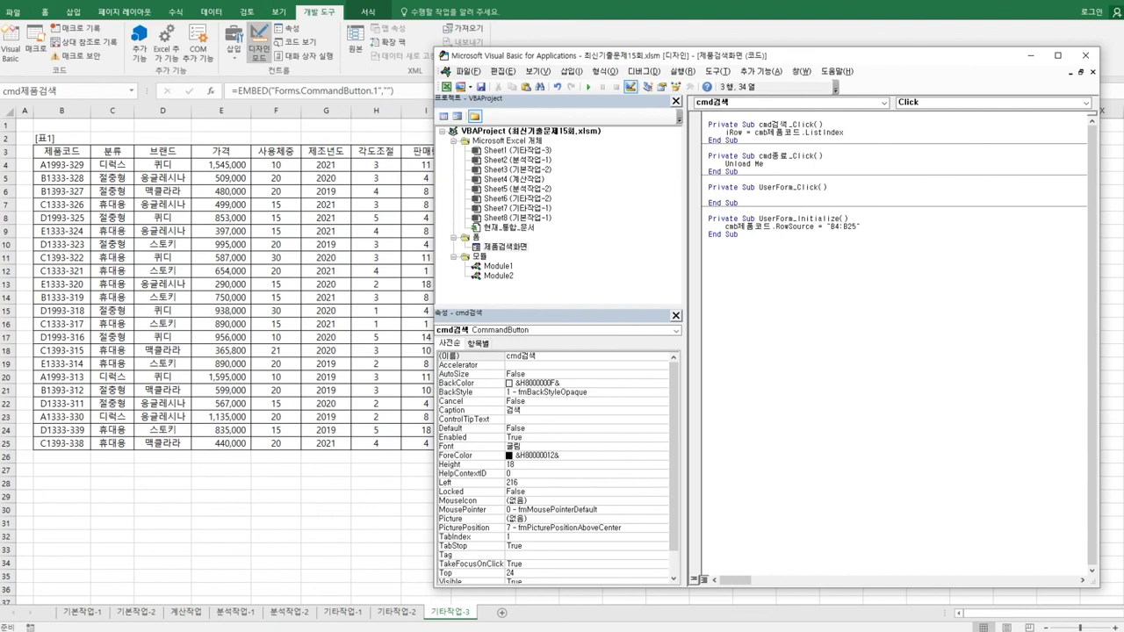
text( +)
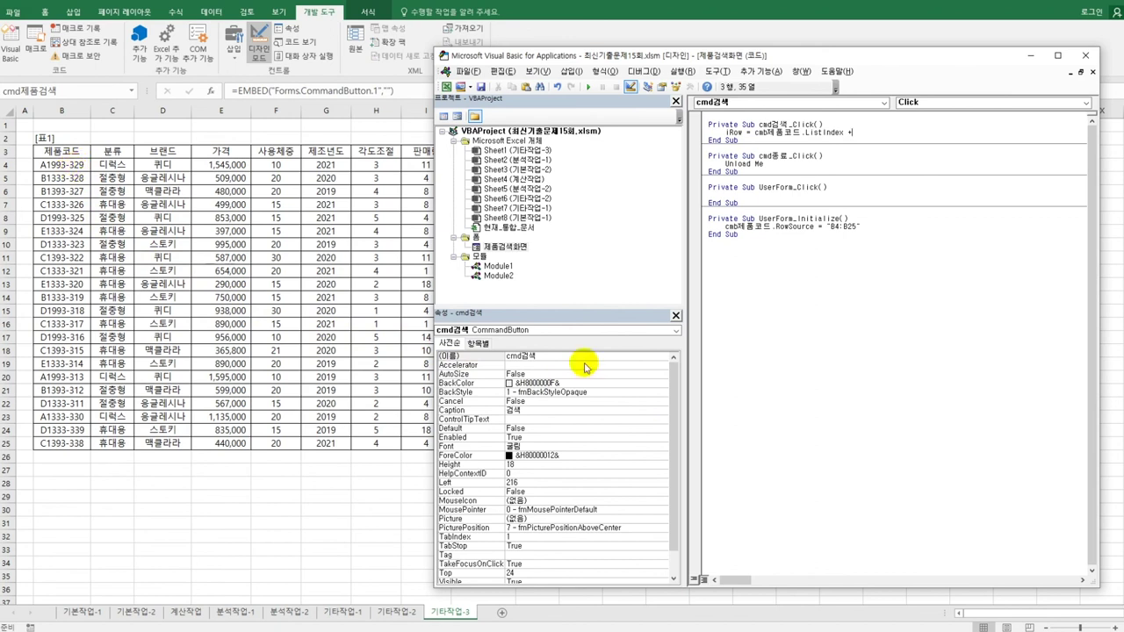
text(4)
key(Return)
key(Return)
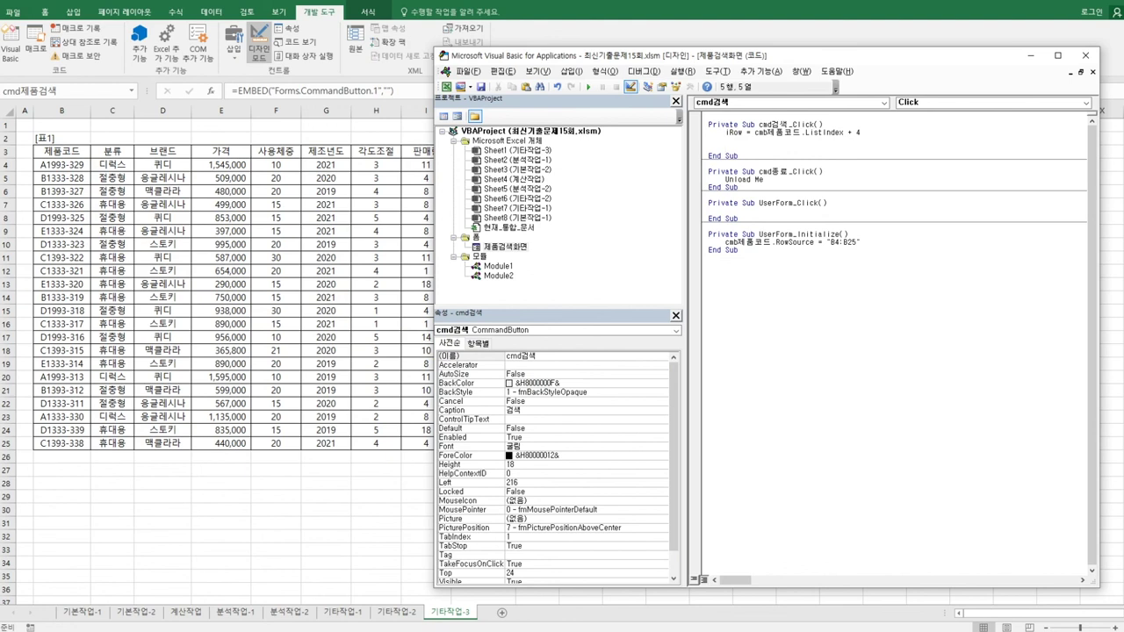
Below the iRow statement, add the line txt분류 = Cells(iRow, 3)
text(cells()
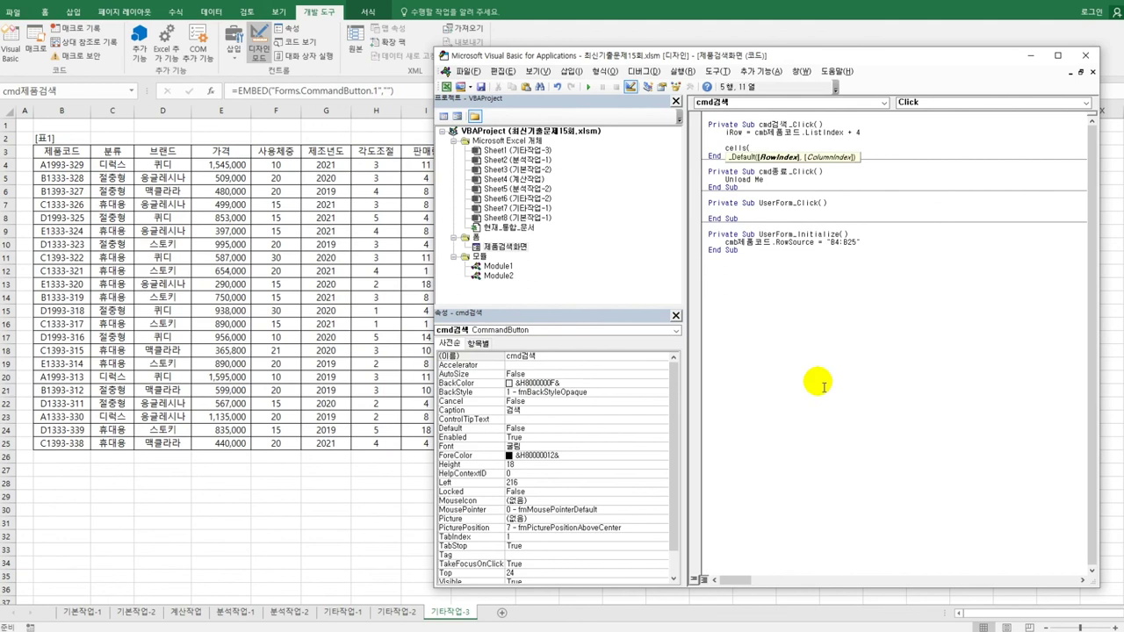
text(iRo)
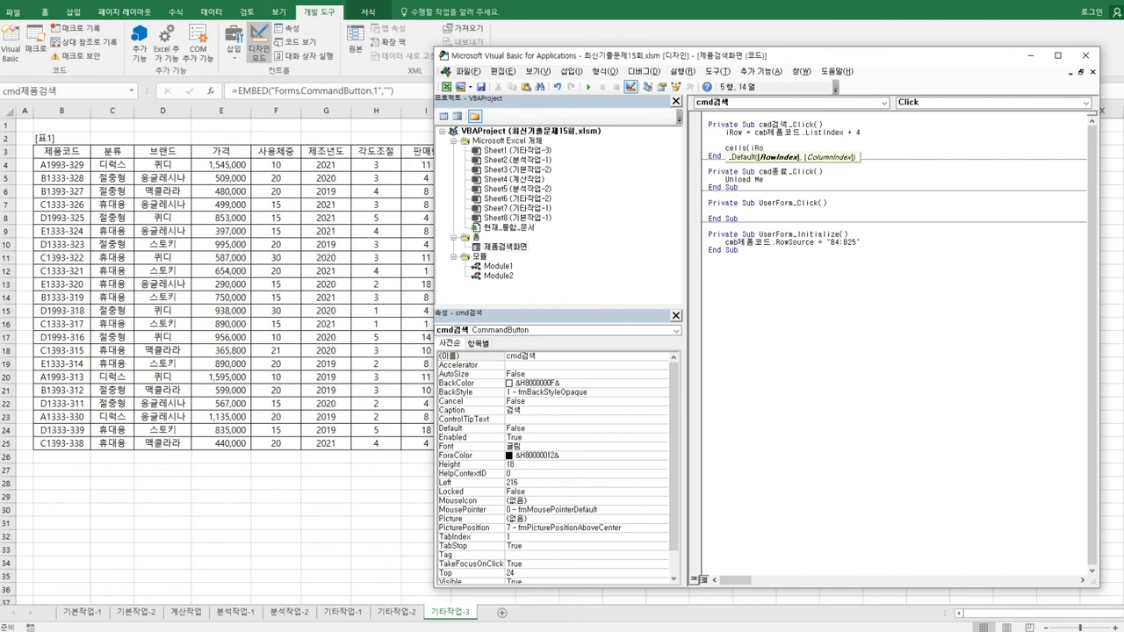
text(w, 3))
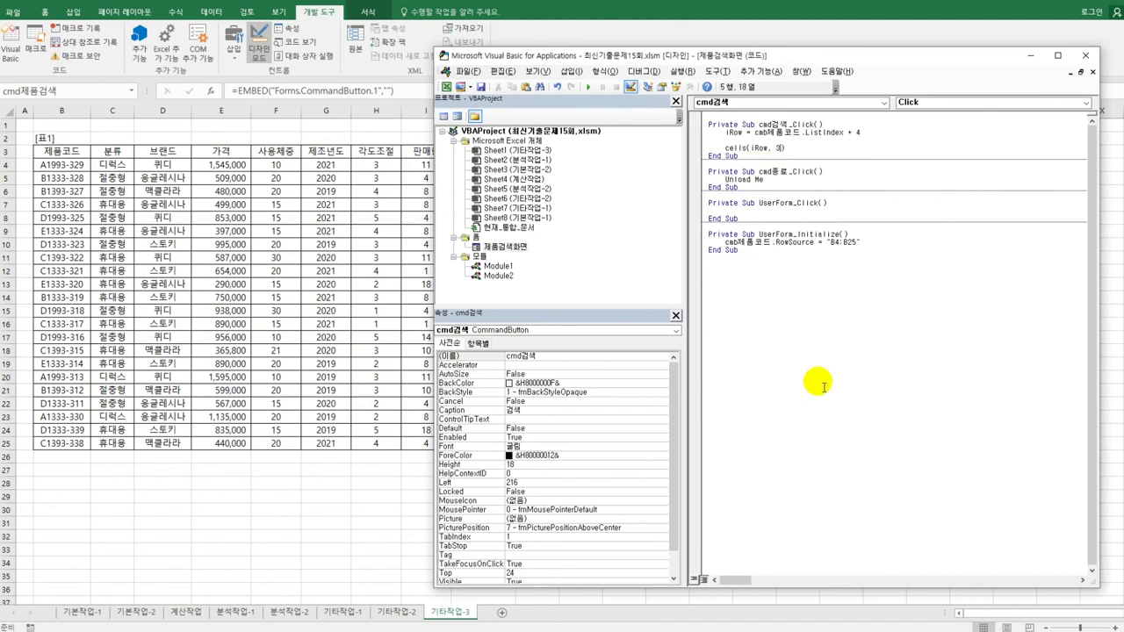
key(Left)
key(Left)
key(Left)
key(Left)
key(Left)
key(Left)
text(txt분류)
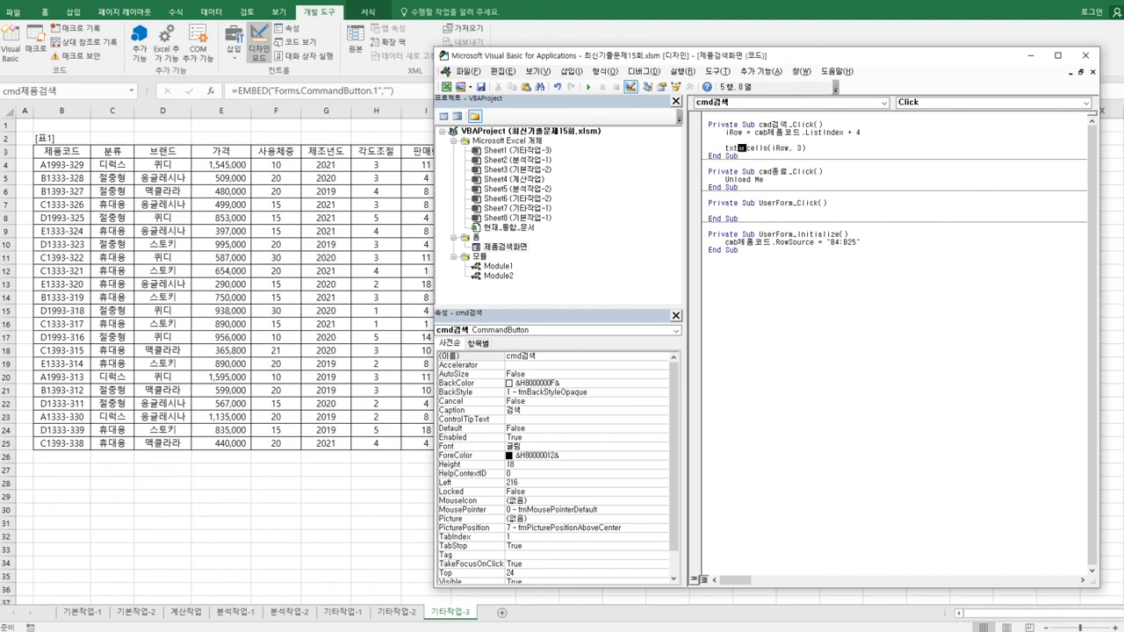
text( =)
Duplicate the txt분류 = Cells(iRow, 3) line five times directly beneath it
key(Home)
key(shift+End)
key(ctrl+c)
key(End)
key(Return)
key(ctrl+v)
key(Return)
key(Return)
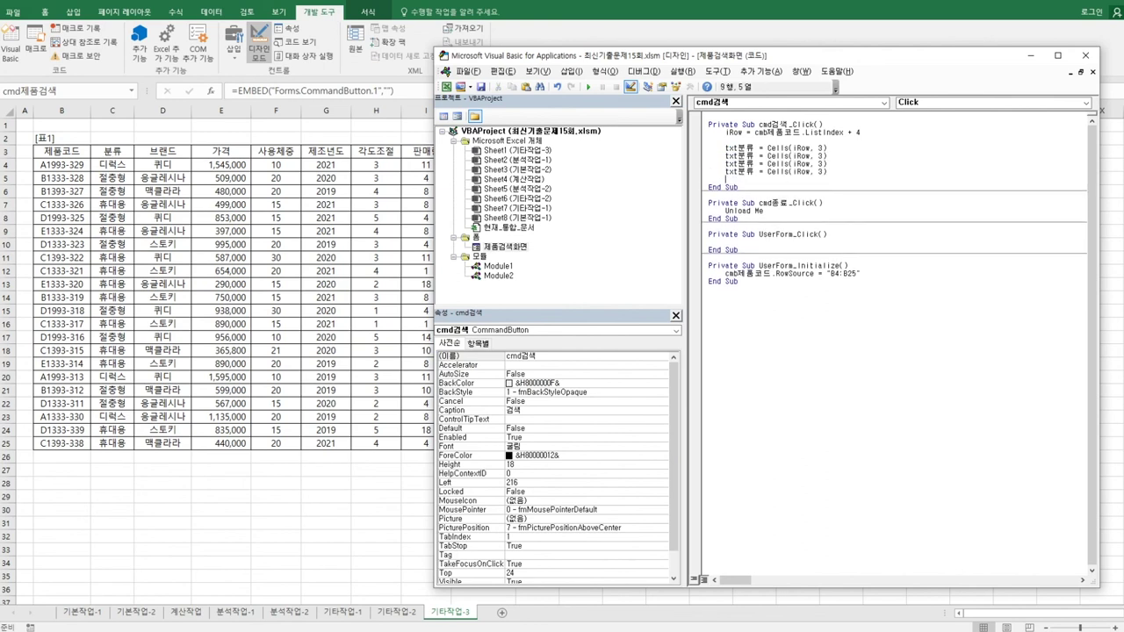
key(ctrl+v)
key(ctrl+v)
Set the column numbers in the five copied Cells(iRow, …) lines to 4, 5, 6, 7 and 8, in order
key(Up)
key(Up)
key(Up)
key(Up)
key(Up)
key(Up)
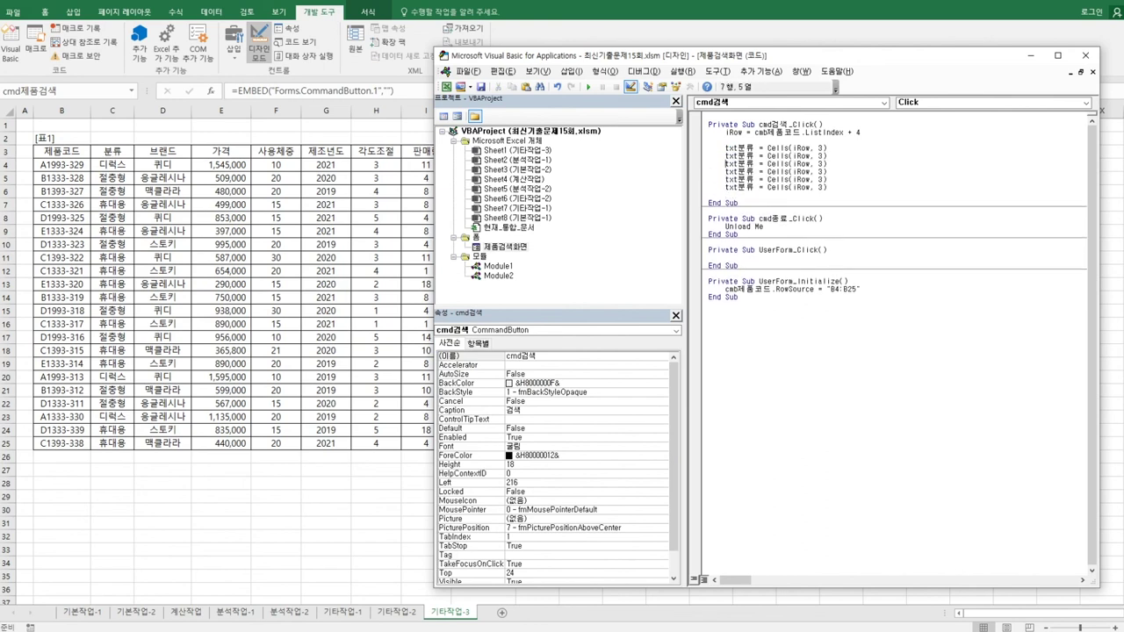
key(End)
key(Left)
text(4)
key(Delete)
key(Delete)
text(5)
key(Down)
key(BackSpace)
text(6)
key(Down)
key(Delete)
text(7)
key(Down)
key(BackSpace)
text(8)
key(Return)
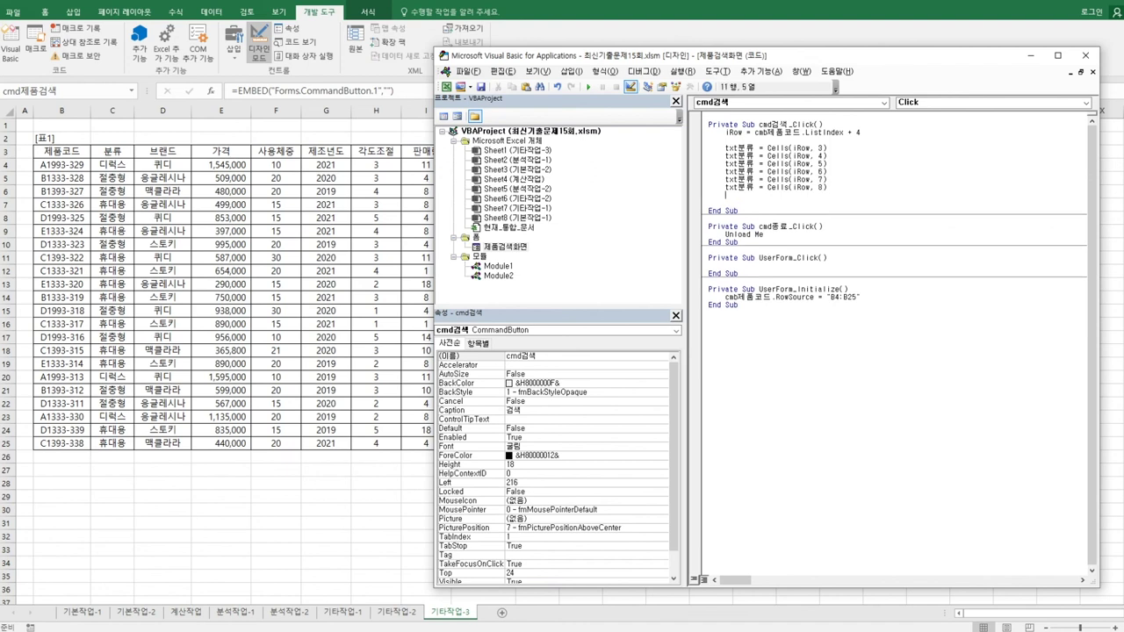
Add two more copies of the txt분류 line, with column numbers 9 and 10
key(ctrl+v)
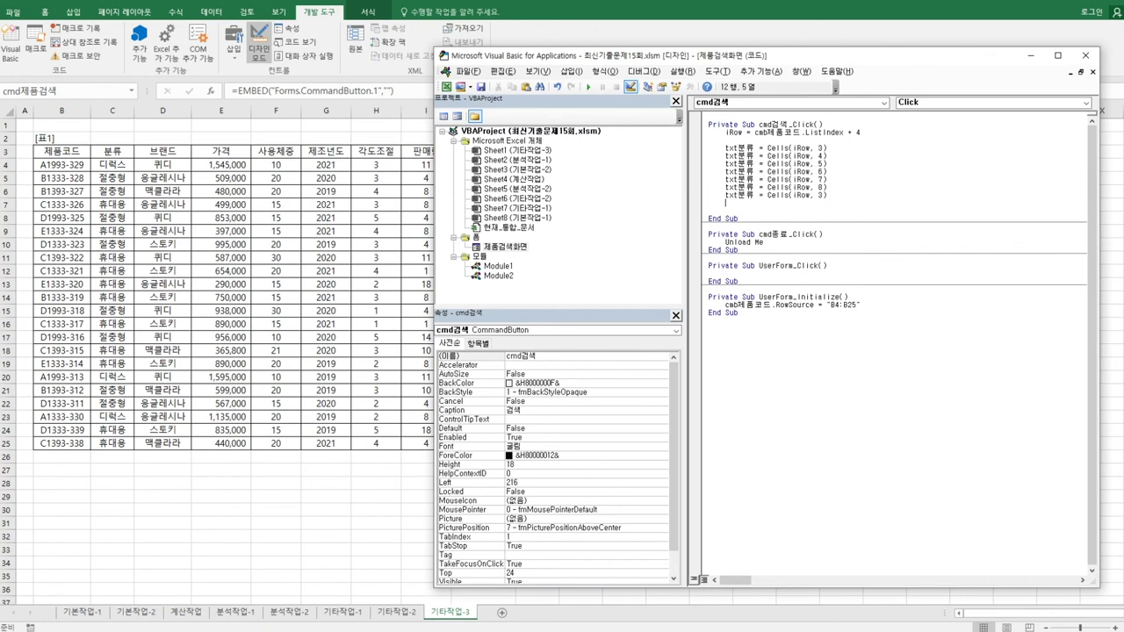
key(ctrl+v)
key(Up)
key(Delete)
text(9)
text(10)
Change the text box name in the Cells(iRow, 4) line to txt브랜드
key(Up)
key(Up)
key(Up)
key(Up)
key(Up)
click(755, 164)
key(Left)
key(Left)
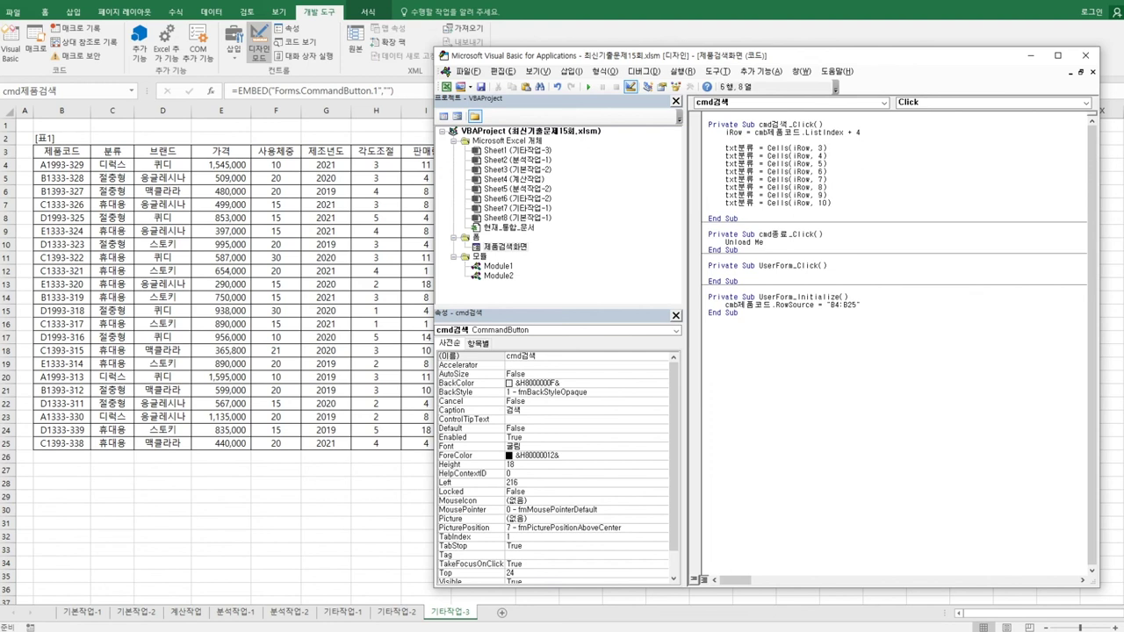
text(브랜드)
key(Delete)
Change the text box name in the Cells(iRow, 5) line to txt가격
key(Down)
key(Left)
text(가격)
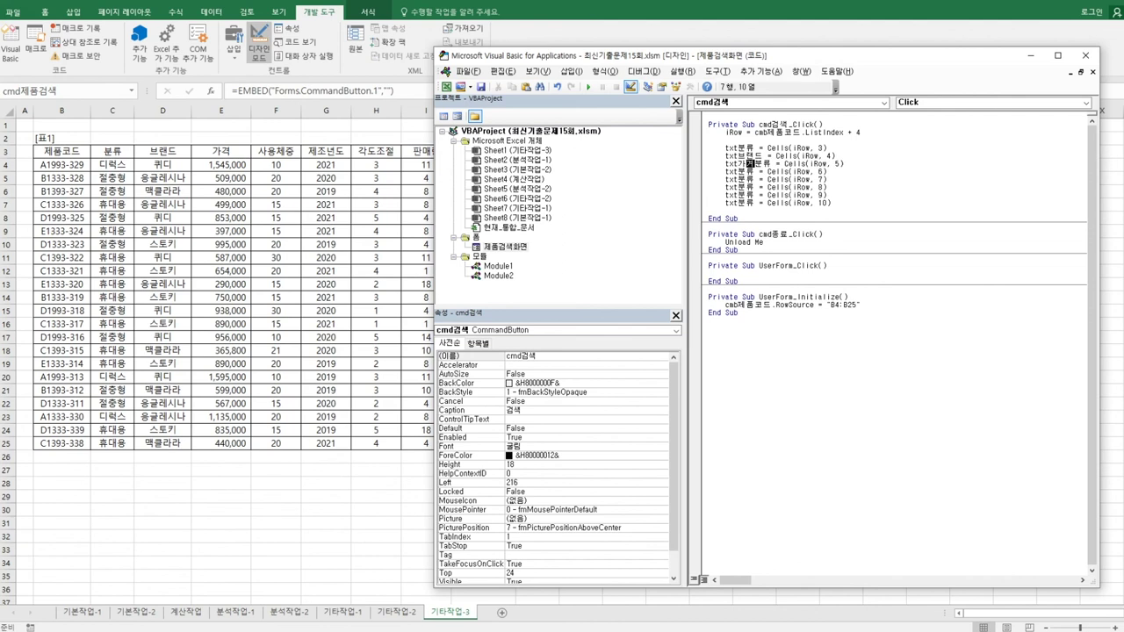
key(Delete)
key(Delete)
Change the text box names to txt체중 in the column 6 line and txt제조년도 in the column 7 line
click(738, 171)
text(제품)
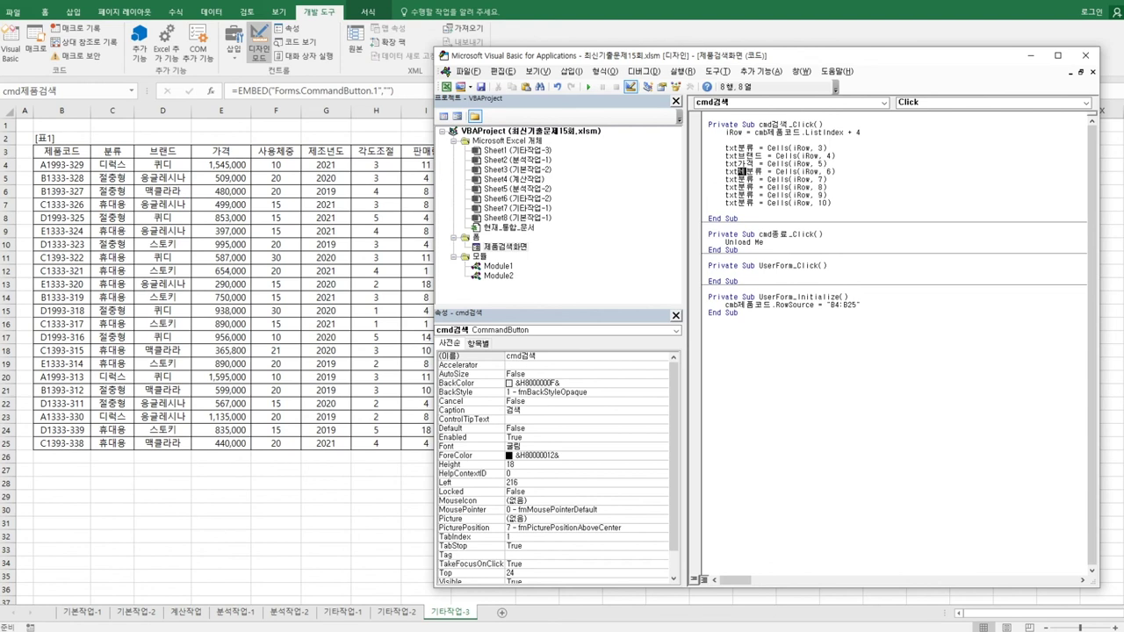
key(Delete)
key(Delete)
key(Left)
key(shift+Right)
key(shift+Right)
text(제조년도)
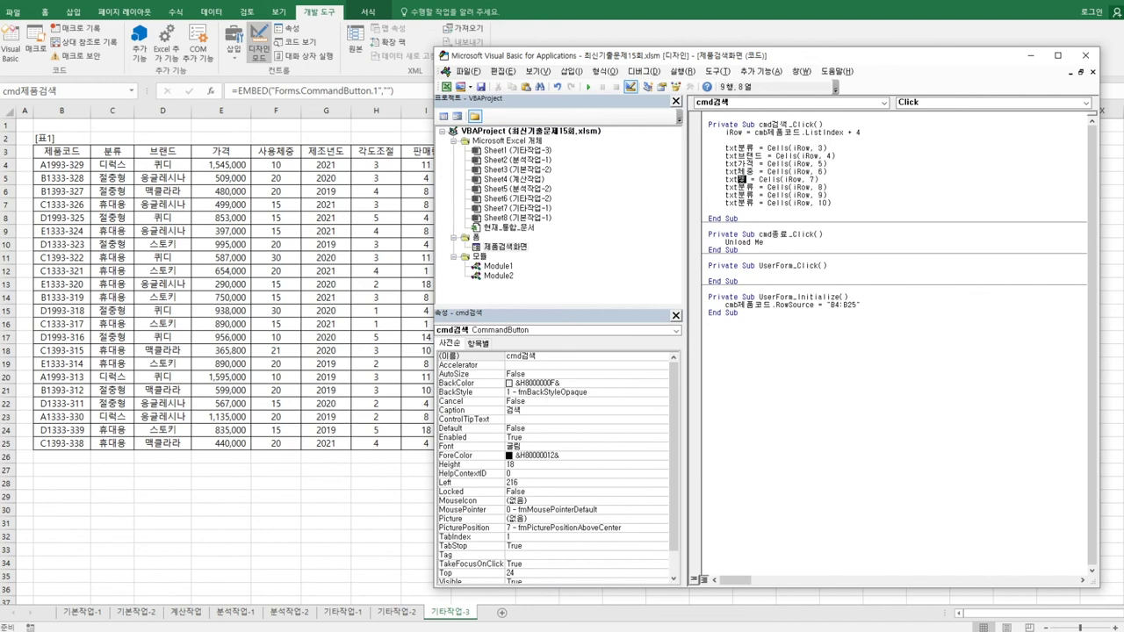
Change the text box names to txt각도조절 in the column 8 line and txt판매량 in the column 9 line
key(Down)
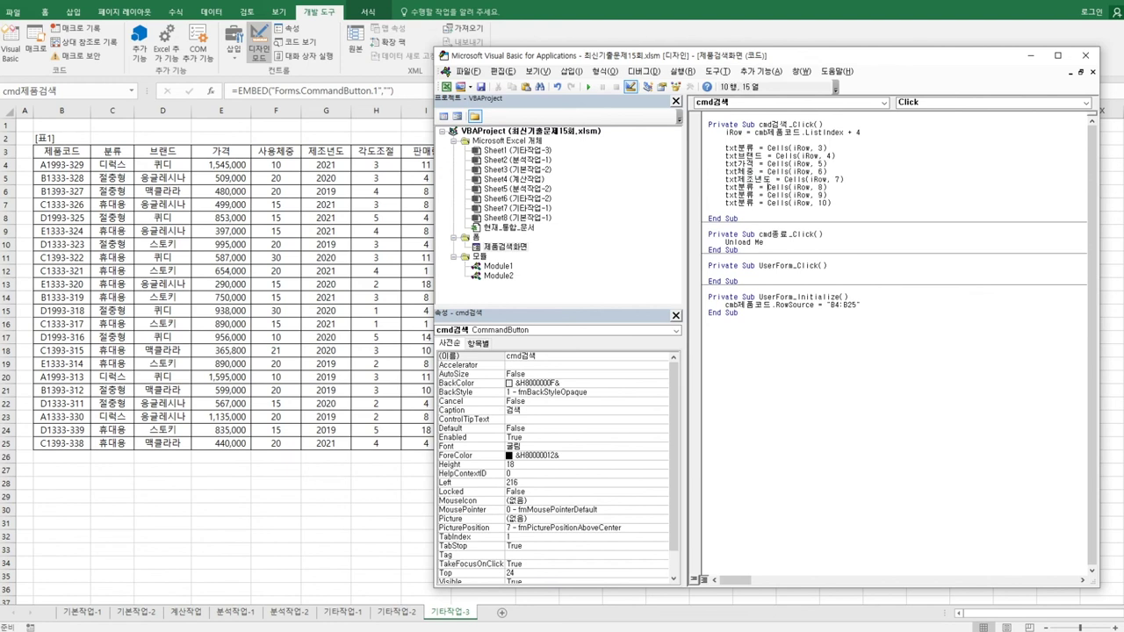
key(shift+Left)
key(shift+Left)
text(각도조절)
key(Down)
key(shift+Left)
key(shift+Left)
text(판매)
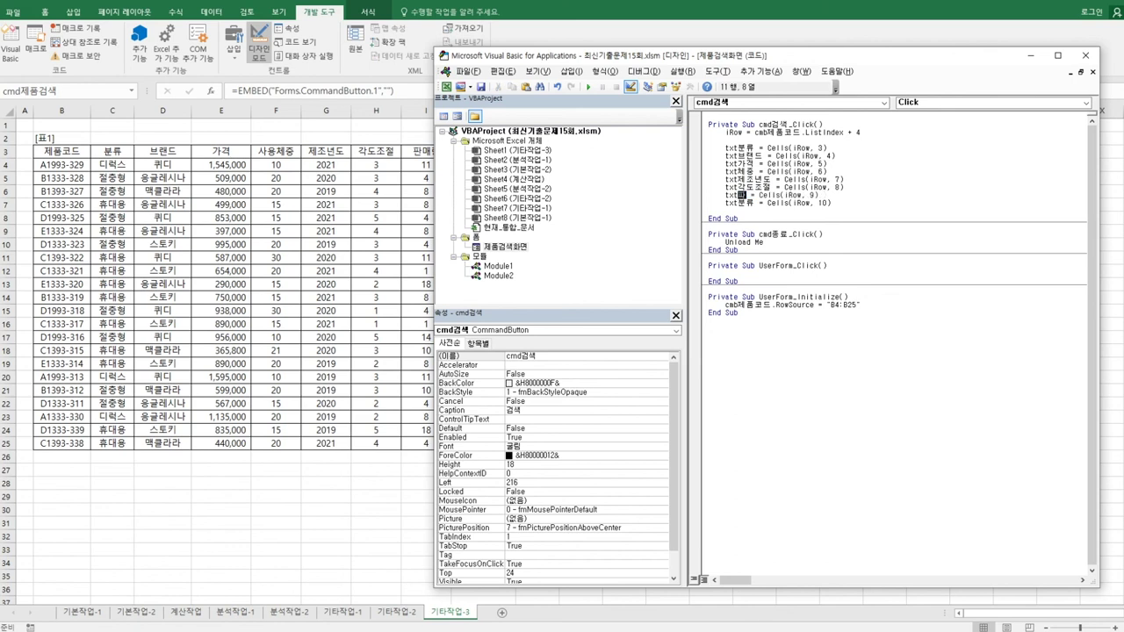
text(량)
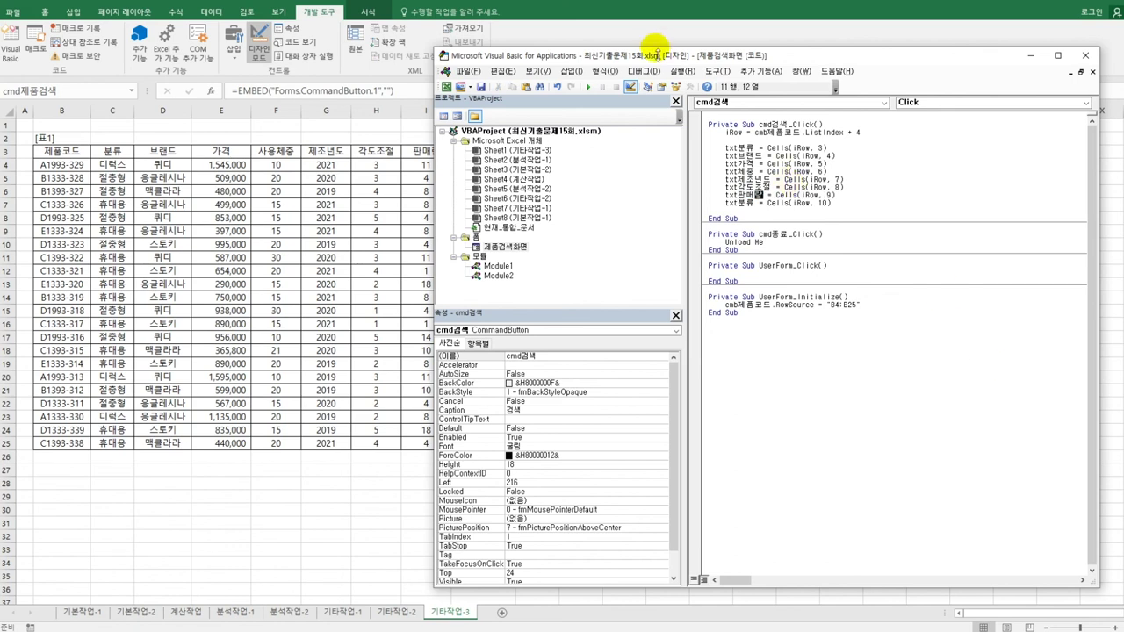
Change the text box name in the Cells(iRow, 10) line to txt안전벨트
drag(653, 59, 674, 48)
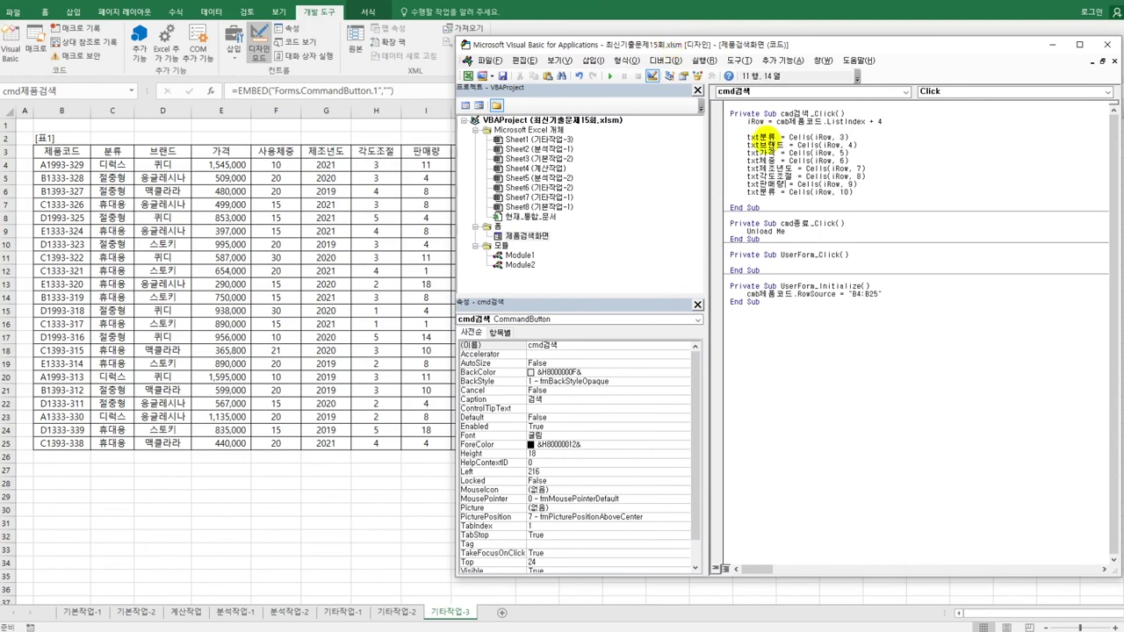
mouse_move(782, 192)
mouse_down()
mouse_move(765, 188)
mouse_move(776, 195)
mouse_up()
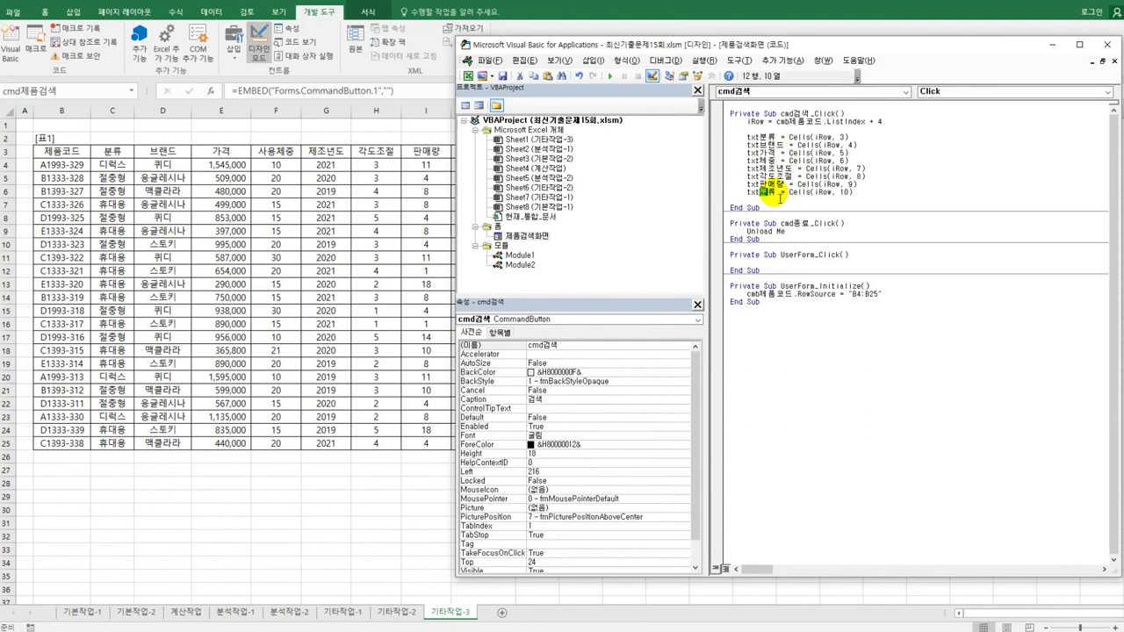
text(판매)
text(벨)
text(트)
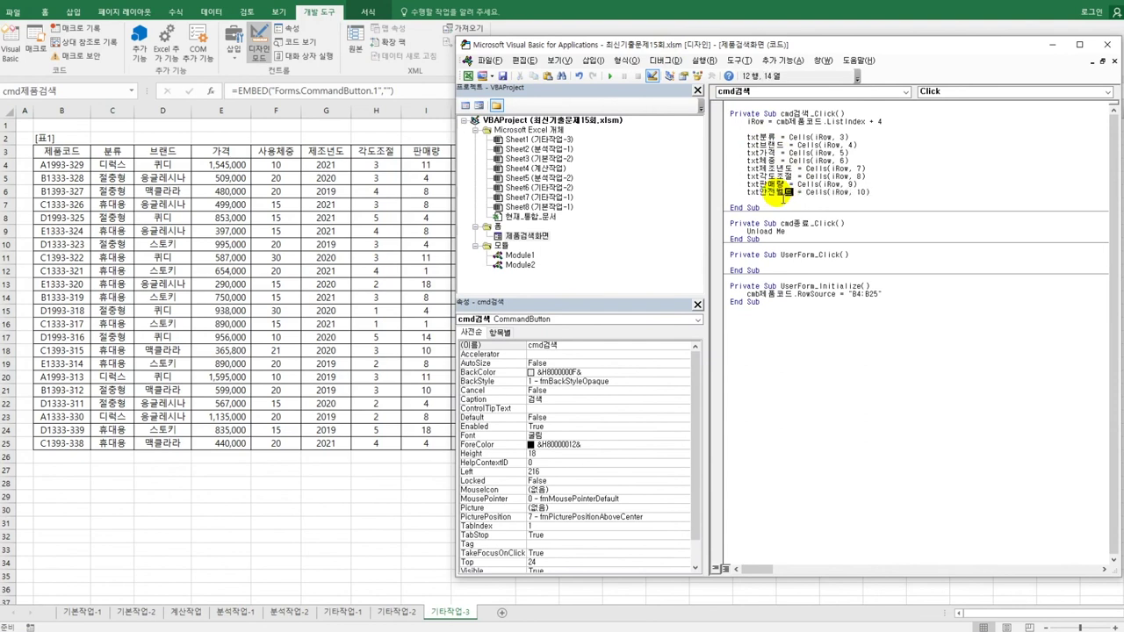
Check the text box names on the 제품검색화면 form design against the code, and return to the 검색 button's click procedure
double_click(540, 237)
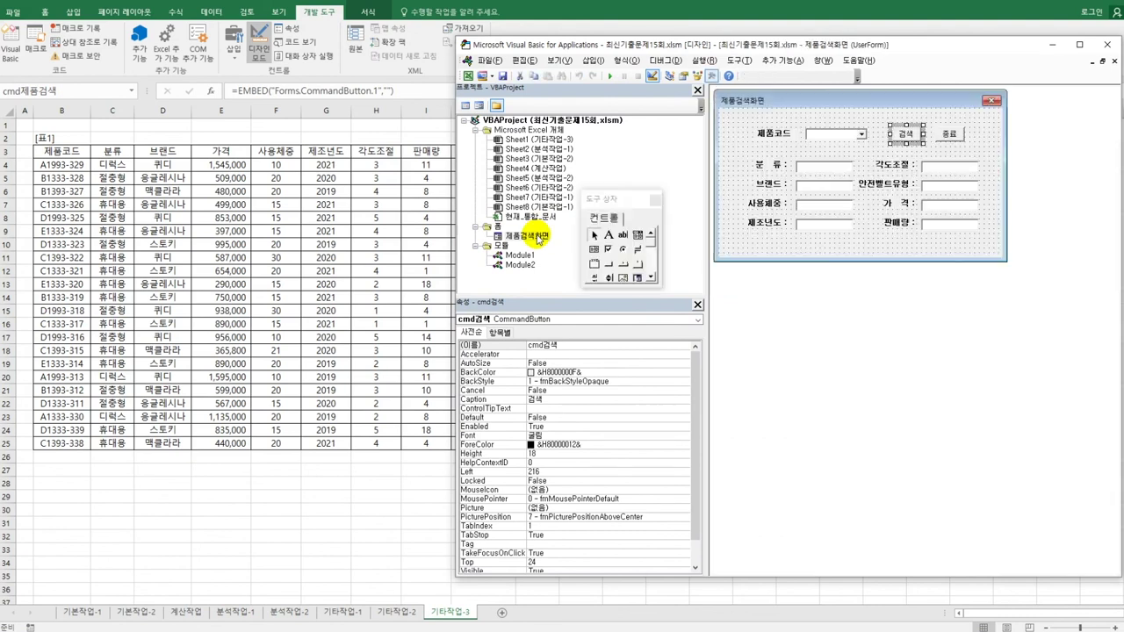
click(823, 166)
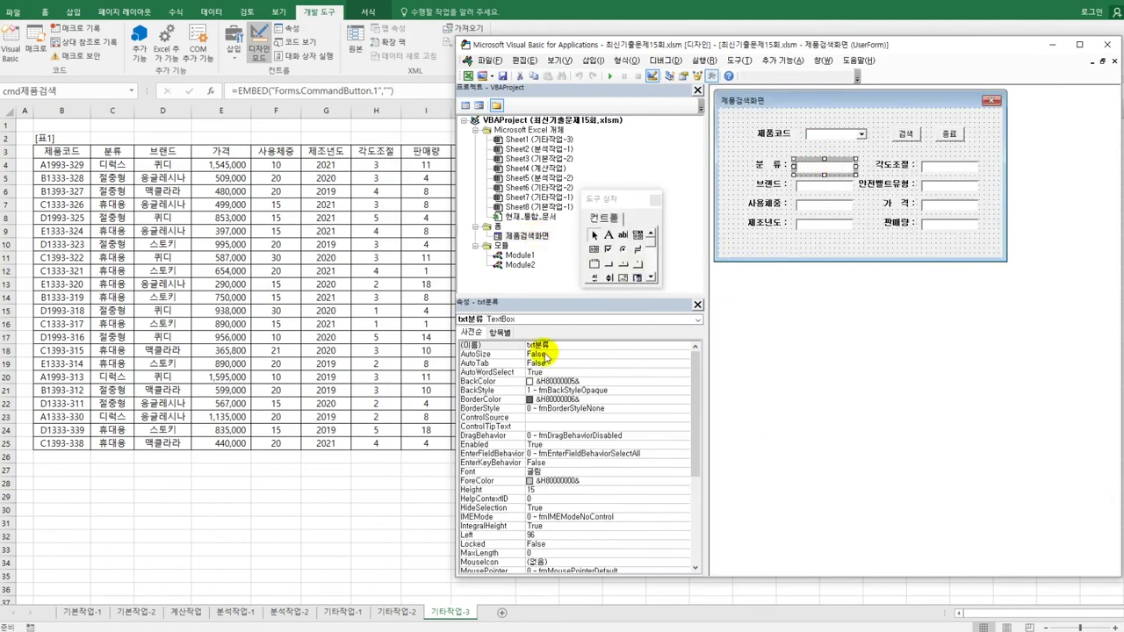
click(815, 191)
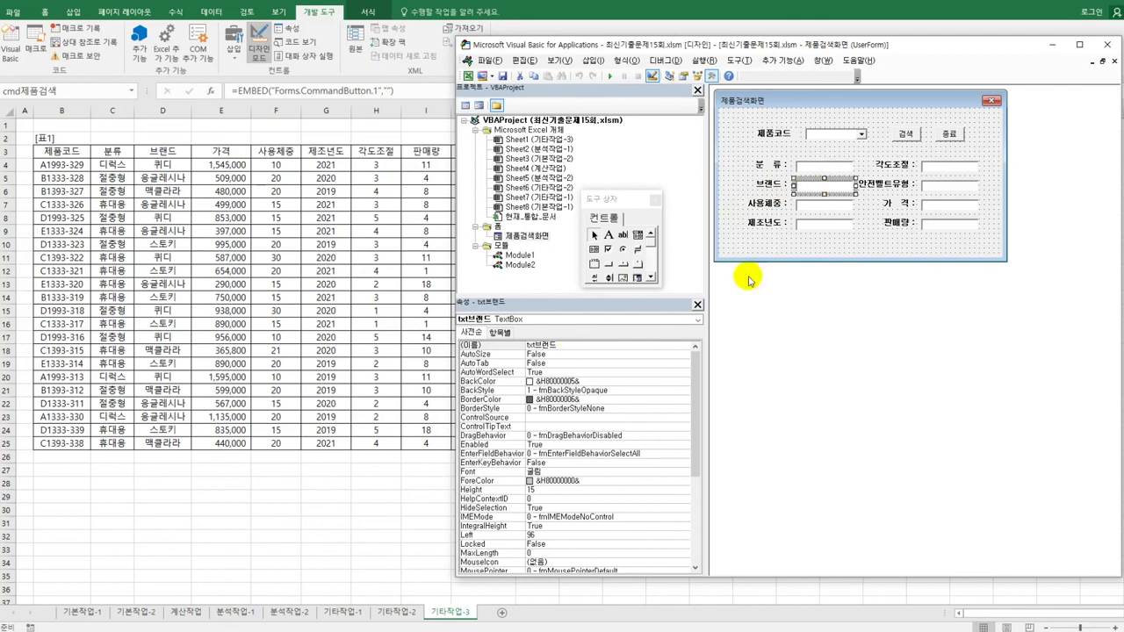
click(805, 207)
click(805, 224)
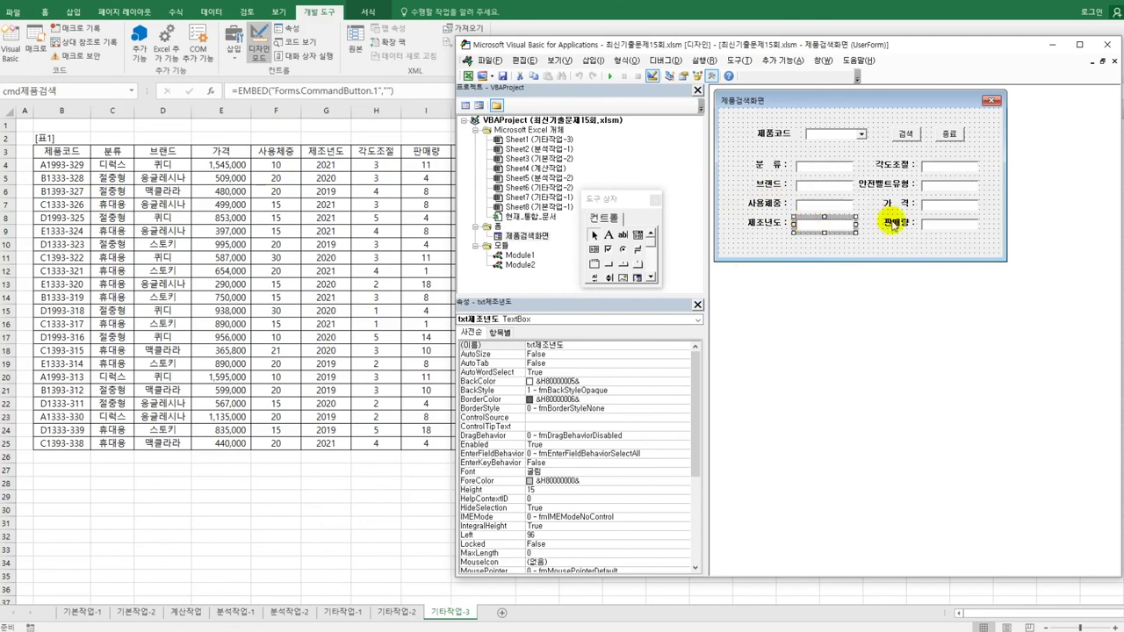
click(931, 220)
click(928, 209)
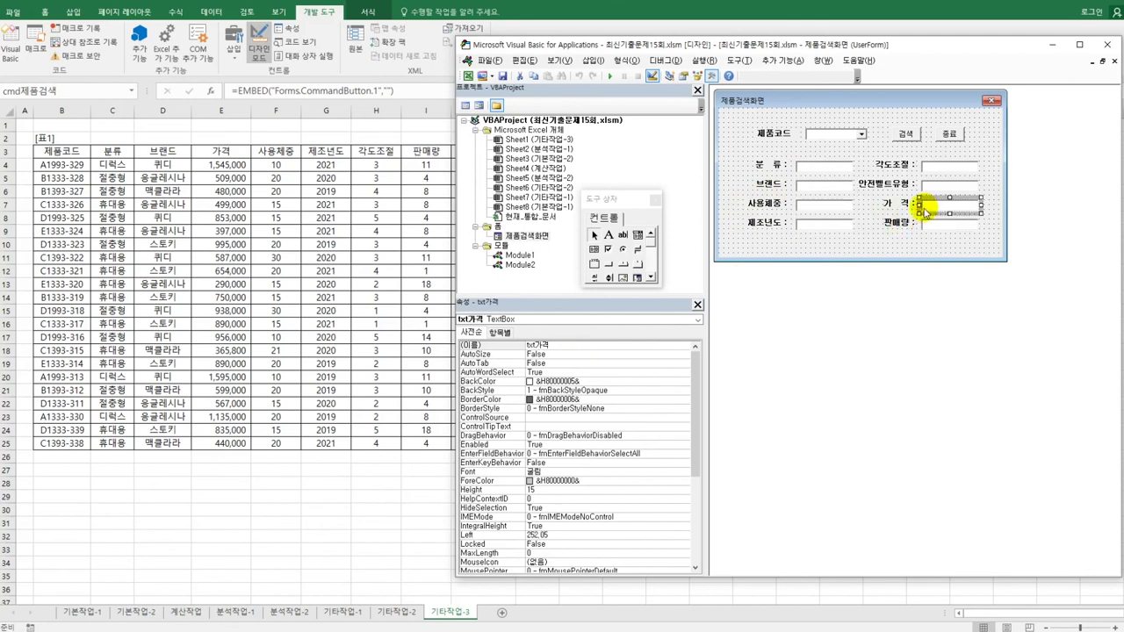
double_click(922, 136)
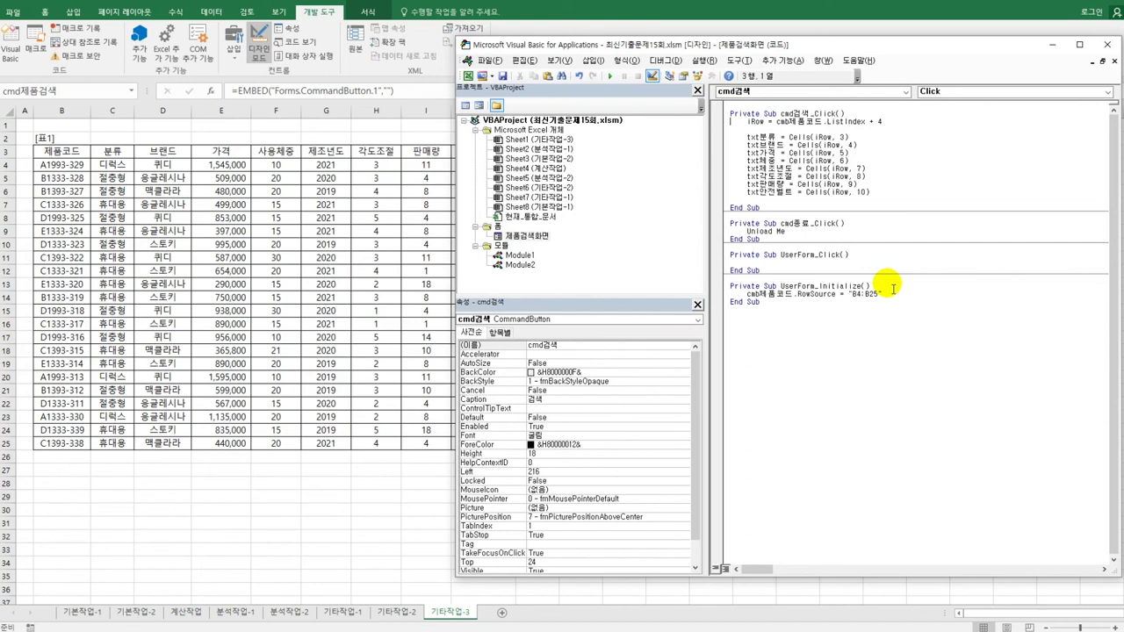
Below the txt안전벨트 line, leave a blank line and add the condition If Cells(iRow, 6) <= 10 Then
click(869, 156)
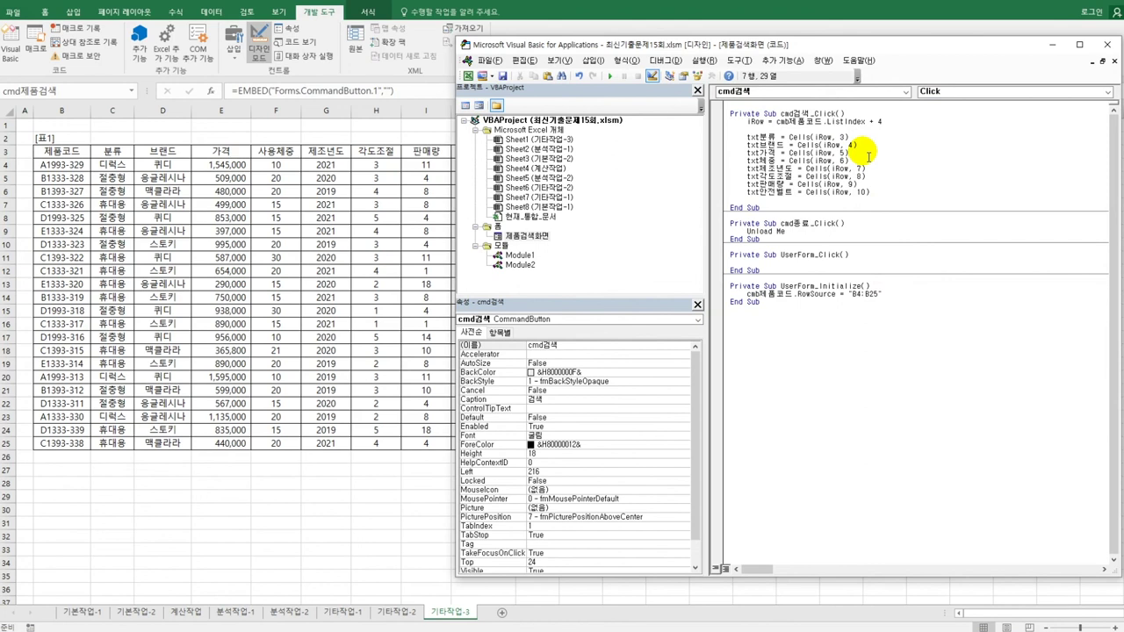
key(Down)
key(Down)
key(Down)
key(Down)
key(Down)
key(Return)
key(Return)
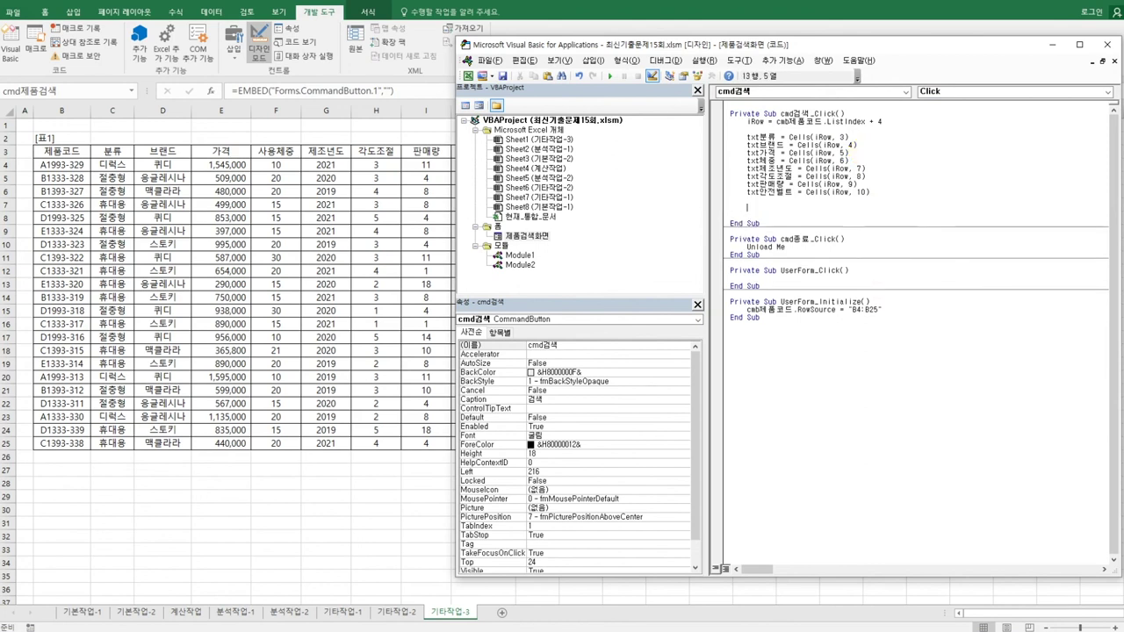
text(ㅑ)
text(if cells()
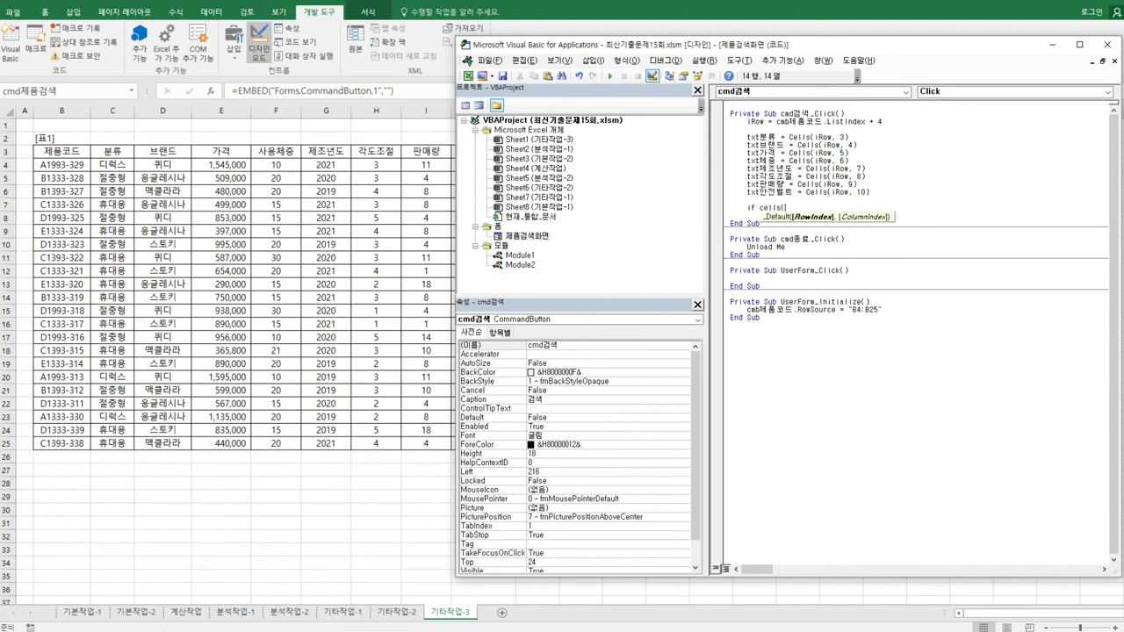
text(iRow,)
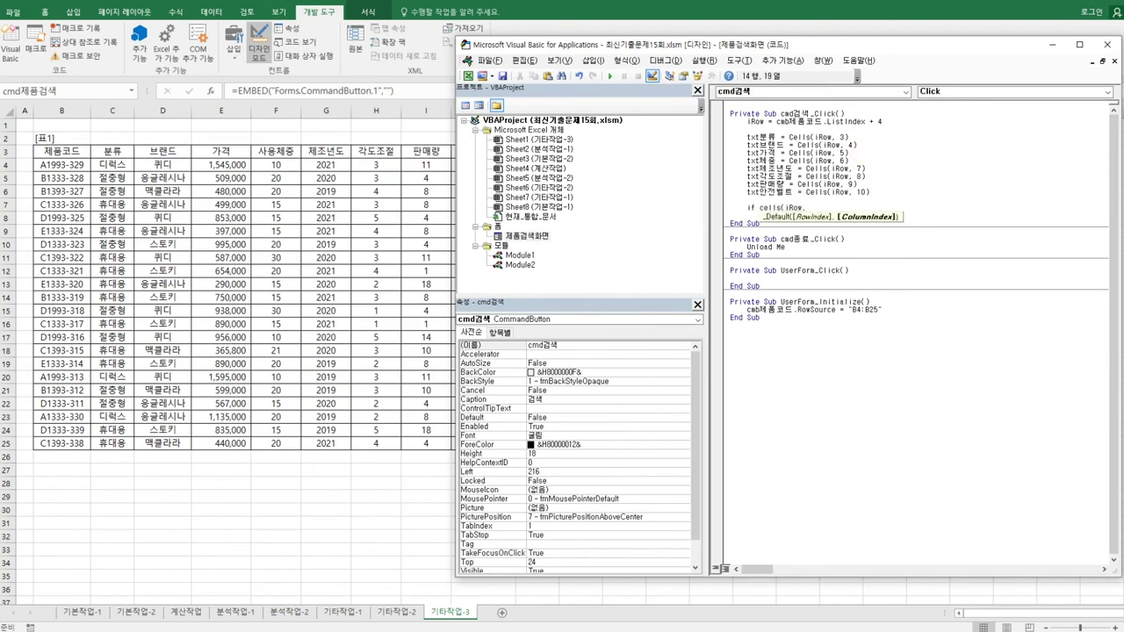
text(6))
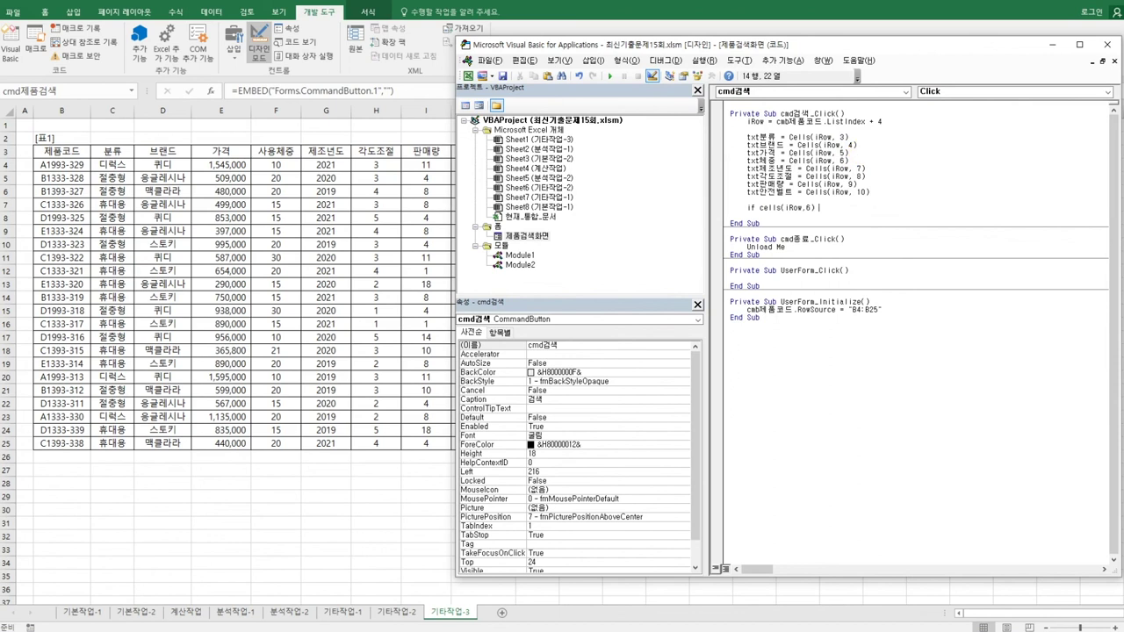
text( <=1)
text(0 ㅅ)
text(then)
key(Return)
Inside the condition, add MsgBox cmb제품코드 & "는 신생아용입니다." and close the block with End If
text(m)
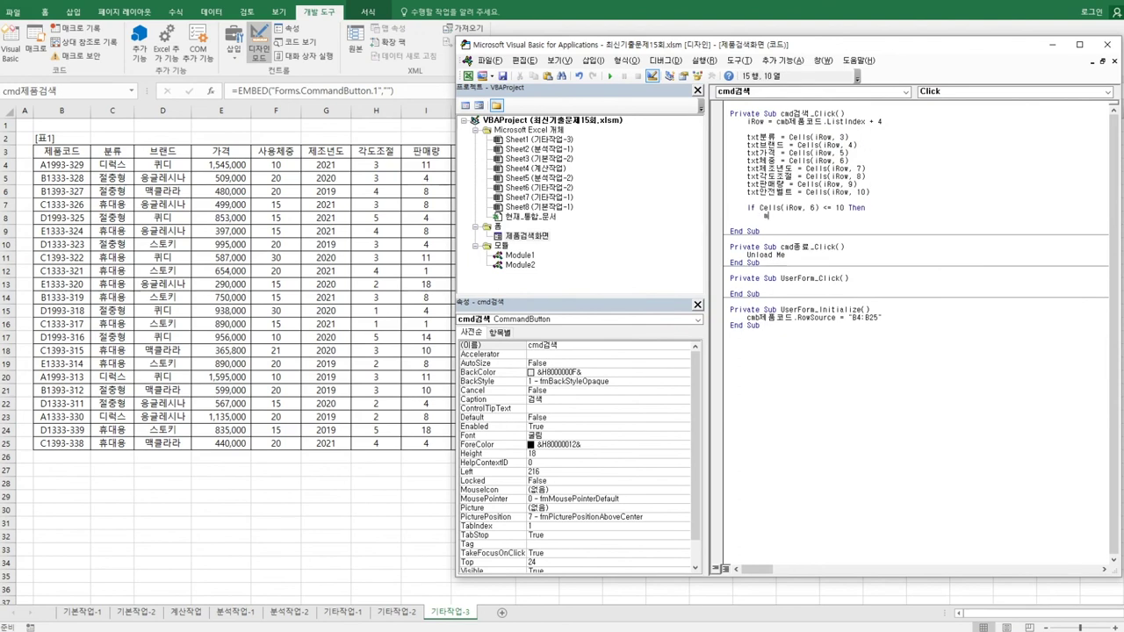
text(sgbox)
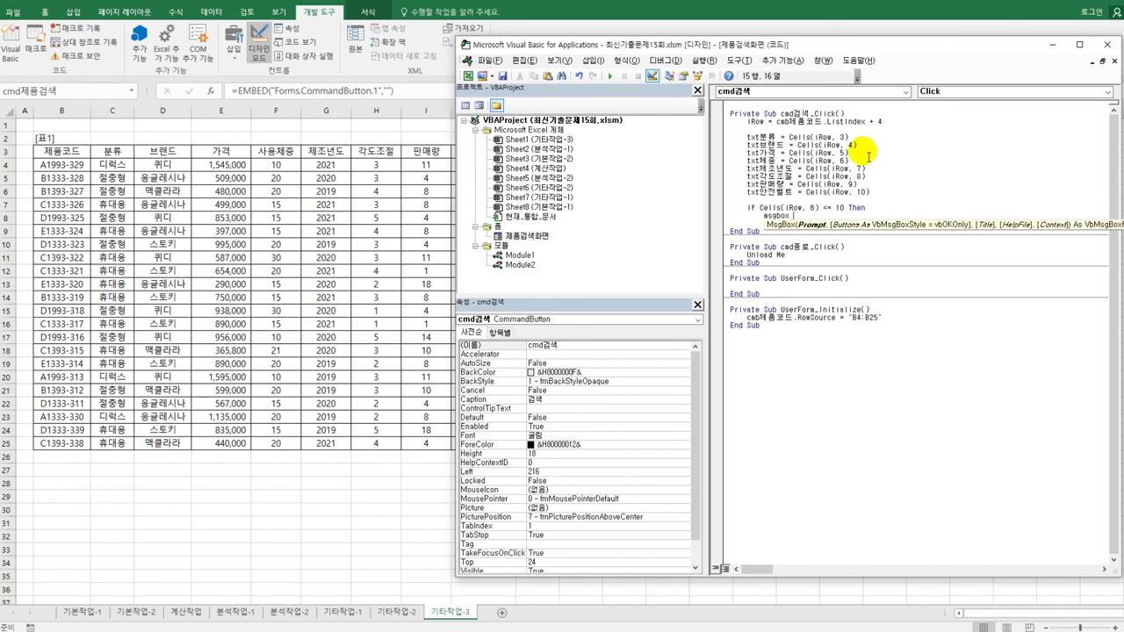
text(cmb)
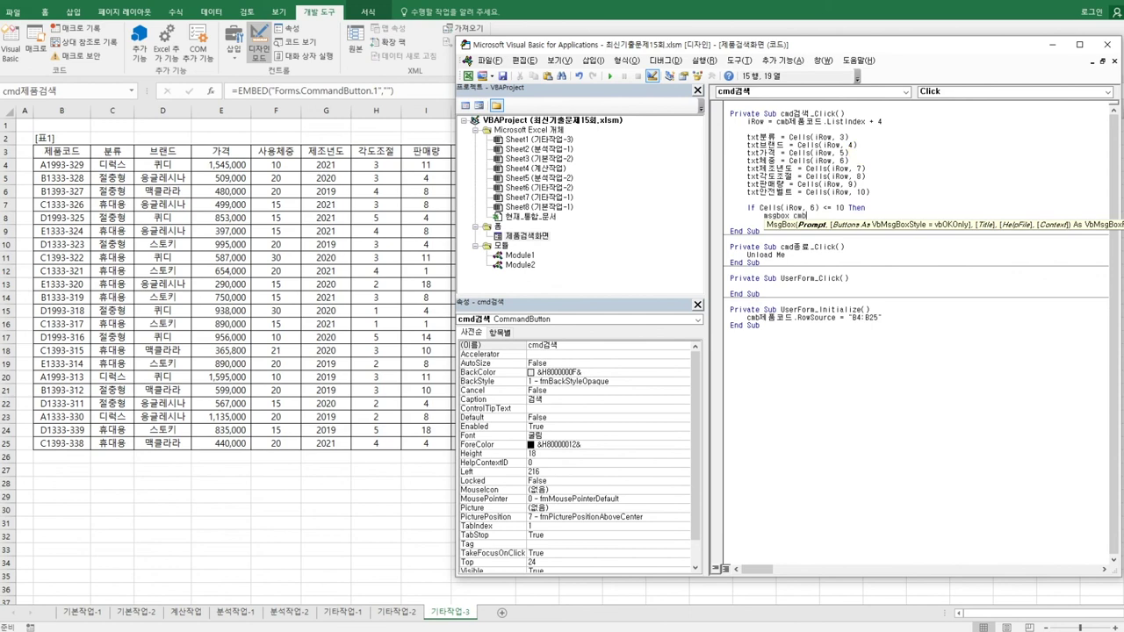
text(제품코드 & "는 신생아용입니다.")
key(Return)
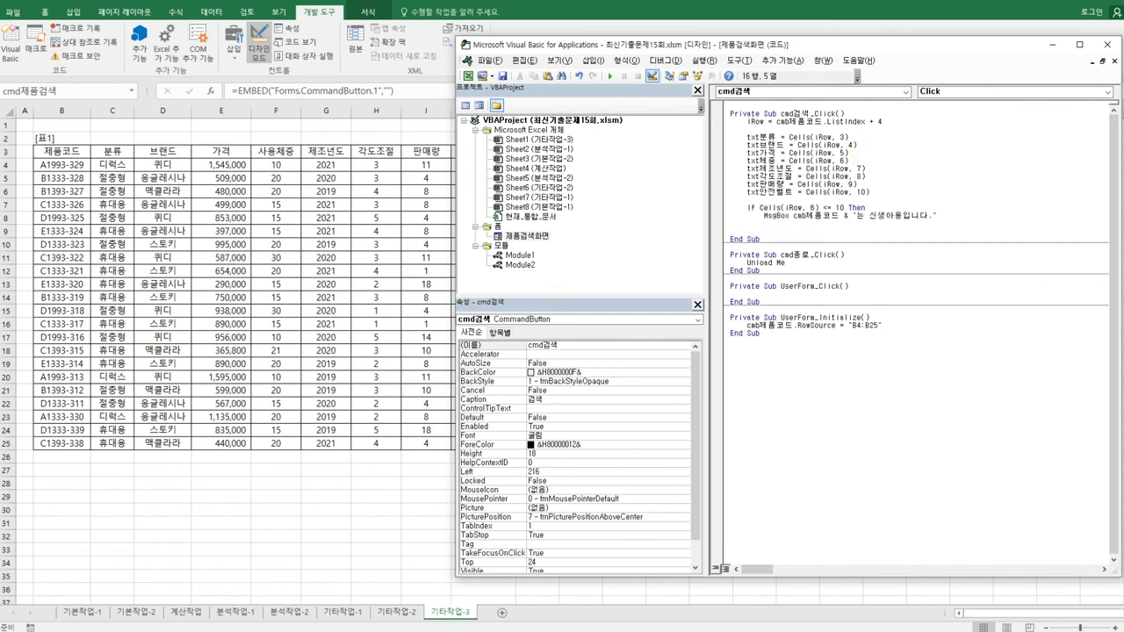
text(End If)
key(Return)
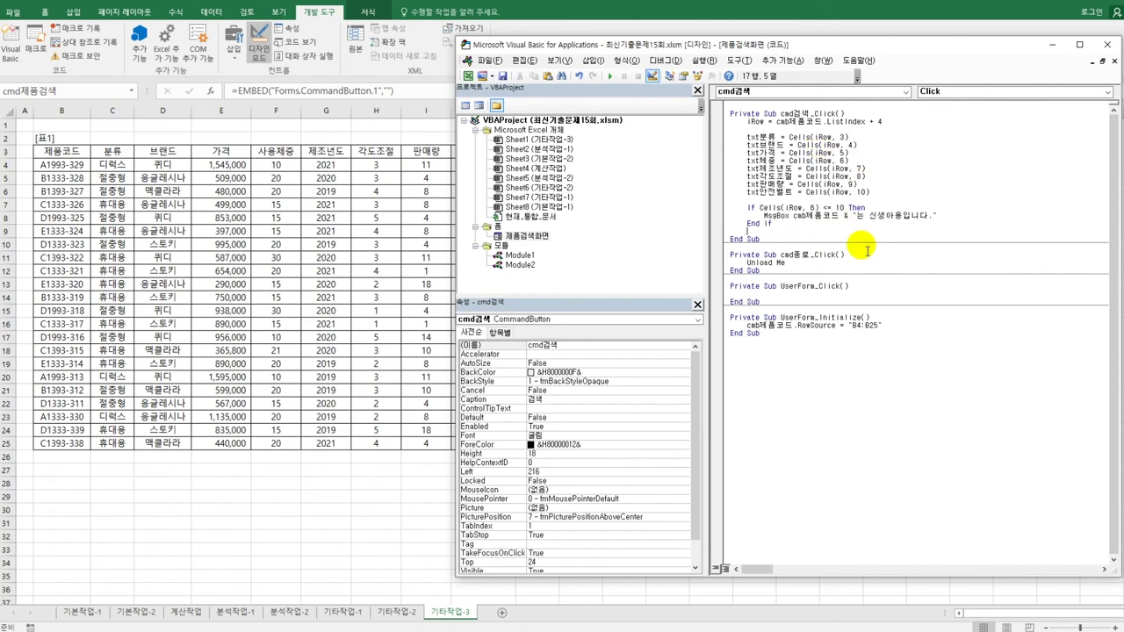
Close the VBA editor, turn off design mode and open the 제품검색화면 form with the sheet's 제품검색 button
click(1108, 44)
click(259, 42)
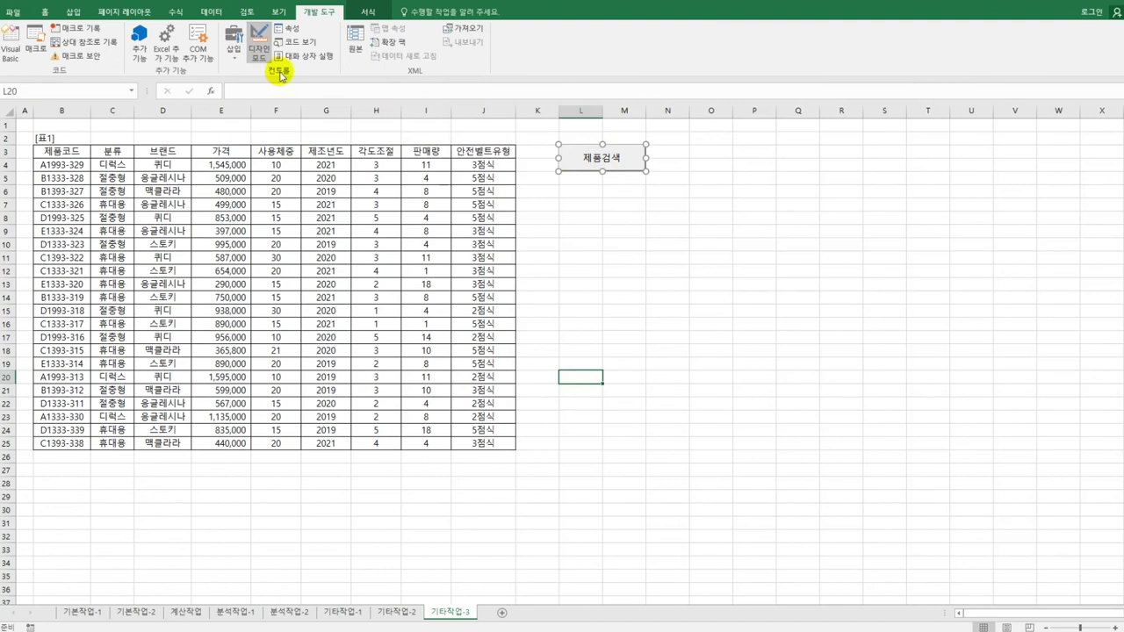
click(672, 261)
click(619, 162)
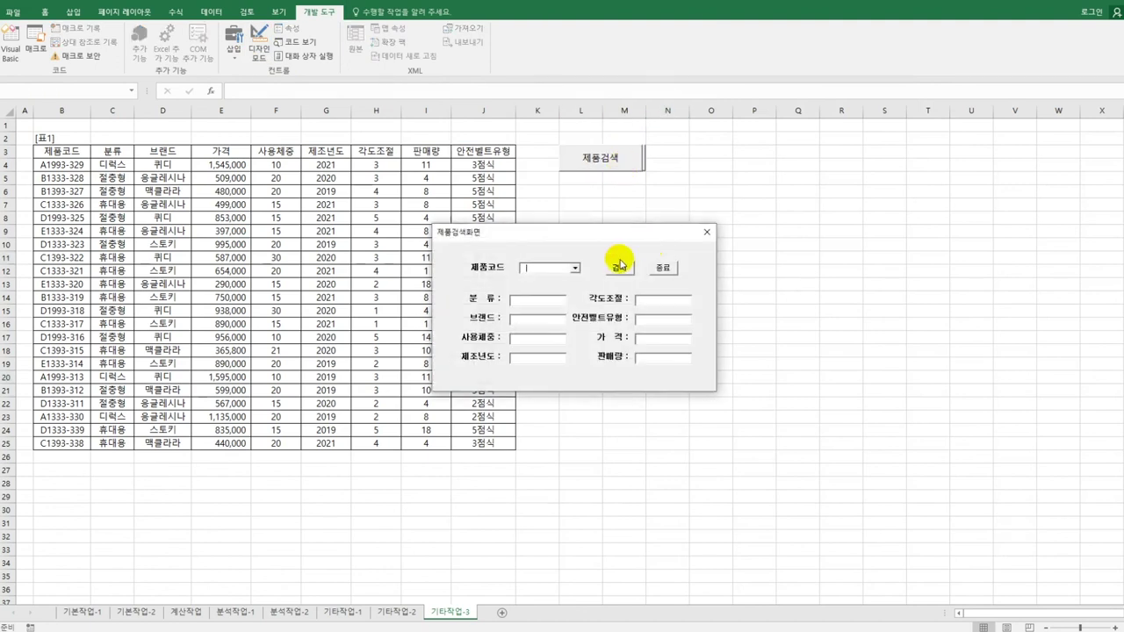
Test the form by searching for product code A1993-329, and dismiss the message box
click(575, 271)
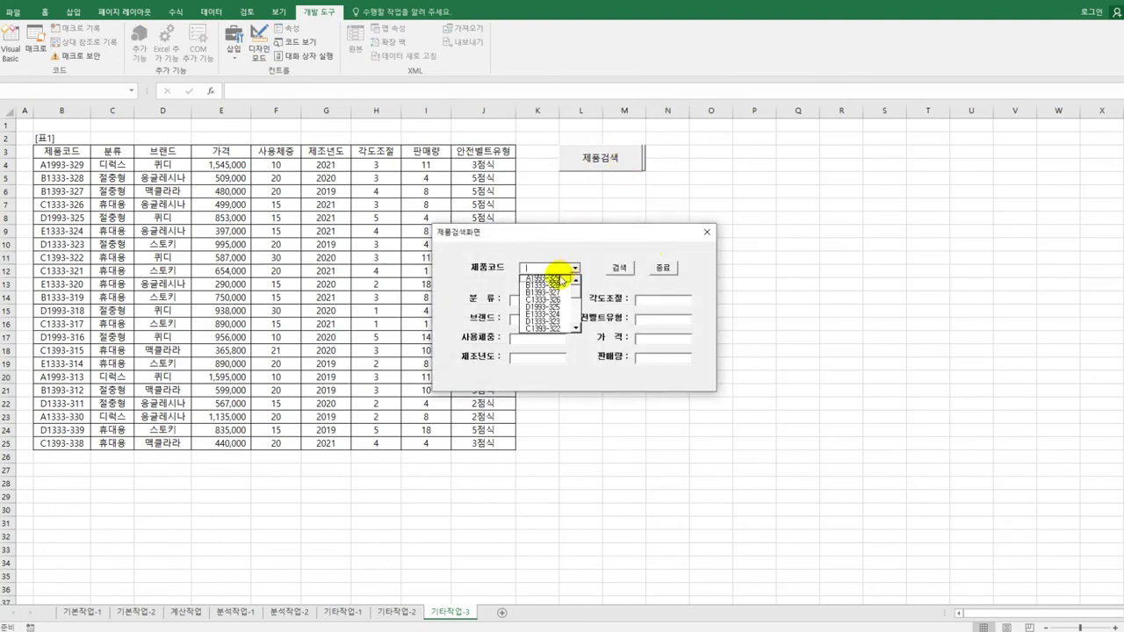
click(544, 278)
click(632, 271)
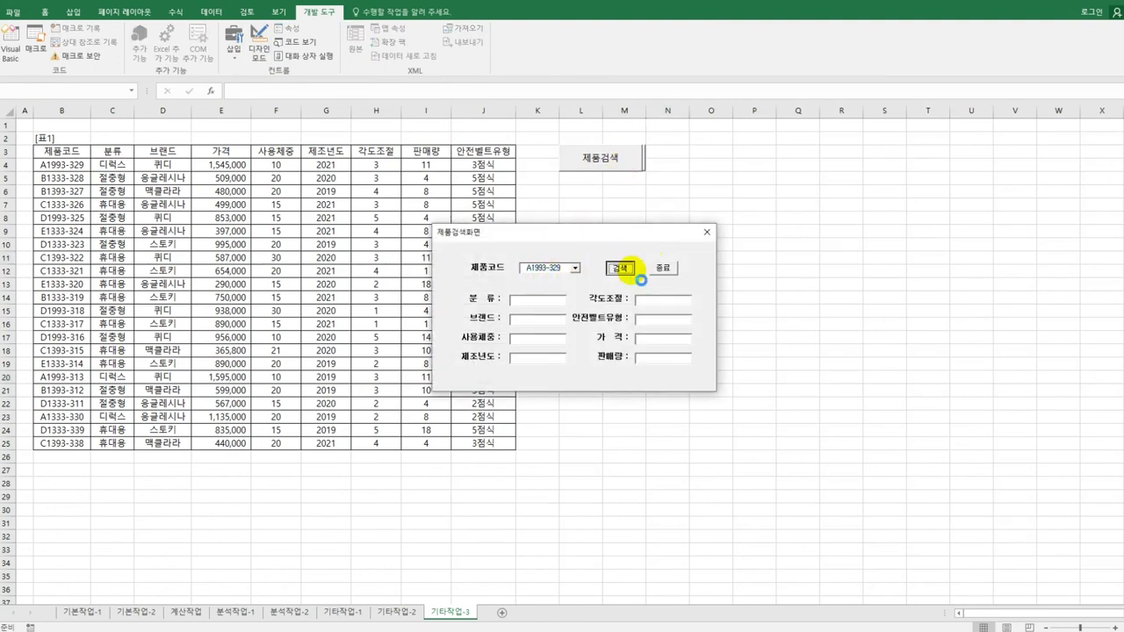
drag(563, 296, 752, 295)
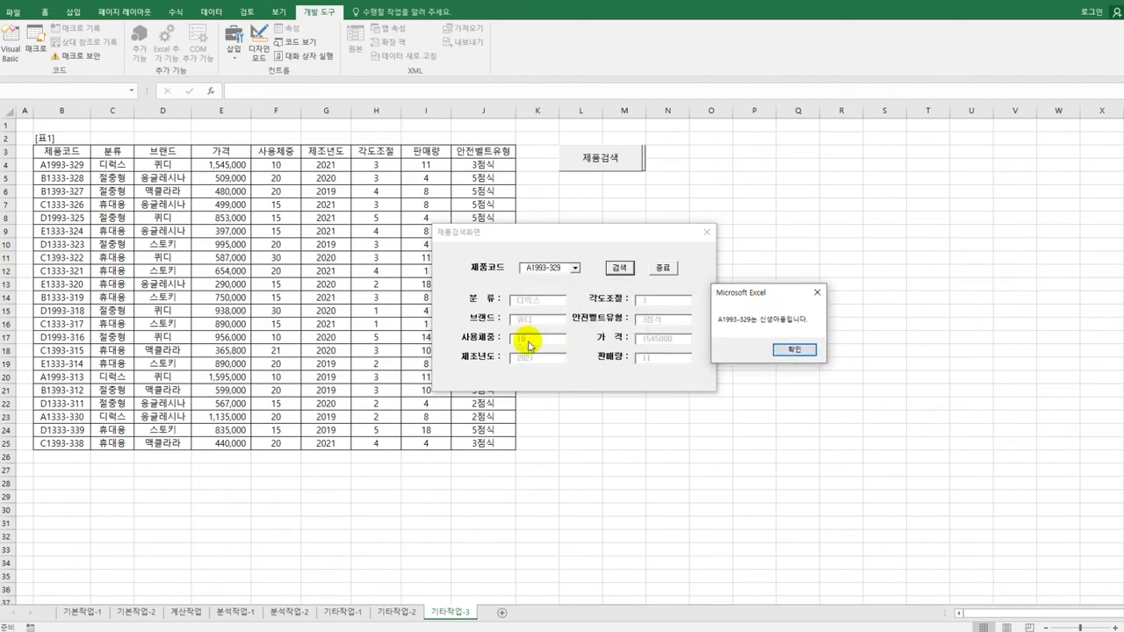
click(795, 349)
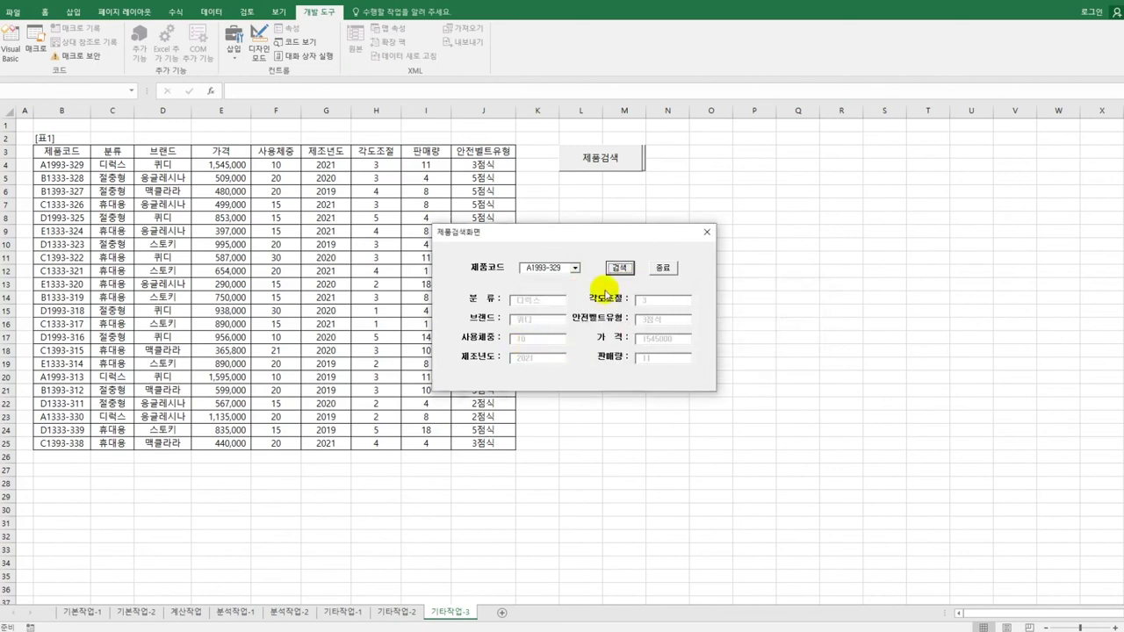
Test the form again by searching for product code B1333-328
click(575, 268)
click(566, 286)
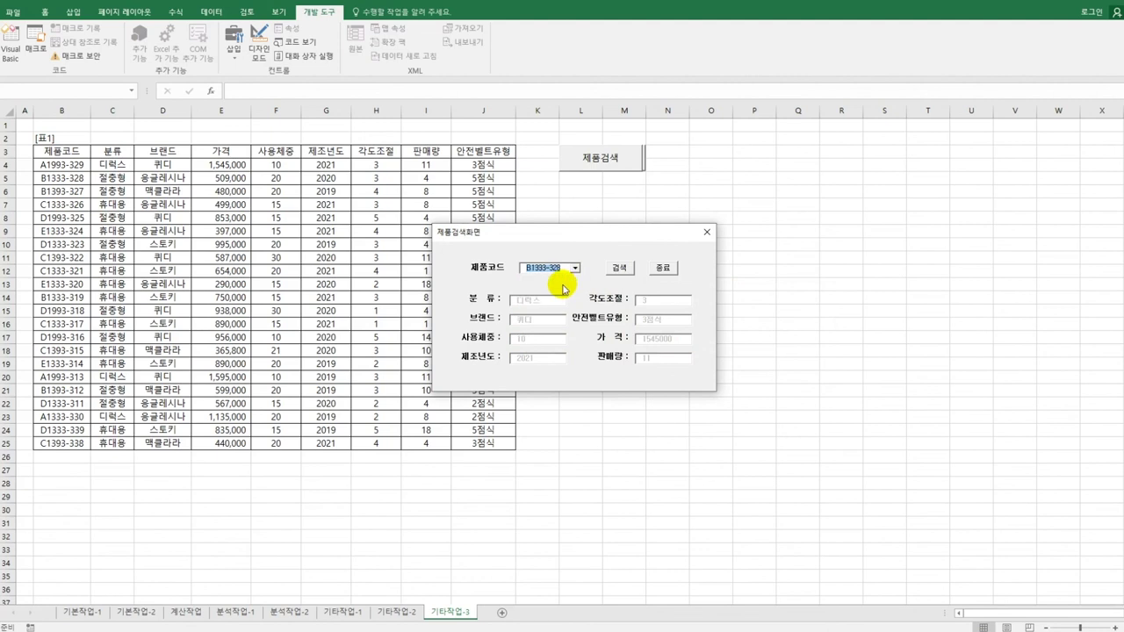
click(619, 271)
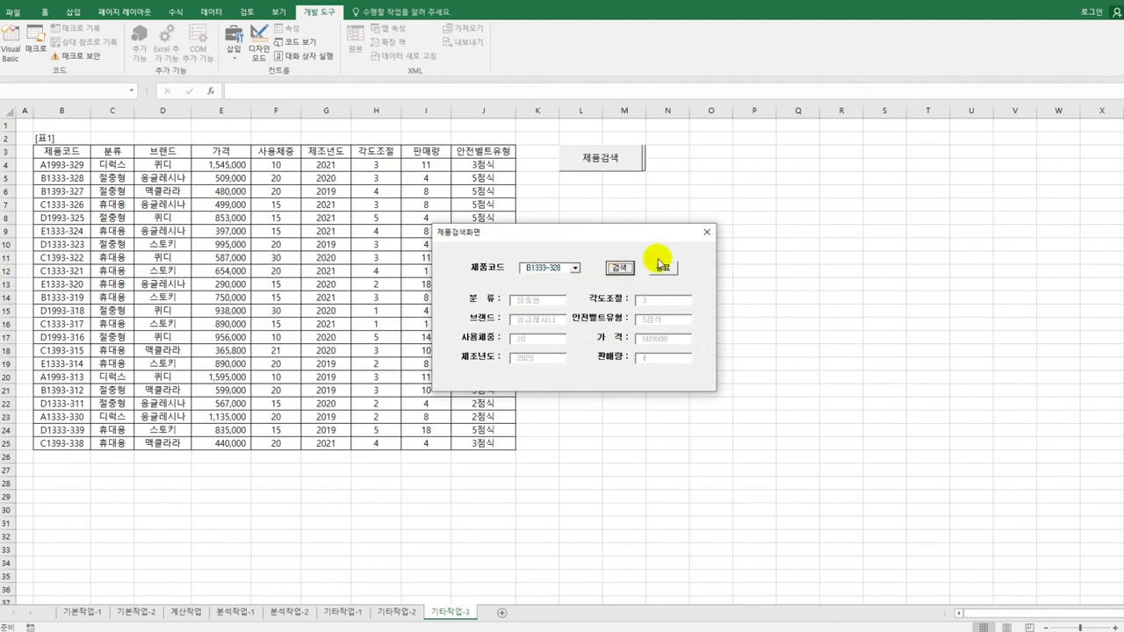